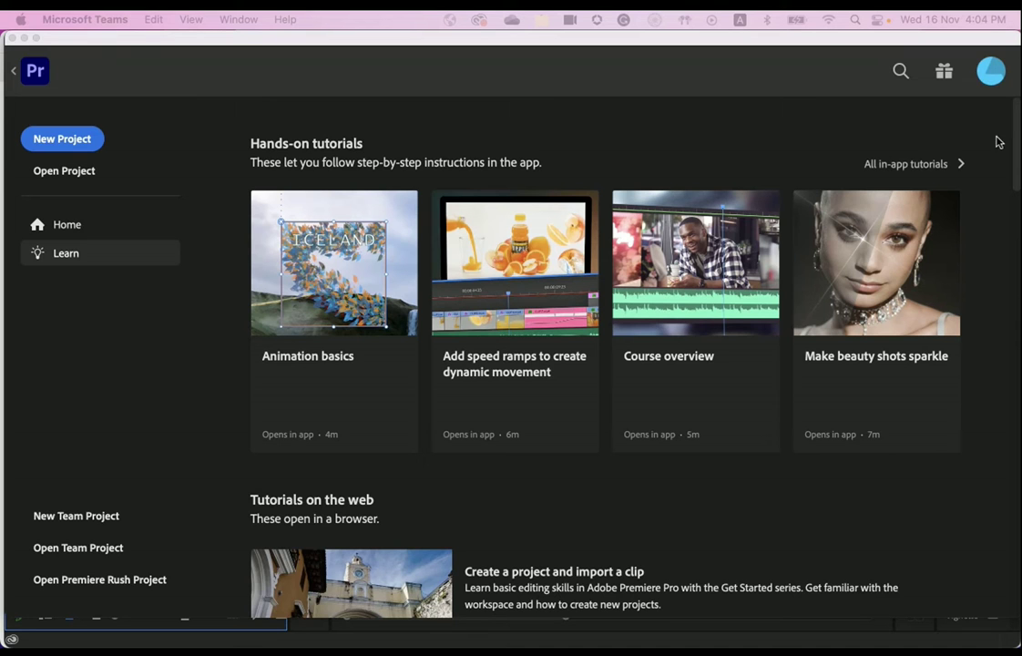
- Switch to QuickTime Player, preview part of the Discovery Days promo video, and close it
mouse_move(588, 644)
click(587, 614)
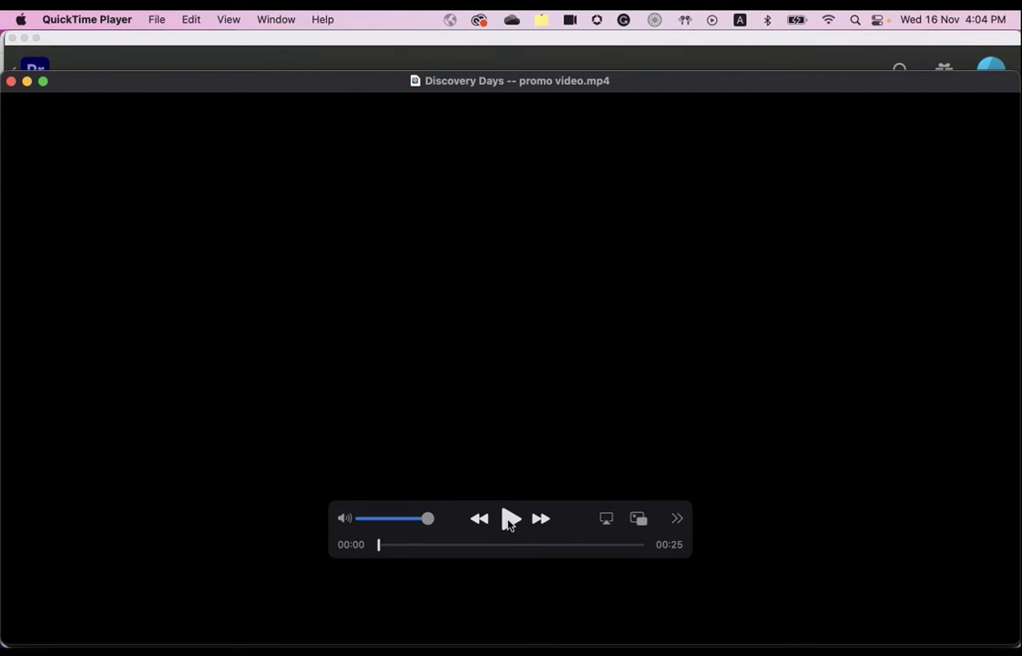
click(510, 519)
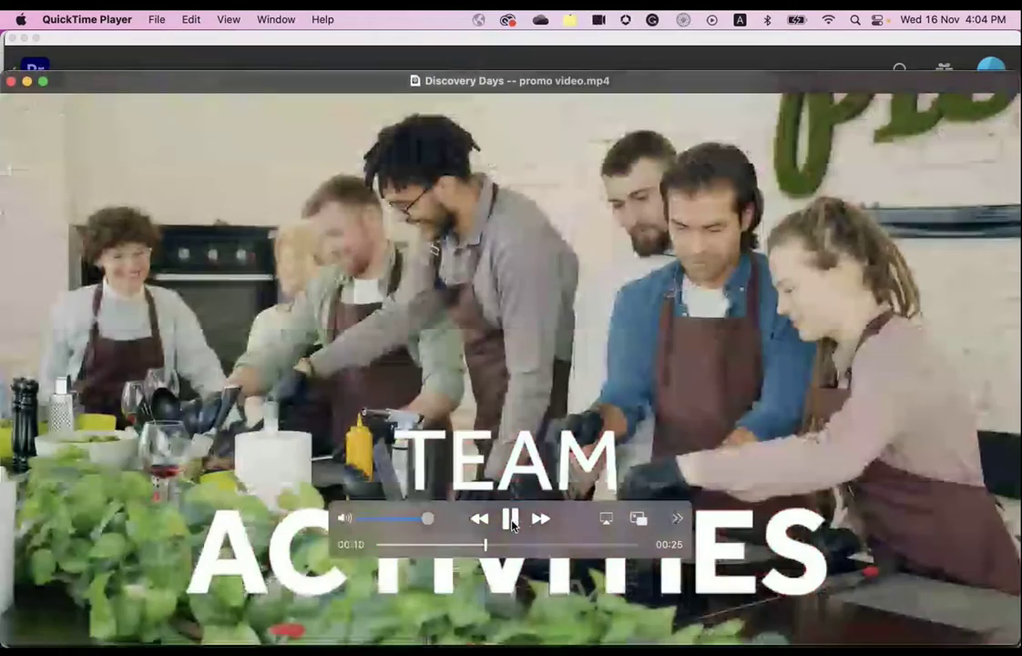
click(510, 519)
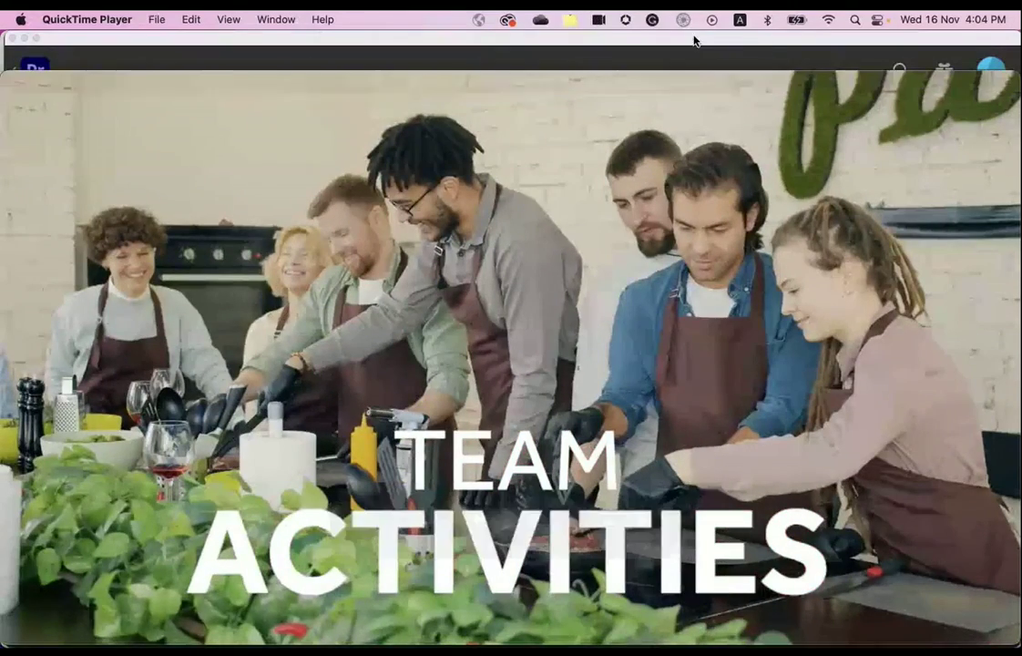
click(768, 20)
click(615, 139)
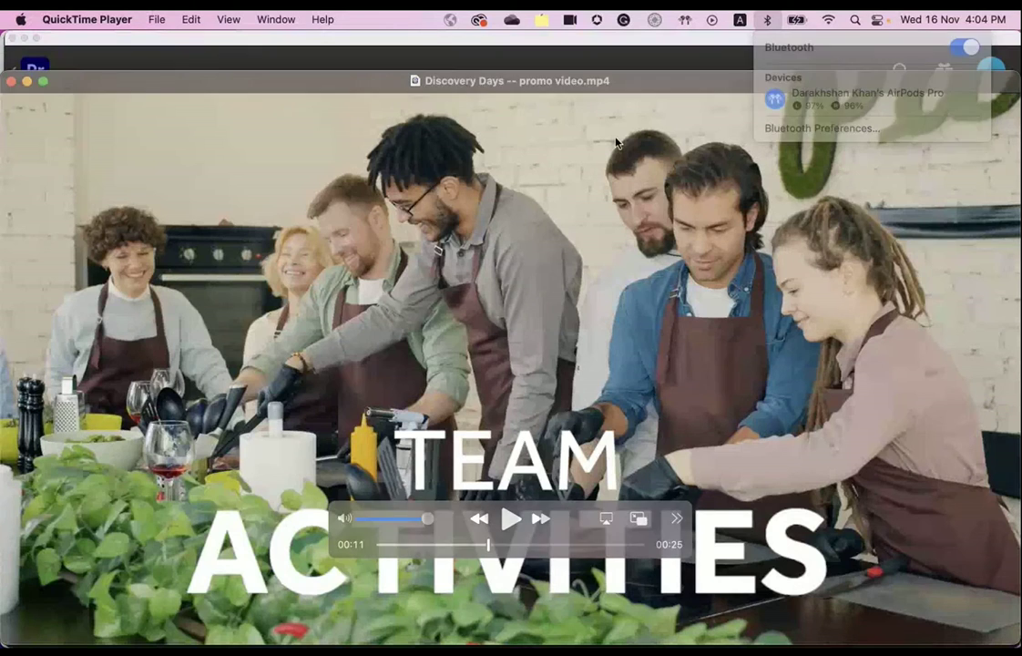
click(11, 82)
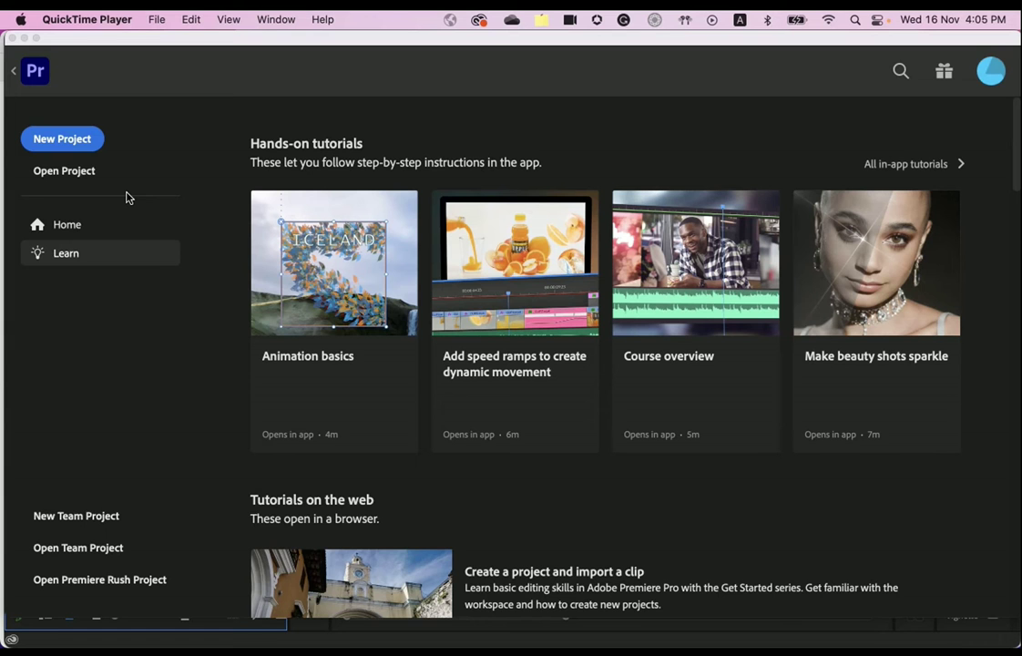
- Show the Home screen and look through the list of recent projects
click(71, 230)
click(70, 230)
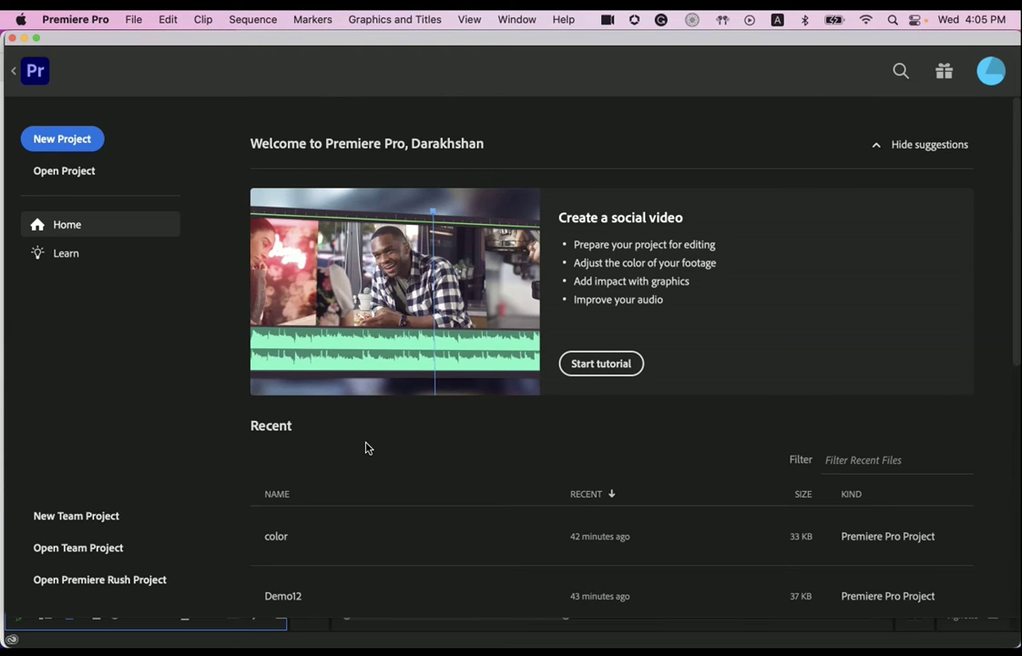
scroll(364, 447, down, 3)
scroll(369, 442, up, 3)
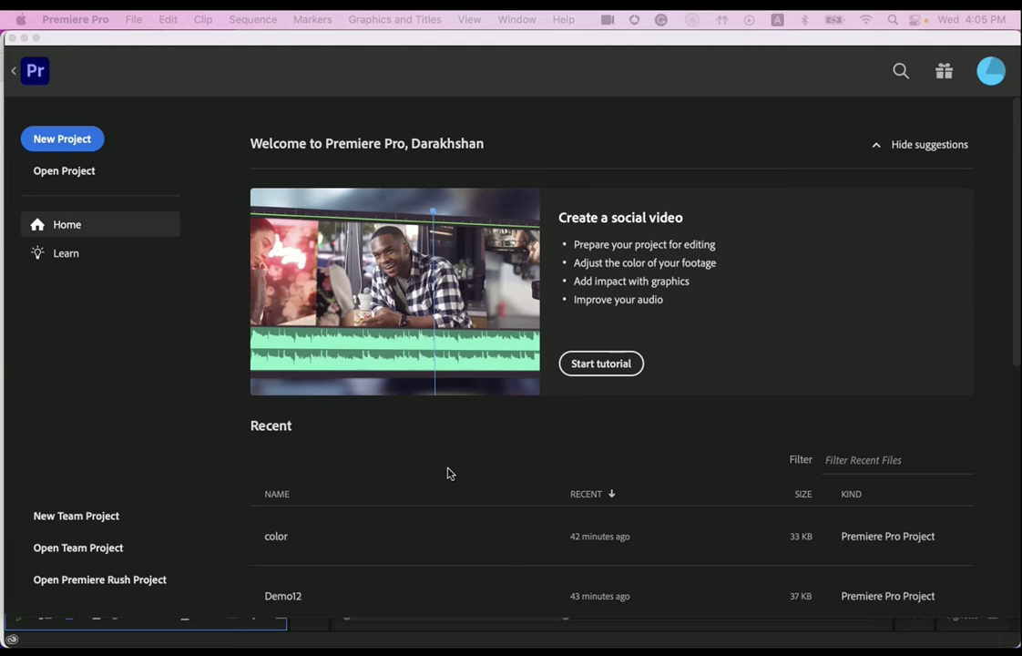
scroll(422, 465, down, 2)
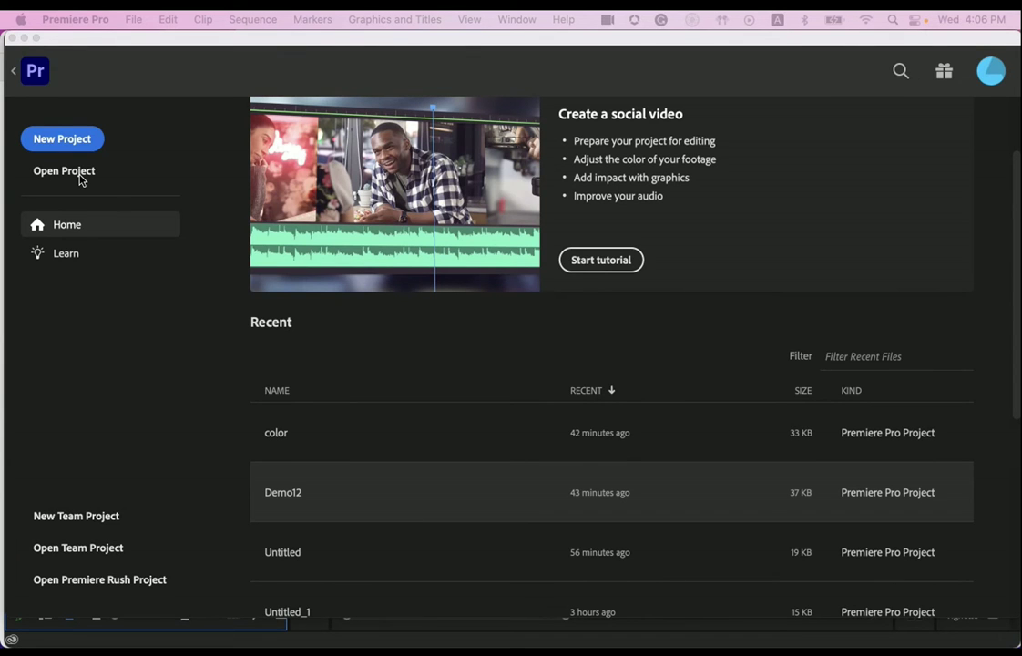
scroll(407, 479, down, 5)
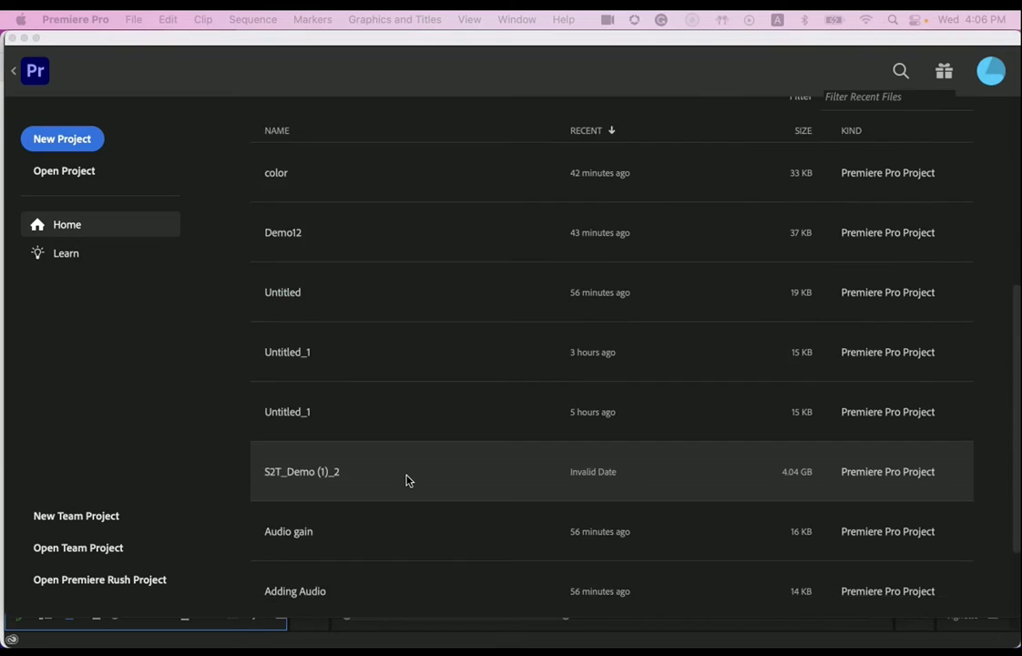
scroll(407, 481, up, 8)
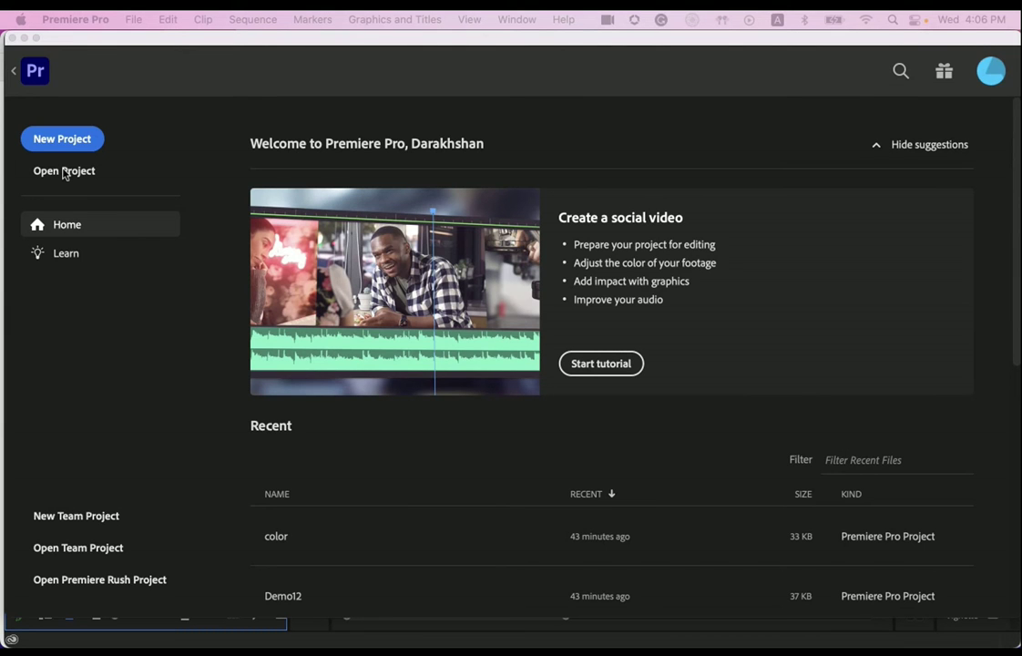
- Show the Learn page and look through its hands-on and web tutorials
click(74, 259)
click(74, 259)
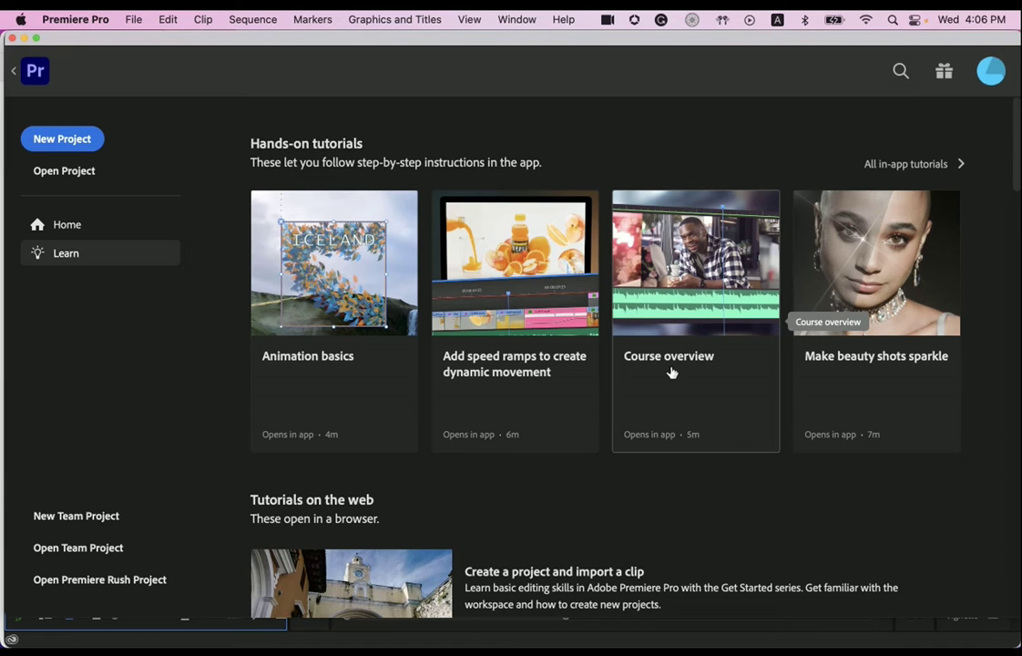
scroll(581, 519, down, 3)
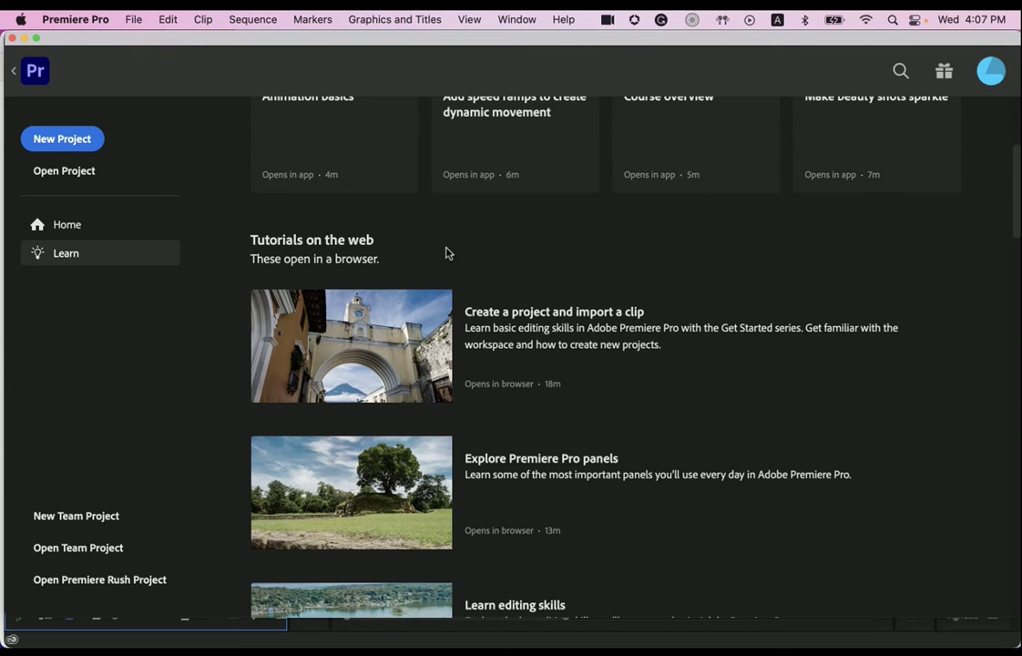
scroll(610, 444, down, 6)
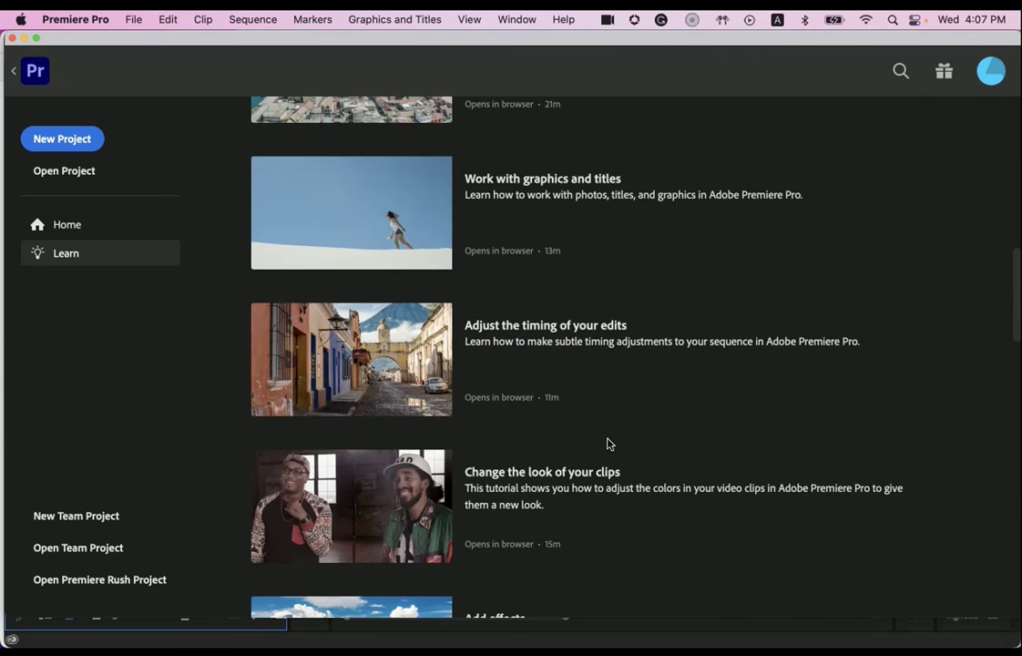
scroll(609, 445, up, 9)
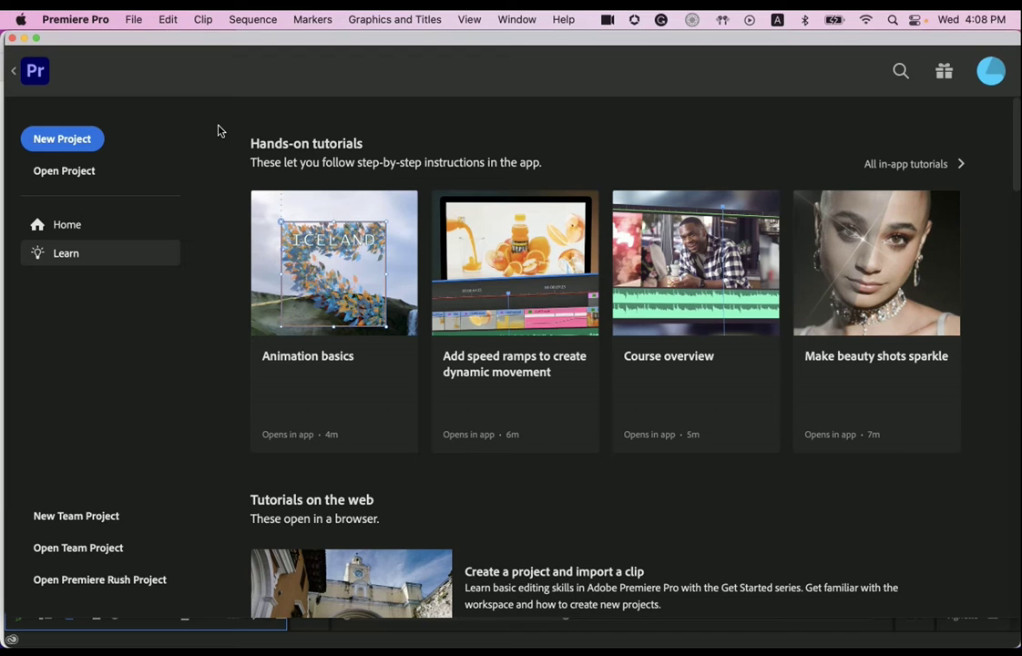
- Start a new project, look at the Sample Media footage, and show the PR_101 favorite folder as media source
click(44, 139)
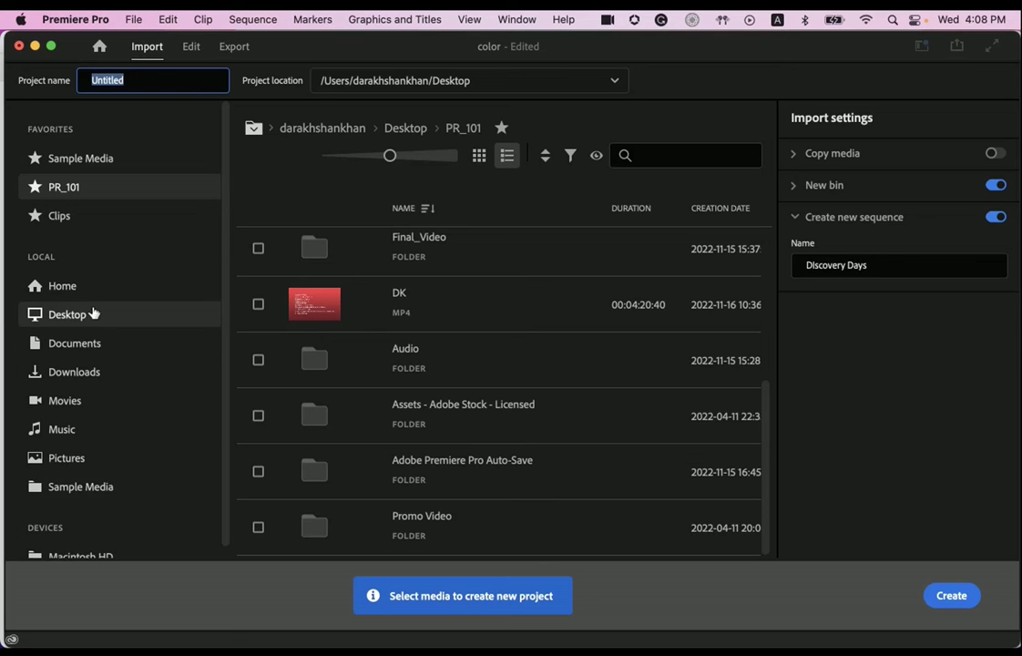
click(80, 487)
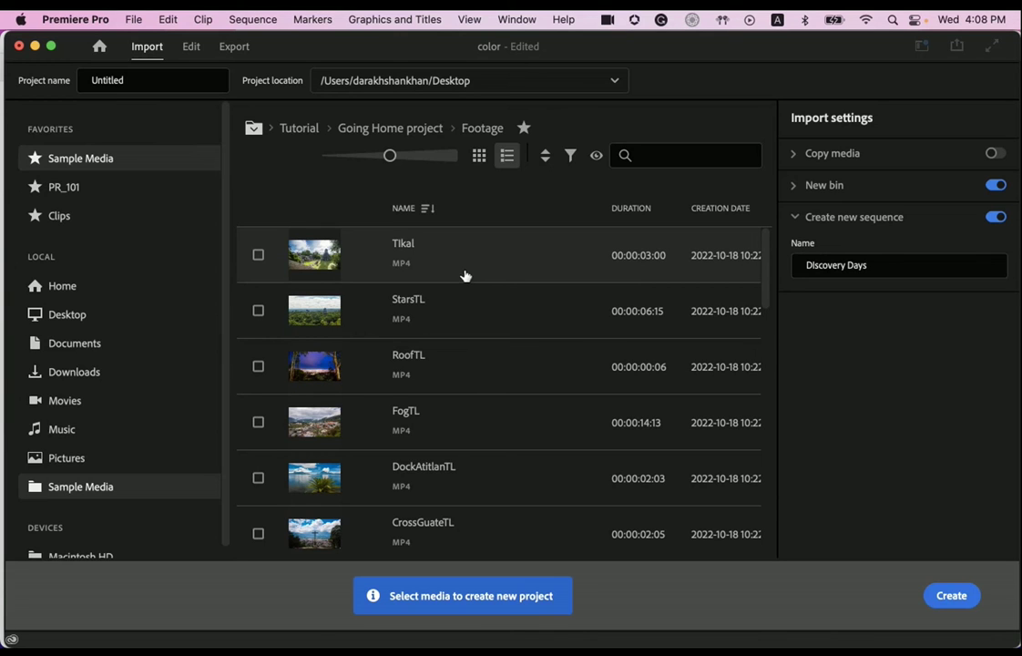
scroll(146, 310, down, 1)
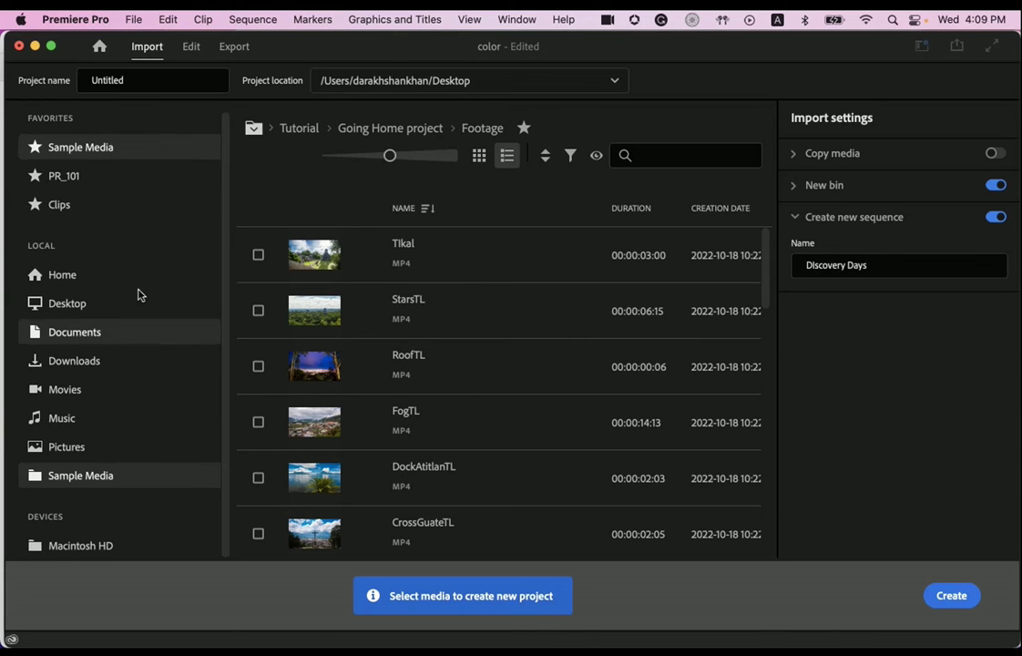
click(61, 178)
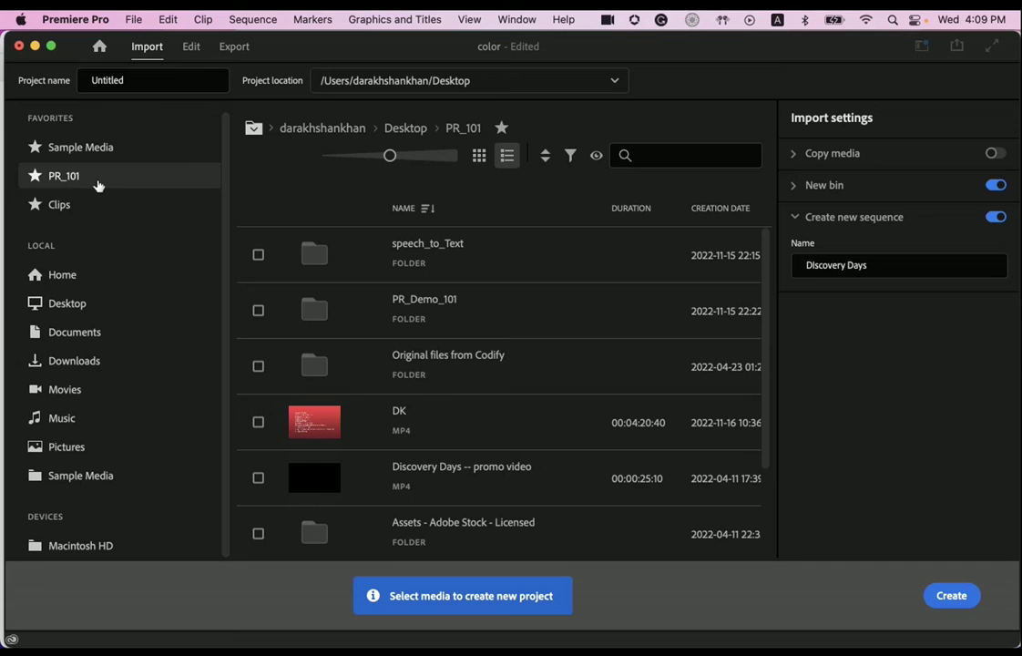
- Name the new project Pr_Demo101
drag(135, 80, 73, 80)
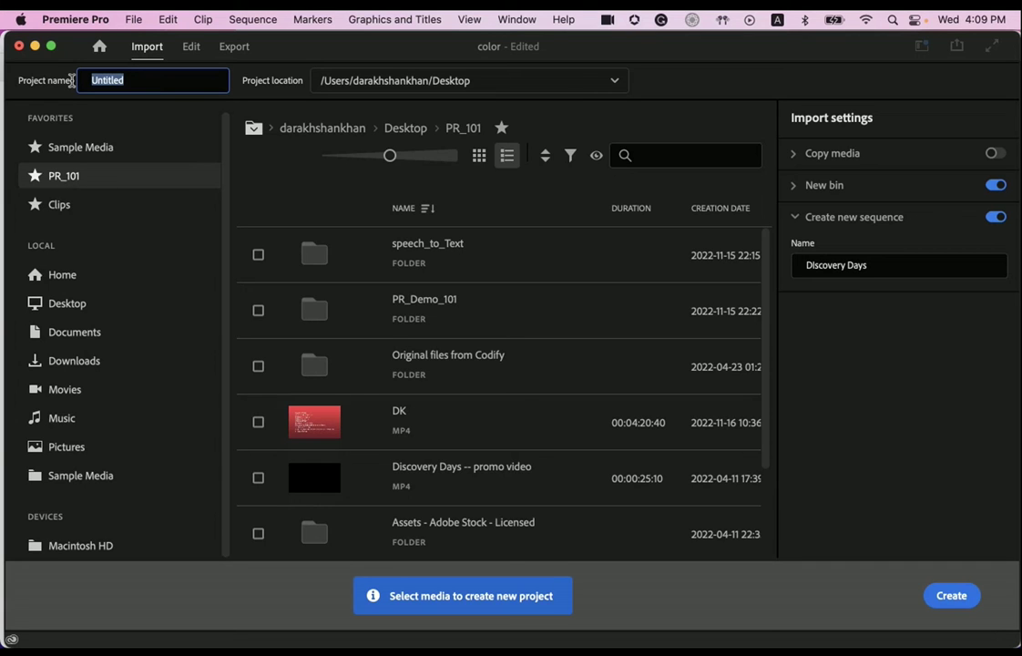
text(Pr_Demo10)
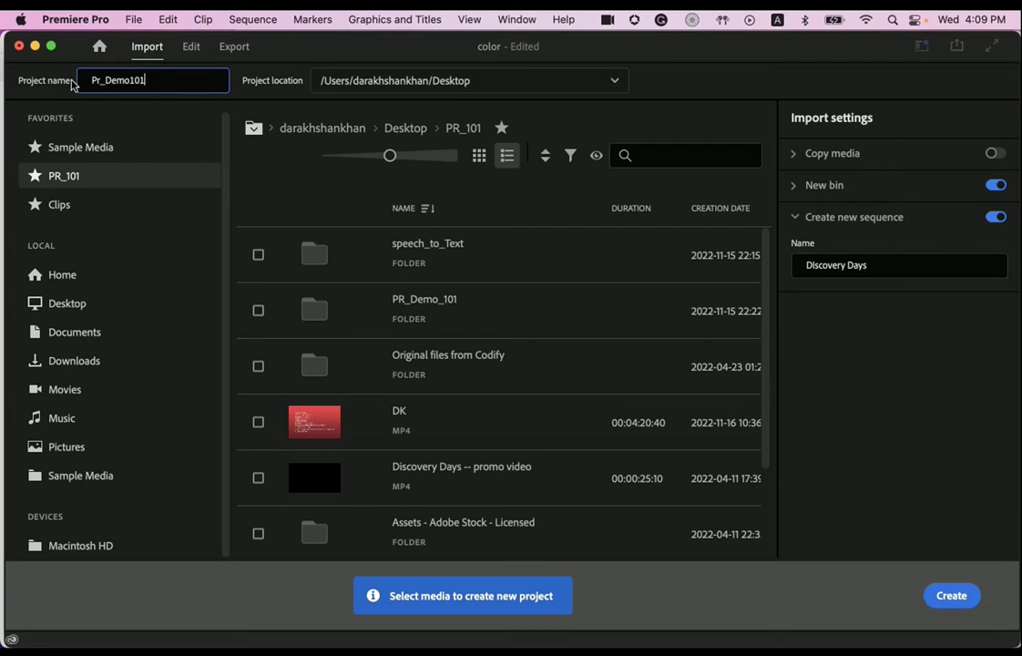
text(1)
click(568, 82)
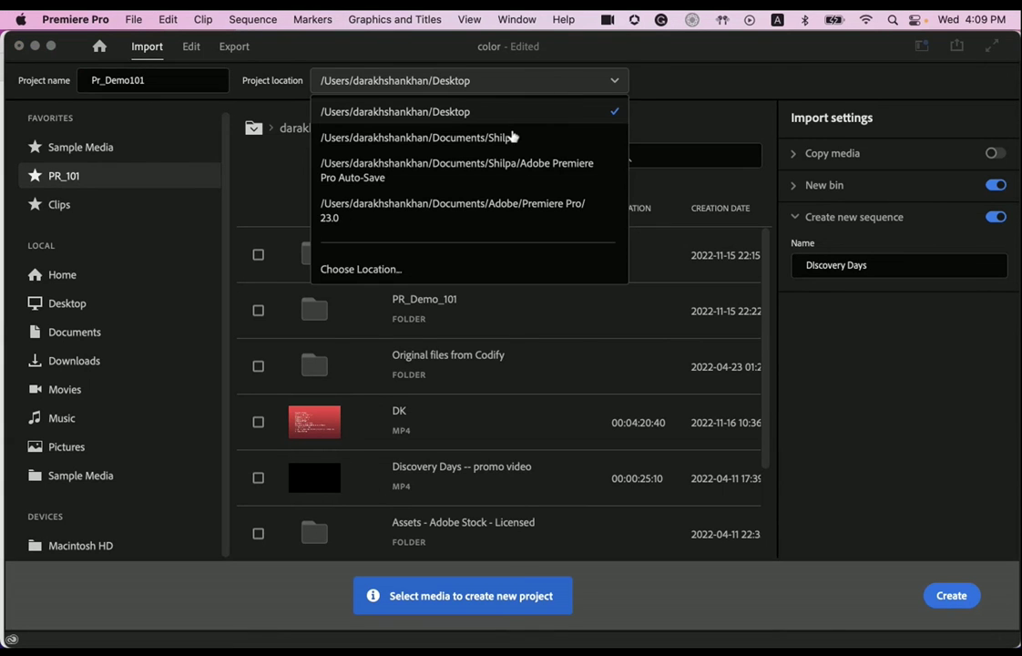
click(419, 270)
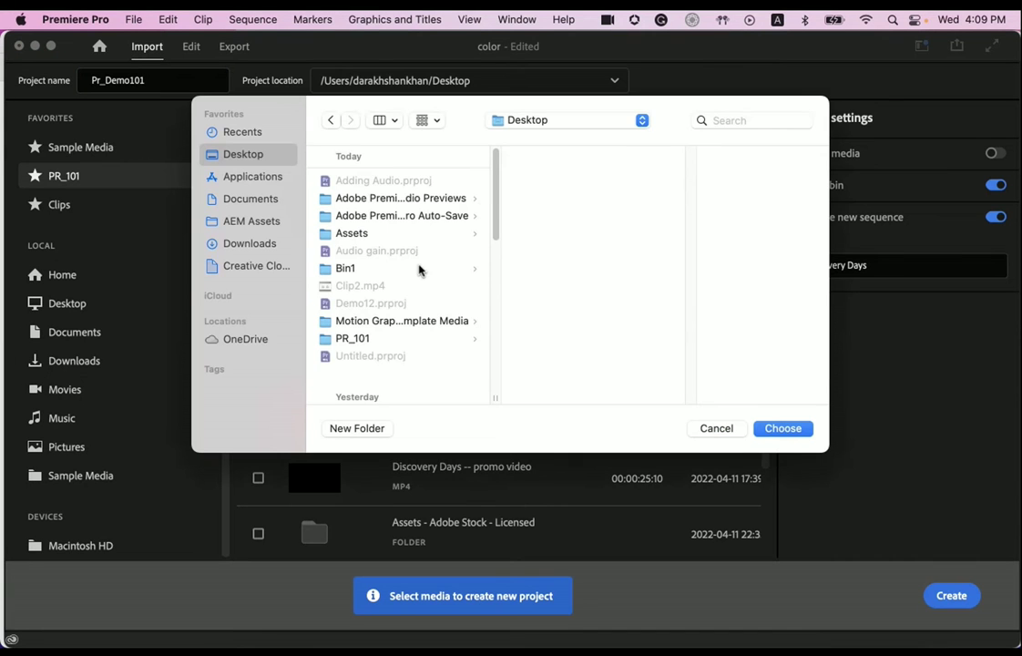
click(712, 430)
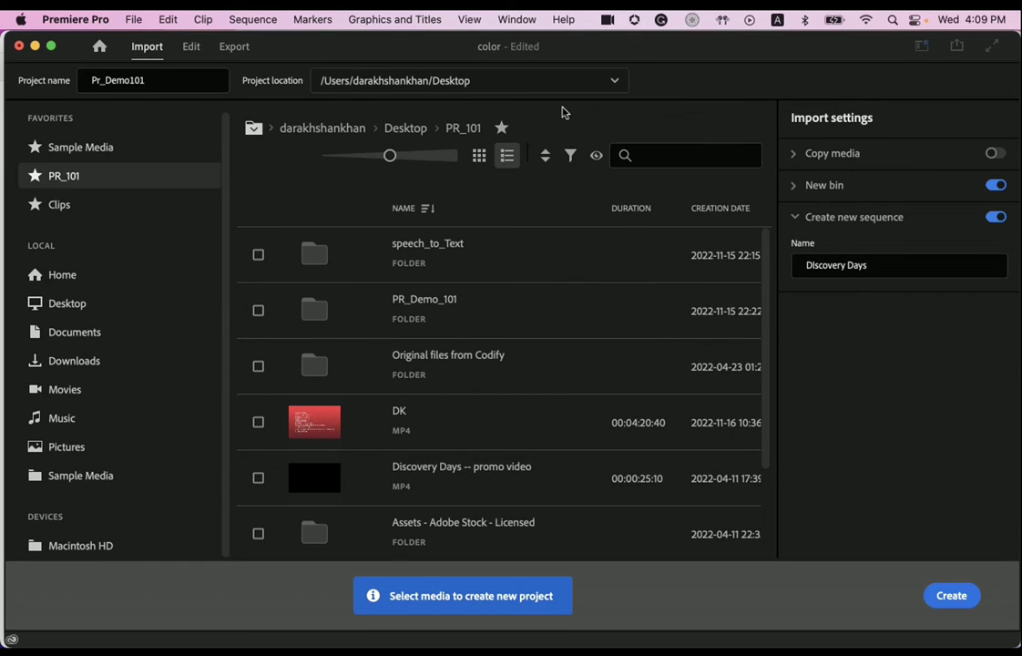
- Open the Clips folder inside PR_Demo_101 and look through its video clips
scroll(650, 353, down, 3)
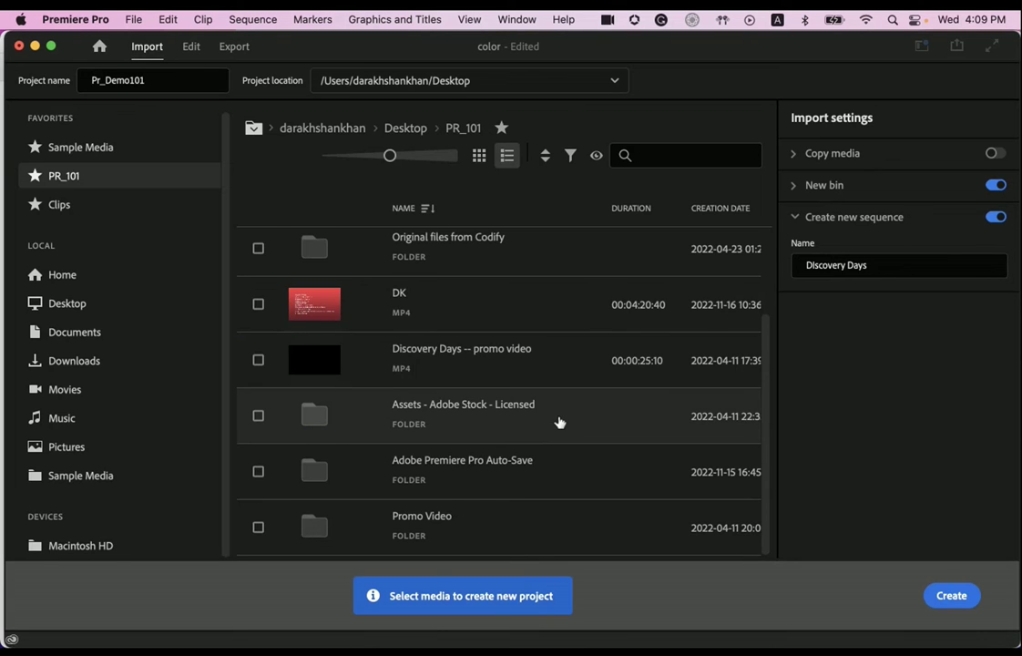
scroll(559, 422, up, 3)
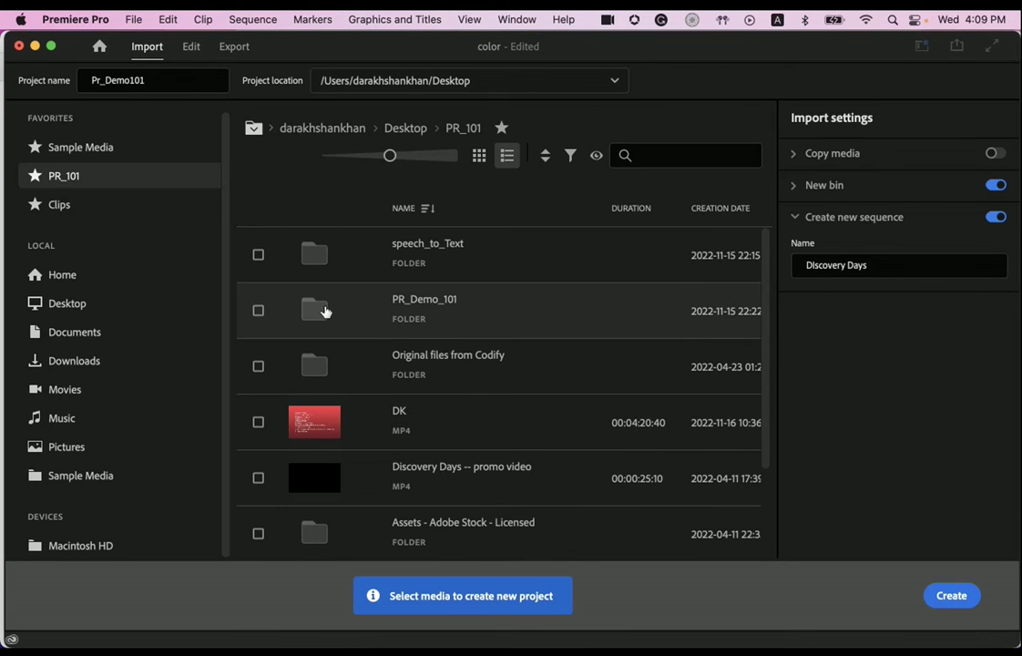
double_click(325, 311)
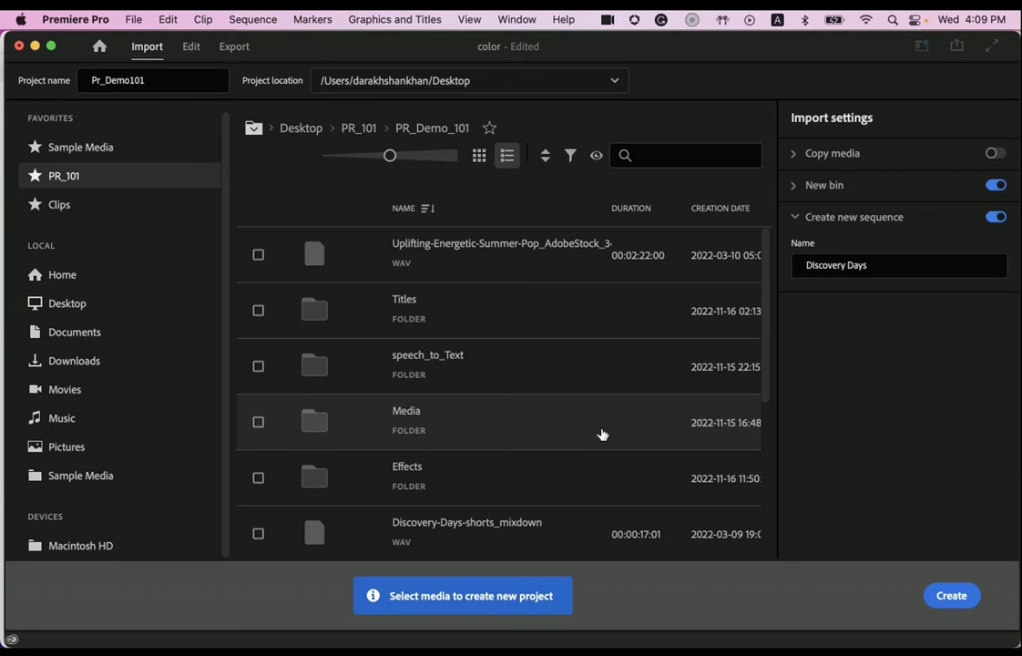
scroll(581, 432, down, 5)
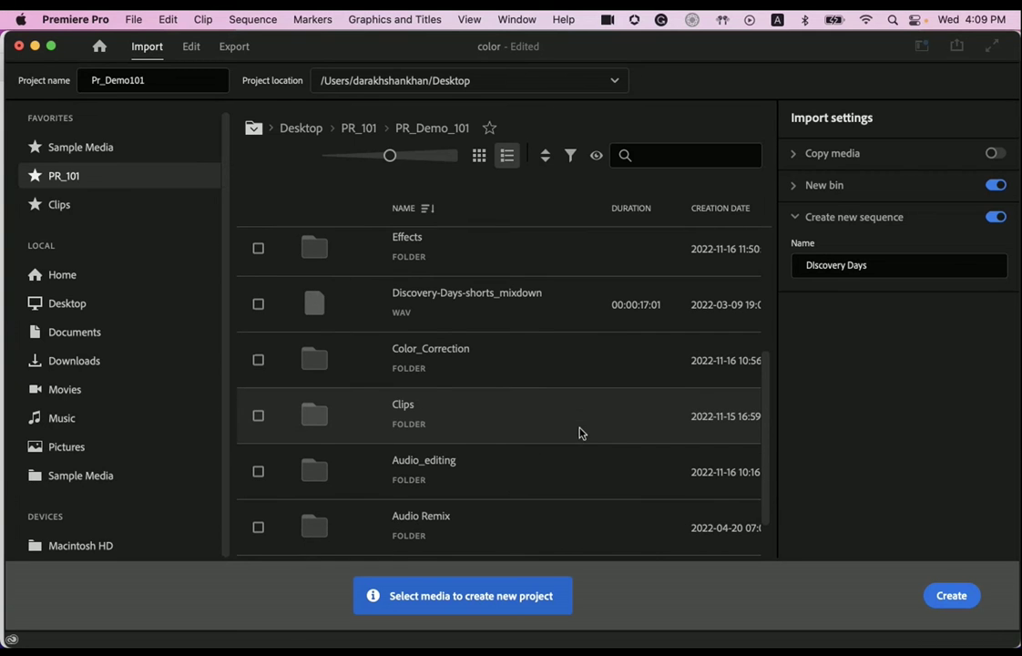
double_click(324, 420)
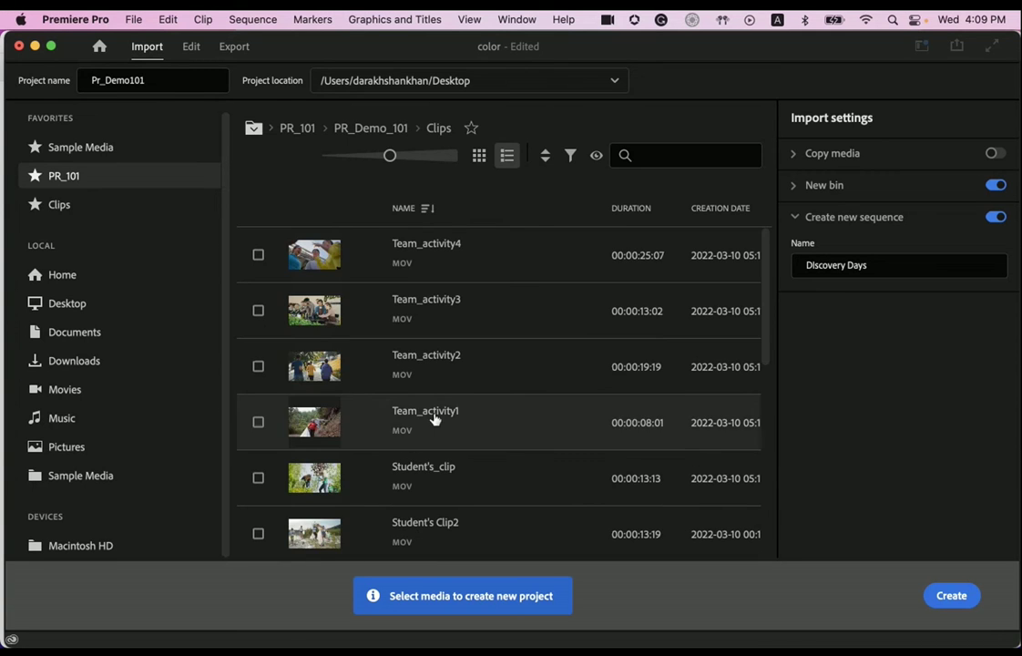
scroll(619, 369, down, 9)
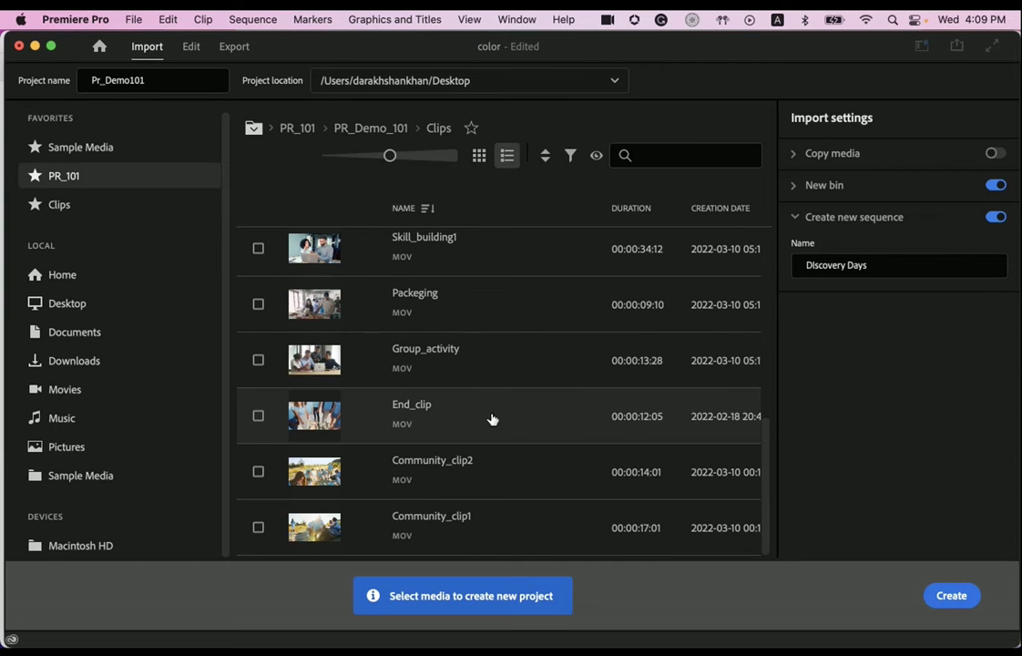
scroll(490, 416, up, 9)
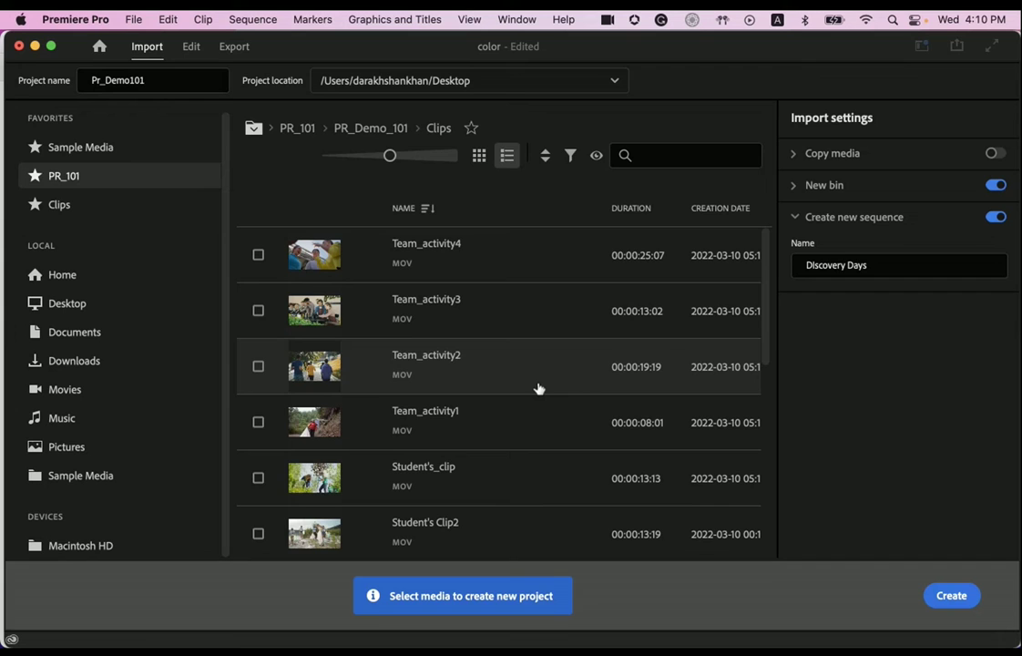
- Filter the Clips folder by file type, first to Videos Only and finally to Audio Only
click(570, 156)
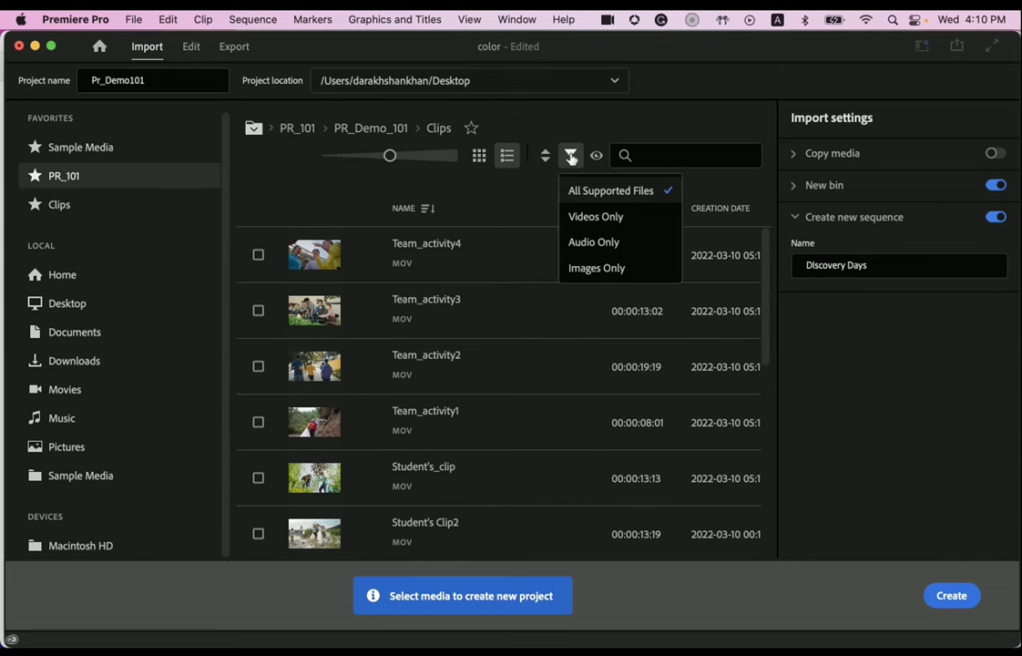
click(596, 217)
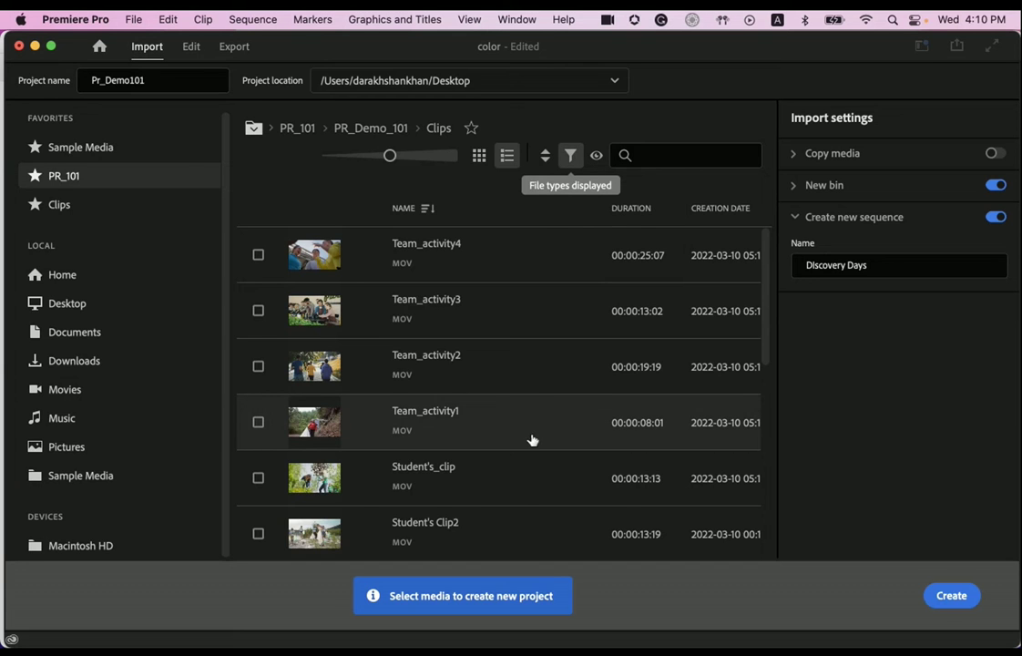
scroll(537, 440, down, 10)
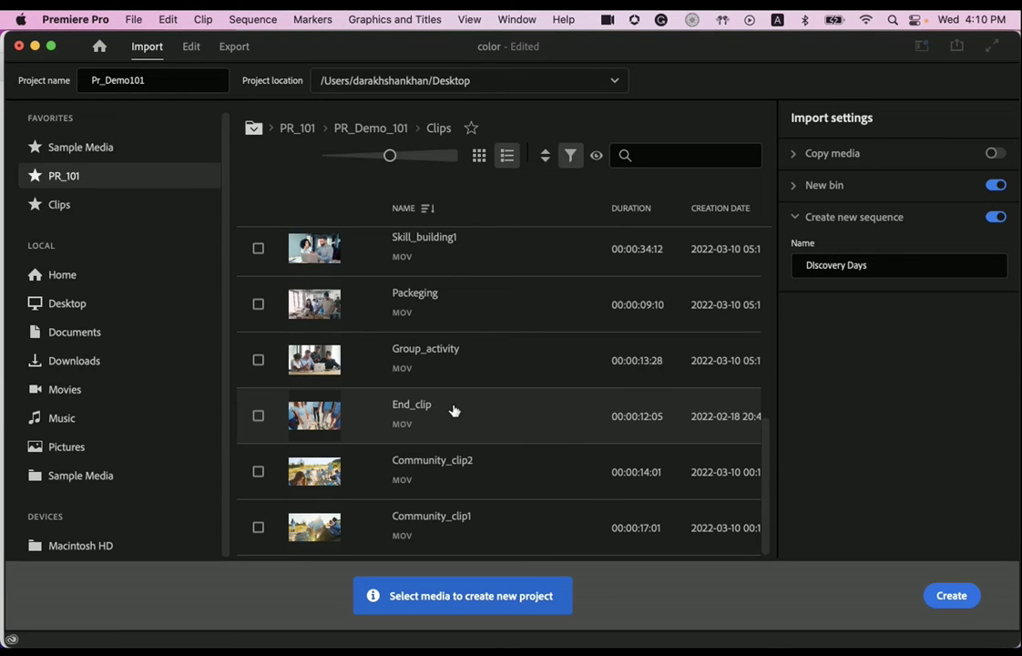
click(568, 159)
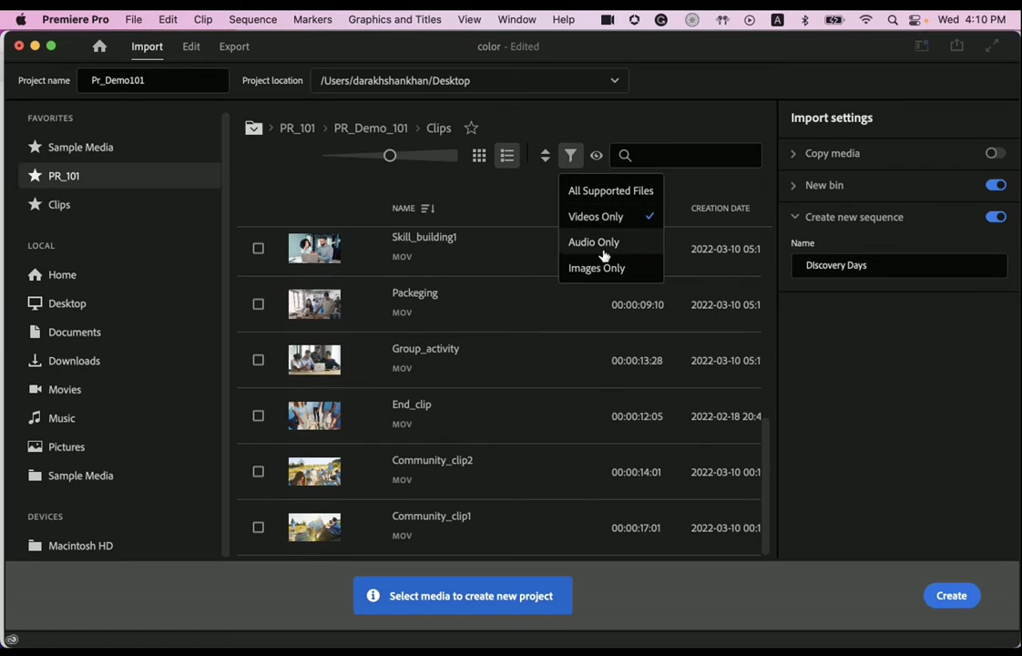
click(602, 251)
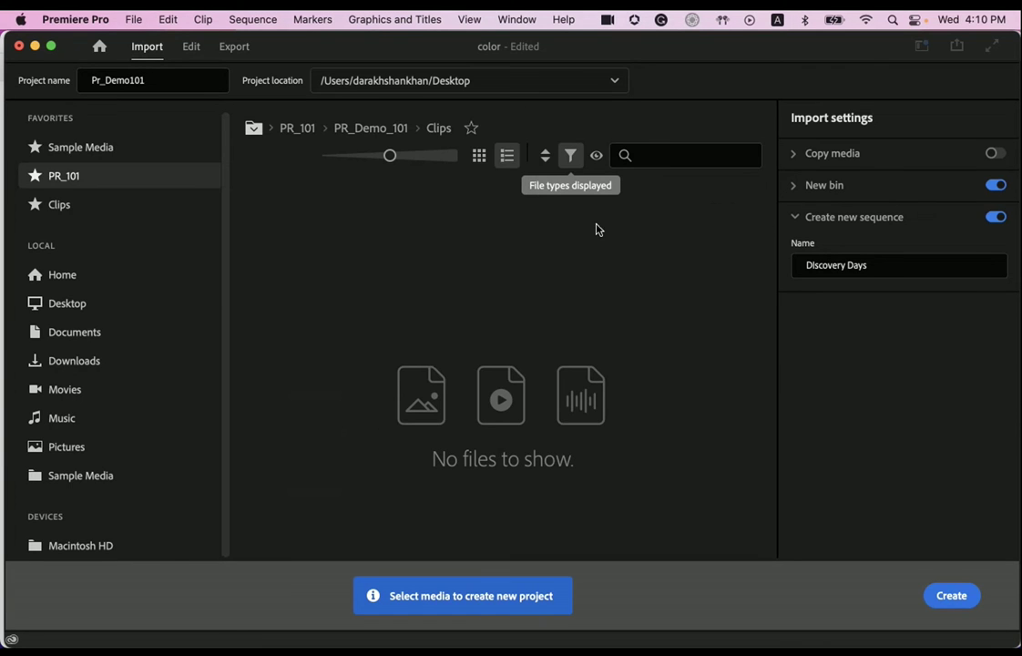
- Show all supported file types in the Clips folder, and try a search for "stud" before clearing the search
click(571, 158)
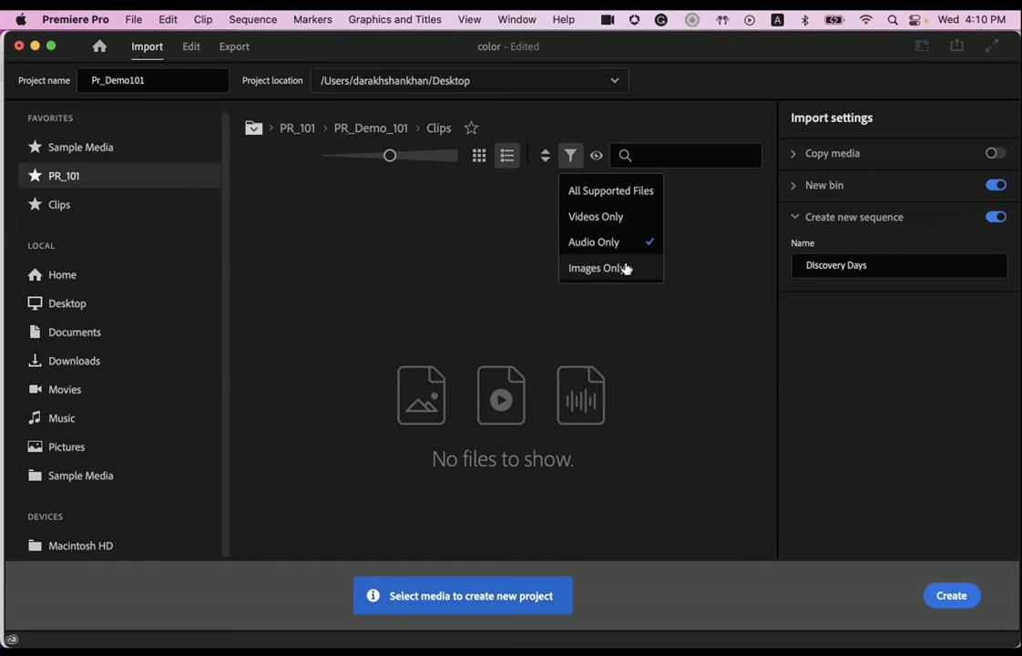
click(629, 196)
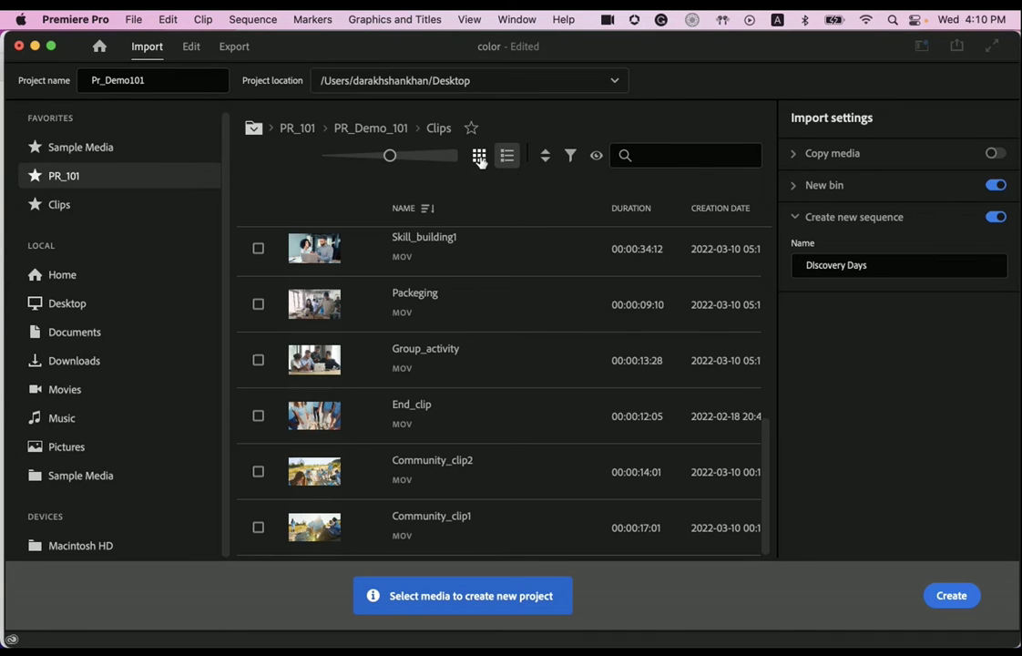
click(647, 156)
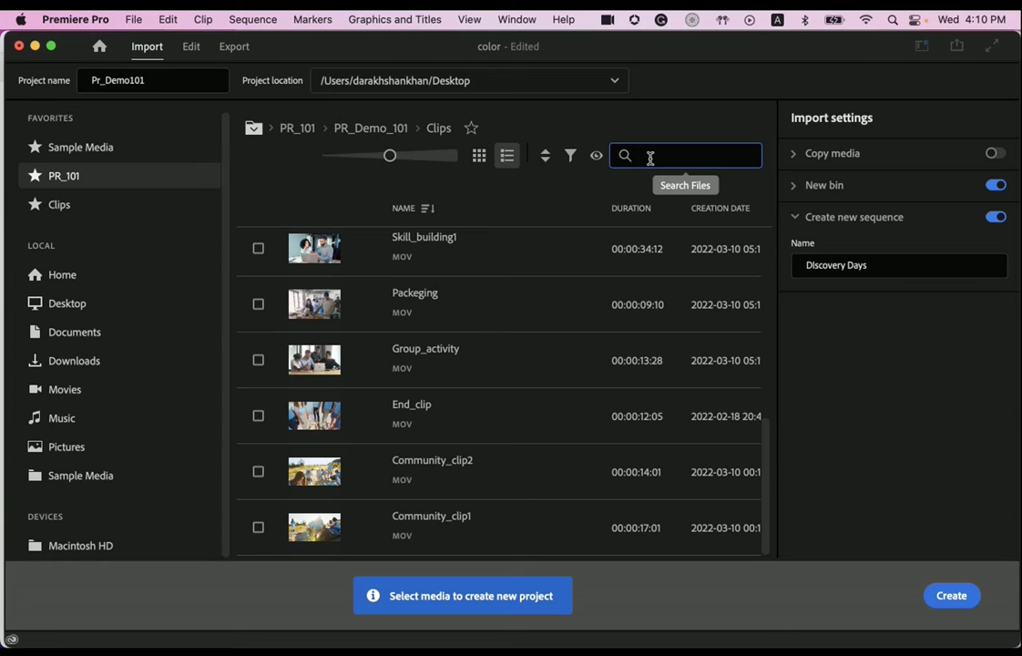
text(stud)
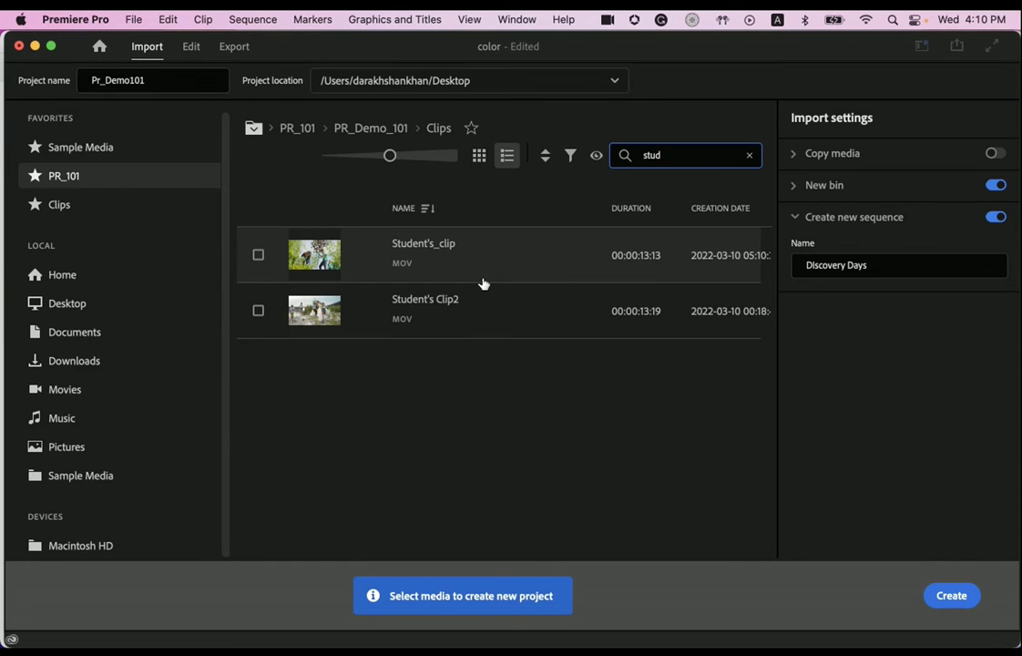
click(748, 158)
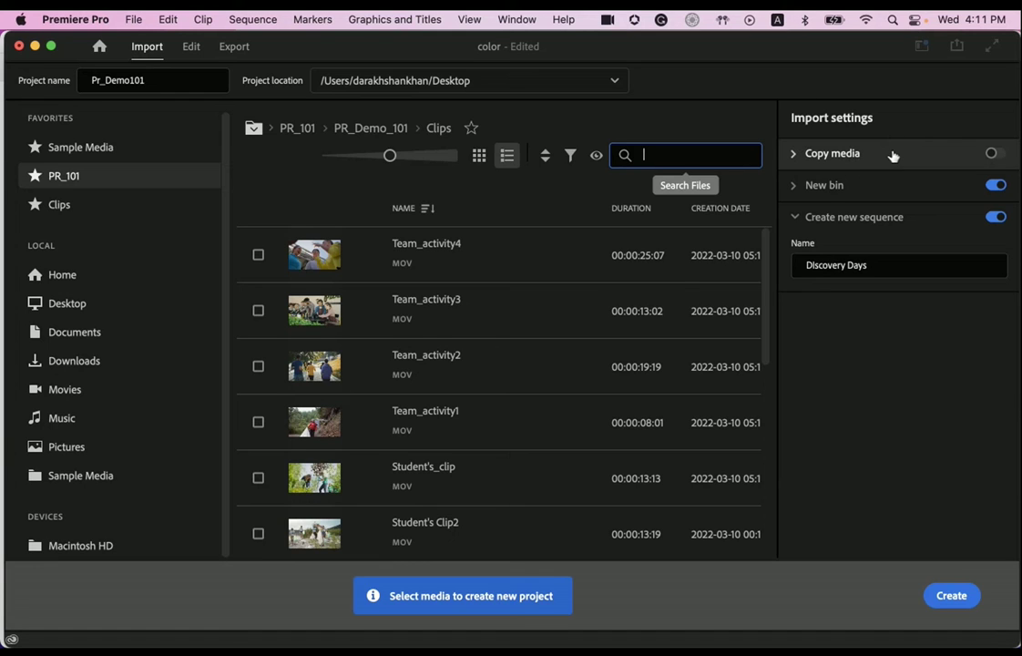
- Turn off the new bin option and select all video clips in the Clips folder for import
click(994, 185)
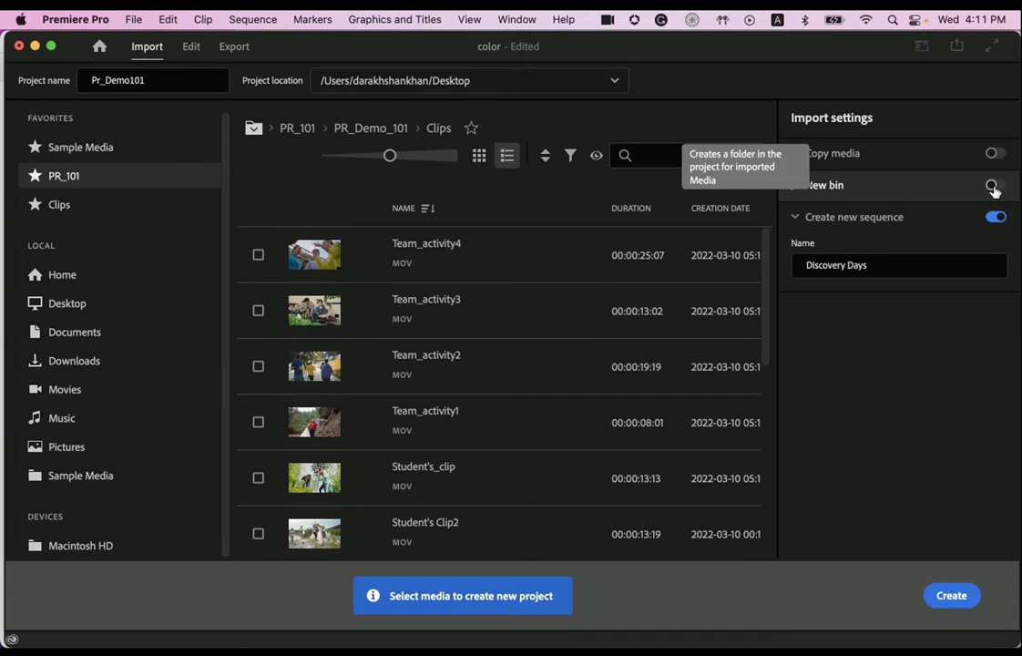
click(258, 256)
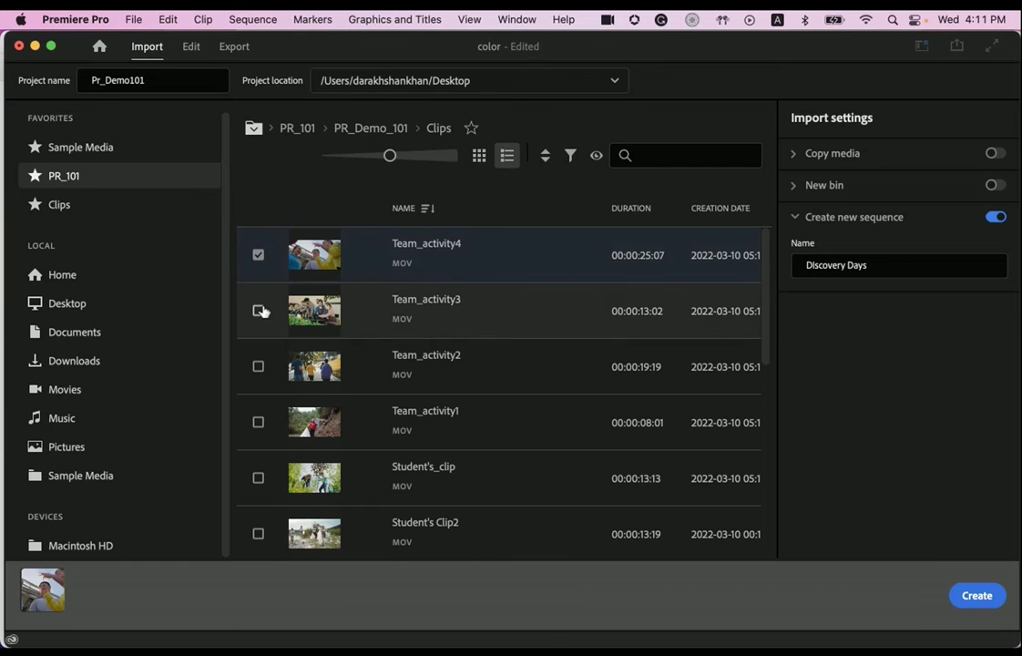
scroll(489, 400, down, 5)
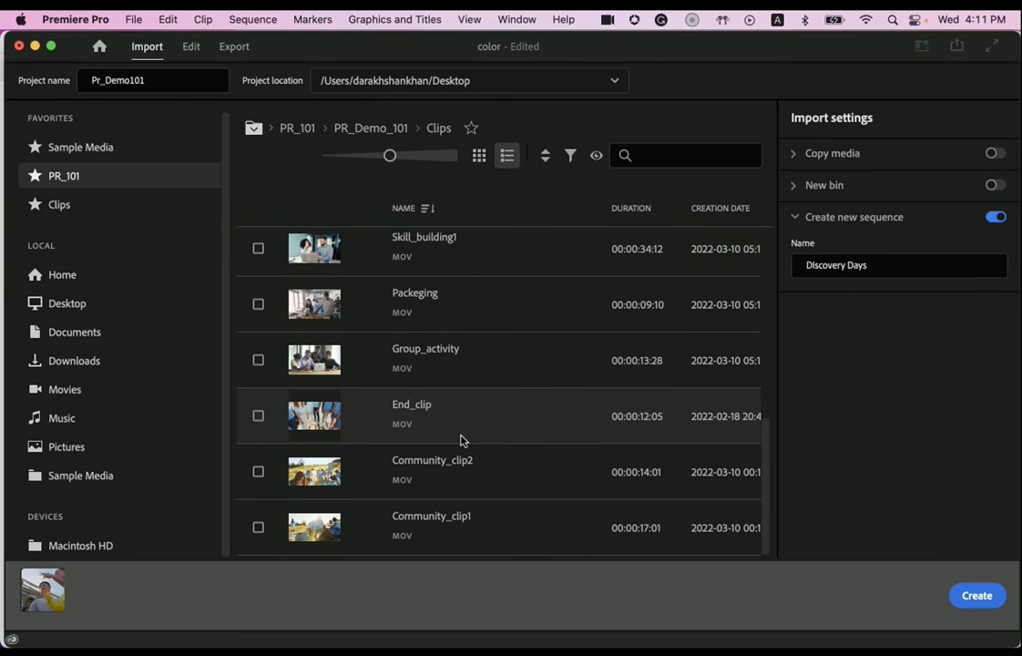
key(super+a)
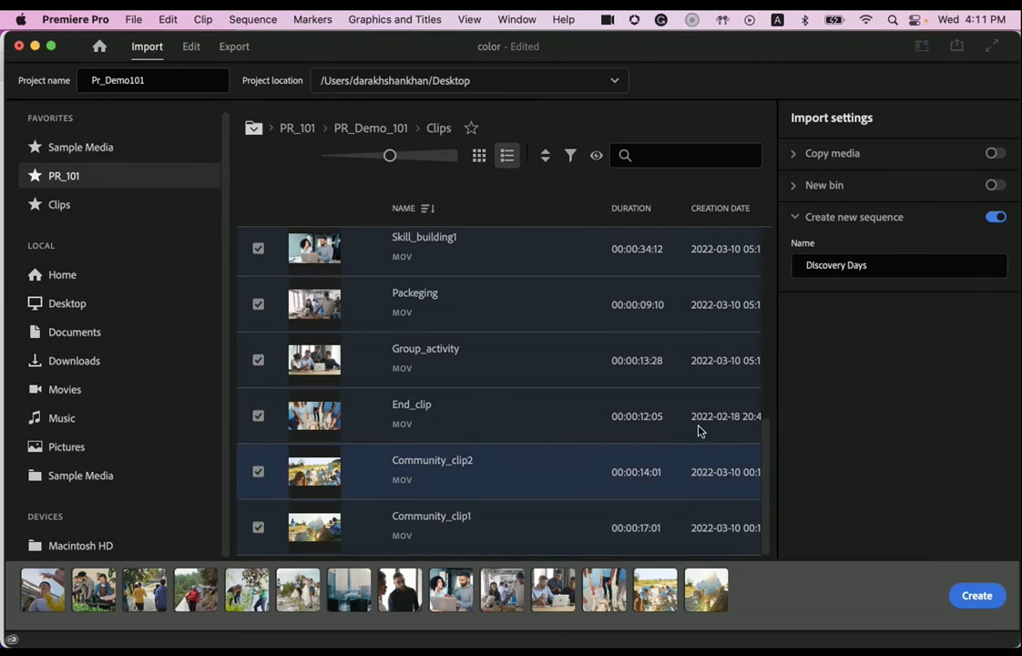
- Turn on creation of a new bin for the imported media and name it Demo_Bin
click(996, 185)
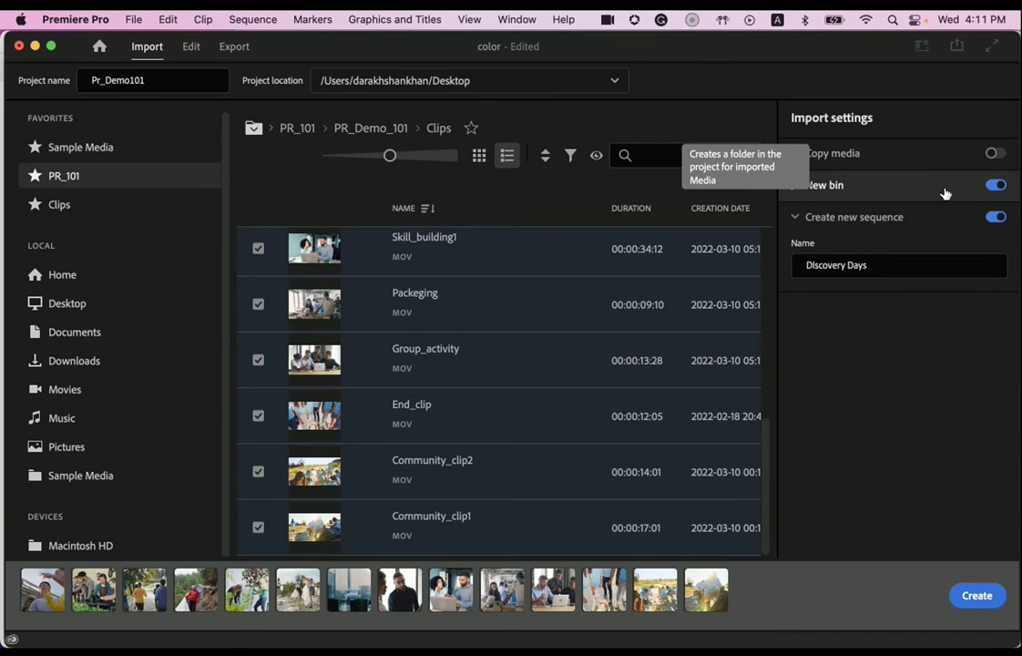
click(790, 191)
click(845, 233)
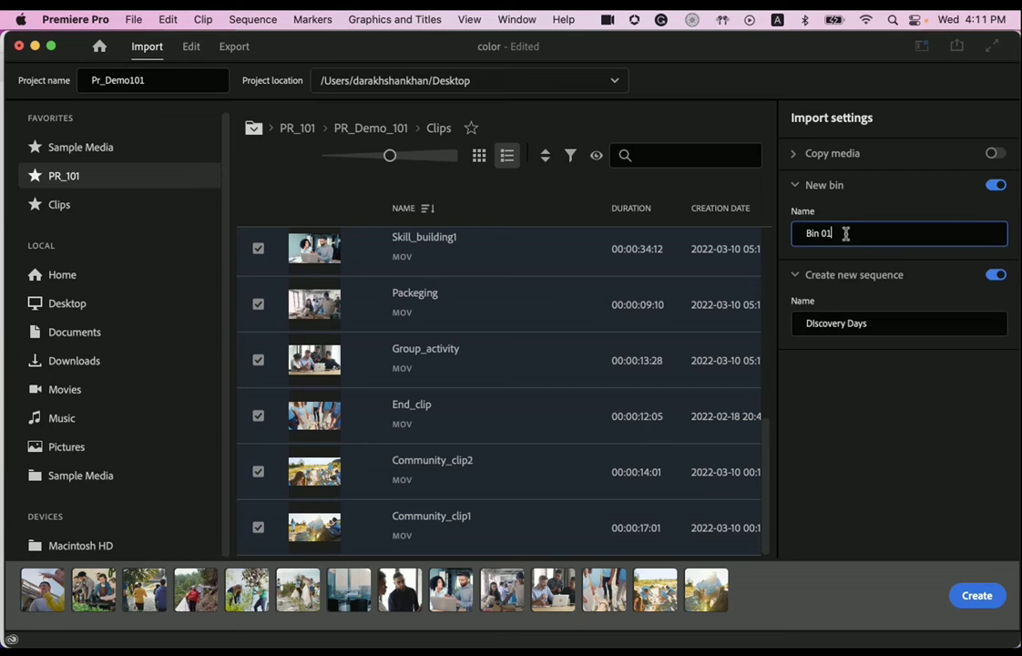
drag(845, 234, 767, 235)
text(Demo)
text( Bin)
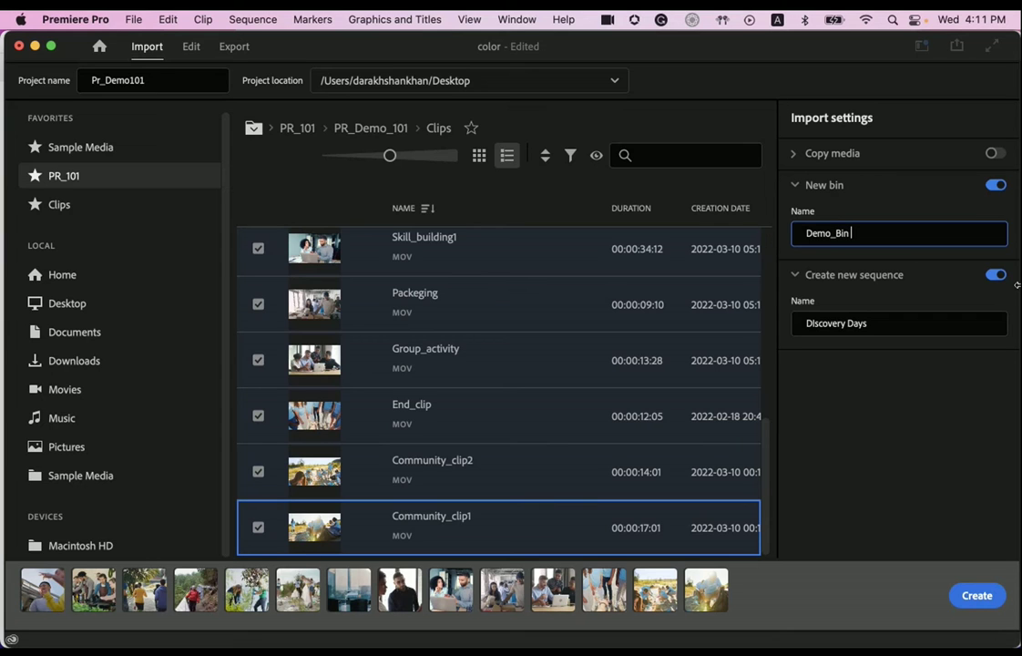
- Name the new sequence DIscovery Days_01 and create the project with the selected clips
click(878, 328)
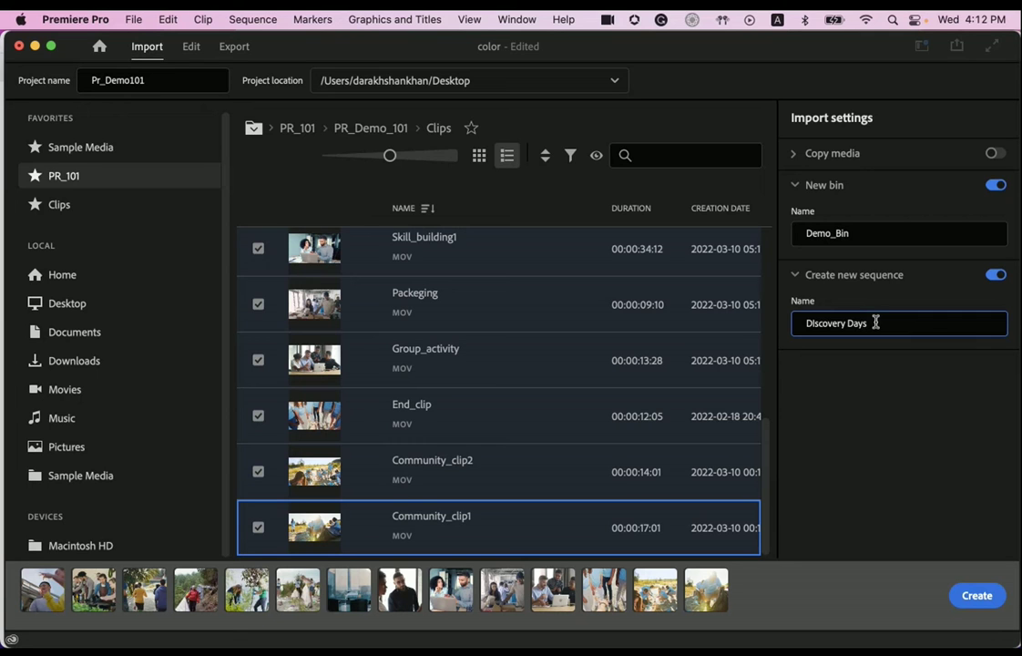
text(_01)
click(1007, 530)
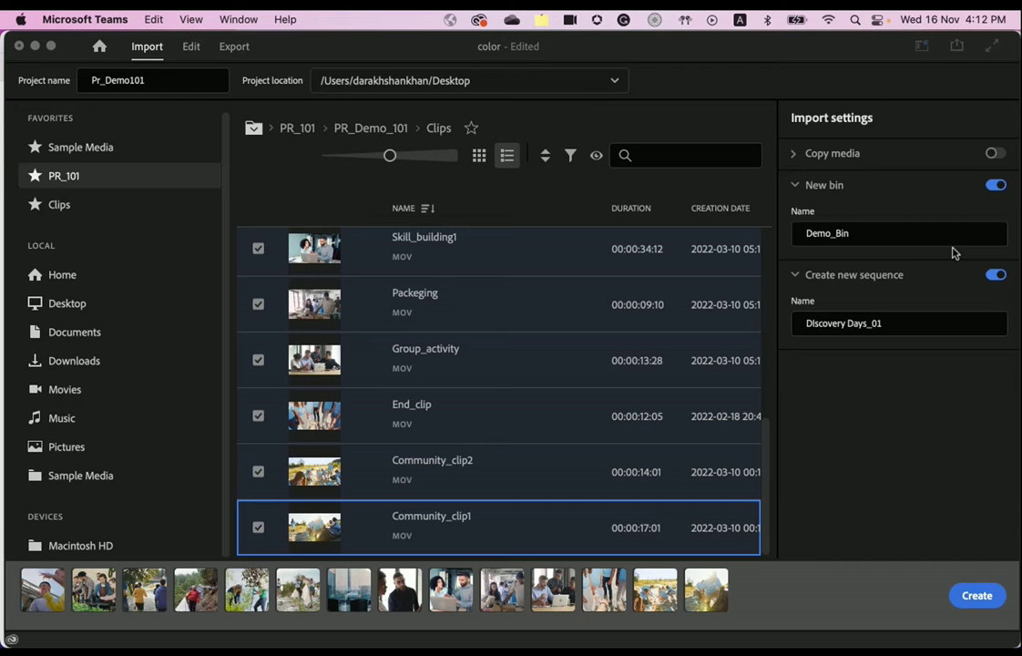
click(976, 597)
click(976, 596)
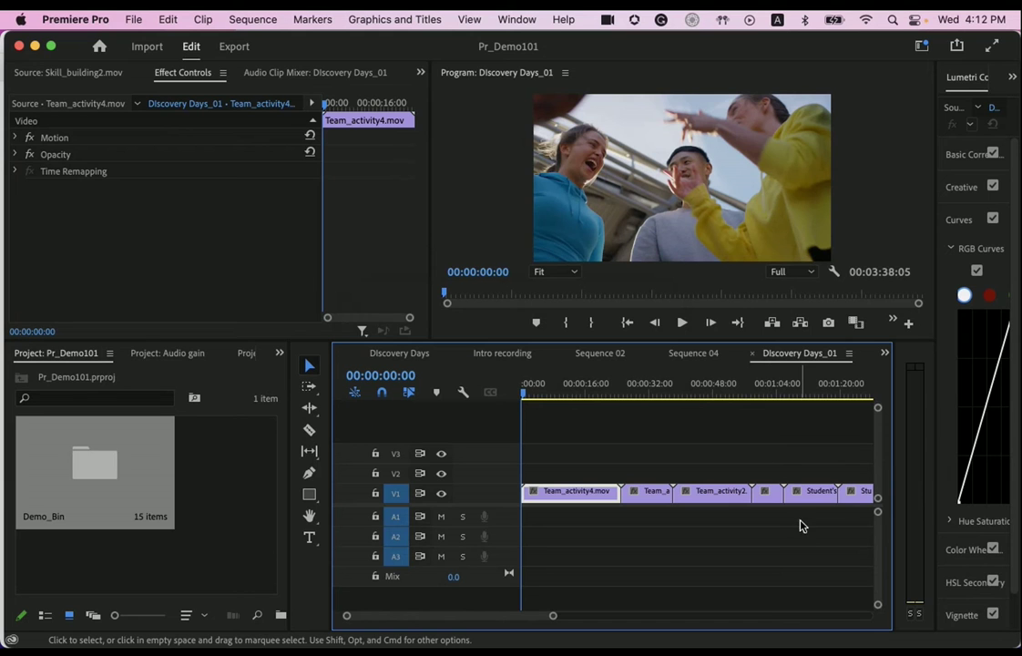
- Widen the Program Monitor and show the project items as a list with Demo_Bin expanded to look through its contents
drag(935, 420, 995, 417)
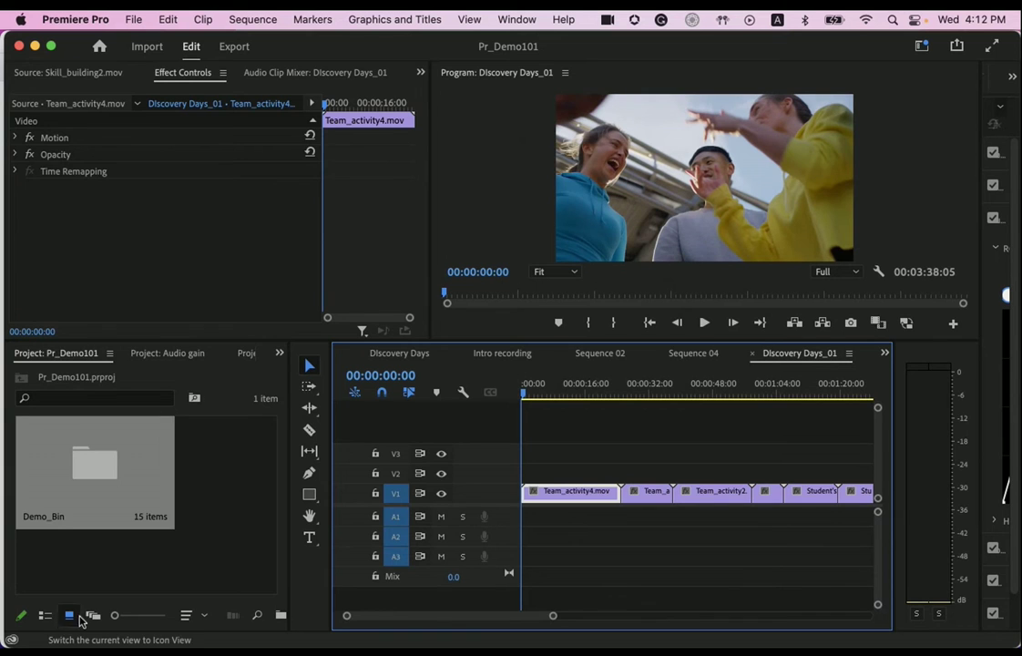
click(46, 615)
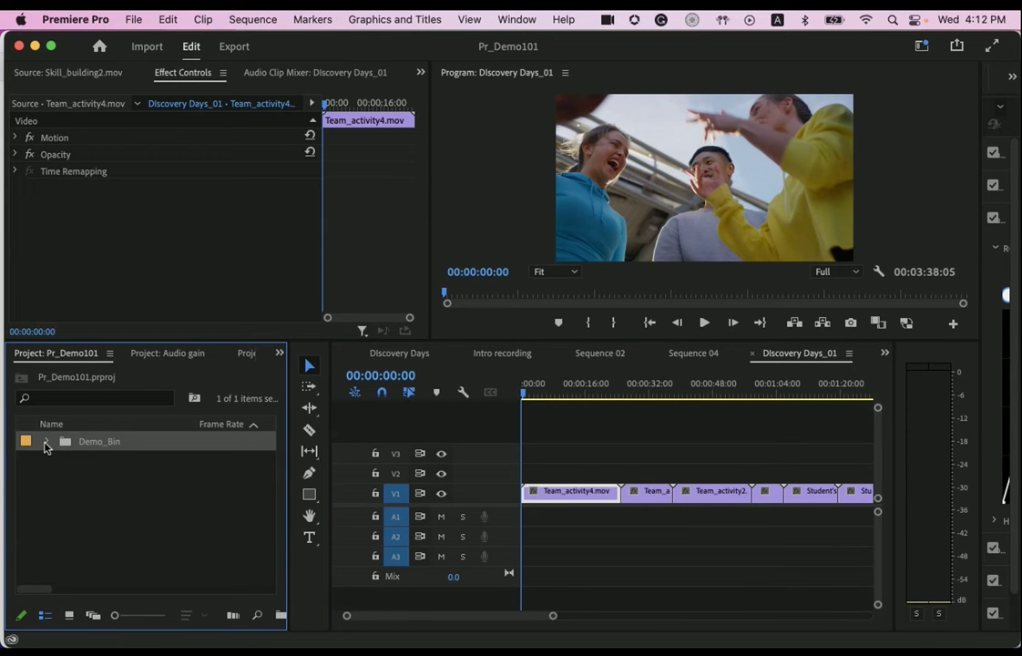
click(46, 442)
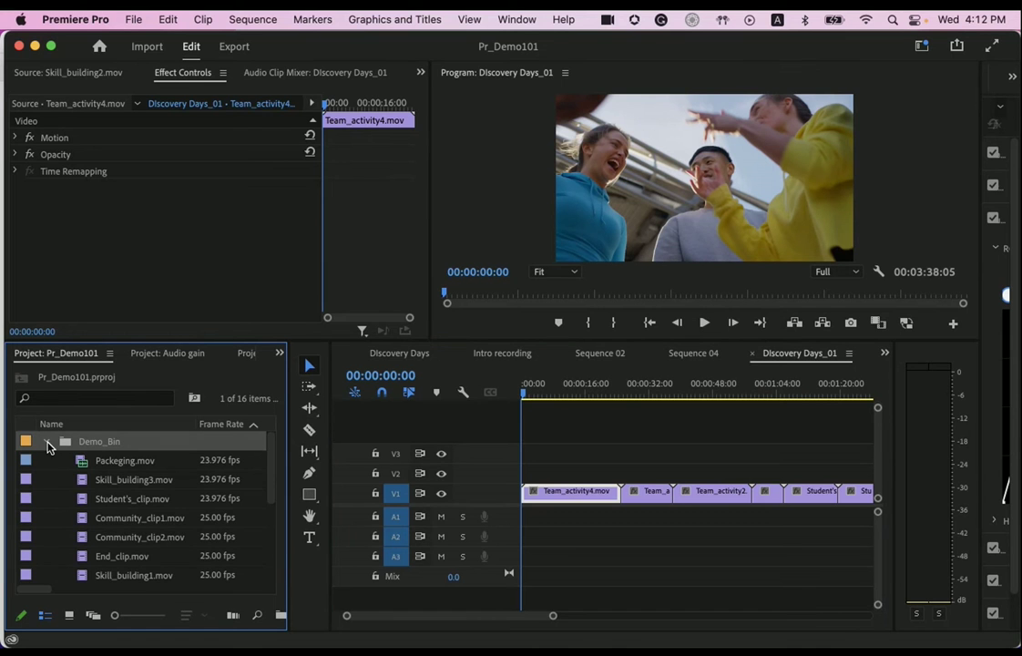
scroll(162, 541, down, 5)
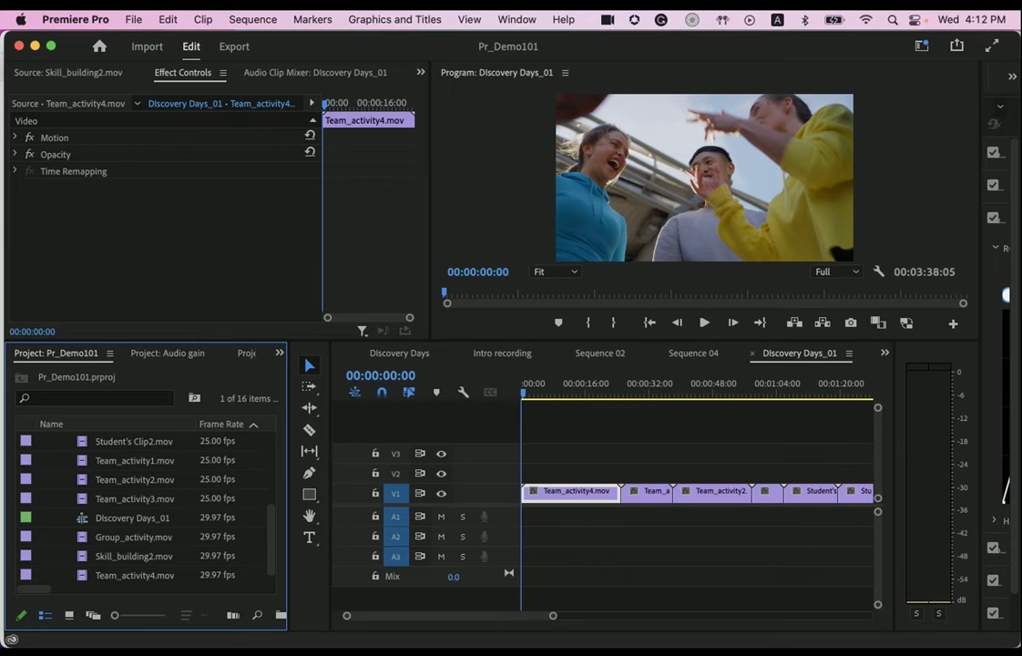
scroll(218, 505, up, 5)
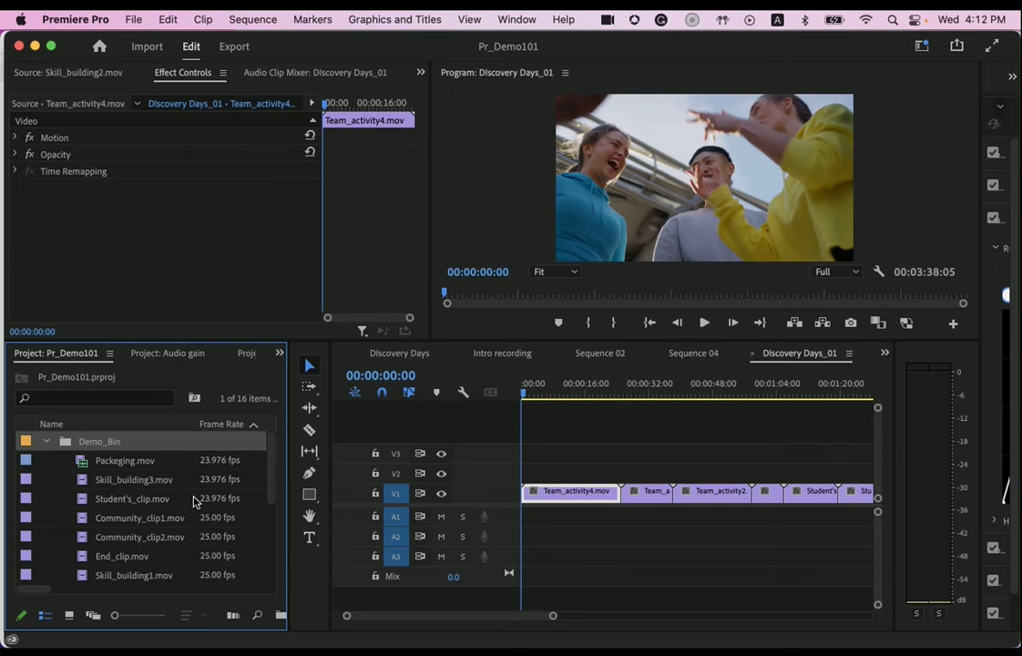
- Show the Source Monitor with Skill_building2.mov and move the DIscovery Days_01 playhead to 00:01:11:22
click(89, 75)
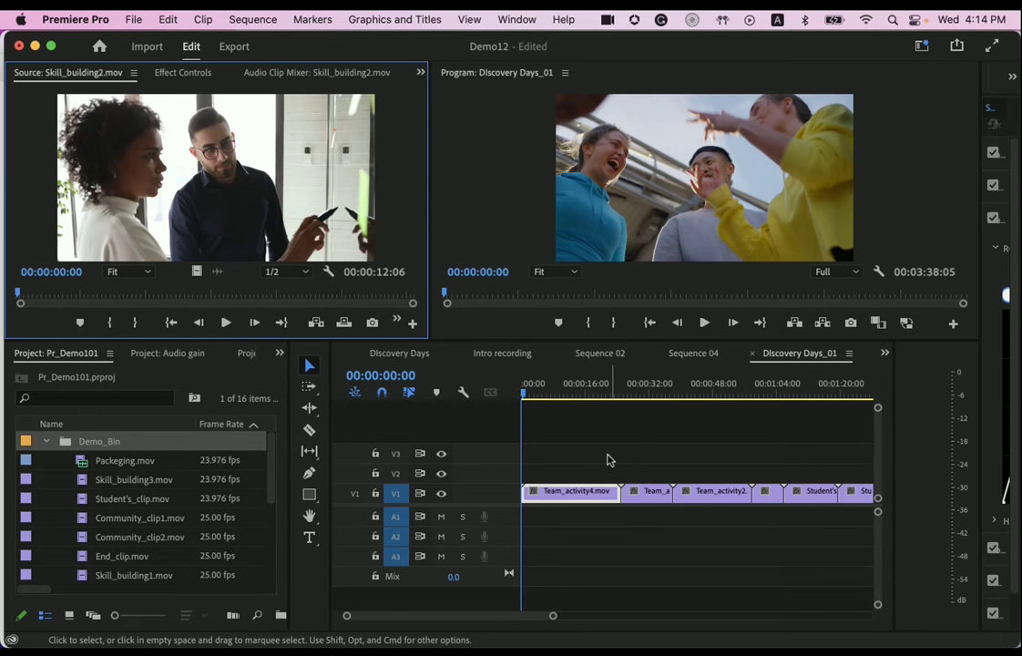
drag(525, 393, 811, 408)
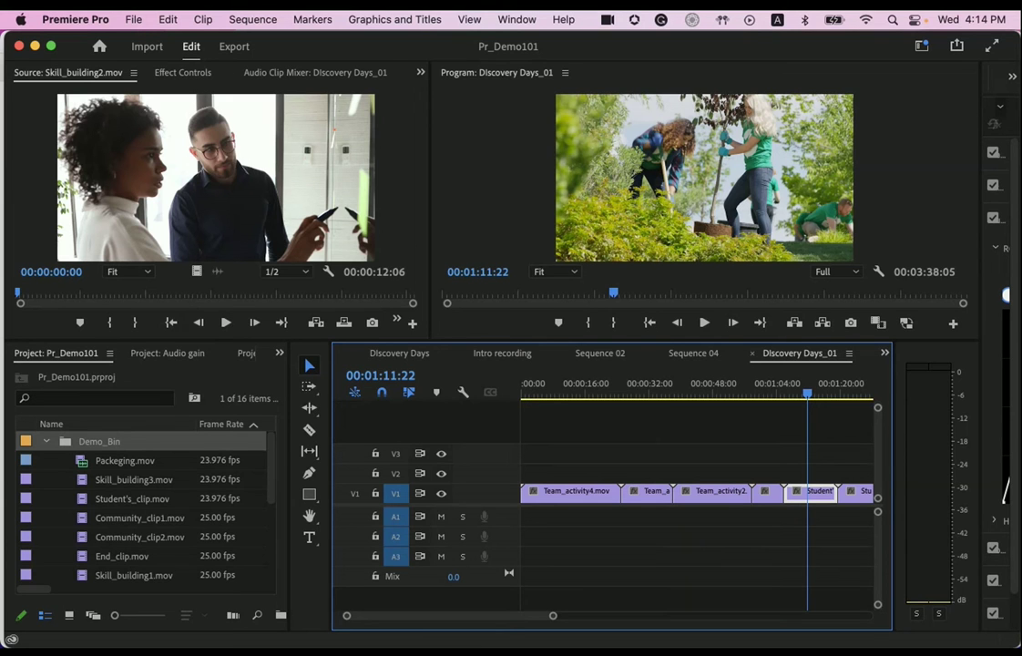
click(885, 20)
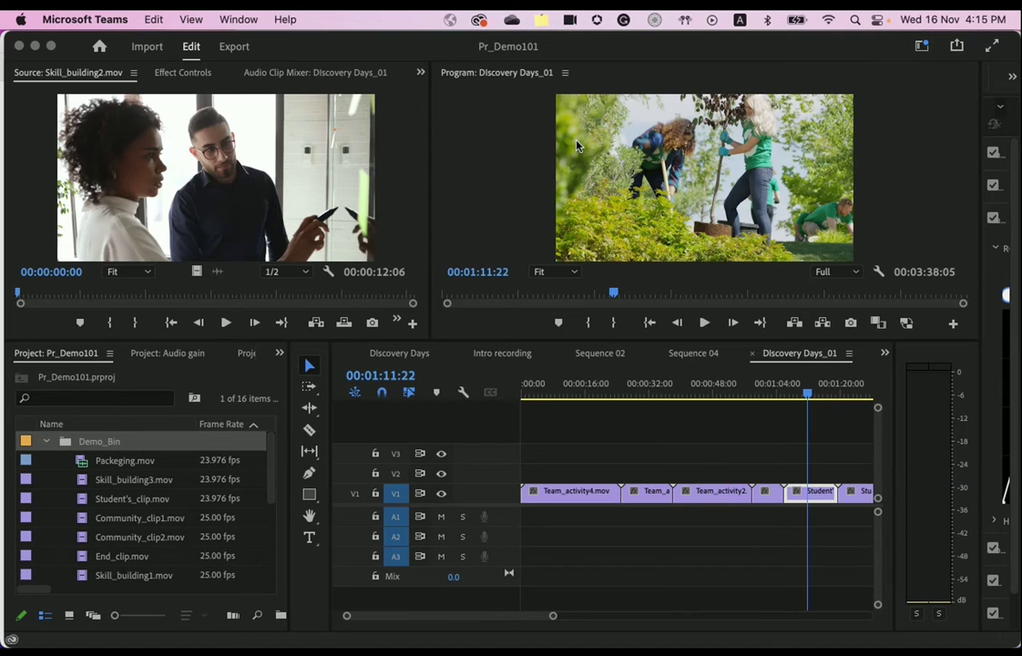
click(459, 175)
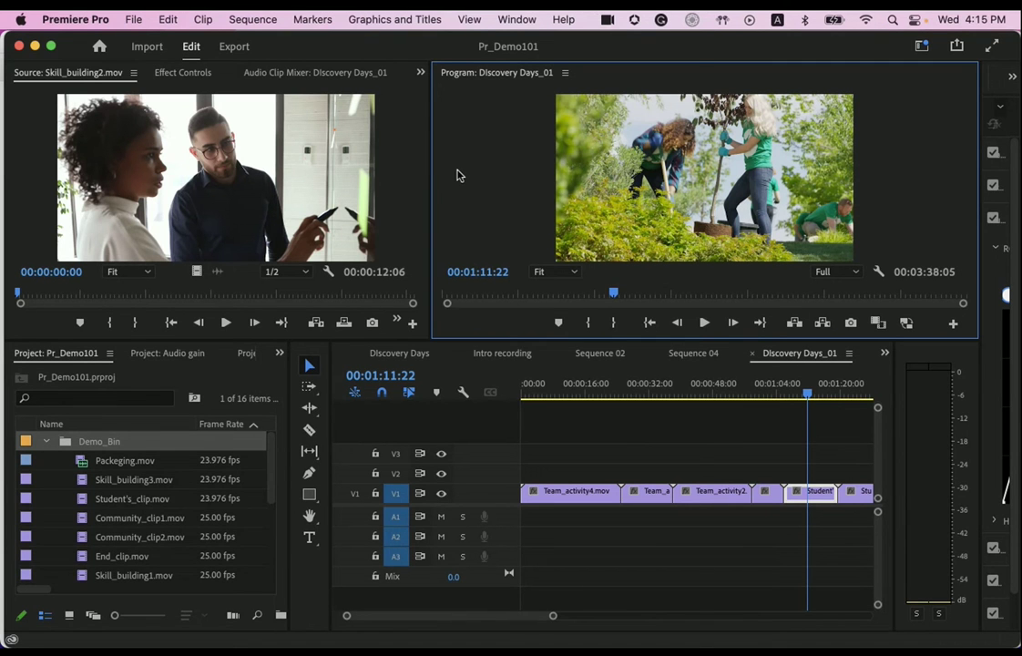
- Review the list of available workspaces without switching from the Editing workspace
click(517, 19)
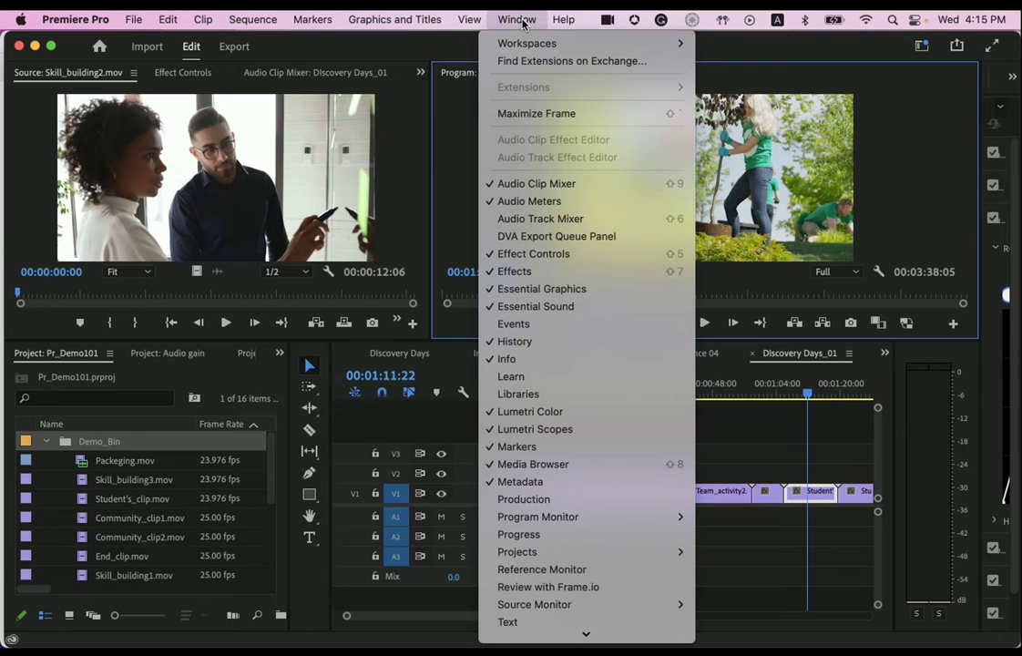
mouse_move(537, 45)
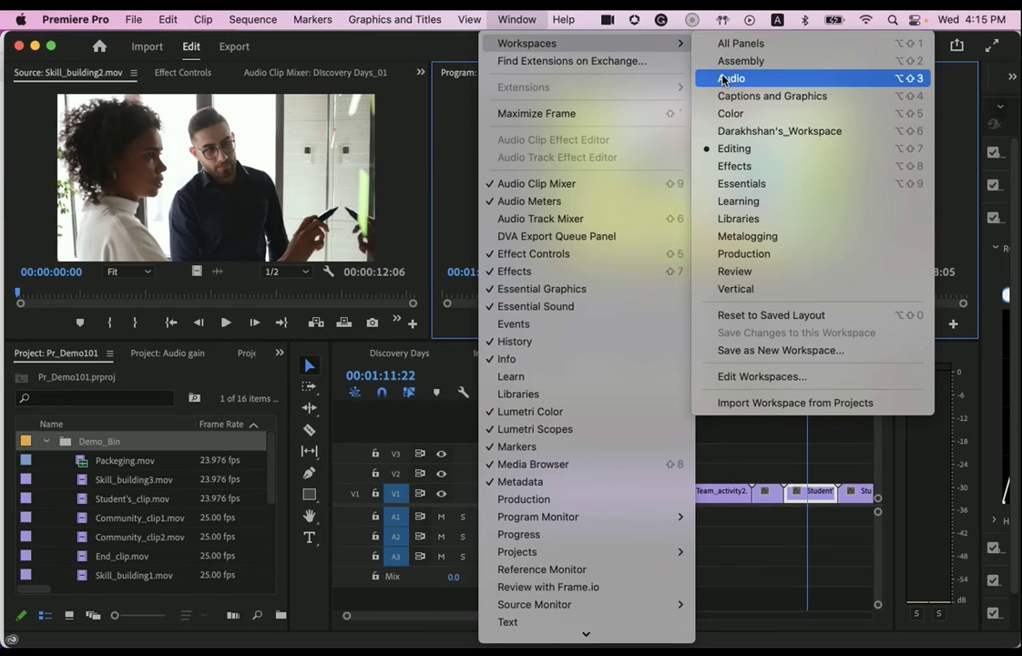
click(934, 143)
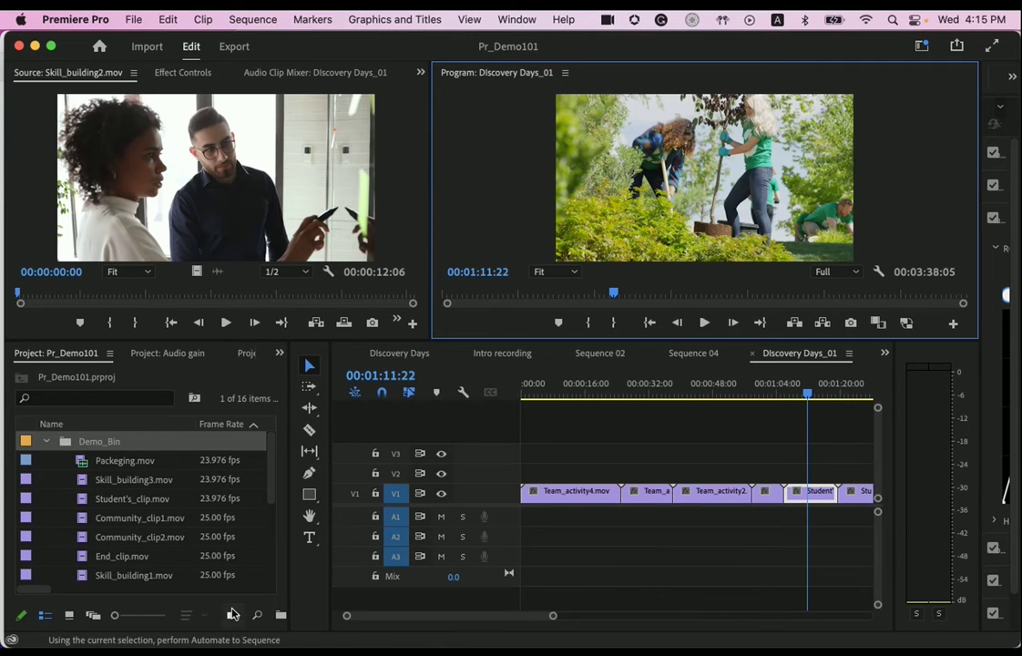
- Look through the clips and sequence inside Demo_Bin again and collapse the bin
scroll(205, 507, down, 3)
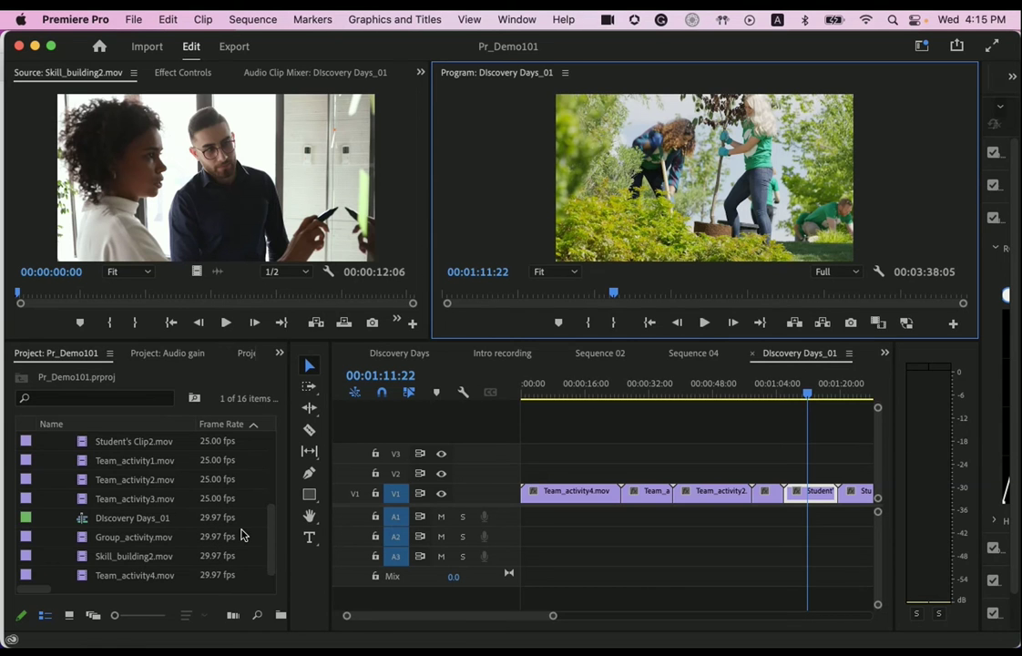
drag(270, 546, 271, 456)
scroll(132, 515, down, 5)
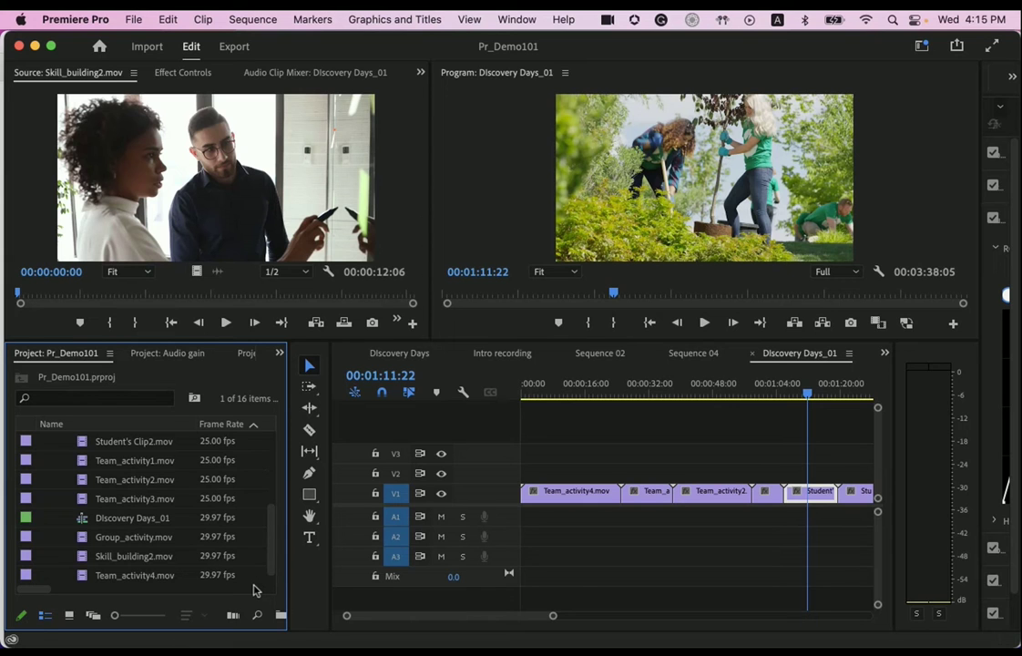
scroll(144, 512, up, 5)
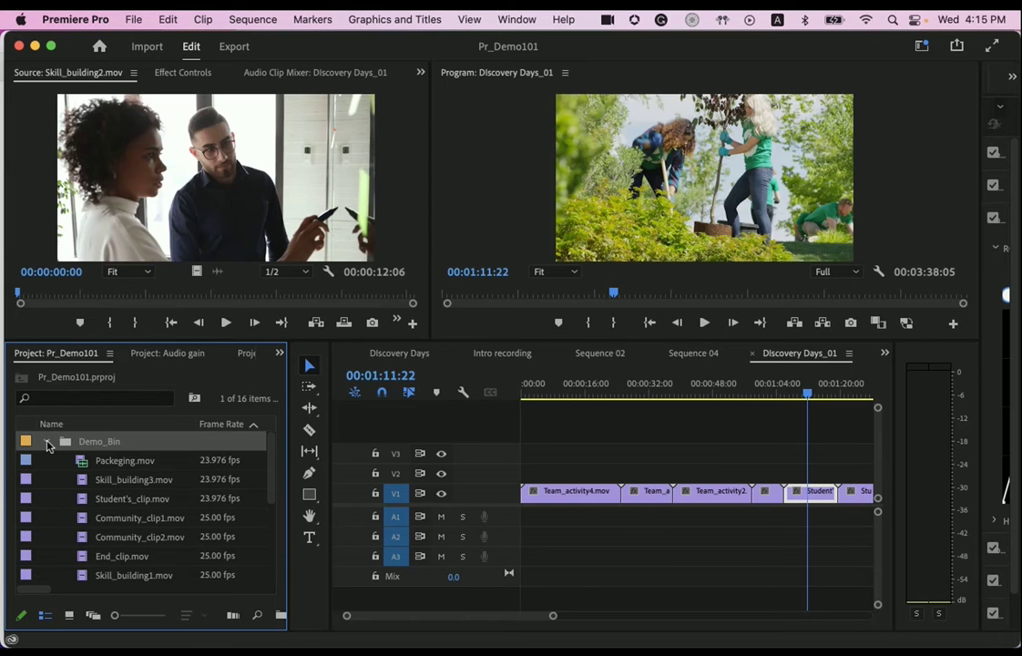
click(48, 442)
- Import the Uplifting-Energetic-Summer-Pop WAV file from the Audio folder inside PR_Demo_101's Media folder
double_click(117, 505)
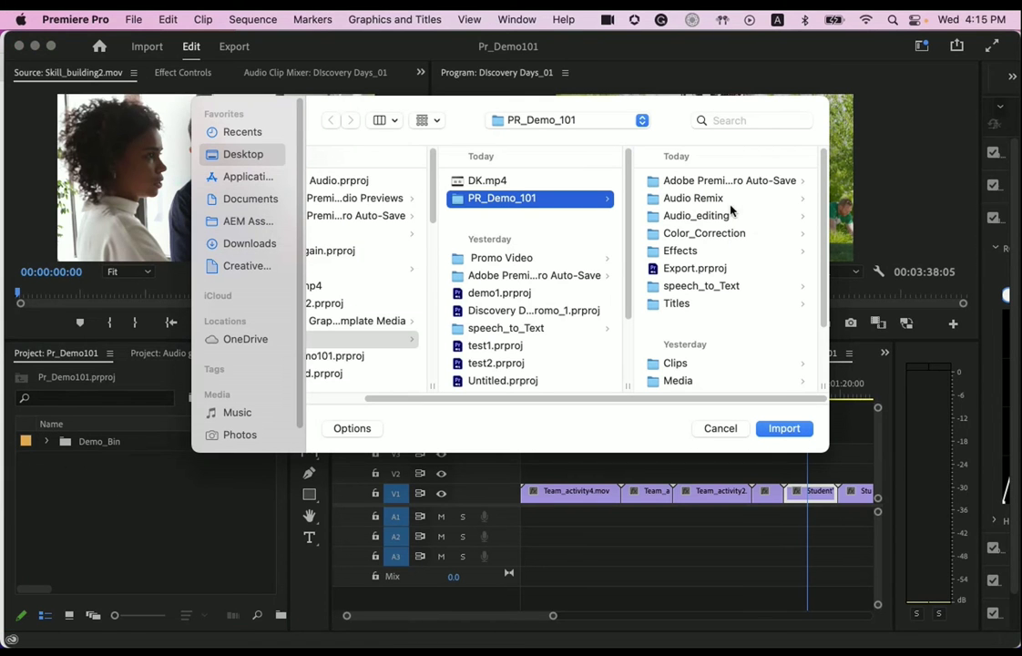
scroll(570, 335, down, 4)
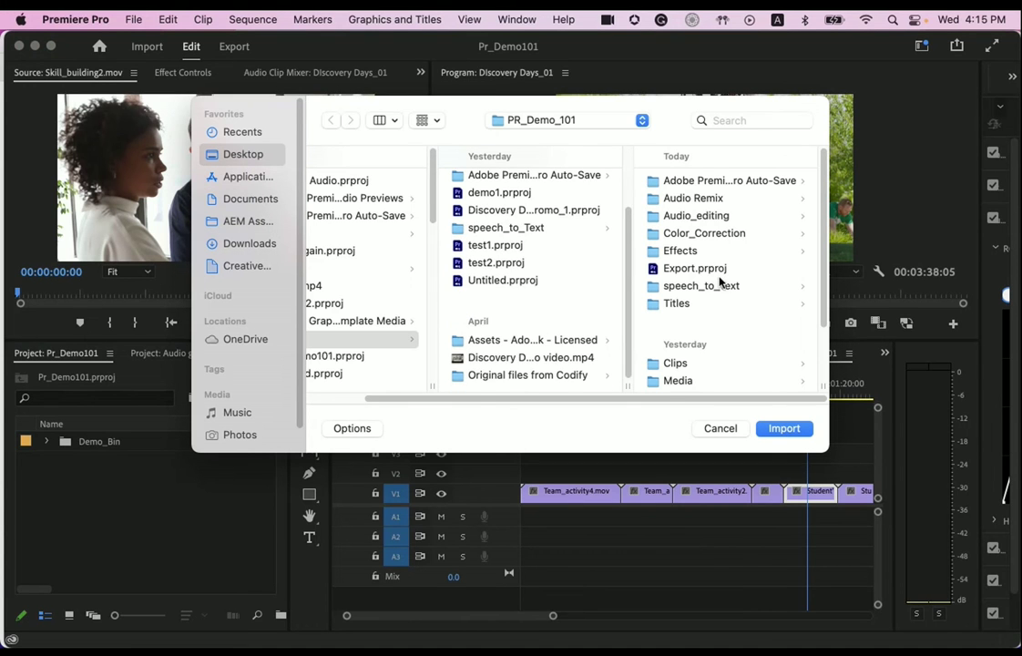
click(693, 364)
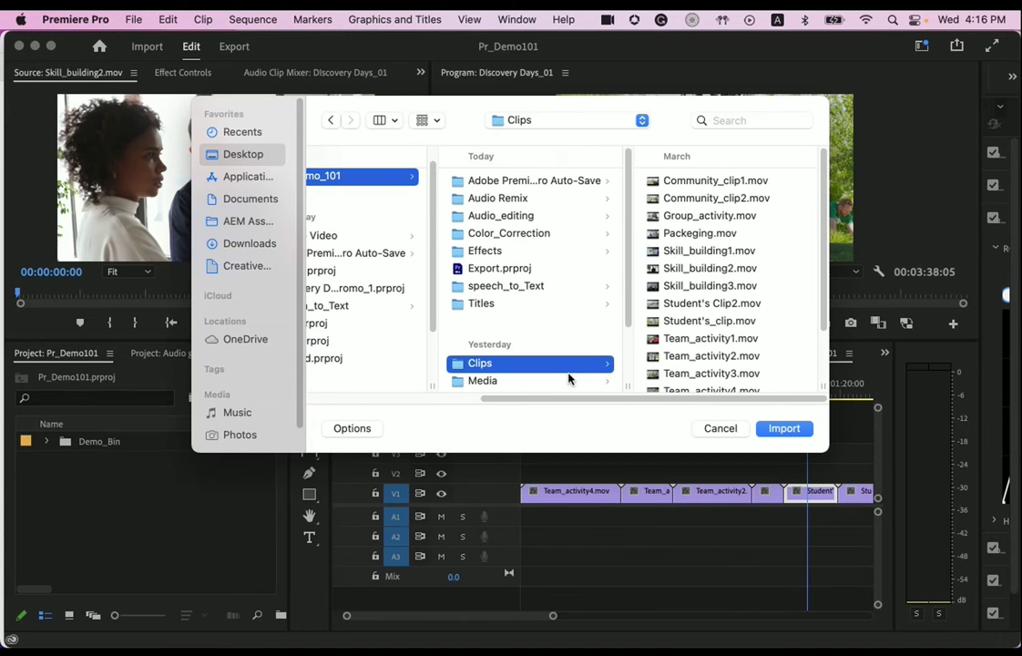
click(568, 378)
click(679, 235)
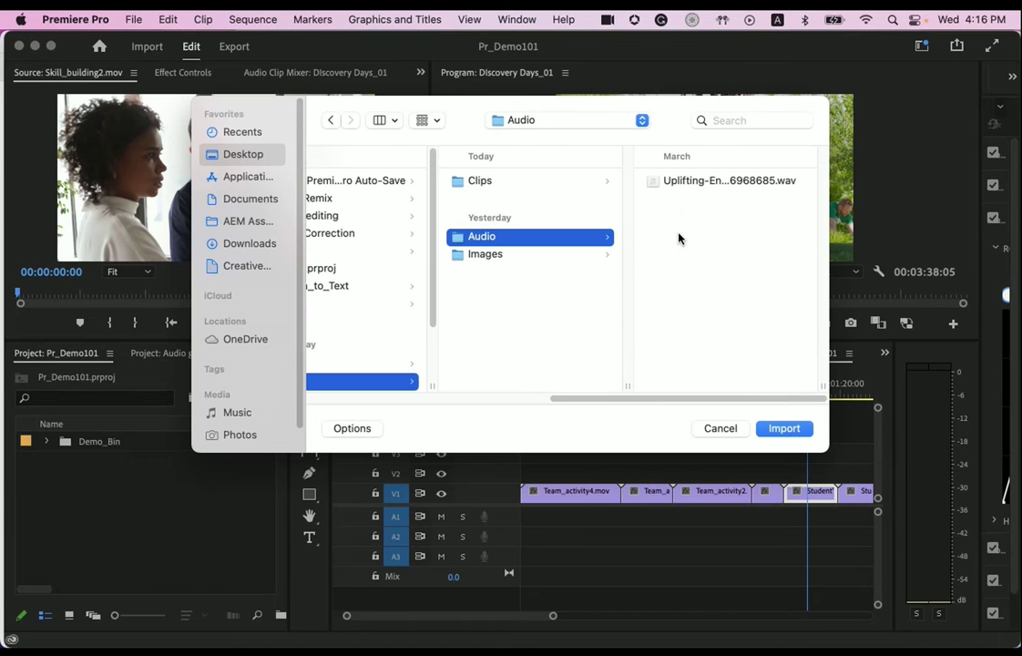
click(703, 182)
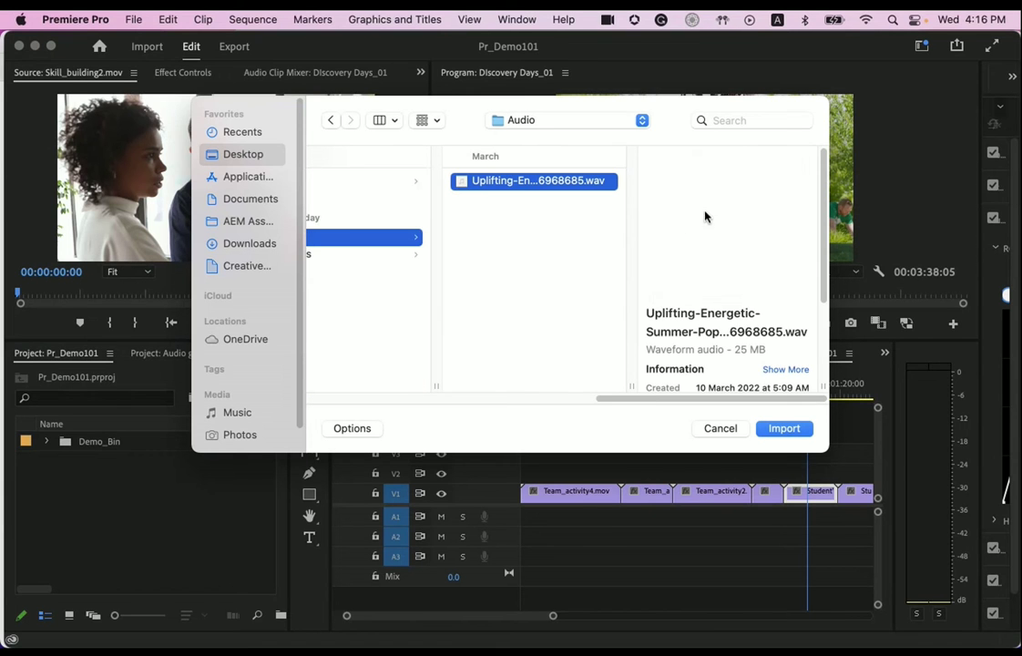
click(781, 428)
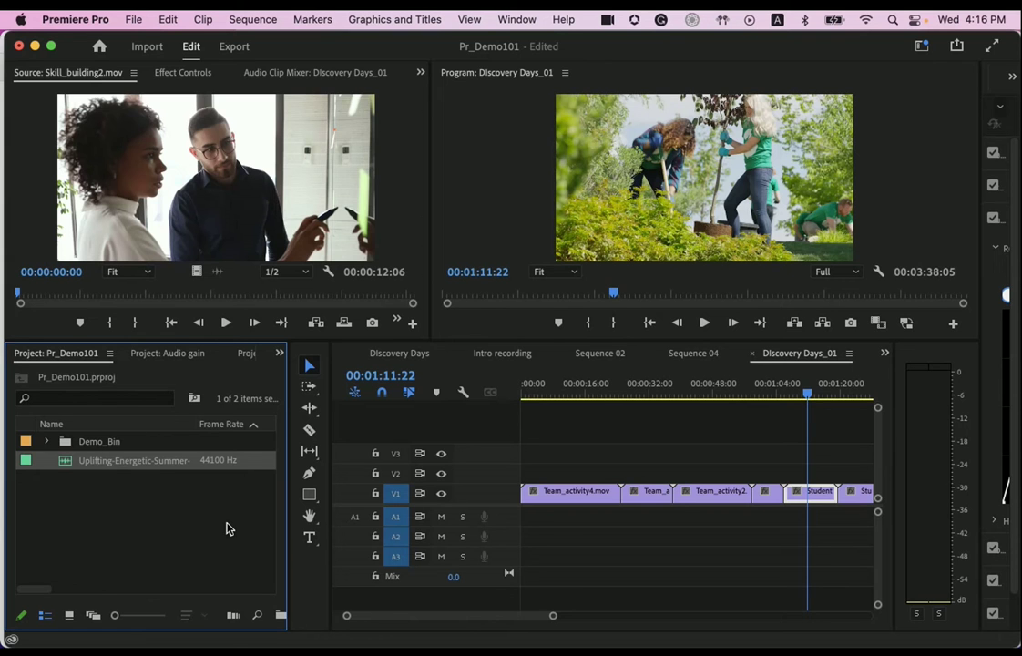
- Expand Demo_Bin to look through the project items and enlarge the Project panel to fill the whole window
click(47, 441)
scroll(176, 520, down, 5)
scroll(178, 520, up, 5)
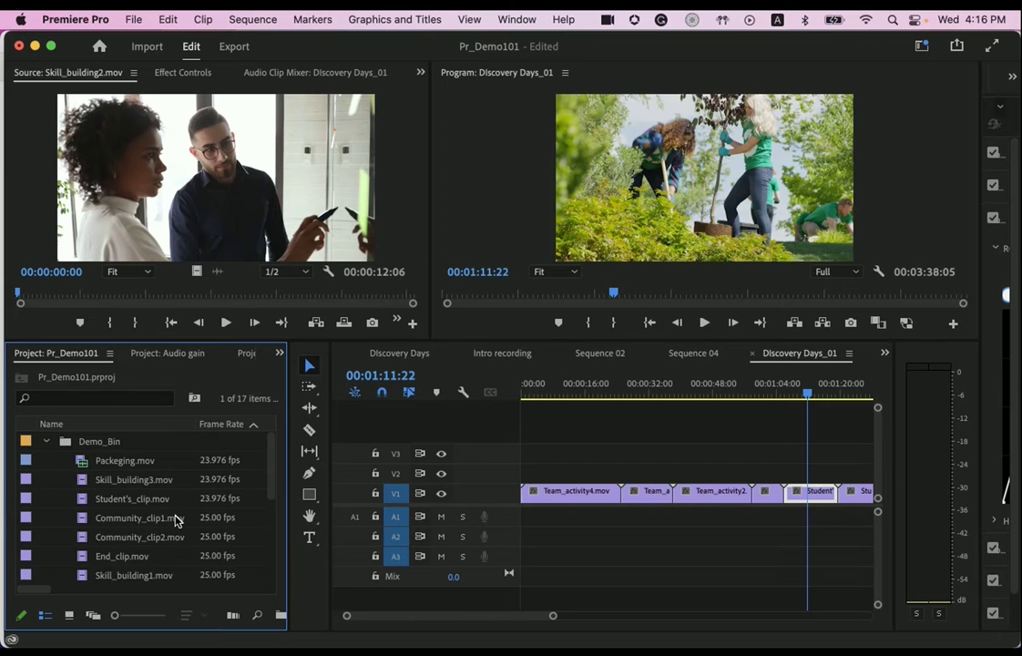
scroll(176, 519, down, 5)
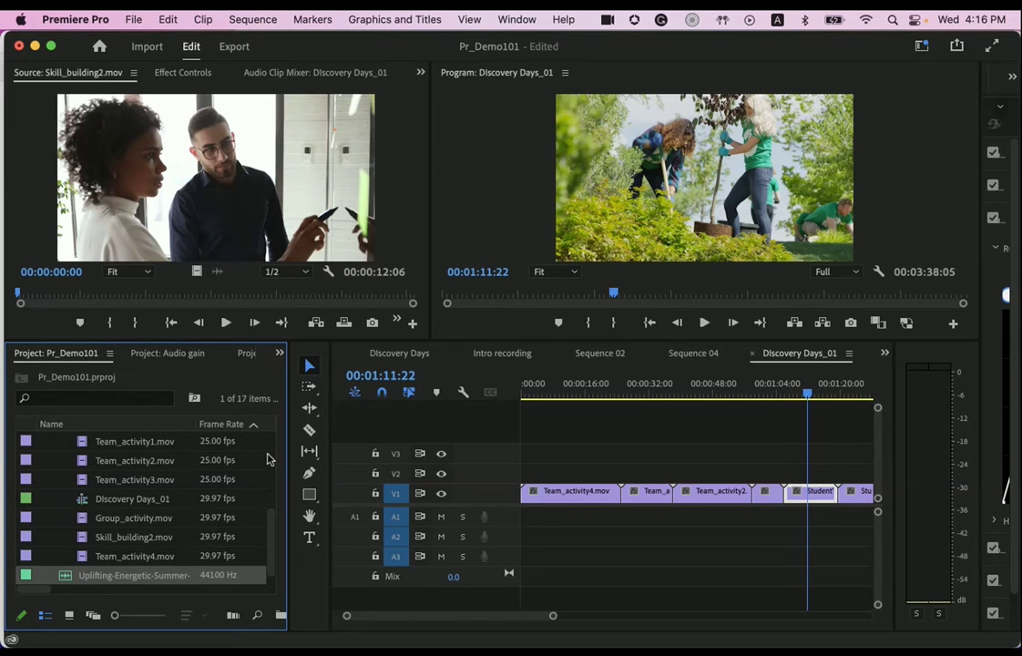
drag(287, 454, 326, 456)
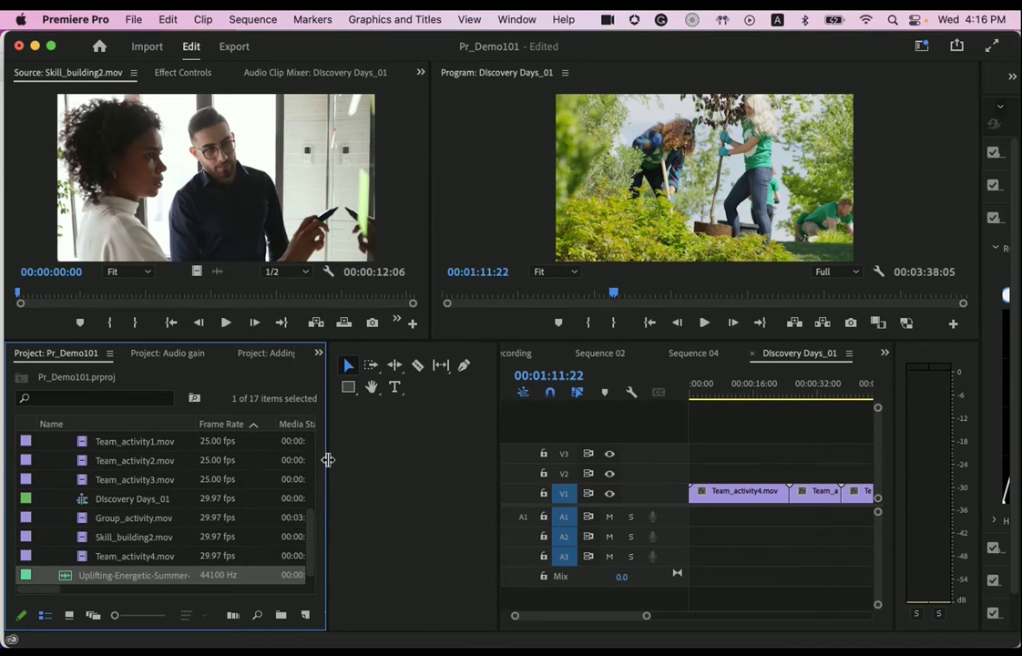
click(189, 466)
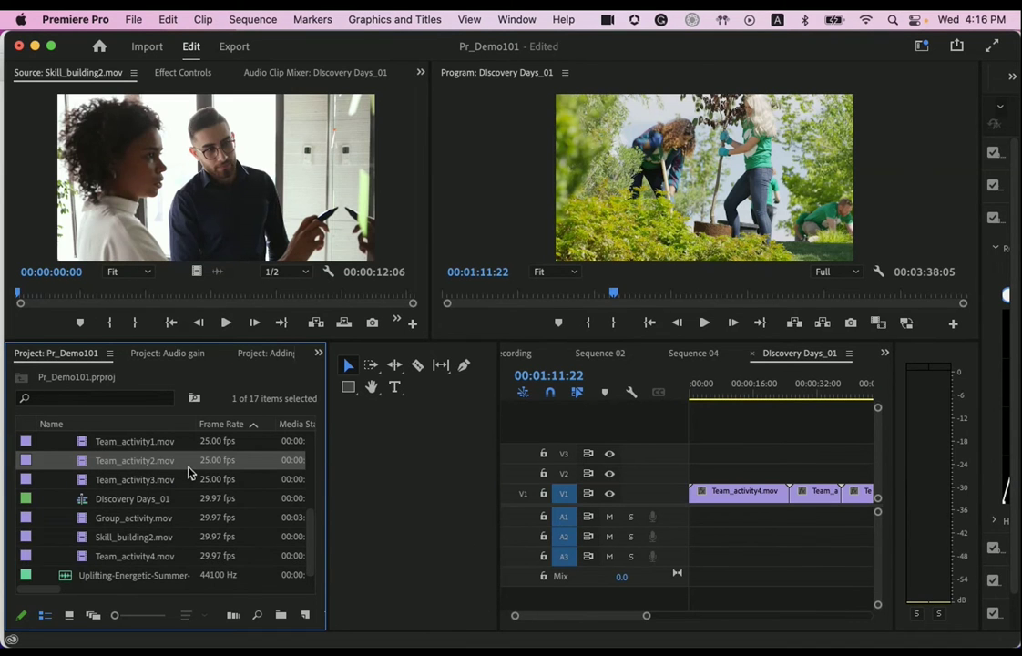
key(grave)
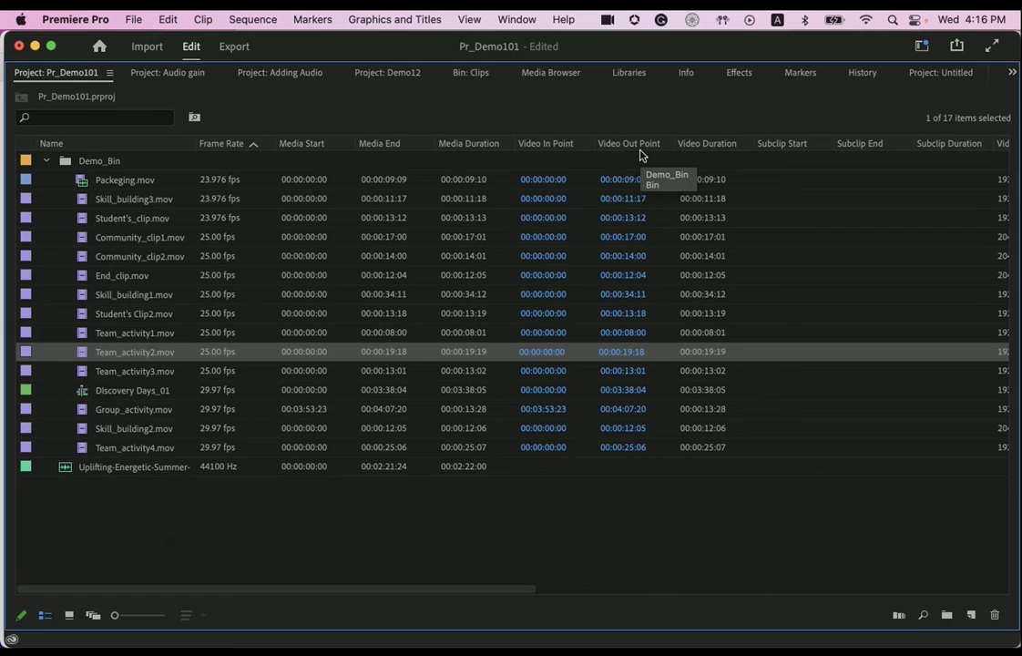
- Open the Metadata Display settings and deselect all optional properties under Premiere Pro Project Metadata
right_click(171, 149)
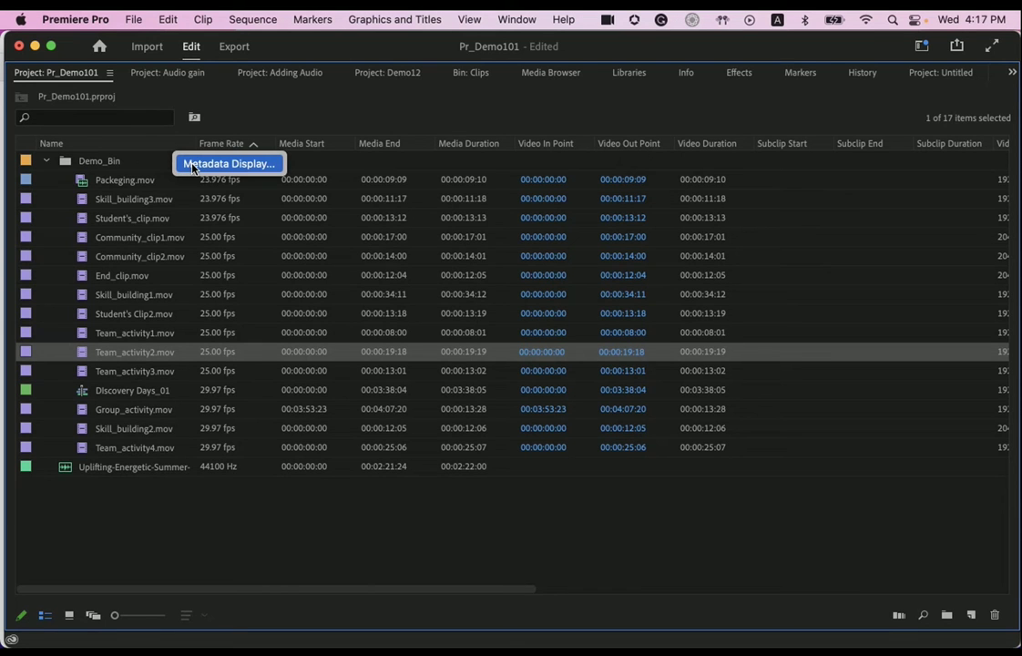
click(193, 168)
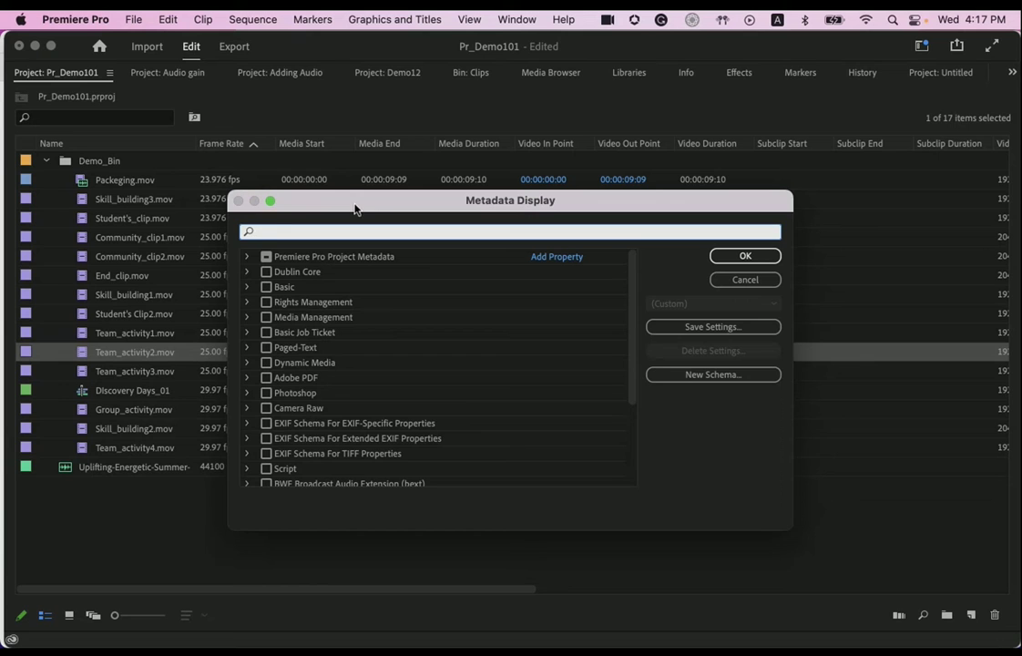
click(247, 260)
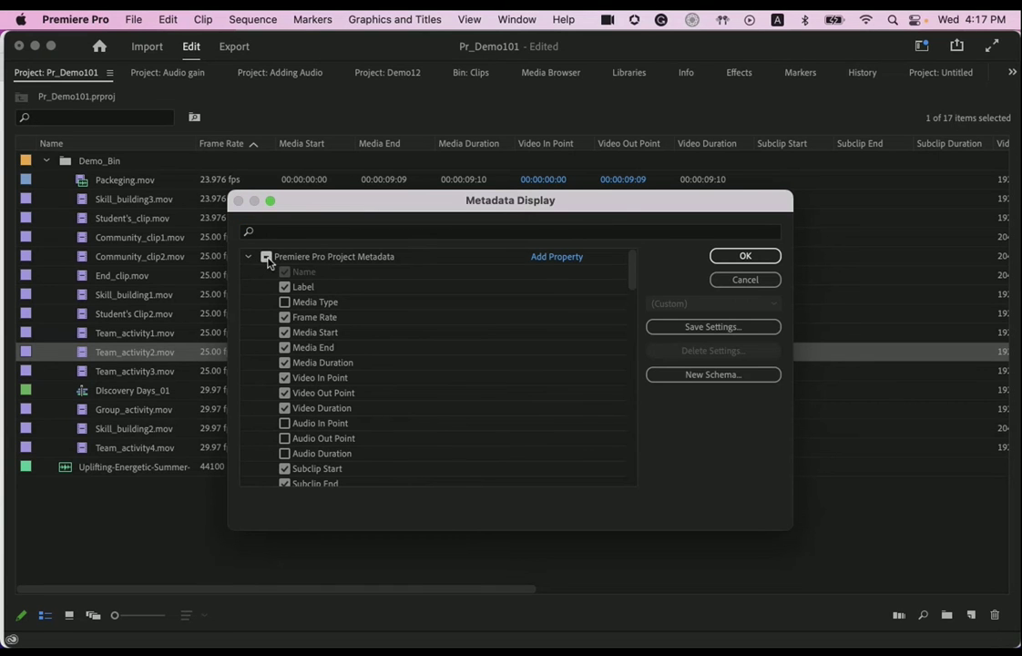
click(267, 258)
click(267, 257)
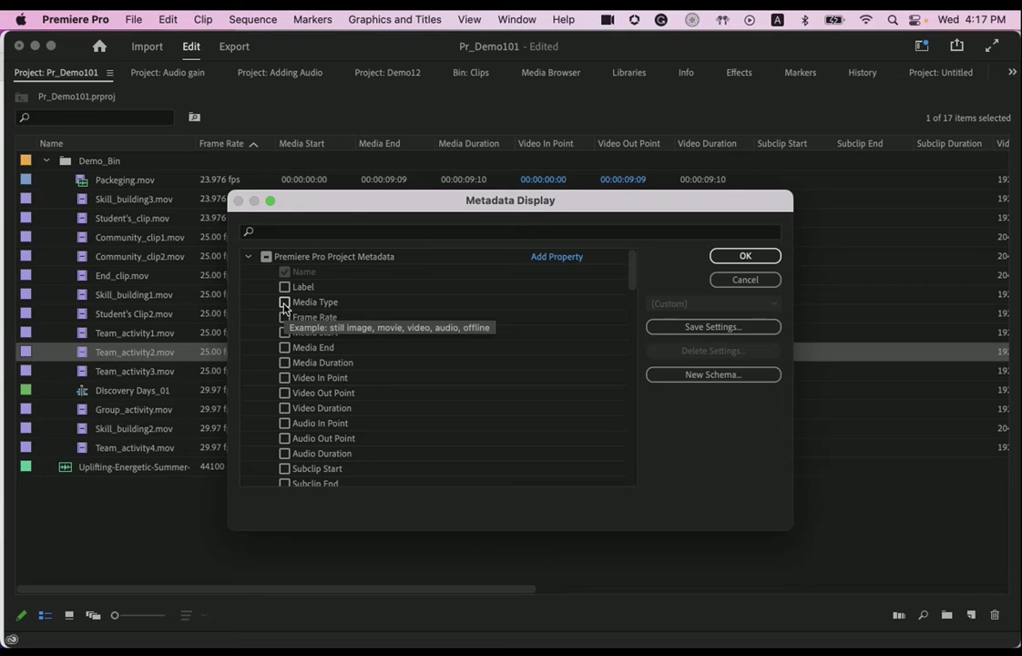
- Enable Media Type, Video Duration, Audio Duration and Comment as the displayed metadata columns and apply the settings
click(284, 303)
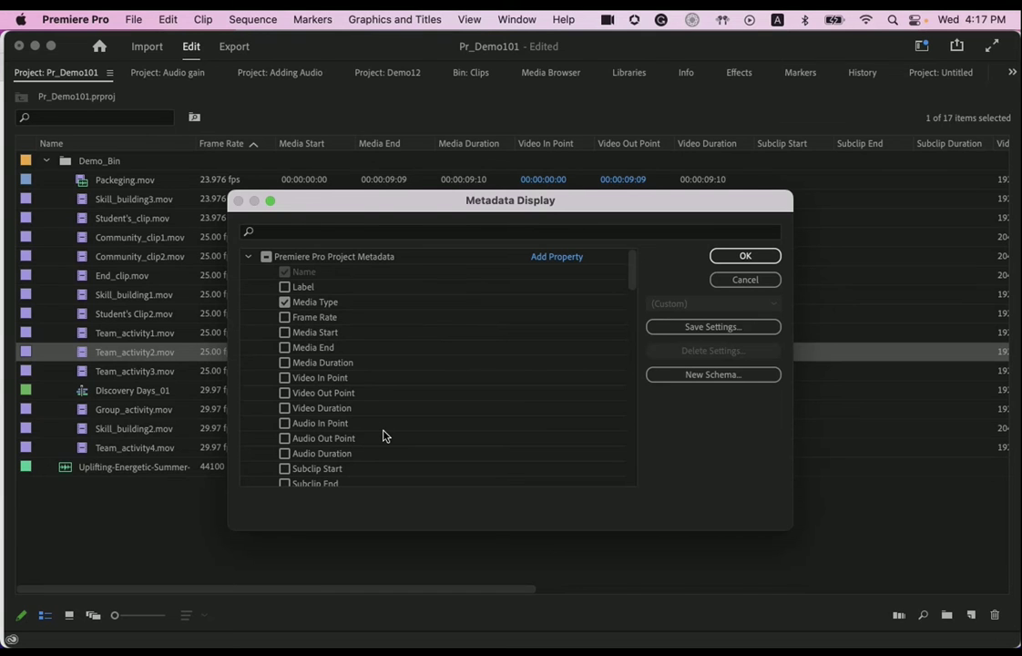
scroll(383, 434, down, 3)
scroll(383, 436, down, 2)
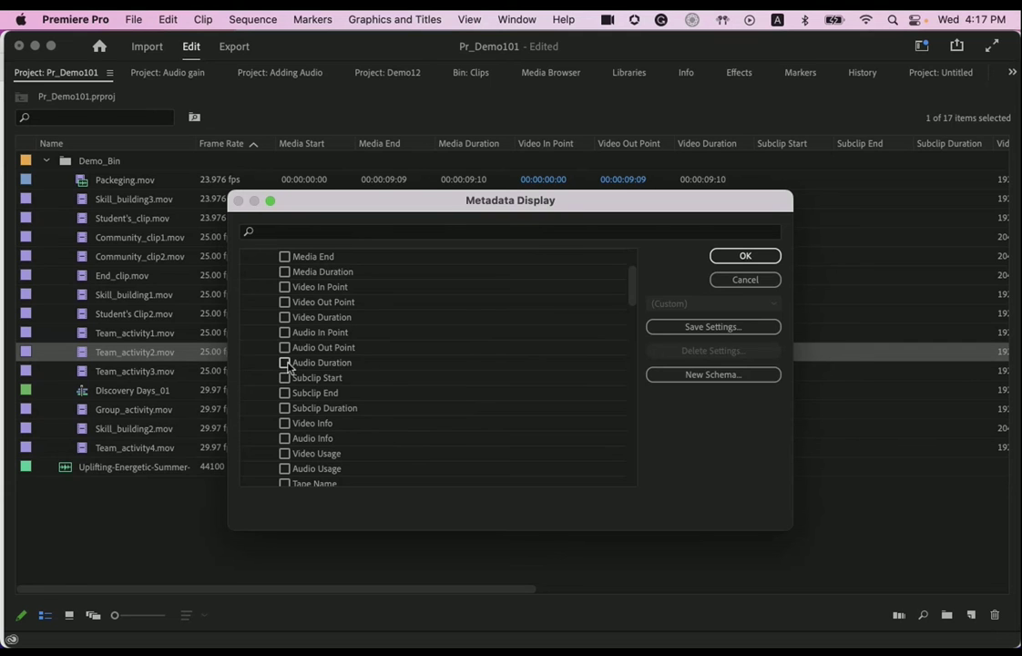
click(284, 317)
click(284, 364)
scroll(385, 431, down, 6)
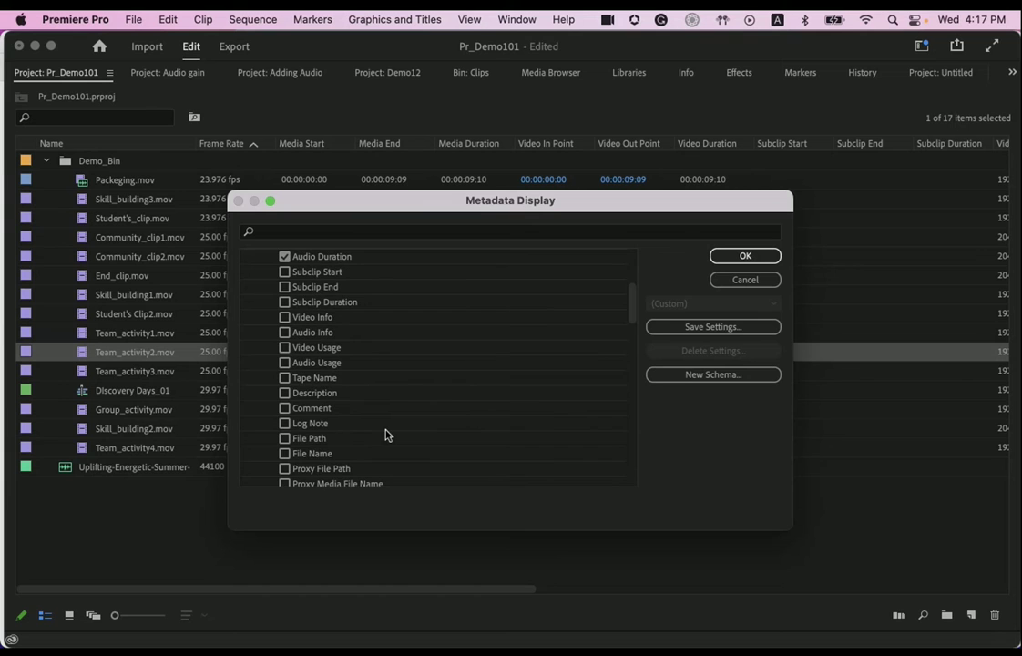
click(300, 412)
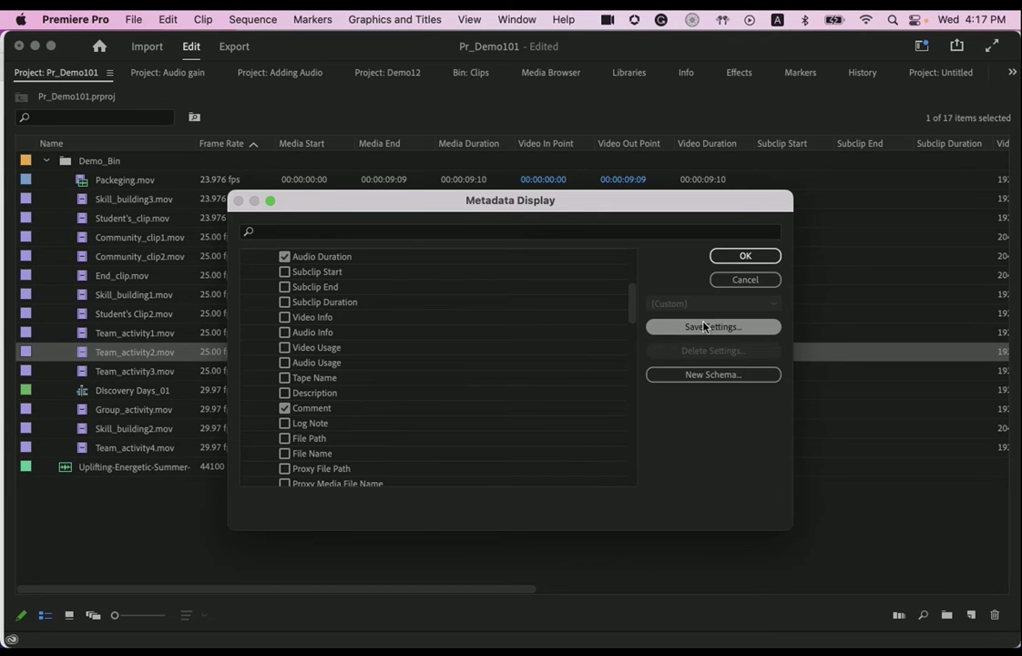
click(746, 256)
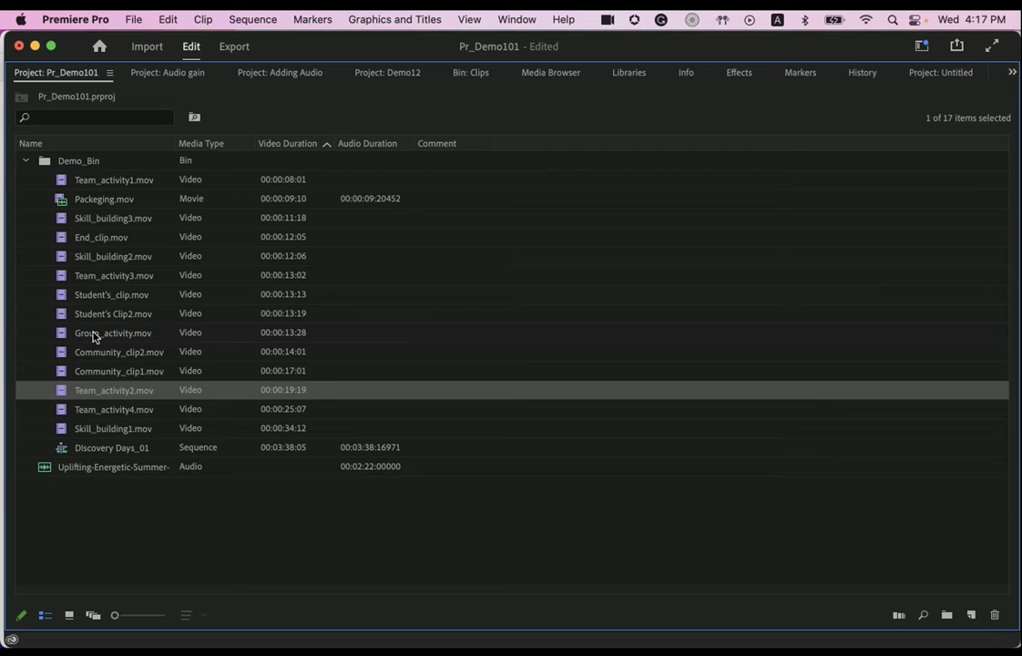
- Add the comment "Skill Building for student" to Skill_building3.mov
double_click(438, 219)
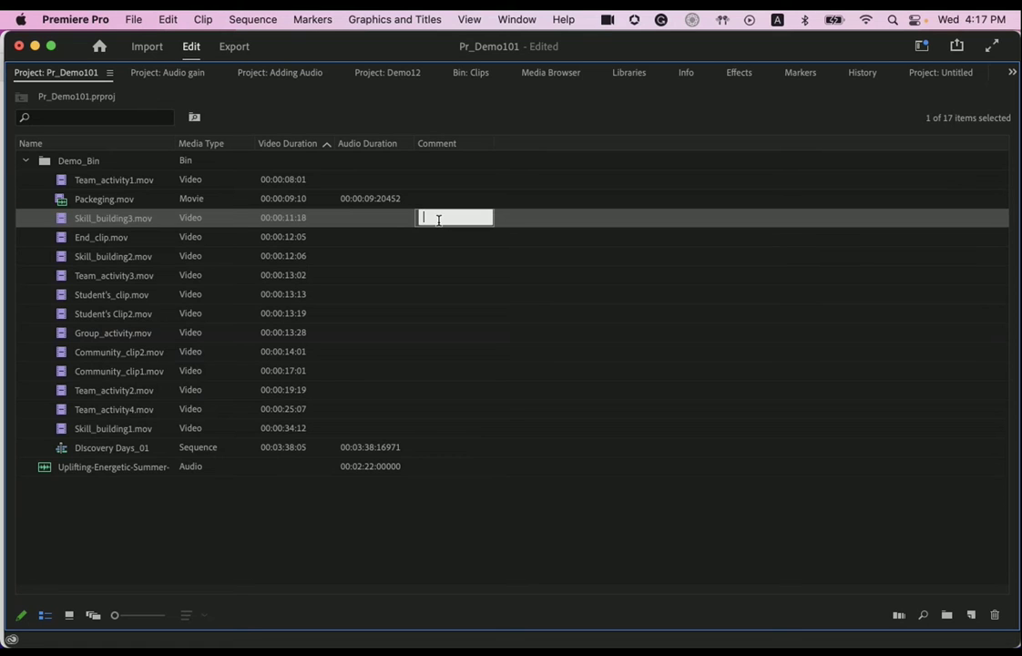
text(Skil)
text(l)
text( B)
text(uilding)
text( for student)
click(480, 525)
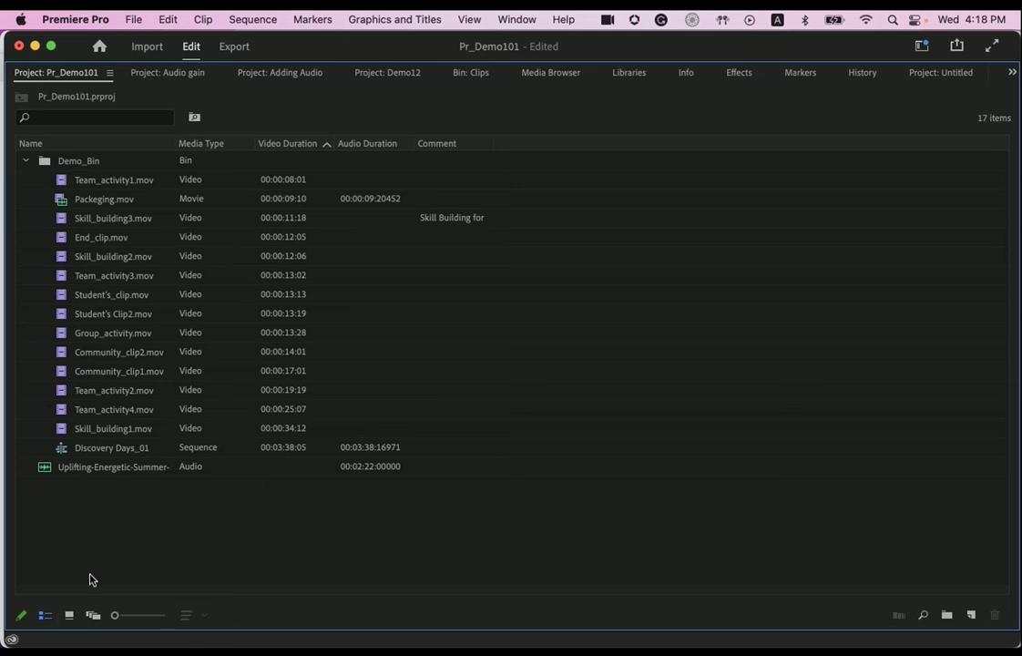
- Switch to Icon view, open Demo_Bin, and size the thumbnails so that all clips fit, selecting Team_activity3.mov
click(68, 617)
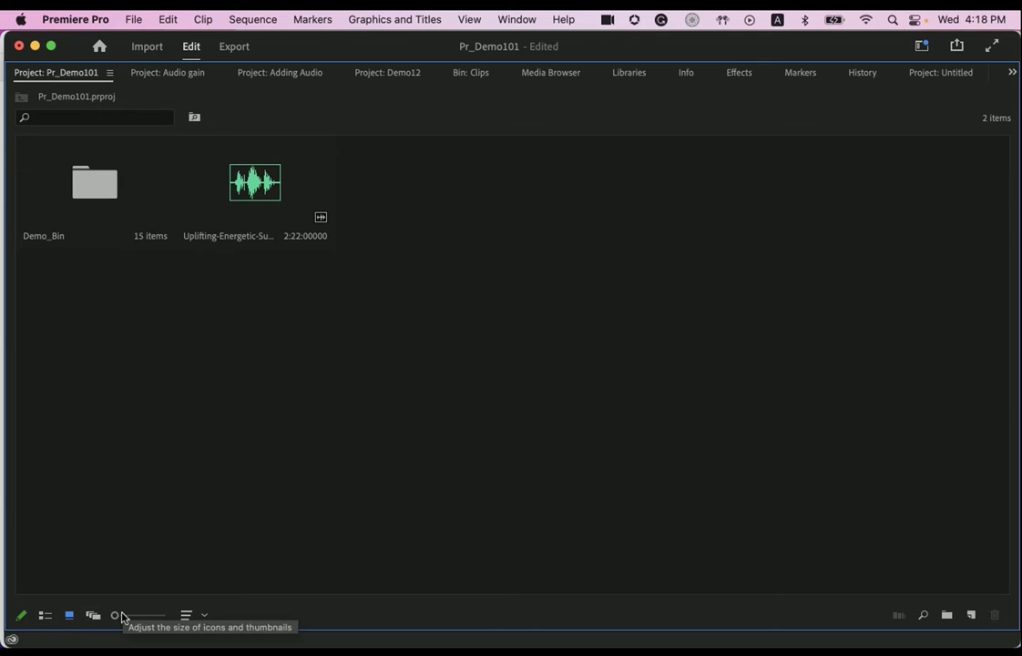
drag(116, 616, 144, 615)
click(189, 235)
double_click(189, 235)
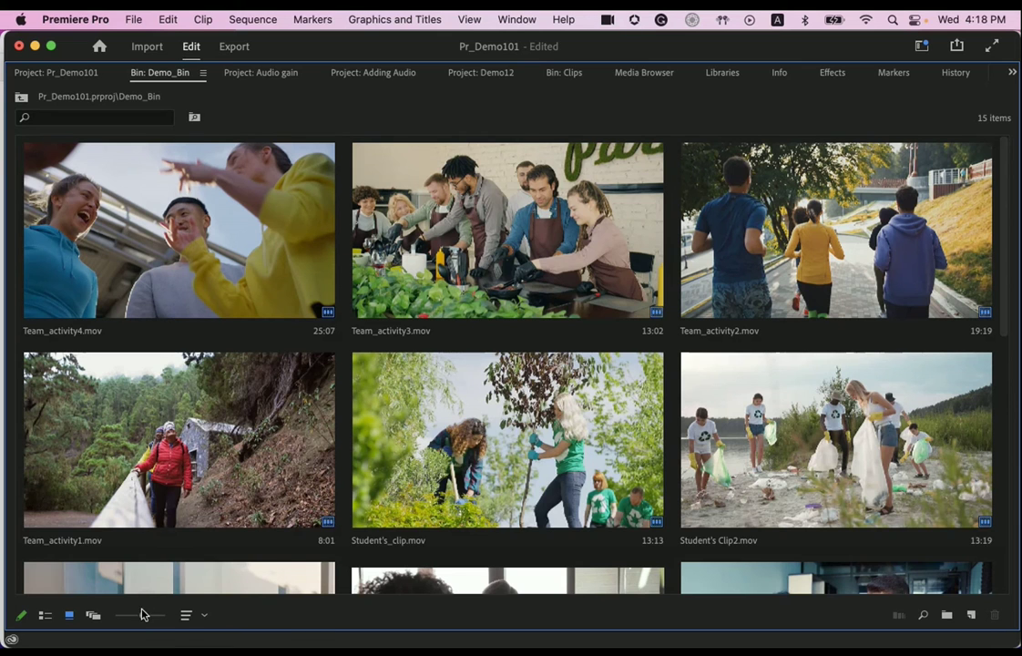
drag(143, 614, 127, 616)
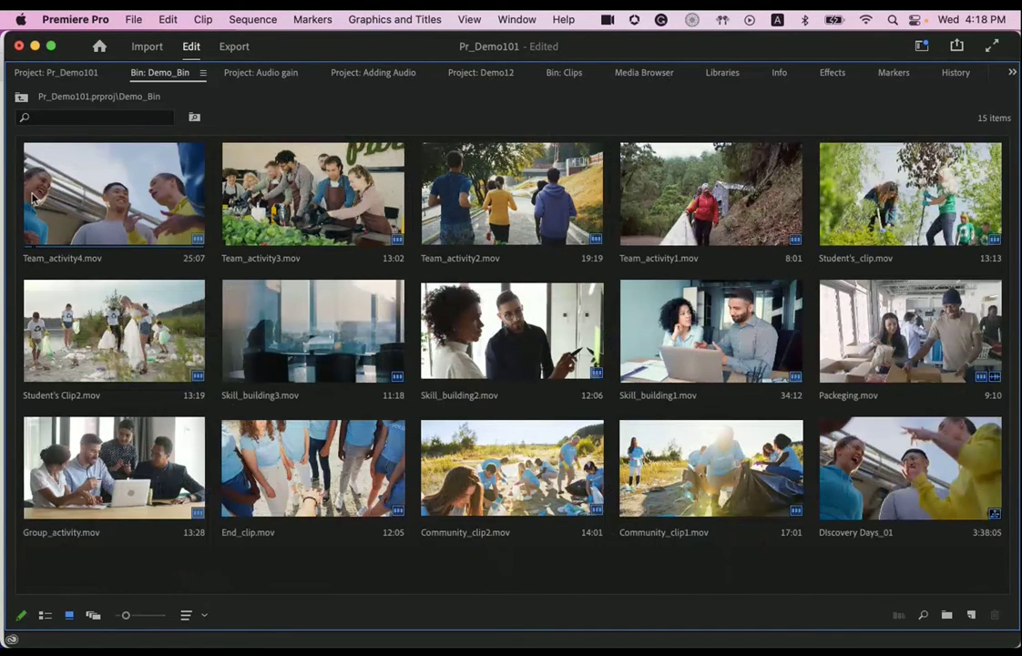
click(294, 199)
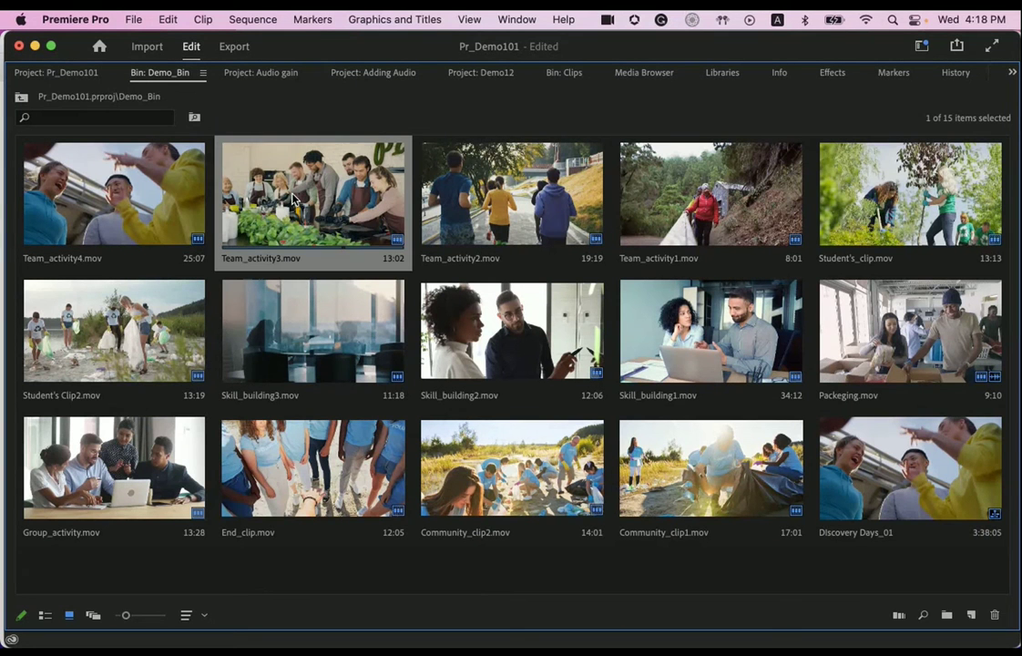
- Switch Demo_Bin to Freeform view and group Student's_clip.mov, Packeging.mov and DIscovery Days_01 in an overlapping stack beside the other clips
click(94, 617)
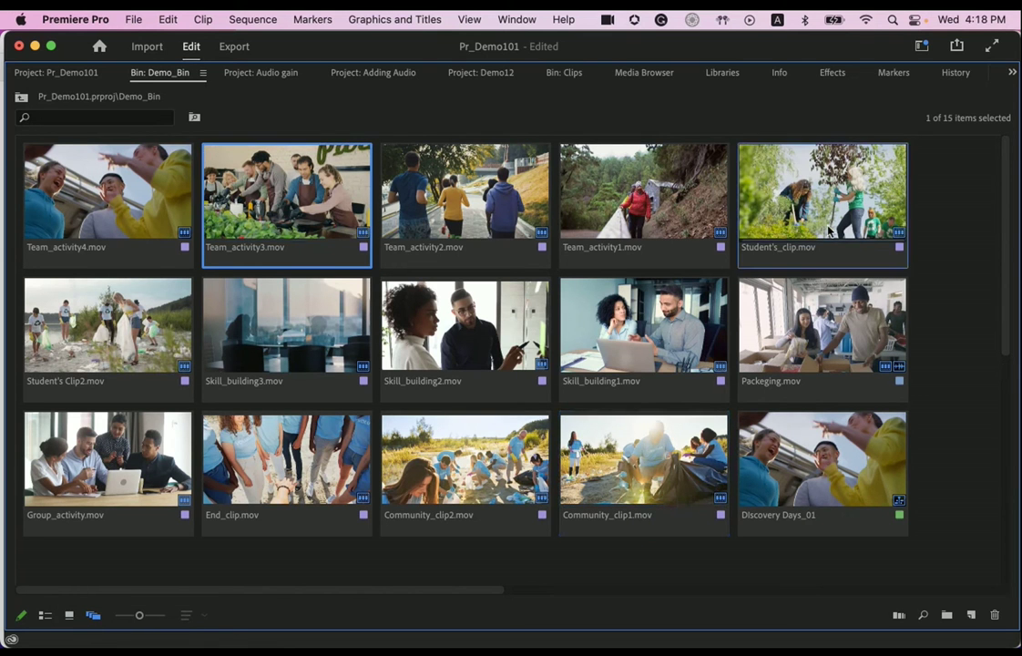
drag(820, 200, 953, 243)
drag(815, 363, 949, 306)
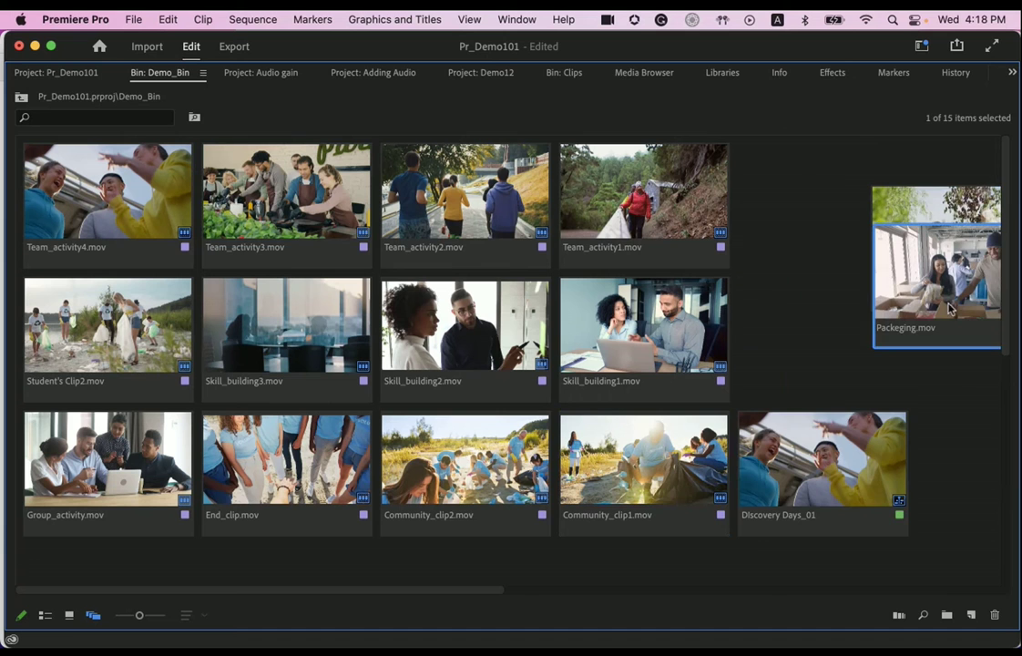
drag(823, 455, 920, 349)
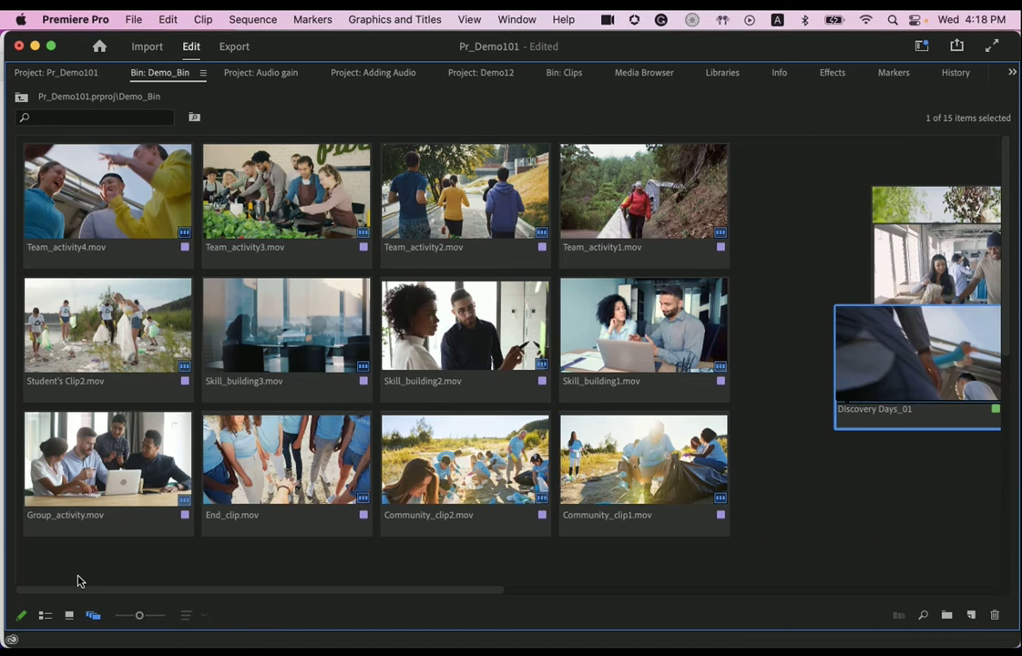
- Return Demo_Bin to a list at normal panel size and widen the Timeline to show the whole DIscovery Days_01 sequence
click(45, 615)
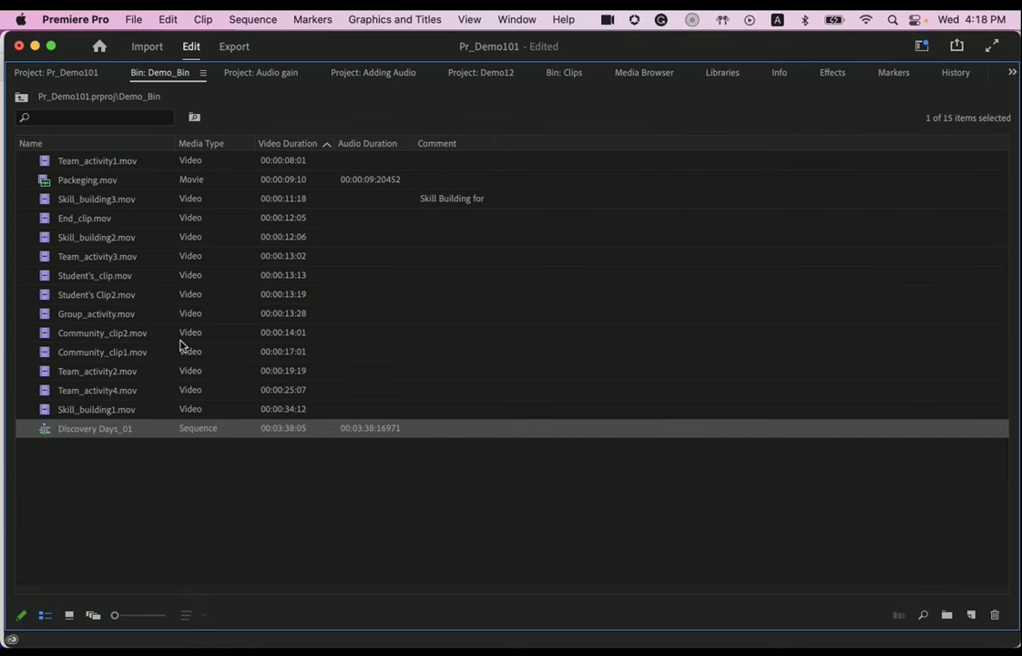
key(grave)
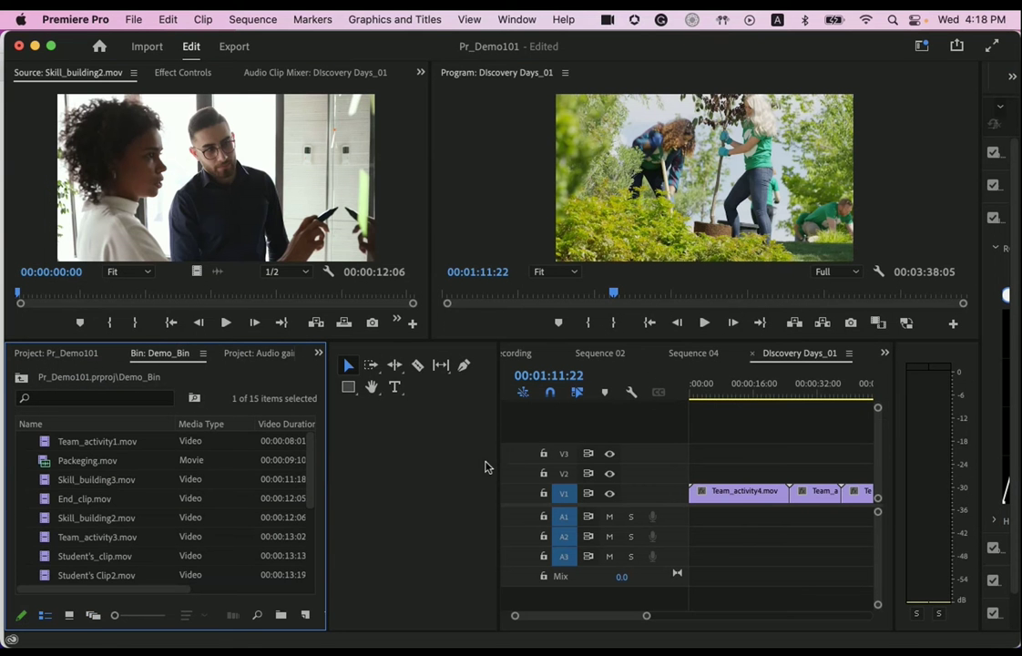
drag(499, 457, 306, 453)
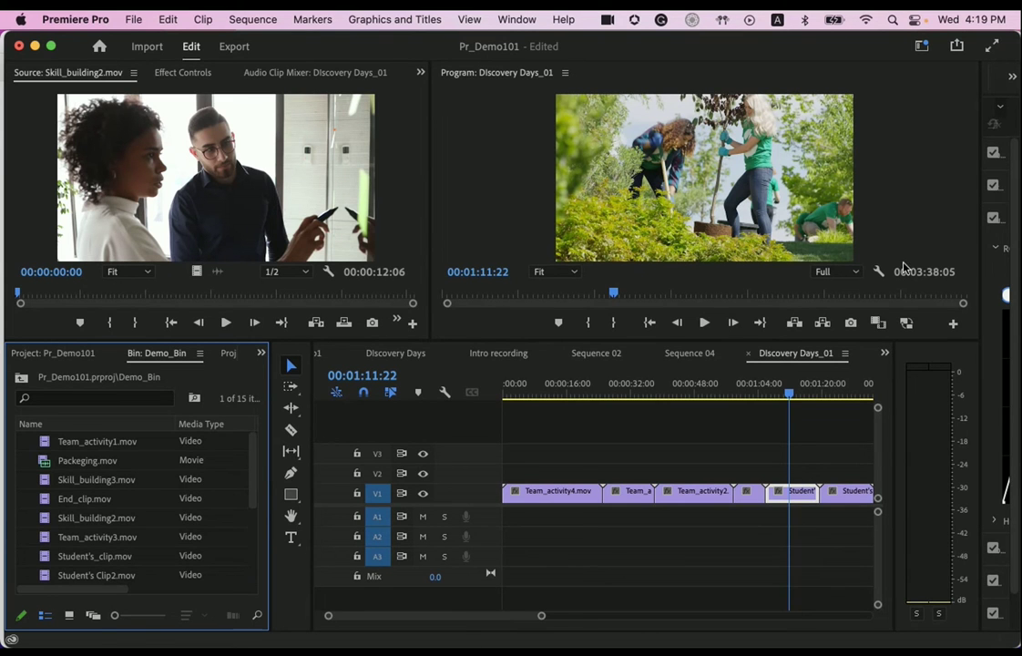
drag(542, 616, 682, 617)
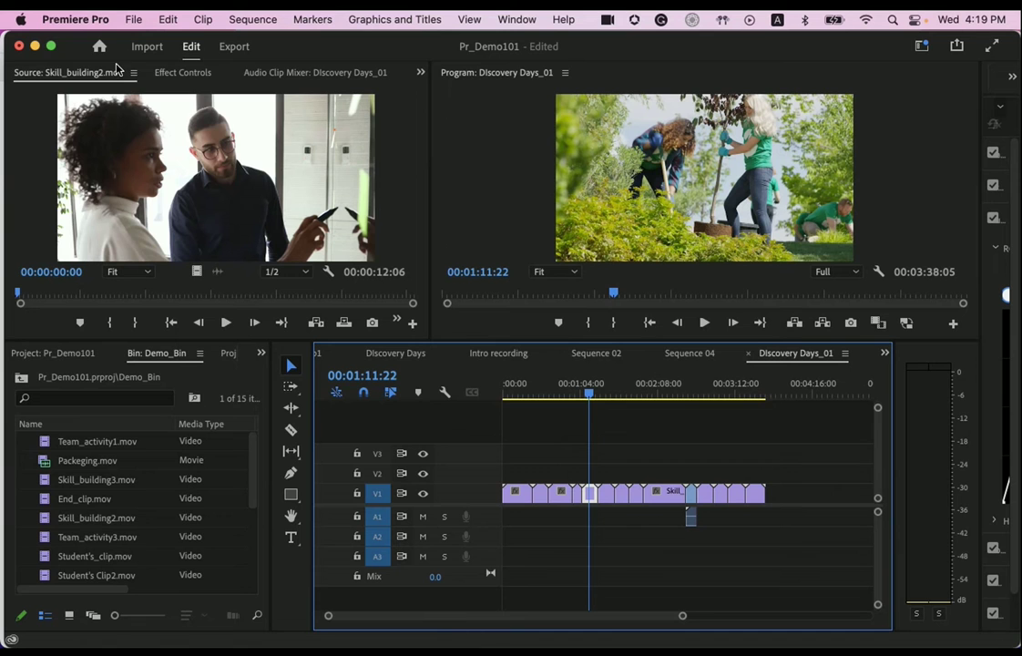
- Open the Keyboard Shortcuts settings to review the Adobe Premiere Pro Default layout
click(80, 20)
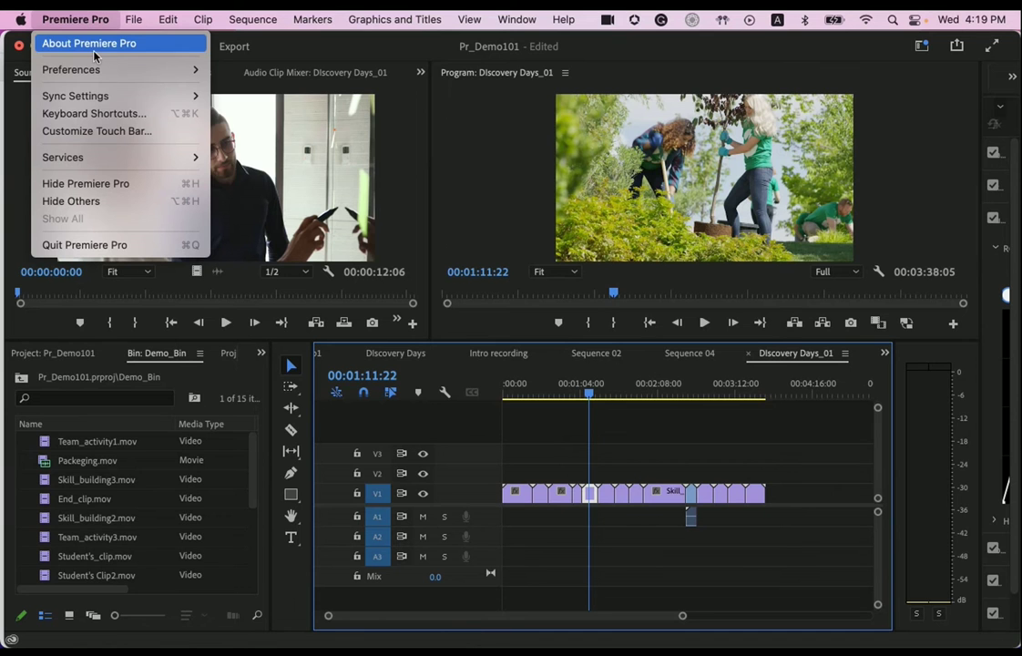
click(102, 113)
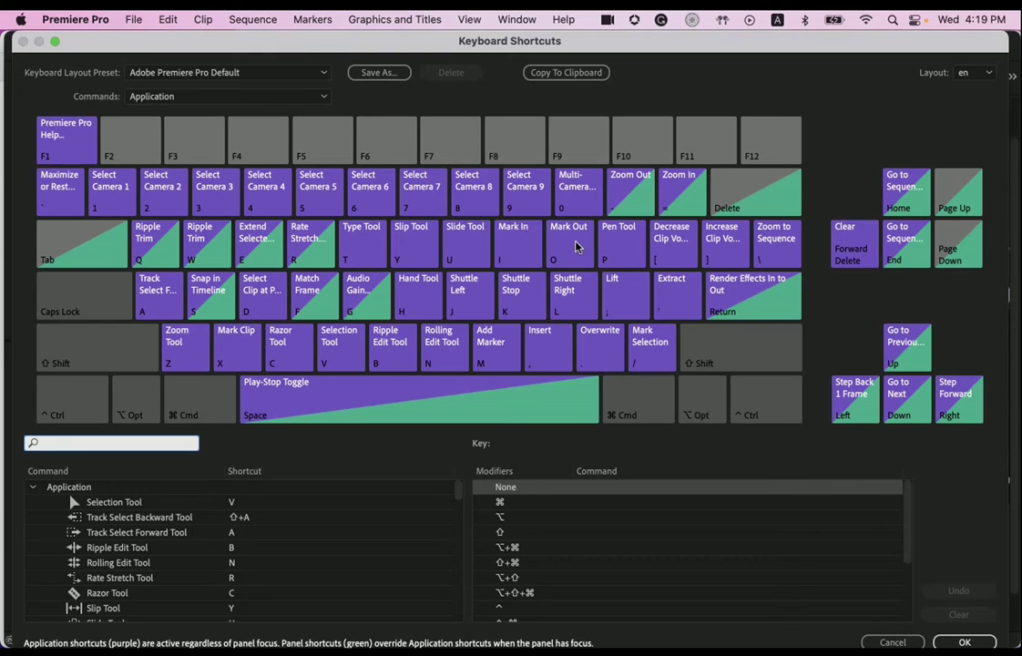
- Close the Keyboard Shortcuts settings and delete every clip from the DIscovery Days_01 sequence
click(969, 642)
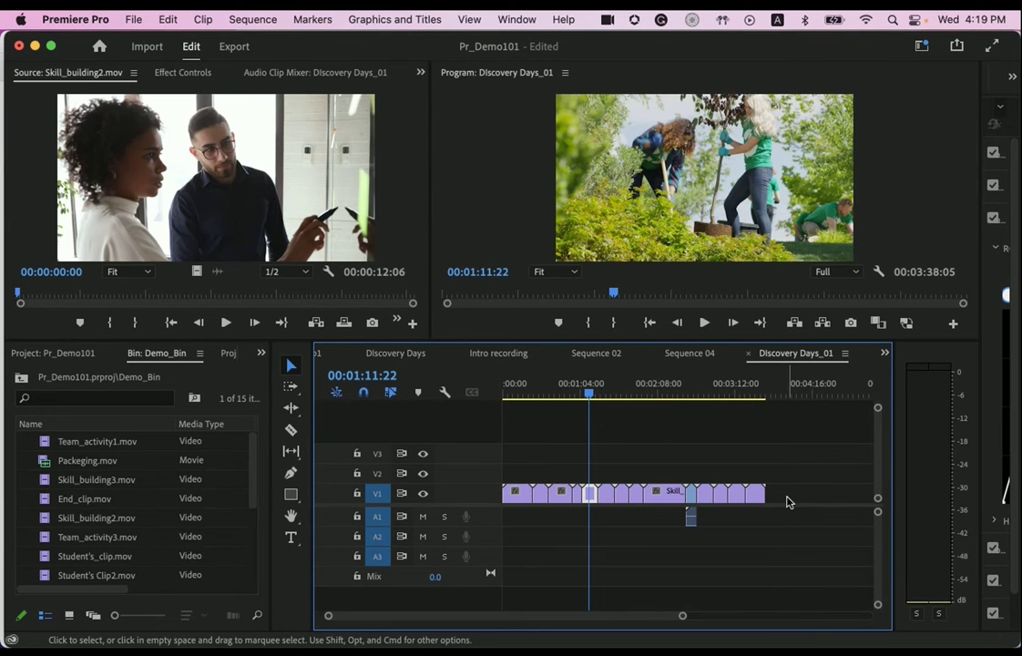
drag(788, 500, 540, 491)
key(Delete)
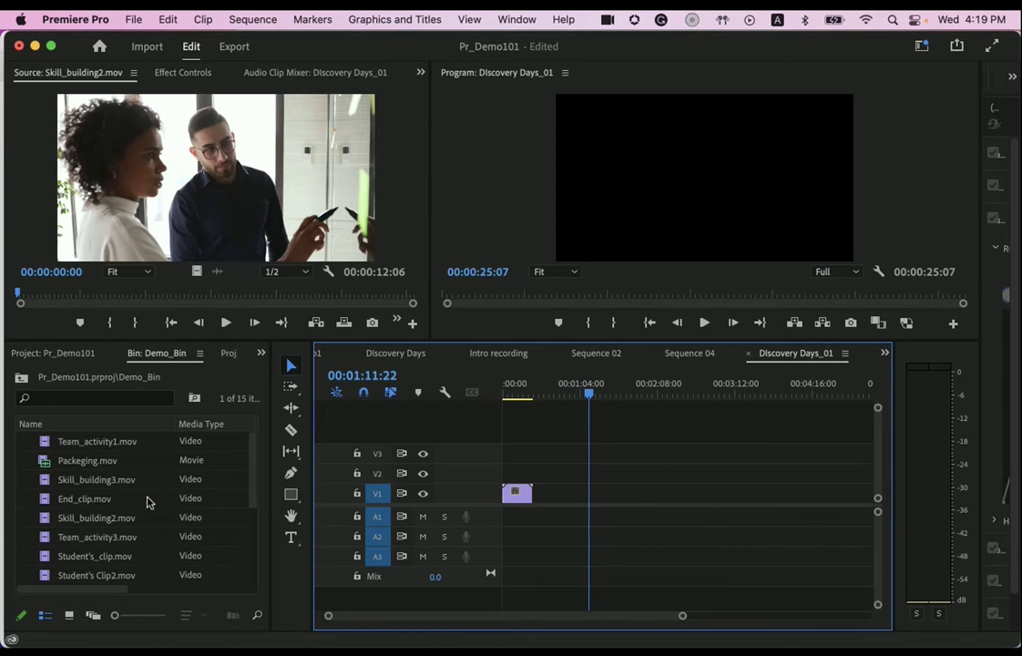
scroll(125, 549, down, 2)
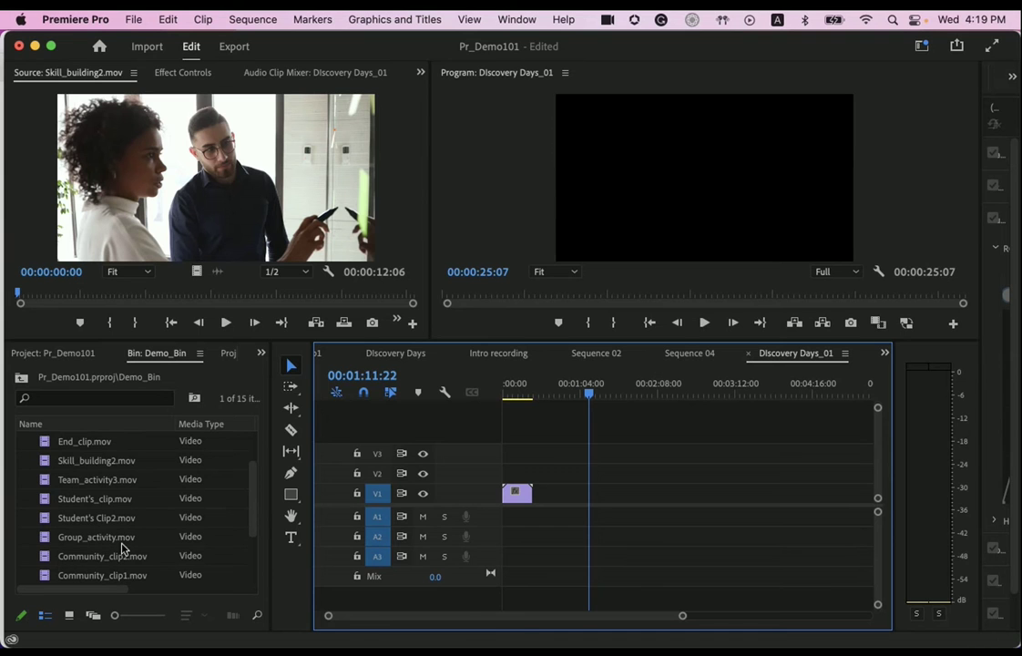
click(125, 554)
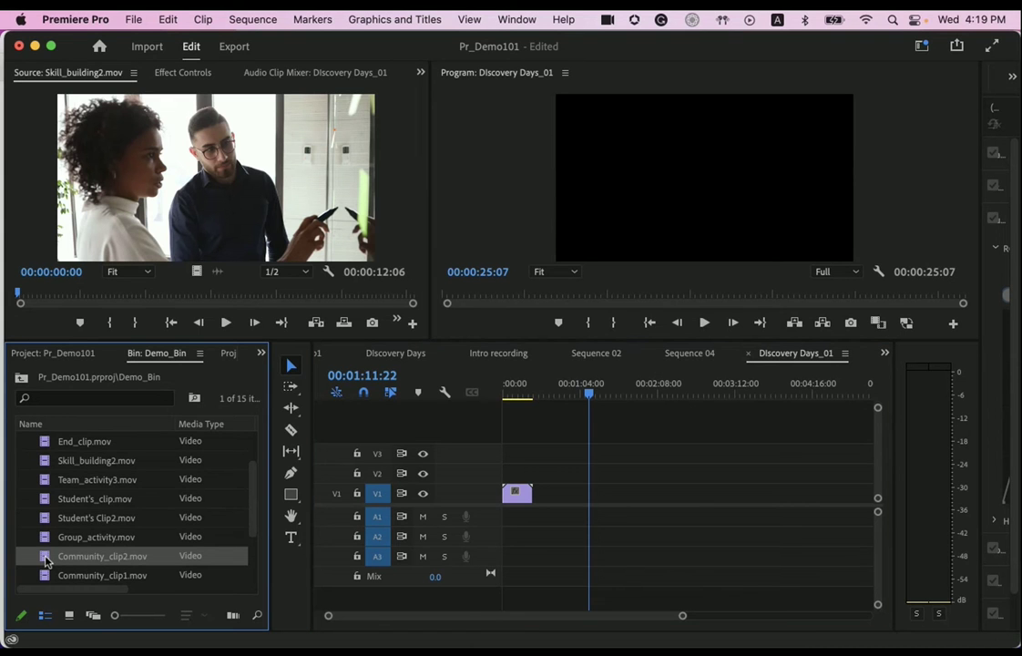
click(515, 495)
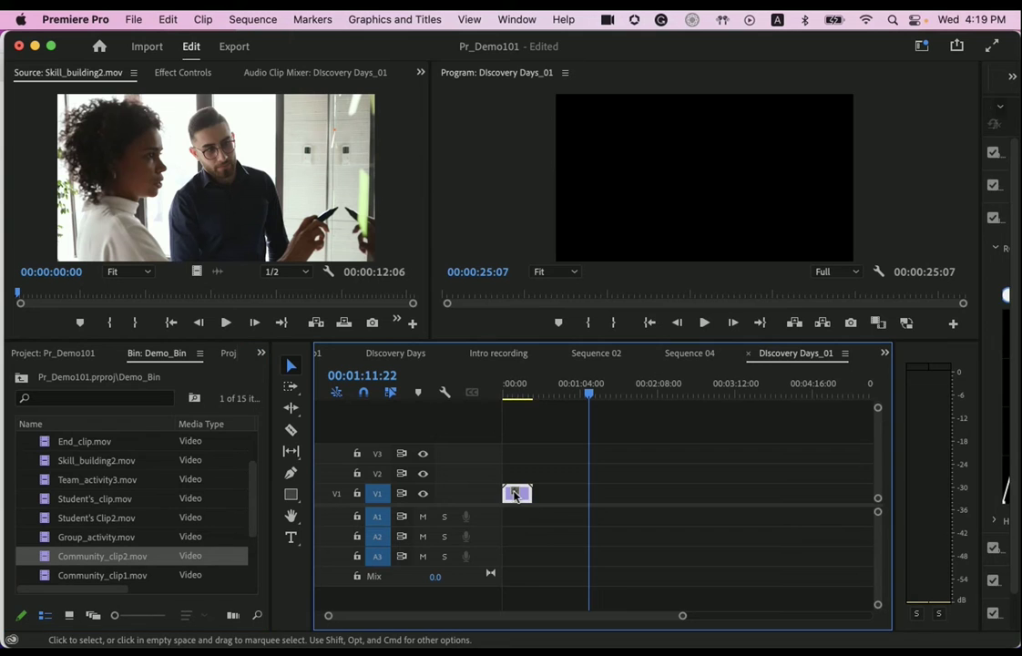
key(Delete)
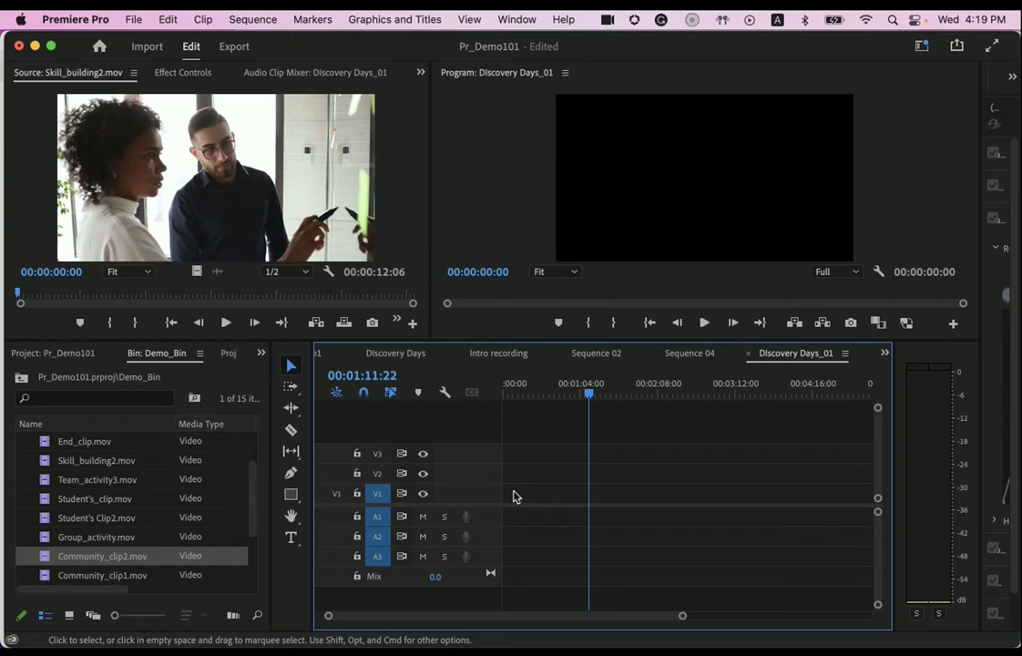
- Park the sequence playhead at 00:00:00:00 and mark Community_clip2.mov from 00:00:04:03 to 00:00:08:20 in the Source Monitor
double_click(50, 559)
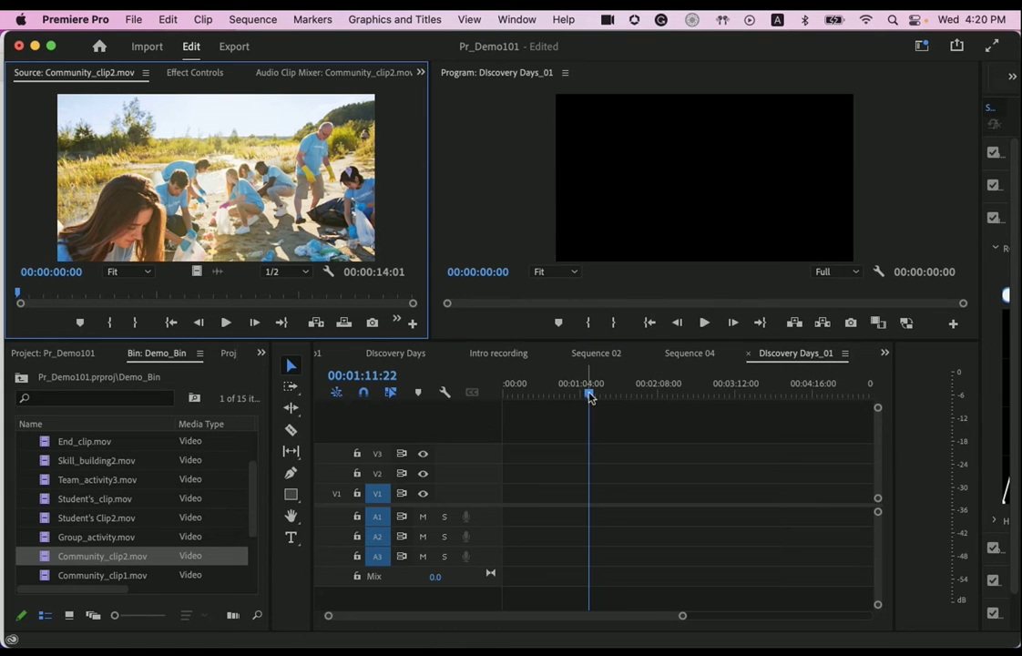
drag(589, 393, 502, 394)
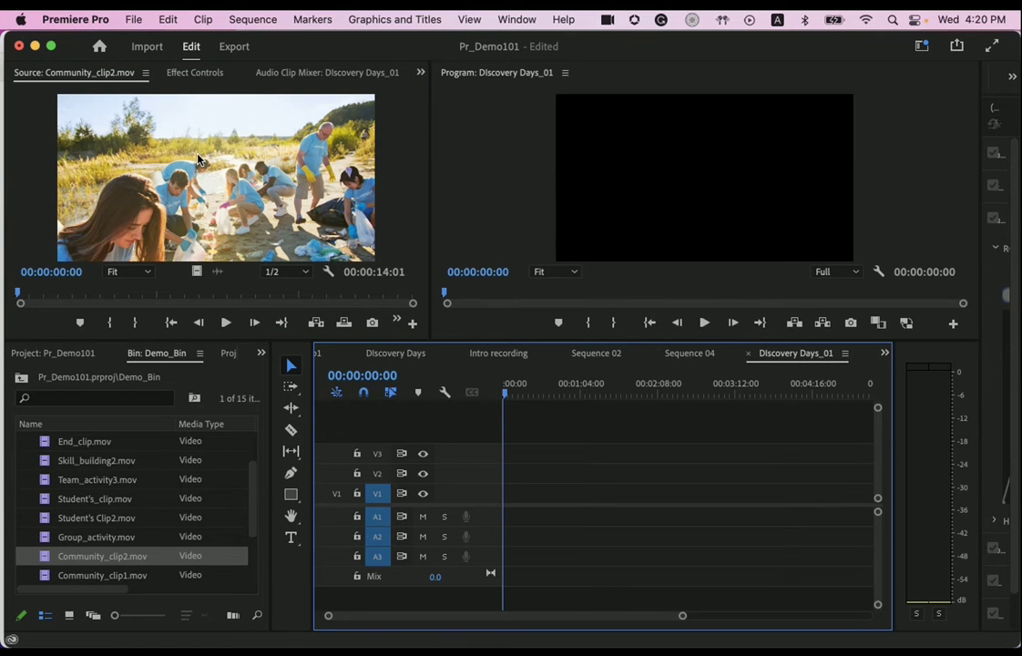
click(226, 322)
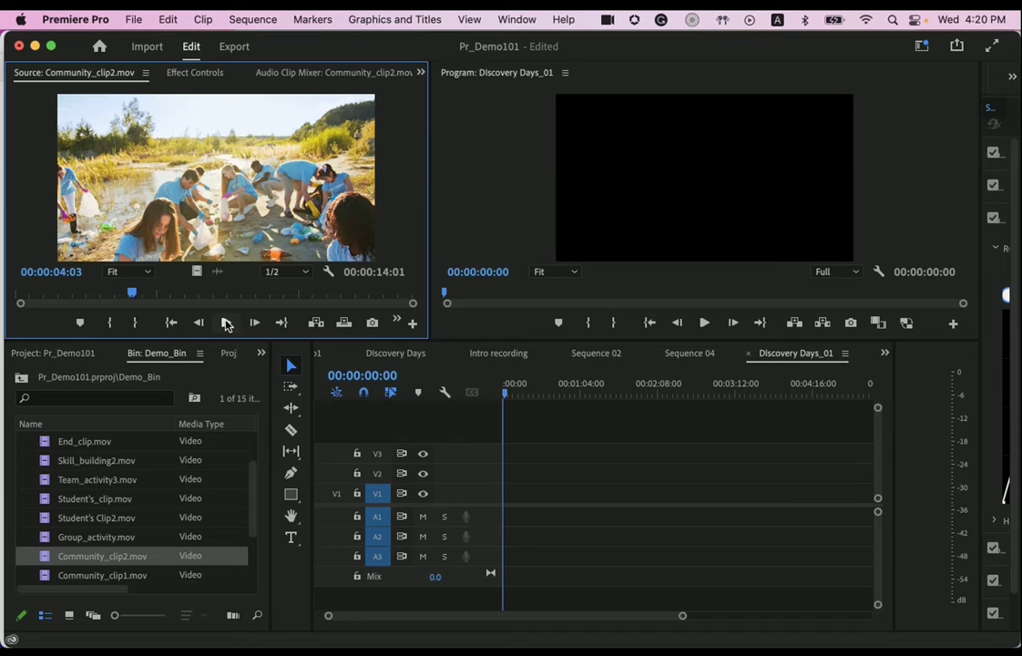
key(i)
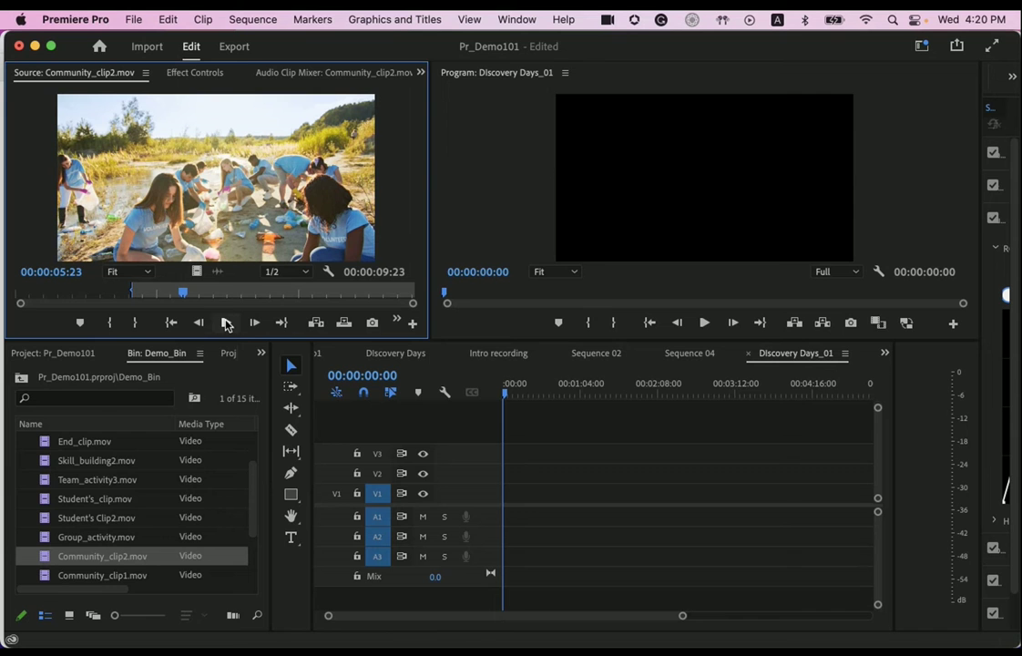
click(227, 322)
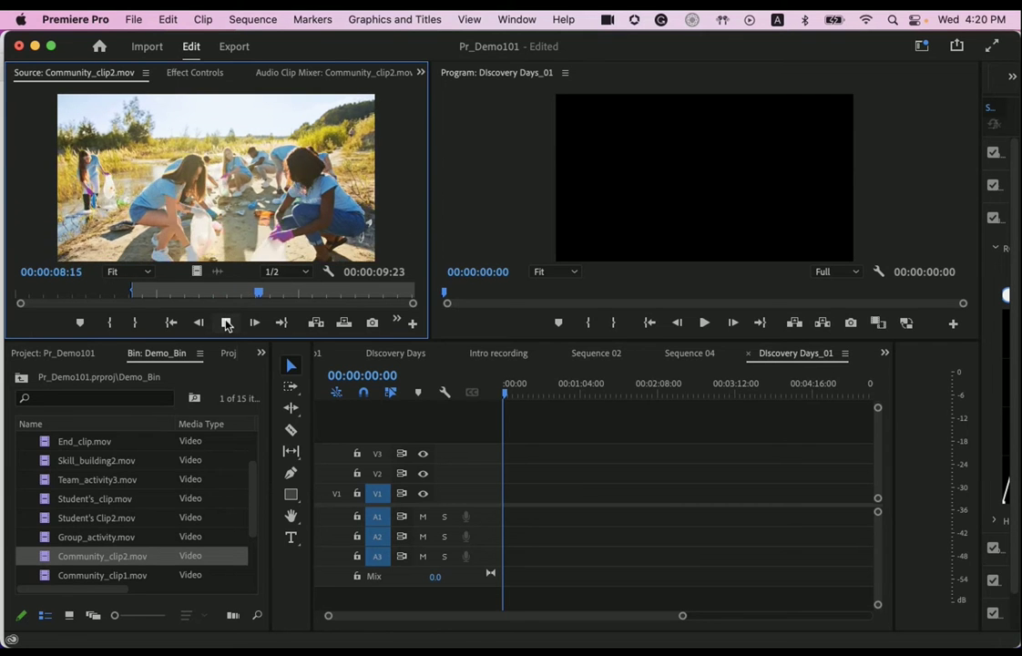
key(o)
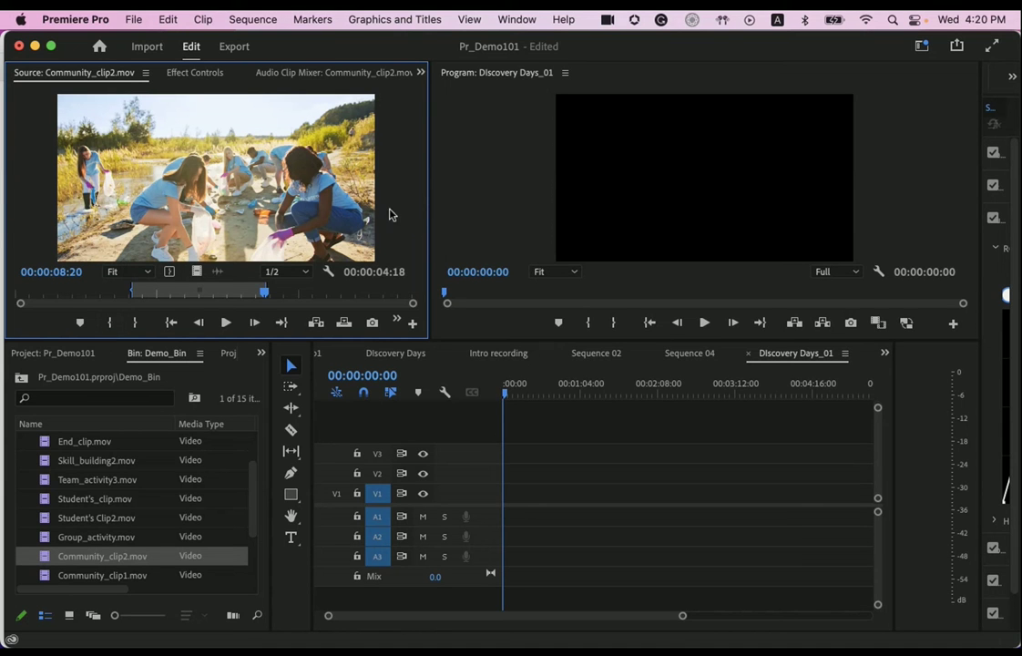
- Place the marked Community_clip2.mov section at the start of V1, changing the sequence settings to match, and scrub to 00:00:01:24
drag(319, 211, 499, 509)
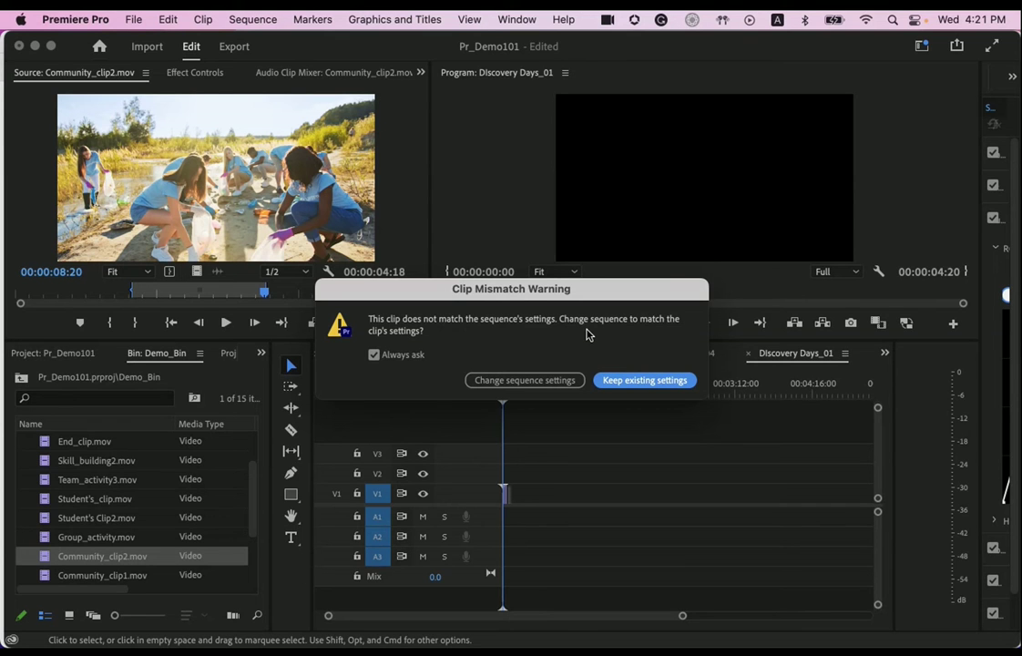
click(523, 381)
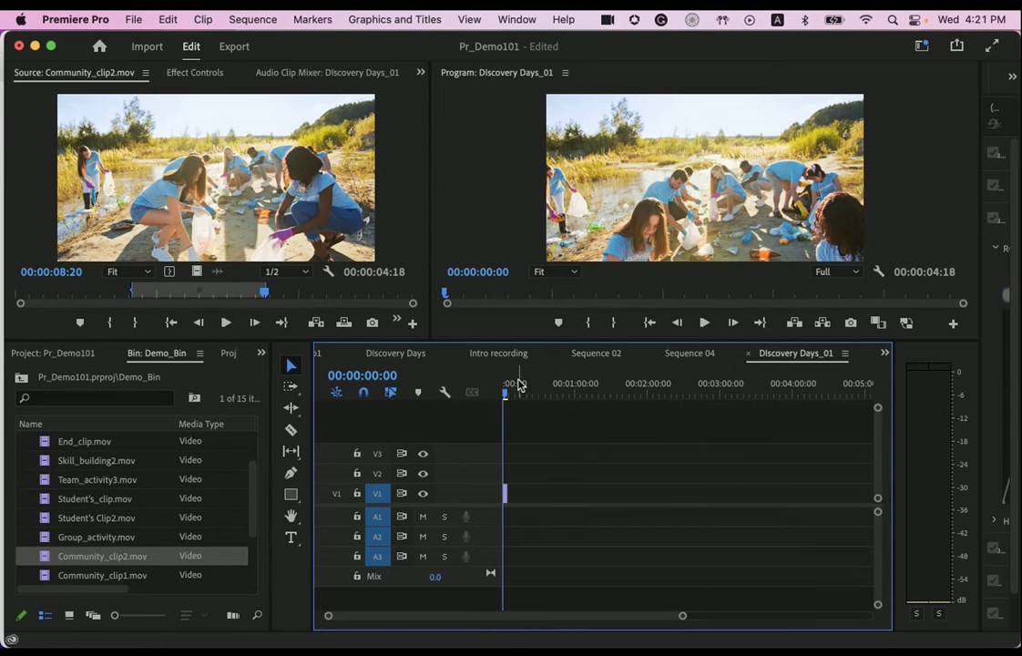
drag(506, 392, 506, 395)
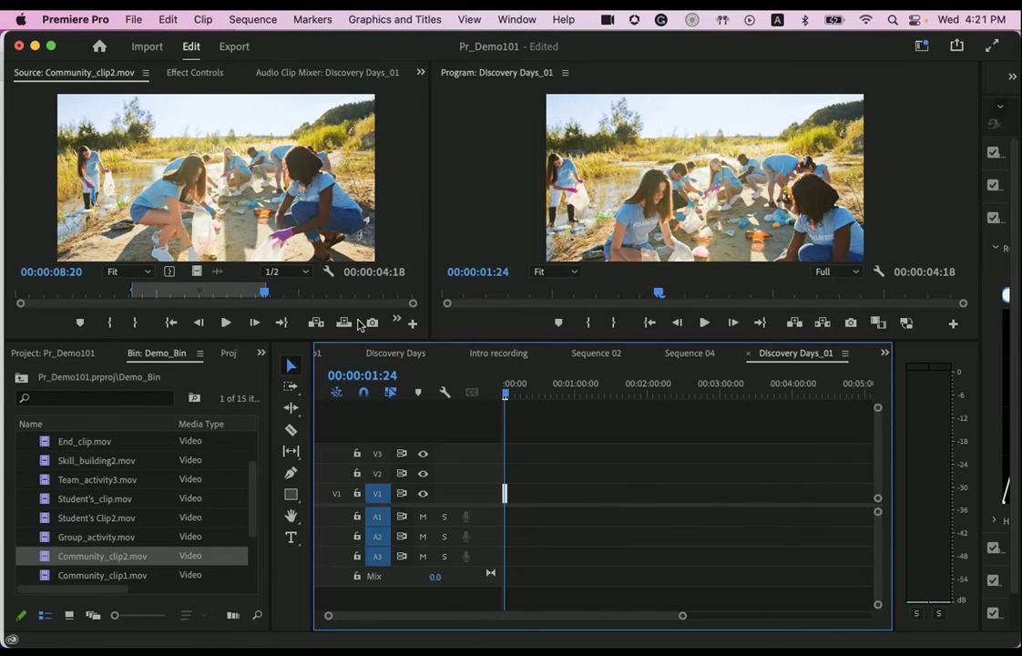
- Load Student's Clip2.mov in the Source Monitor and mark In at 00:00:02:19 and Out at 00:00:05:15
click(83, 521)
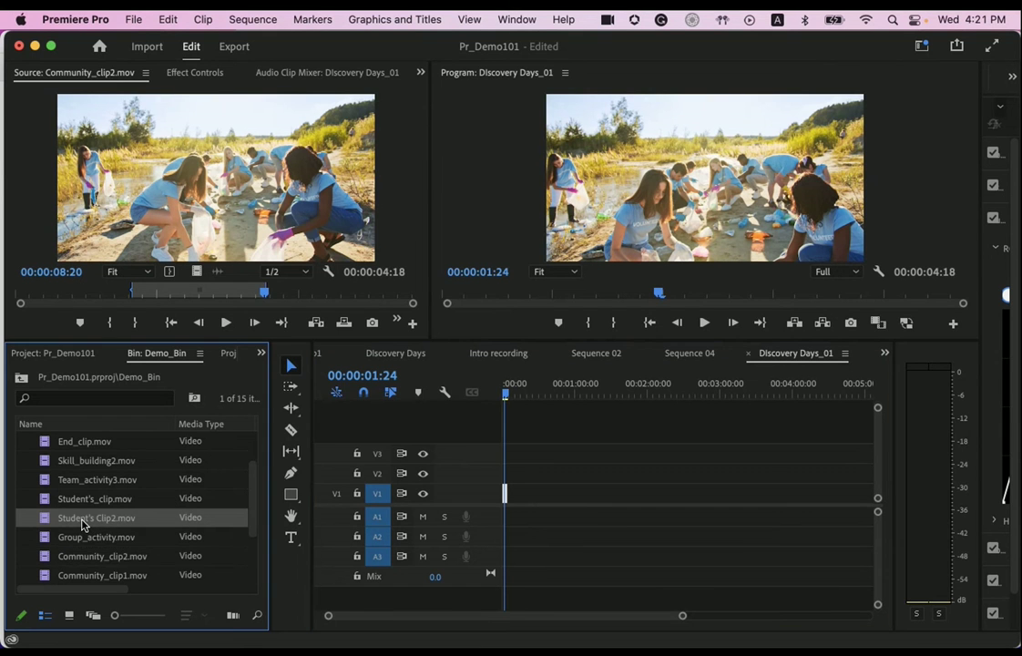
double_click(44, 516)
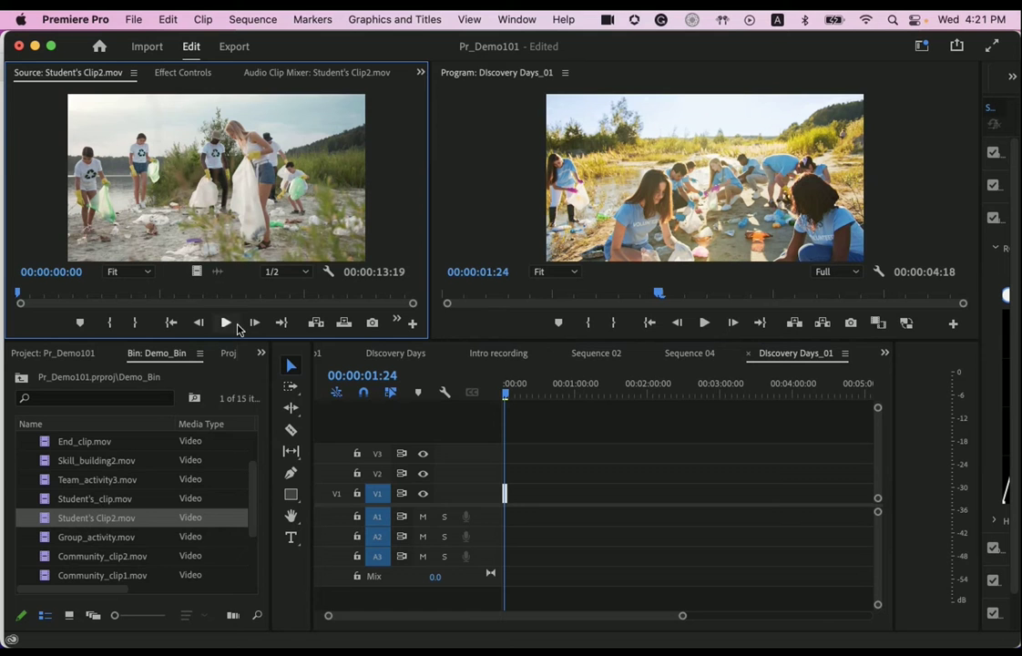
click(226, 322)
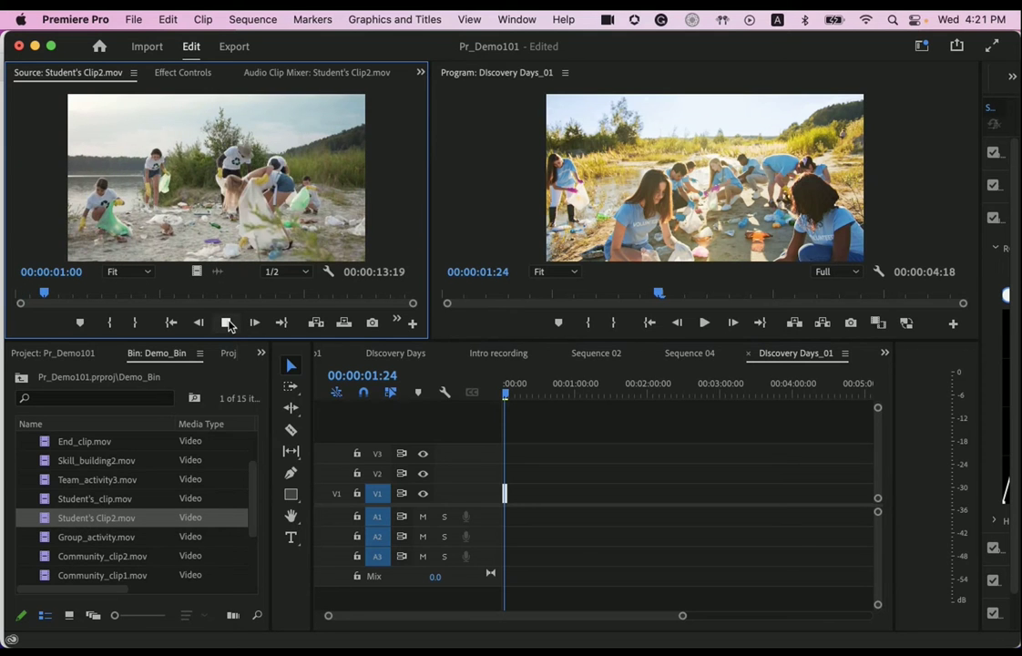
click(227, 322)
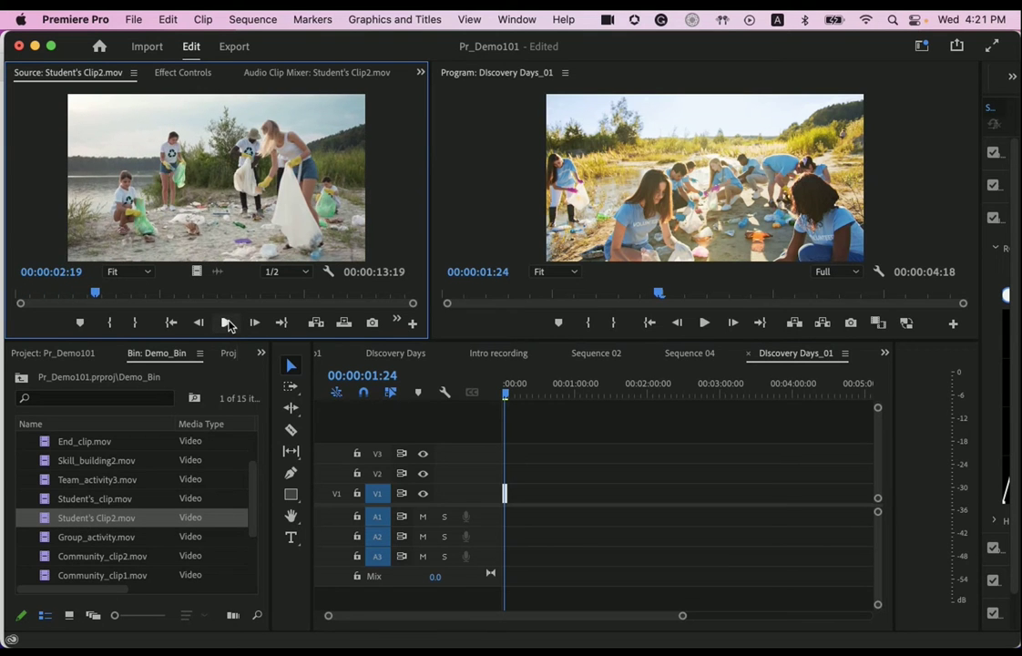
key(i)
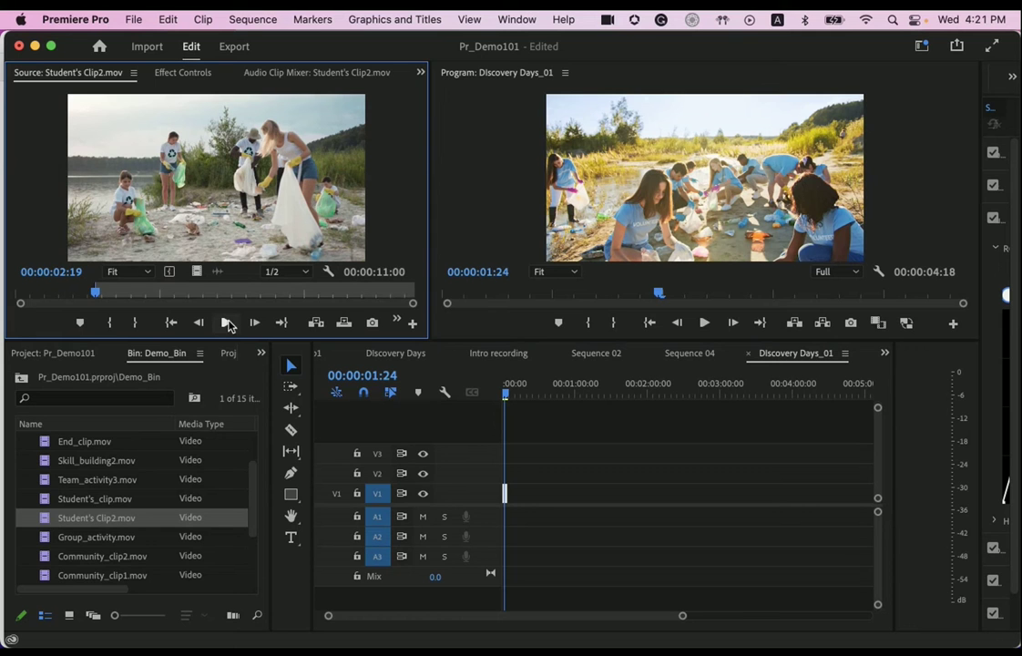
click(226, 322)
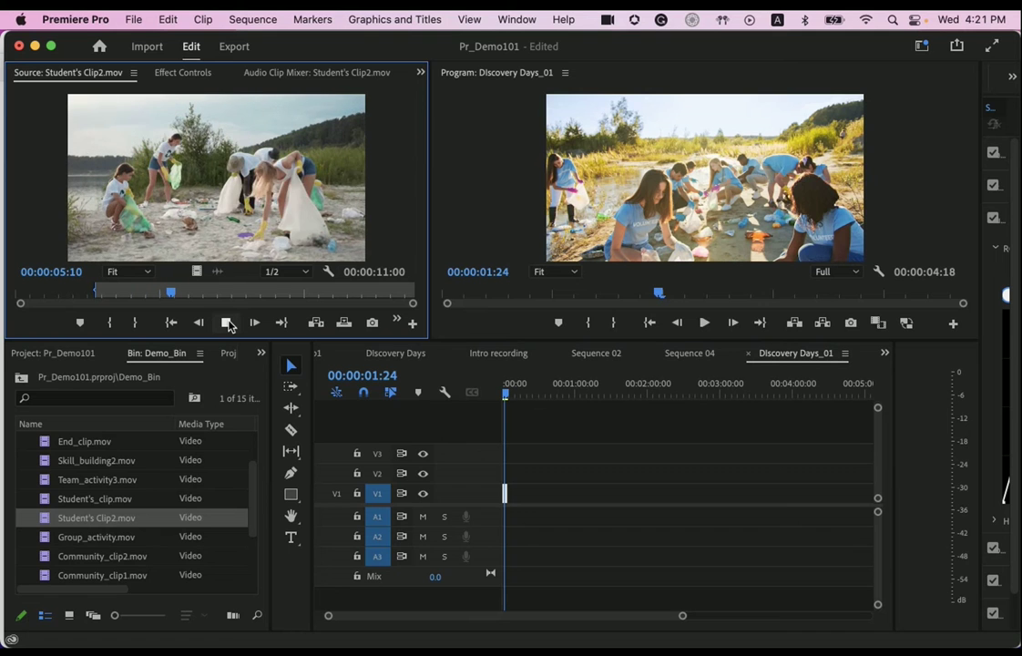
click(227, 323)
key(o)
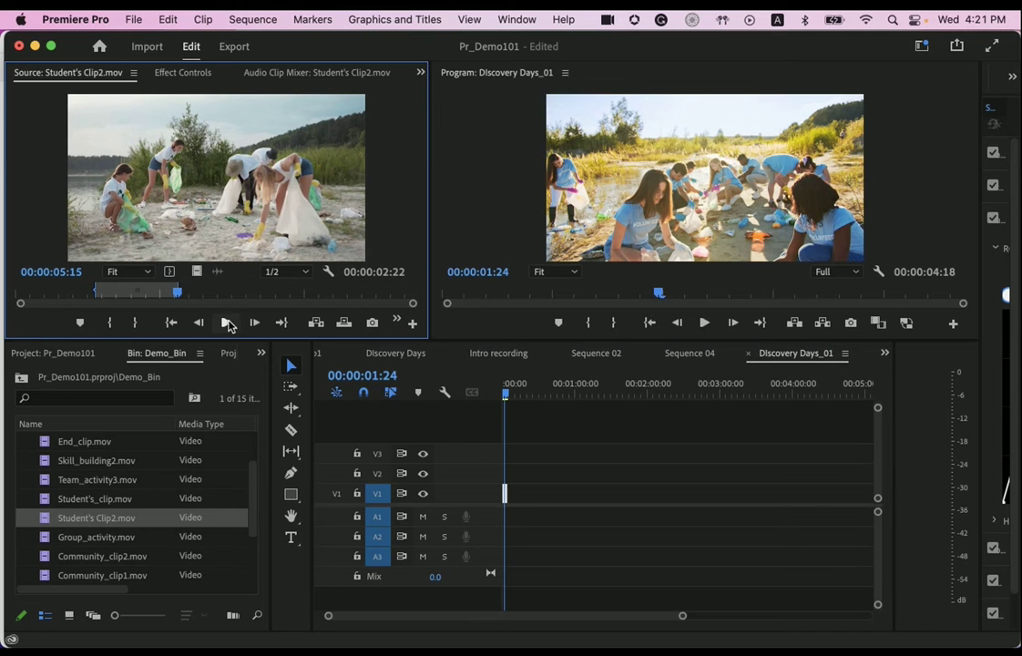
- Add the marked Student's Clip2.mov section on V1 directly after Community_clip2.mov and zoom the Timeline to show both clips
drag(225, 148, 526, 503)
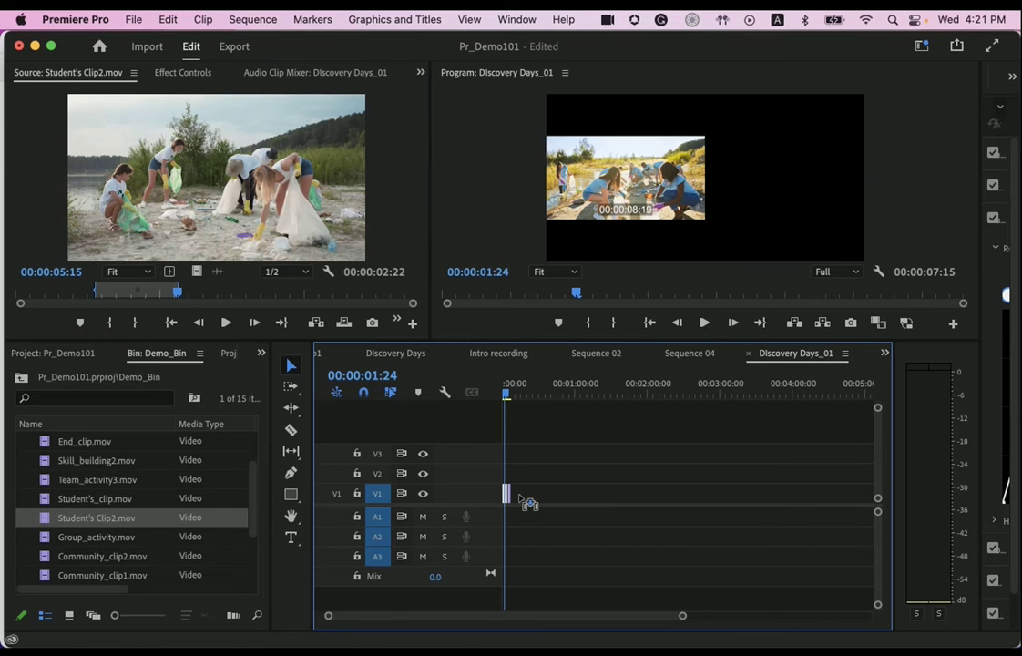
drag(683, 616, 410, 616)
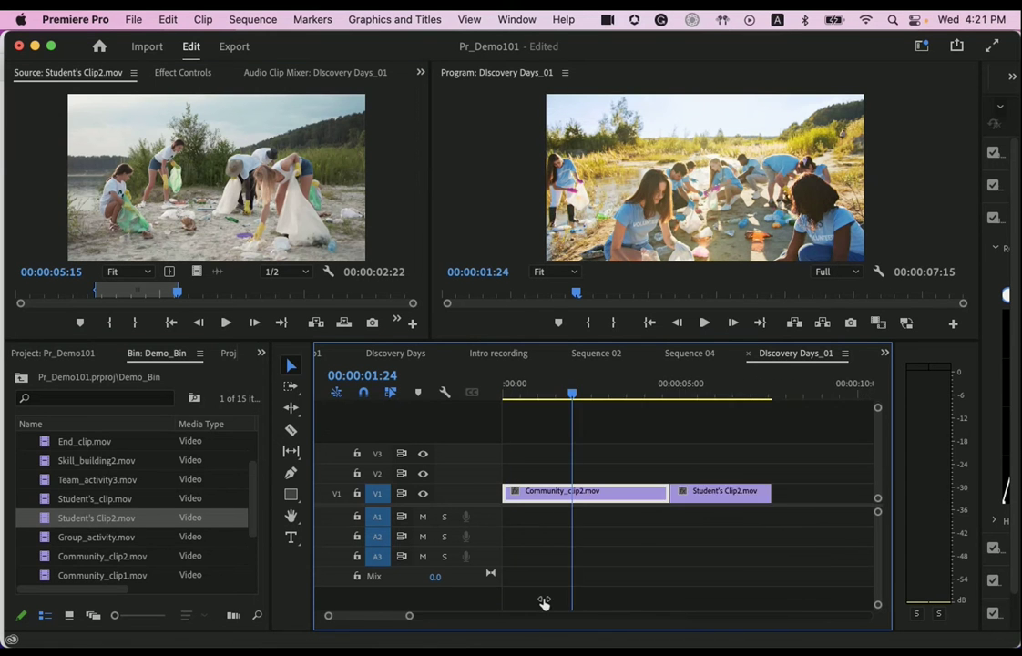
scroll(544, 602, down, 5)
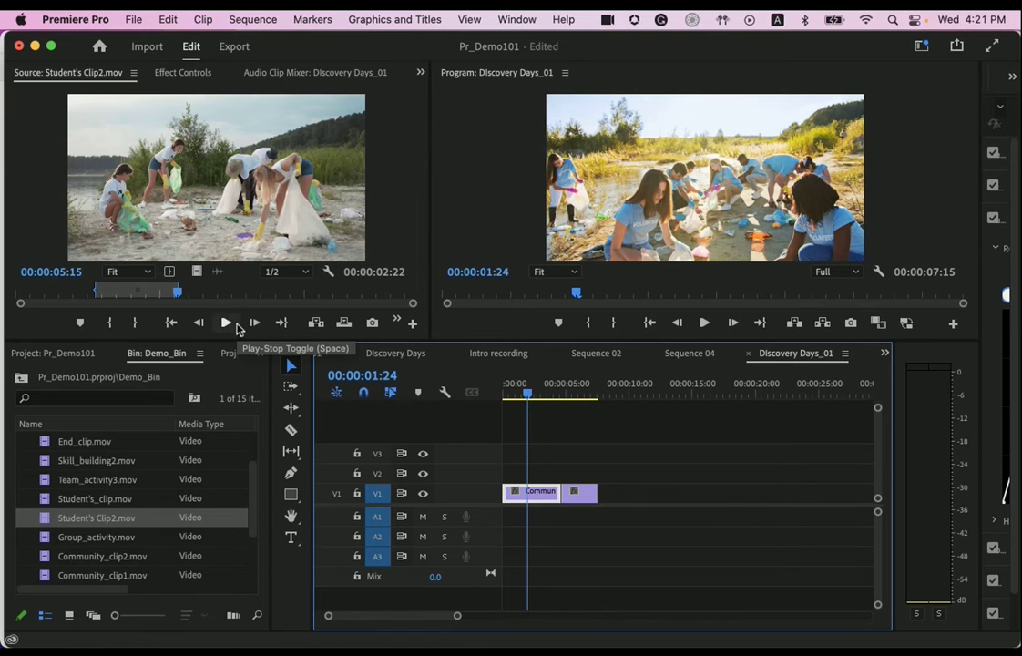
- Preview the sequence briefly and shuttle Student's Clip2.mov forward and in reverse in the Source Monitor
key(space)
click(227, 322)
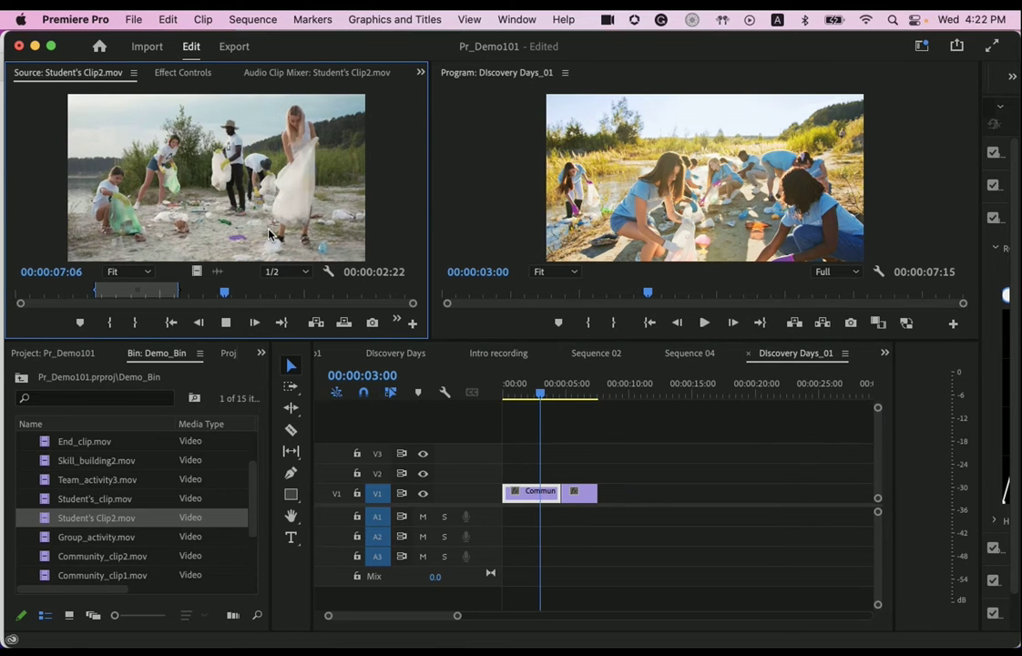
key(space)
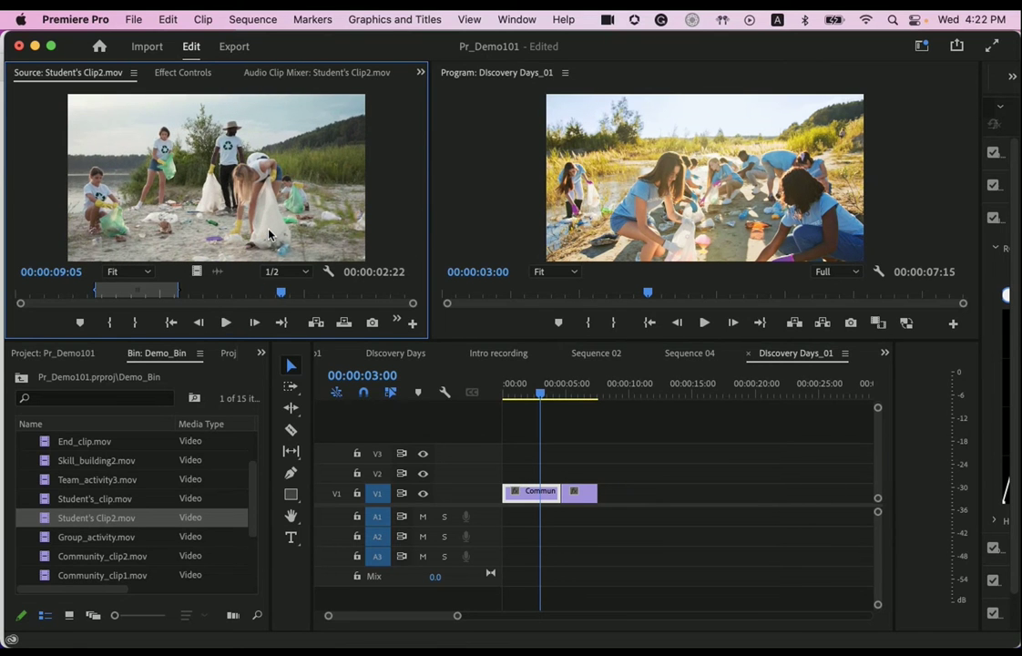
key(j)
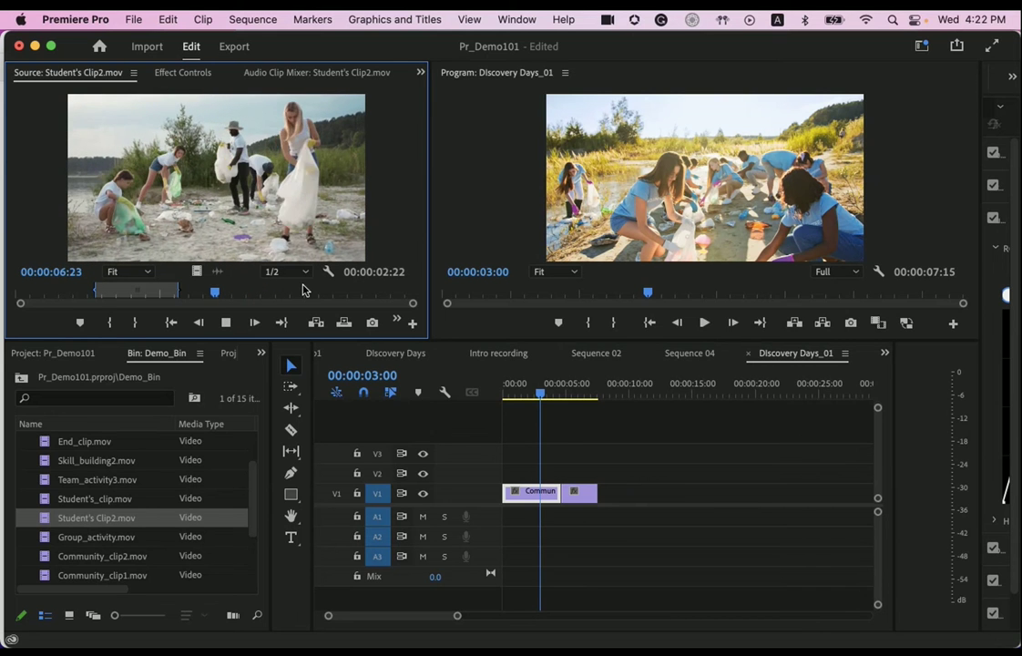
key(k)
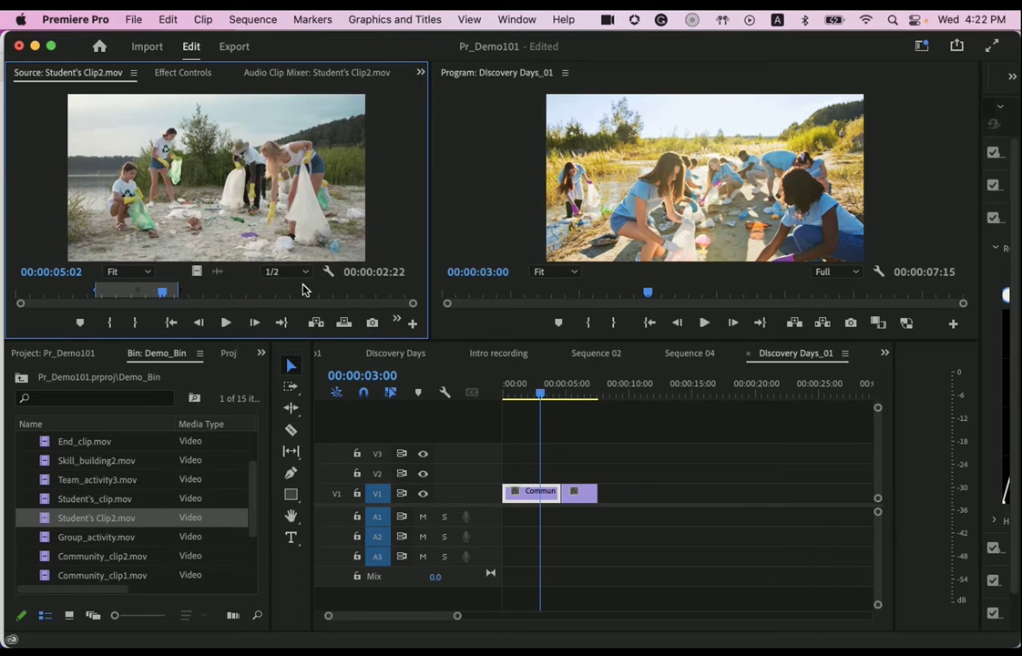
- Mark a second Student's Clip2.mov section from about 00:00:09:03, lasting 00:00:03:10, and add it at the end of the V1 clips
key(l)
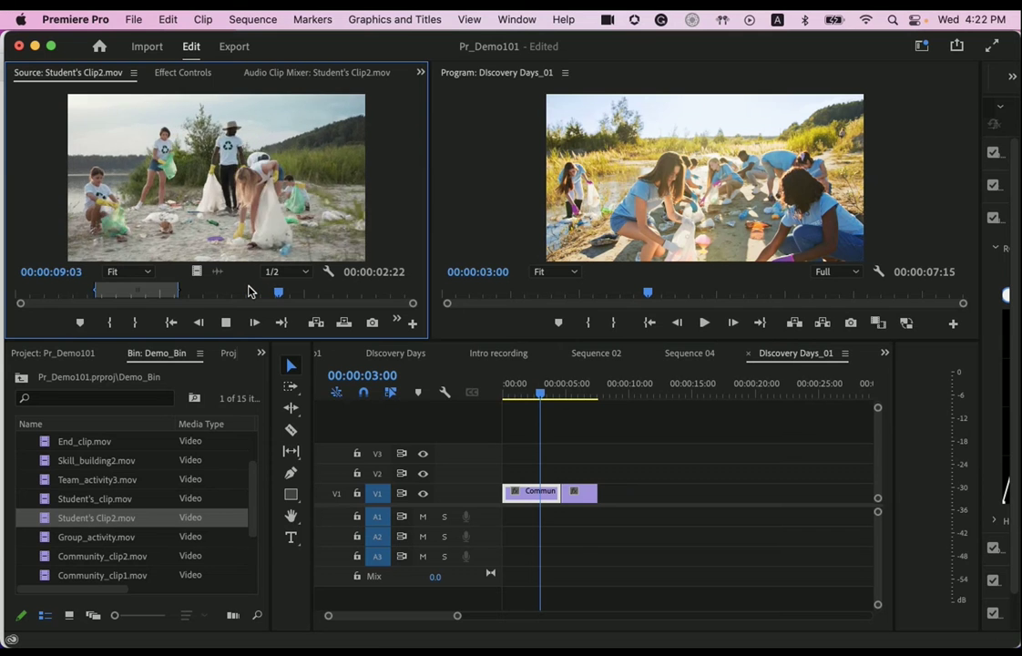
key(i)
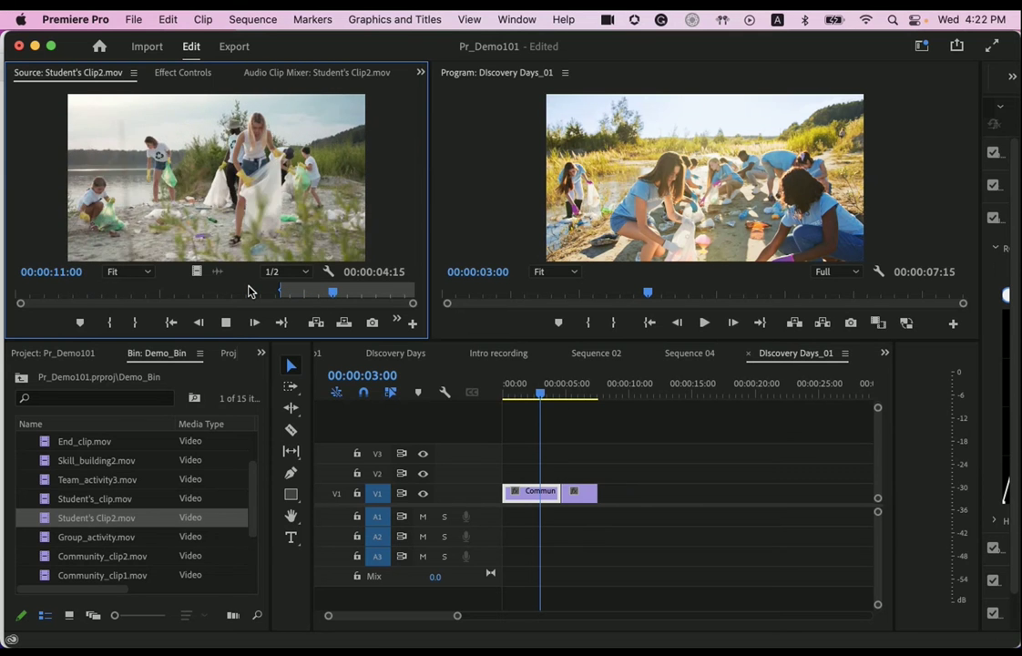
key(o)
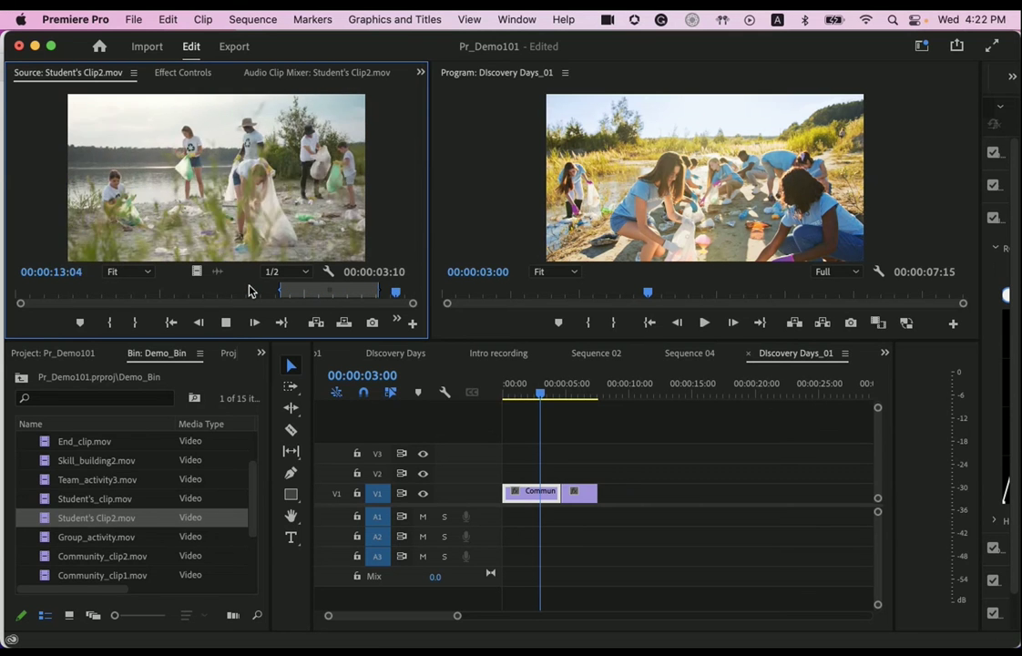
click(226, 322)
drag(264, 171, 610, 498)
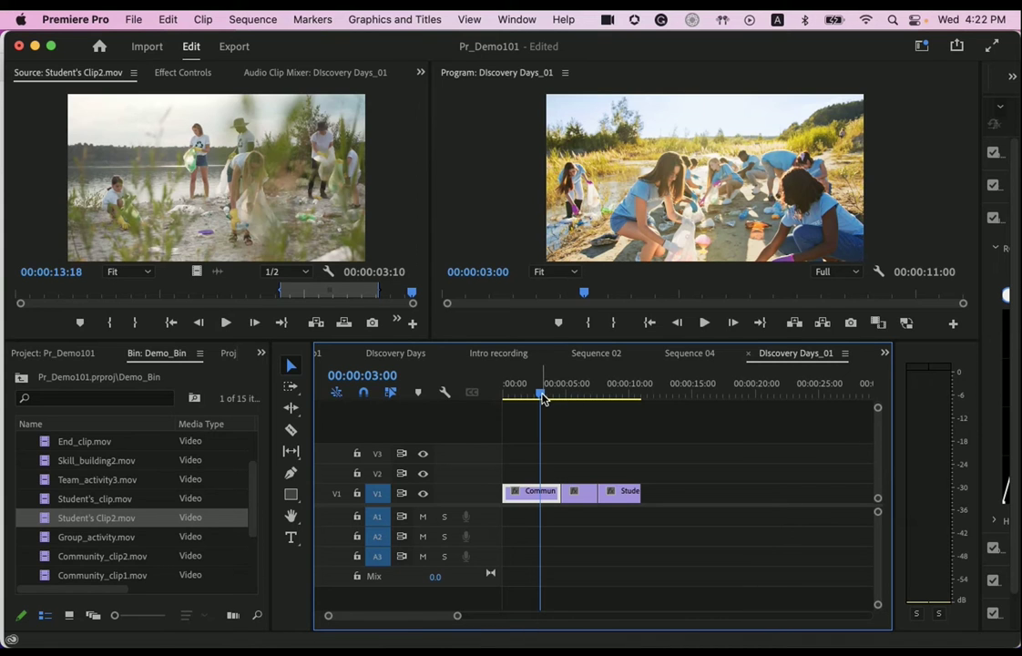
- Make a subclip of the marked Student's Clip2.mov section with the default name and trims restricted to its boundaries
click(229, 196)
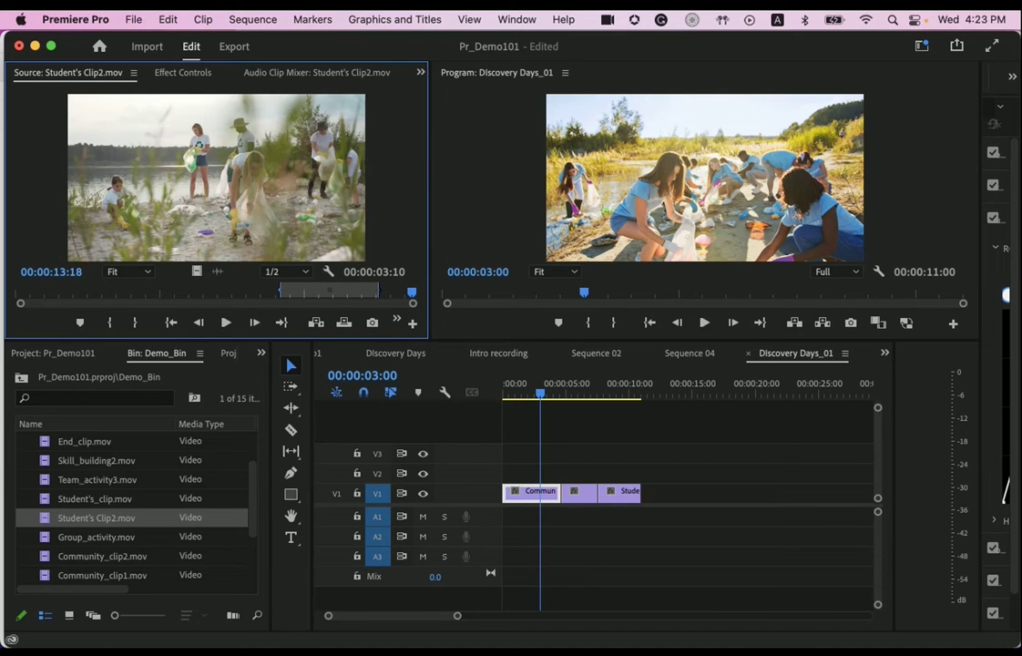
click(203, 20)
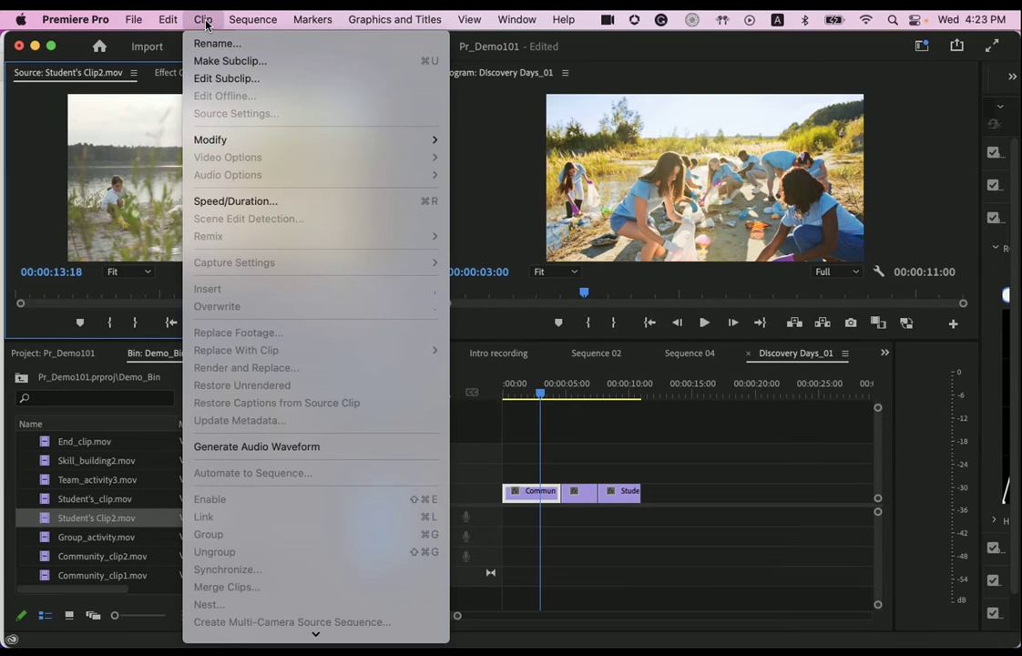
click(218, 61)
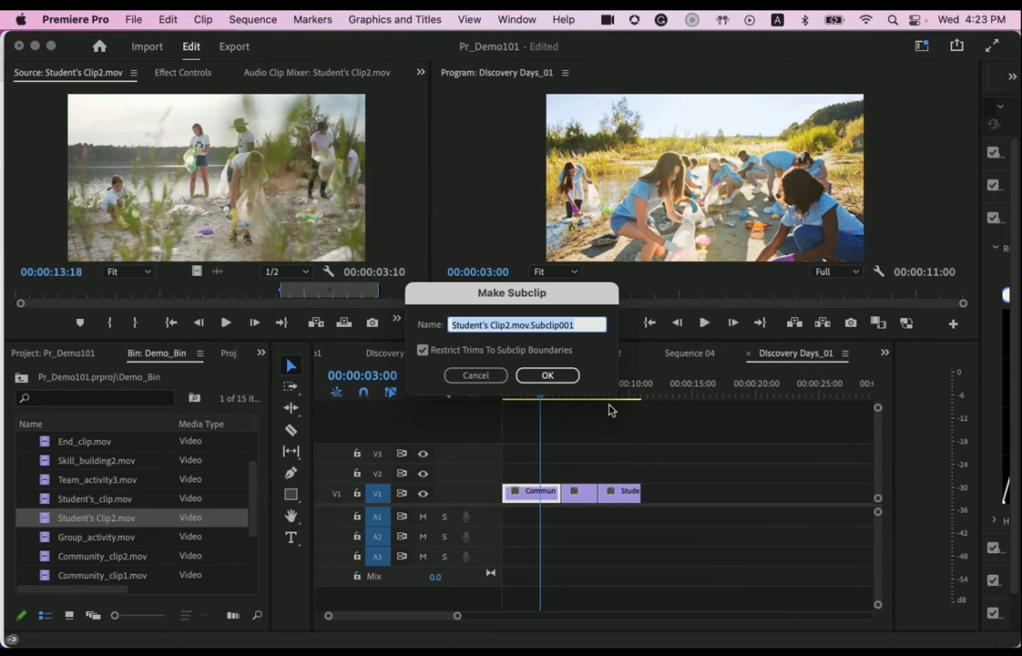
click(548, 375)
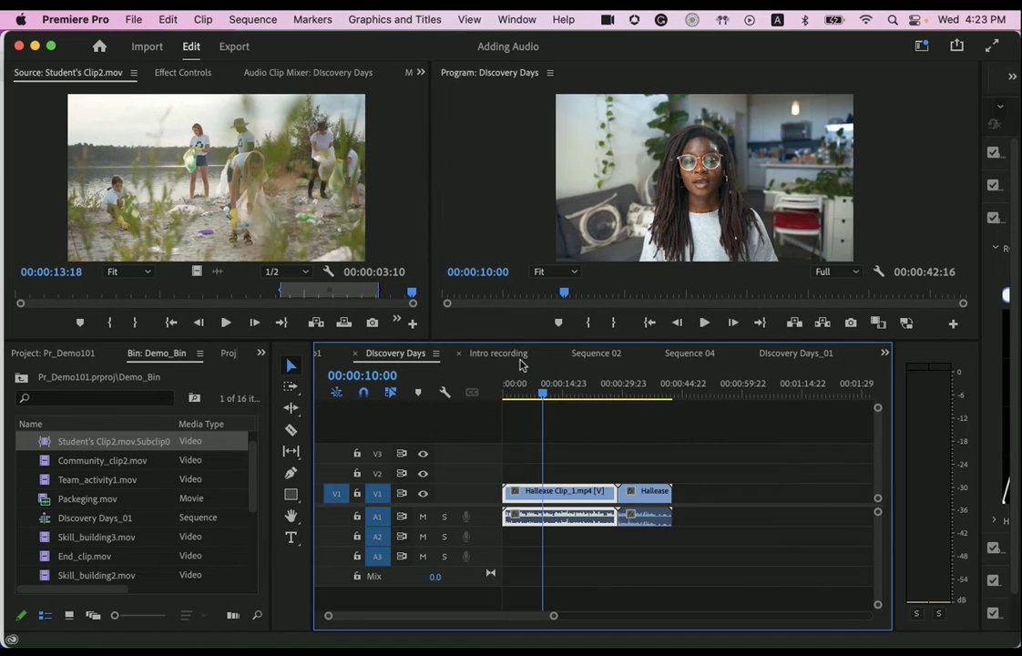
- Look through the other open sequences, including Intro recording, Sequence 02 and Sequence 04, and return to DIscovery Days_01
click(884, 352)
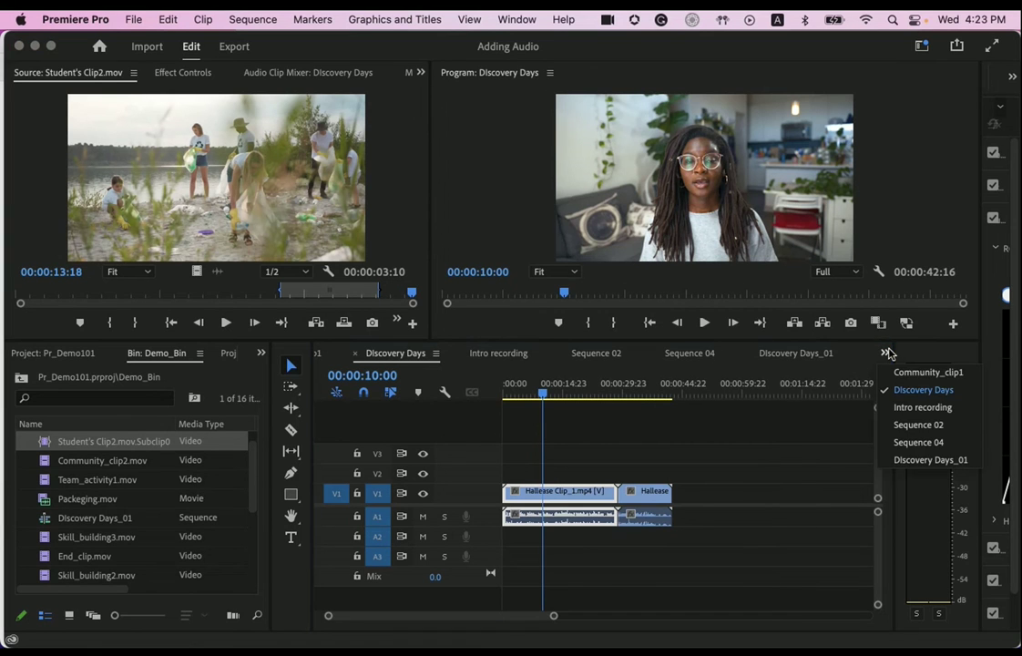
click(947, 390)
click(505, 353)
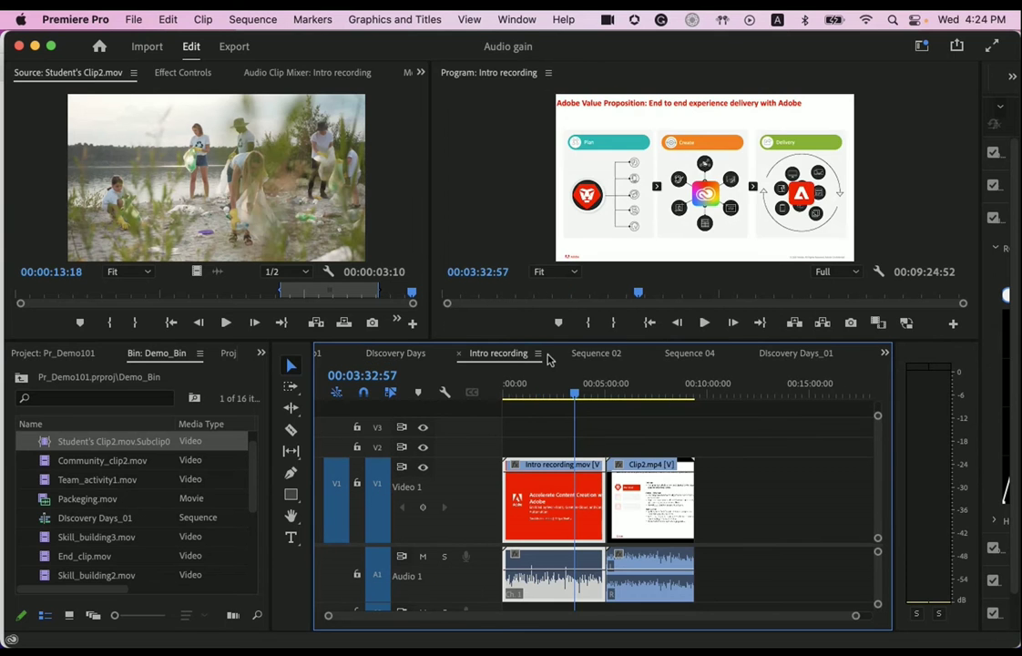
click(597, 353)
click(689, 354)
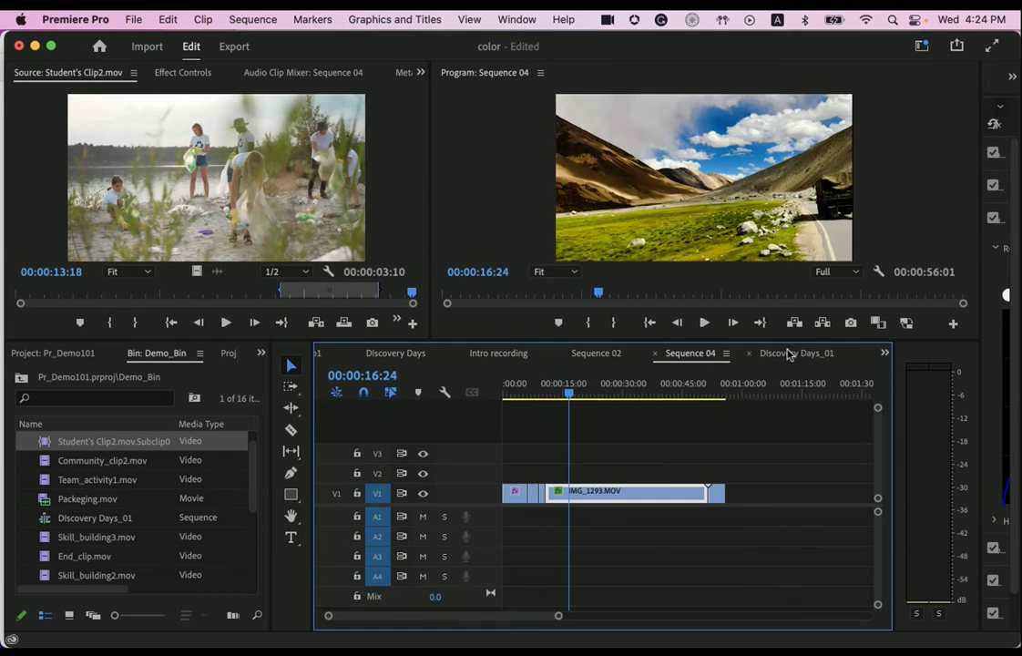
click(788, 356)
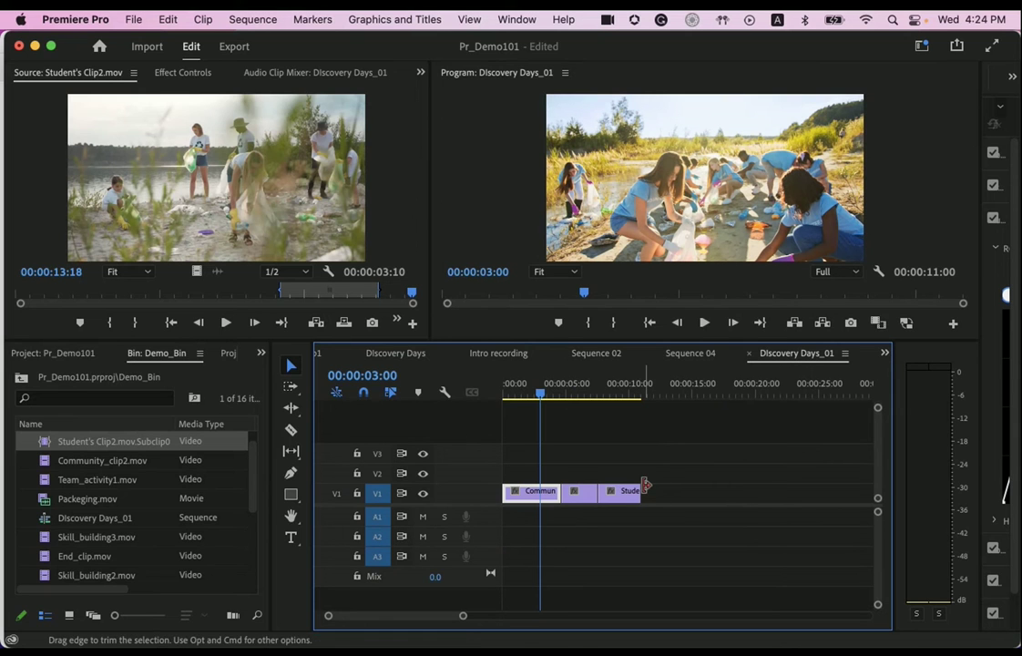
- Try overwriting the V1 clips after the first clip with the whole Skill_building2.mov, and undo the edit
scroll(114, 518, down, 2)
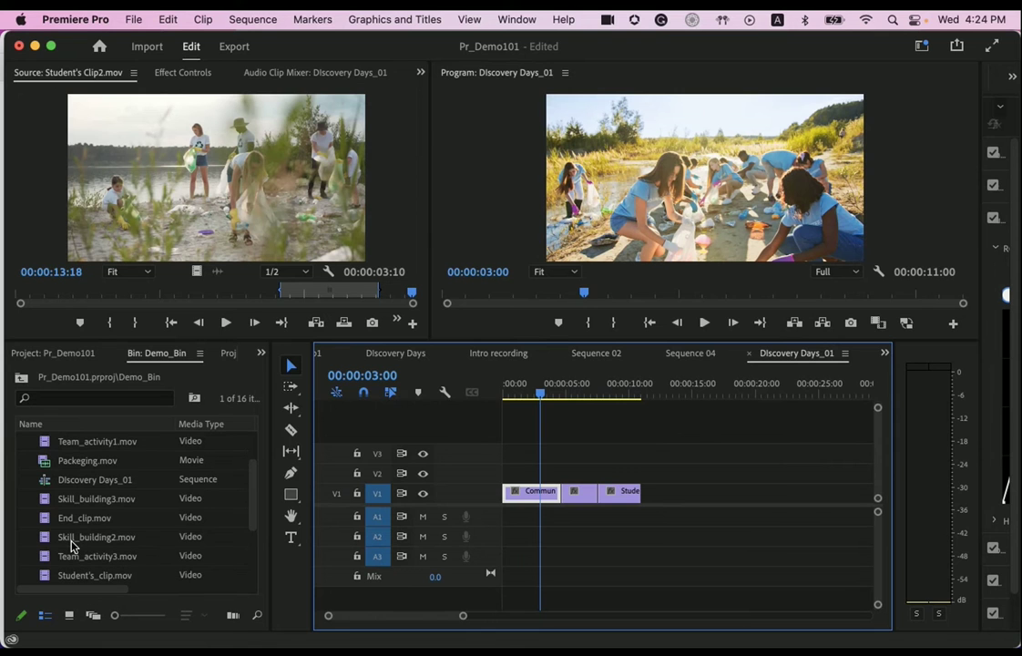
drag(69, 539, 572, 496)
drag(584, 496, 570, 501)
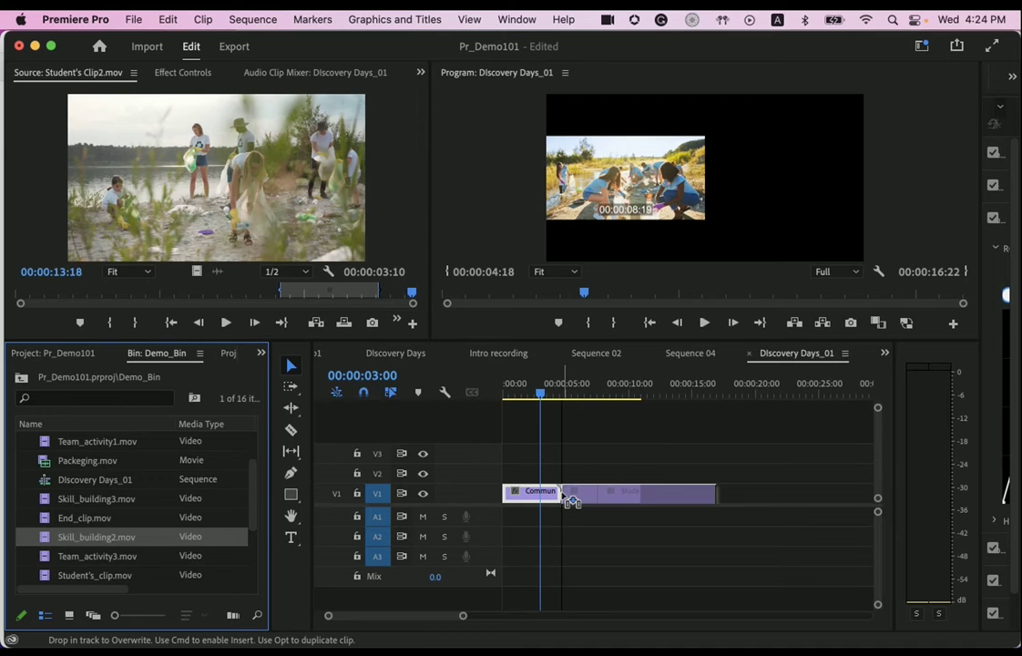
drag(570, 500, 562, 494)
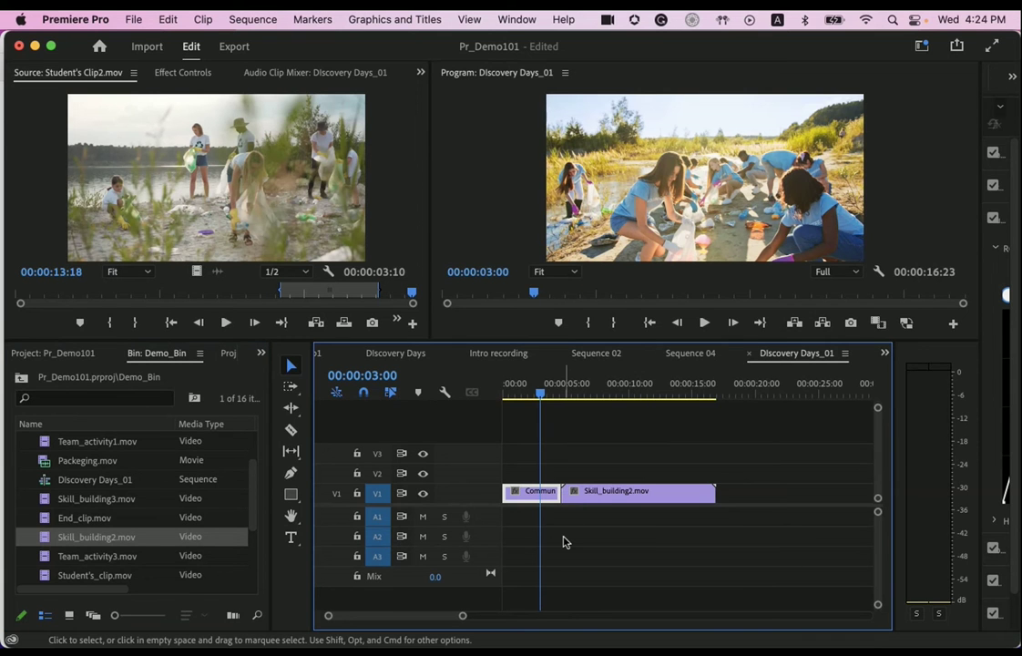
key(super+z)
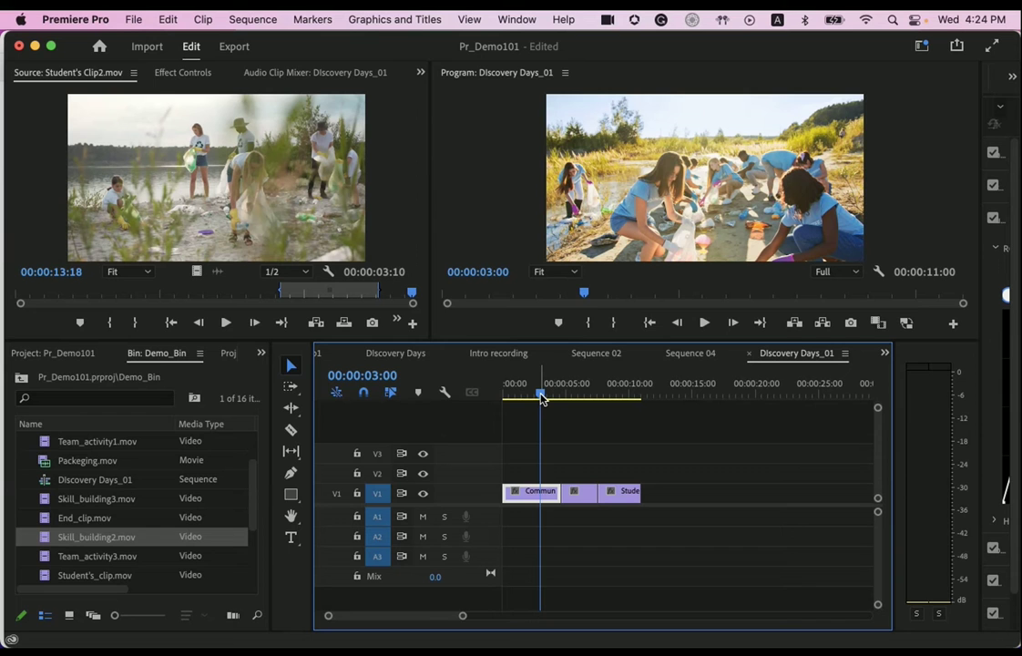
- Load Skill_building2.mov in the Source Monitor with source patching enabled on track V1
mouse_move(541, 398)
mouse_down()
mouse_move(563, 398)
mouse_move(544, 401)
mouse_up()
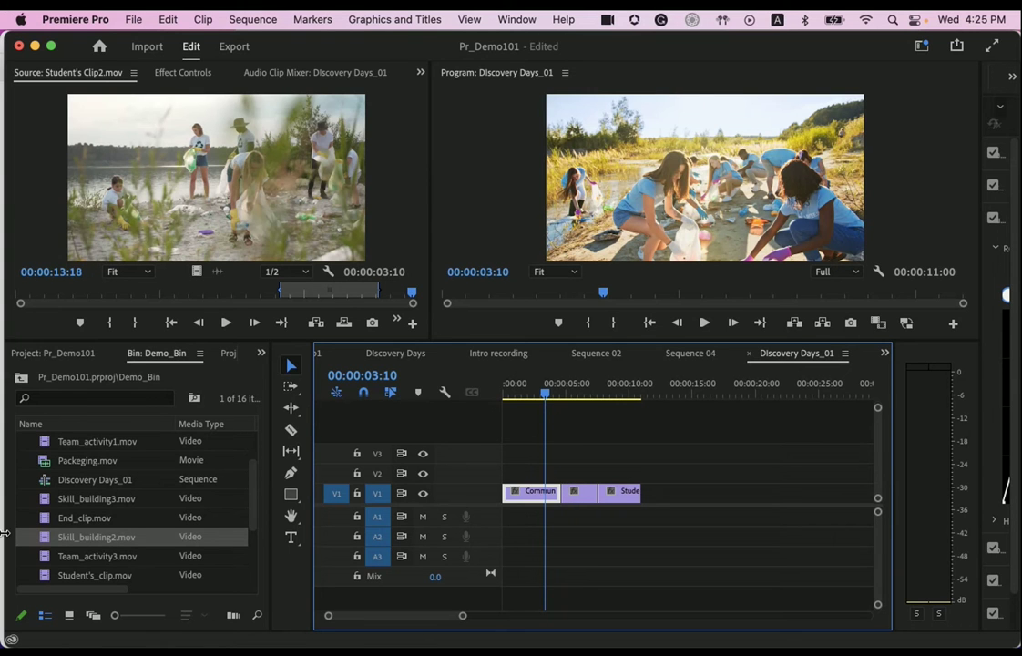
drag(97, 536, 162, 200)
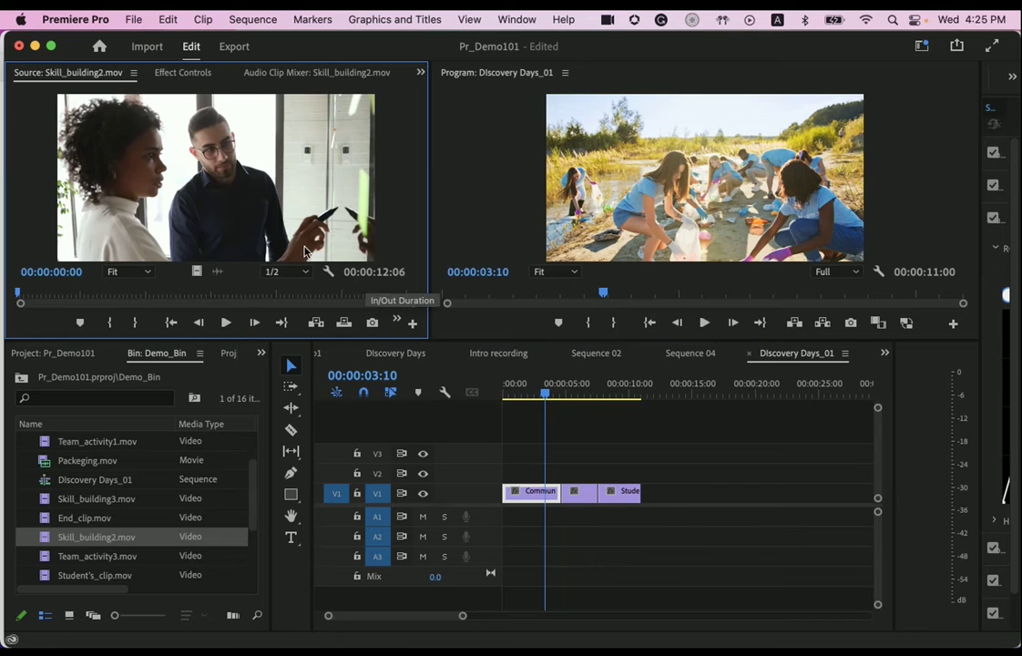
click(90, 545)
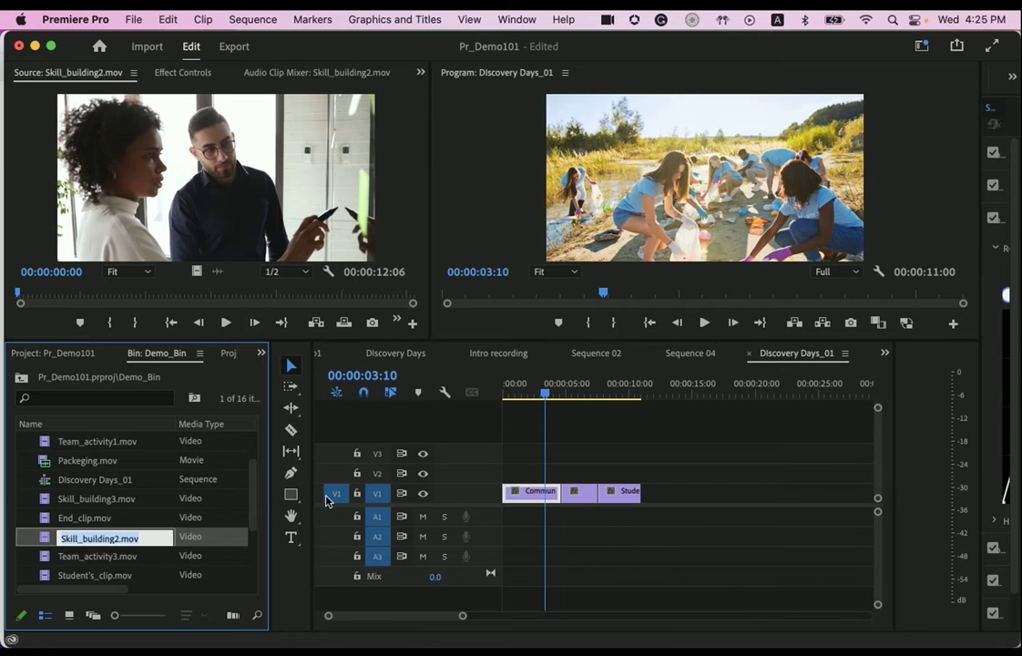
click(327, 496)
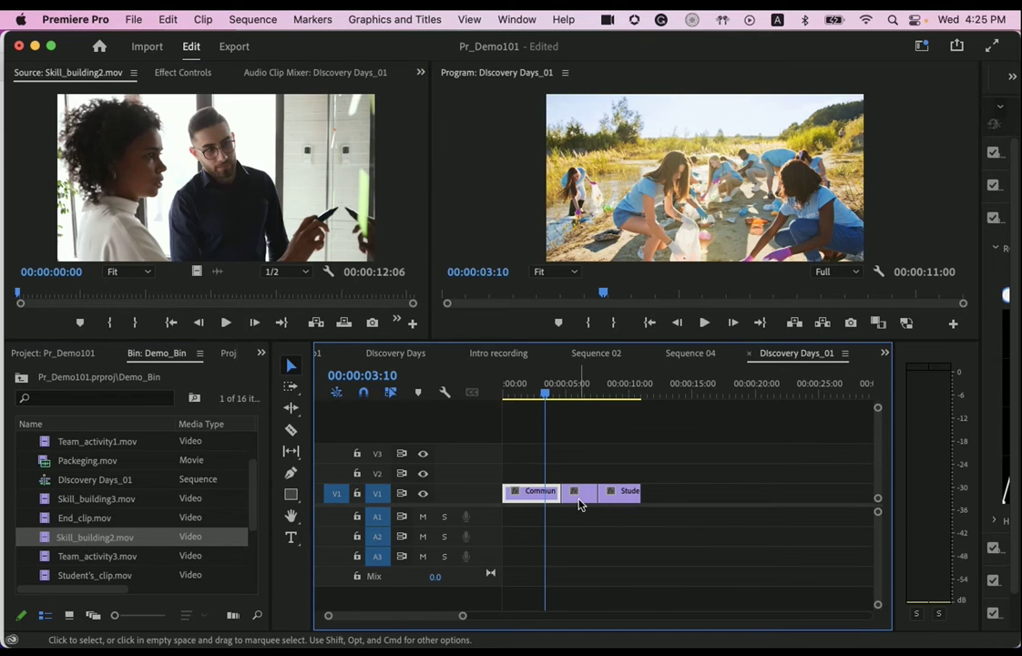
- Move the playhead back and forth between the sequence start and the first cut on V1
key(Home)
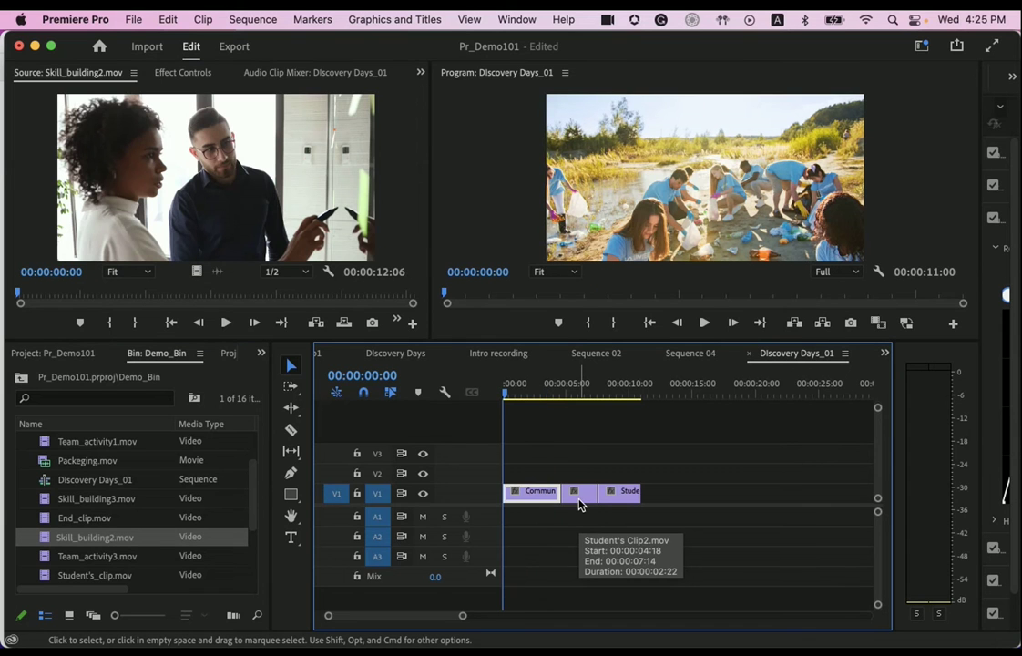
key(Down)
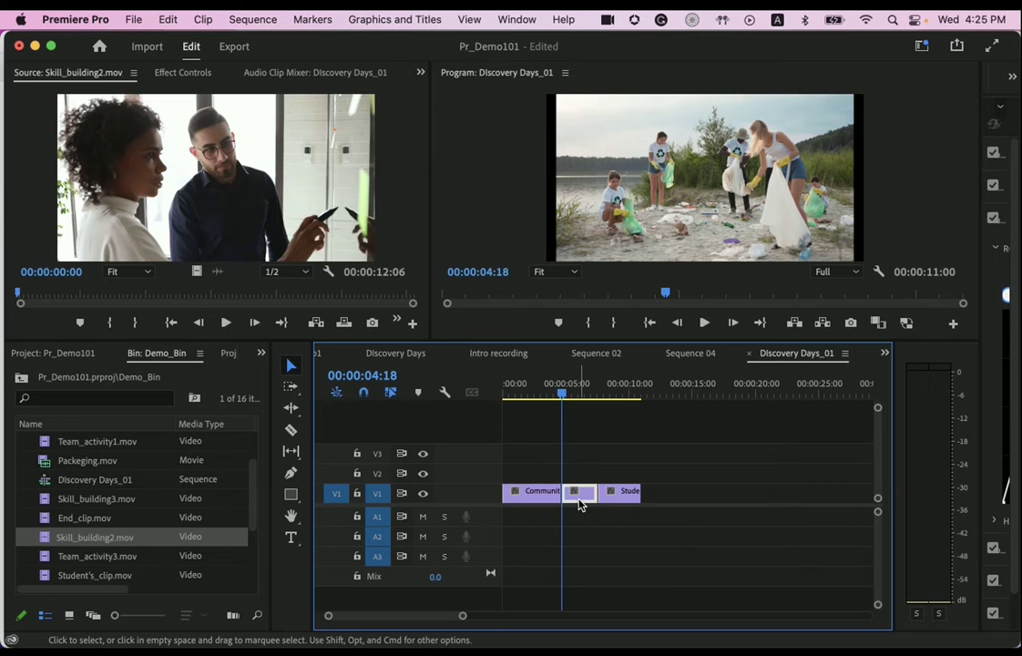
key(Home)
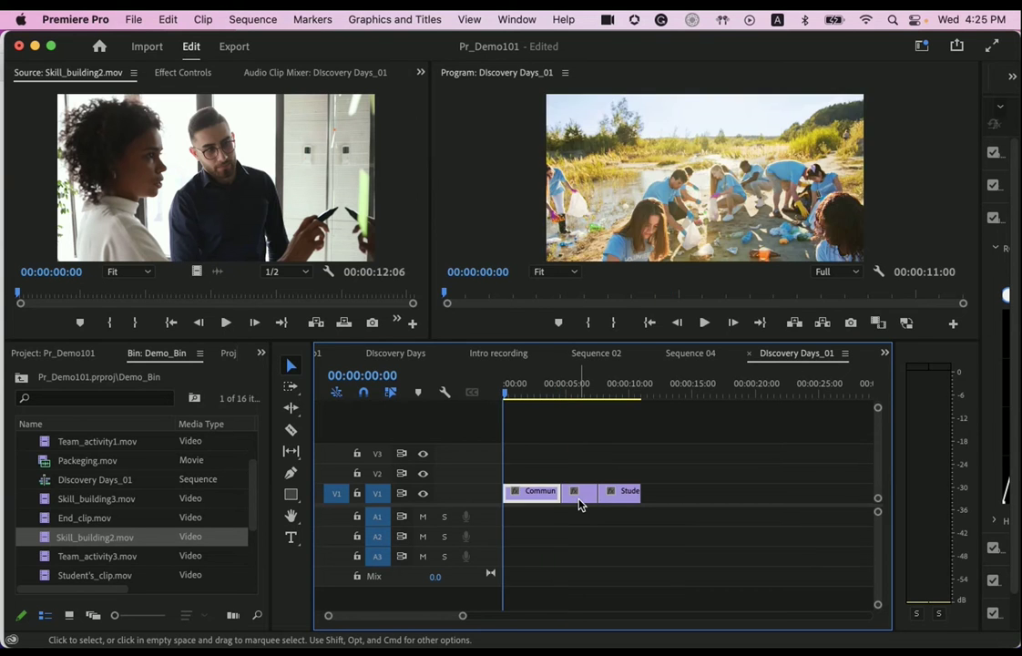
key(Down)
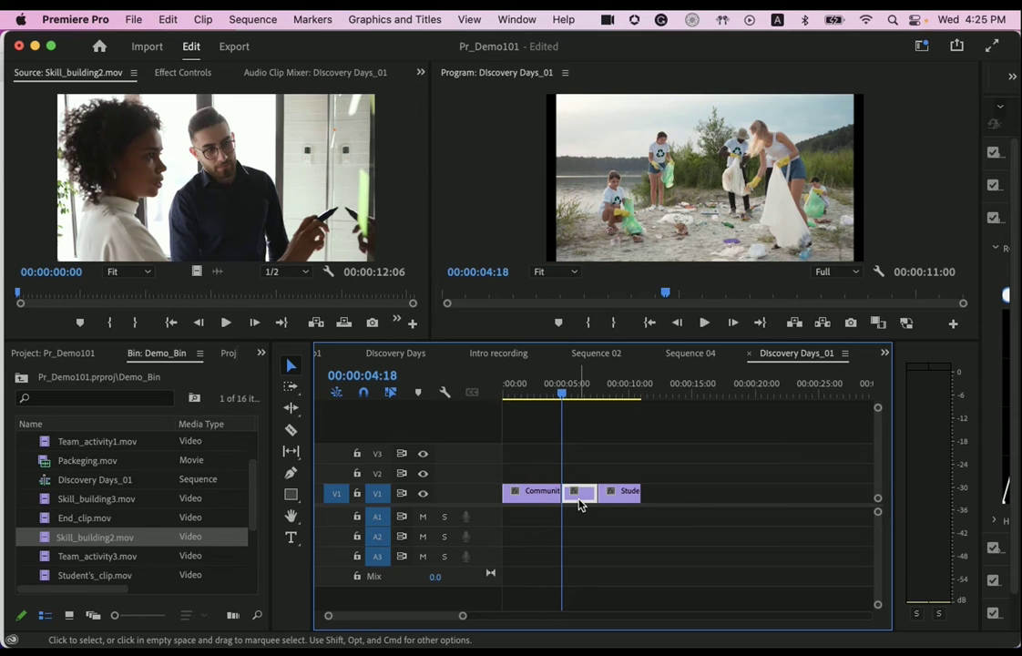
- Place the playhead on the cut at 00:00:07:15 and insert the full Skill_building2.mov on V1 there
key(Home)
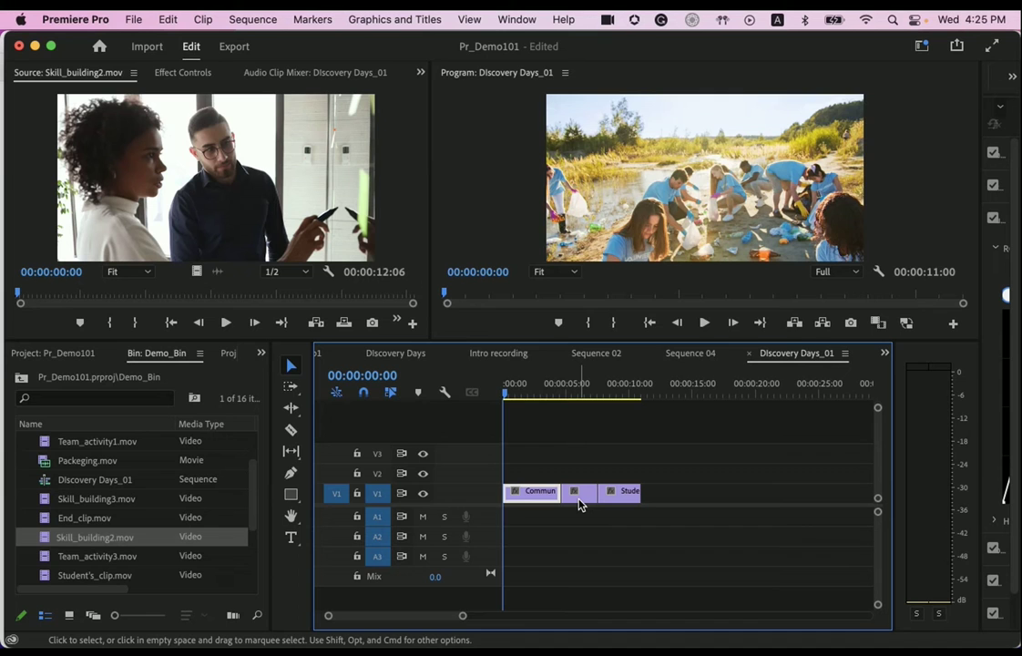
key(Down)
key(Down)
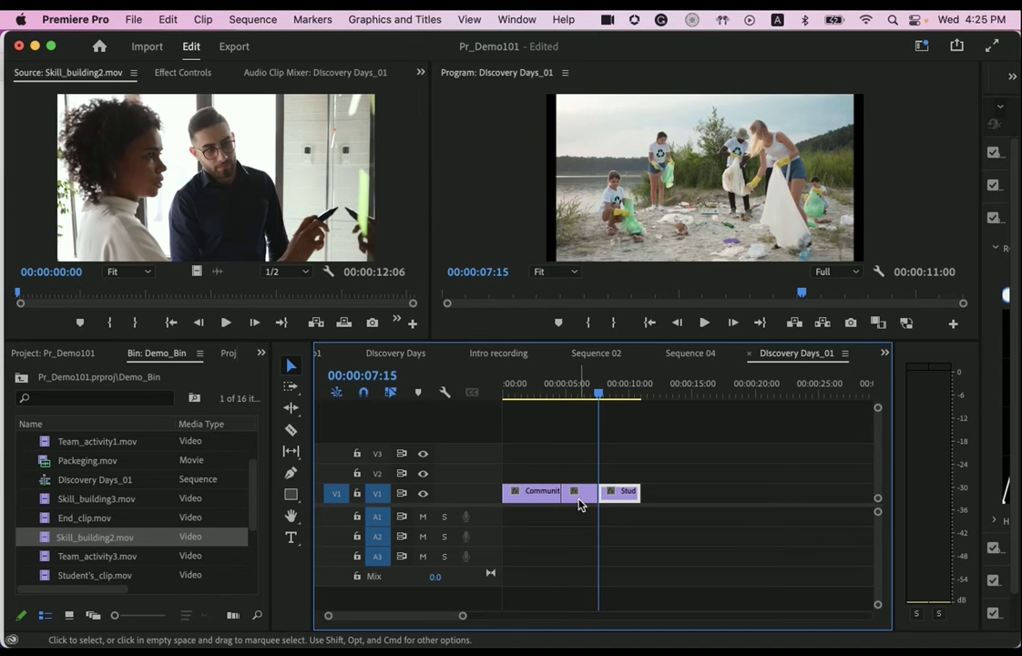
key(Down)
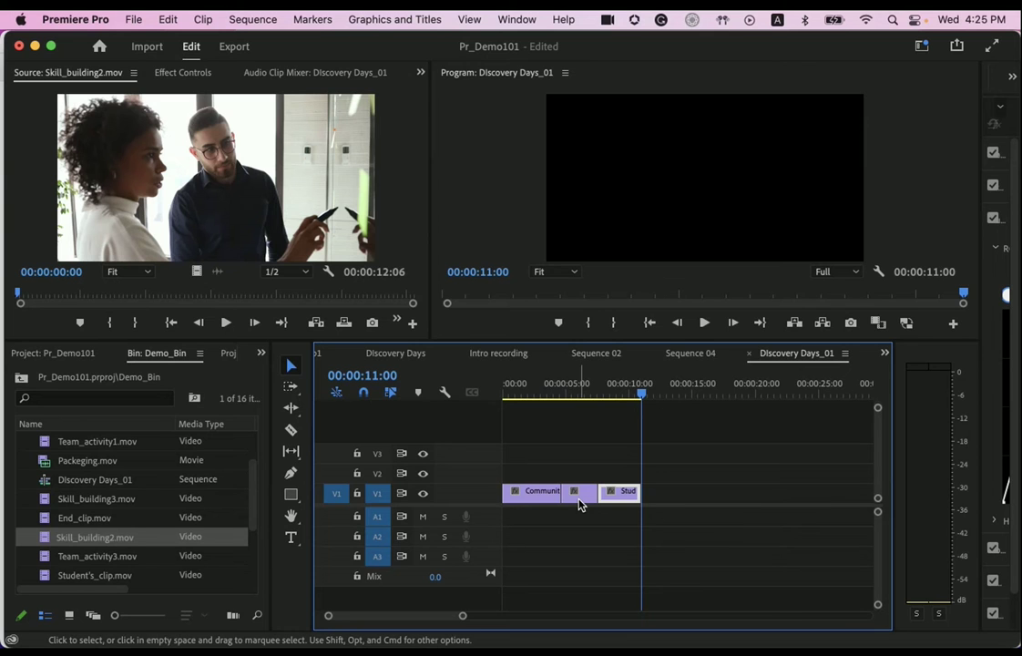
key(Up)
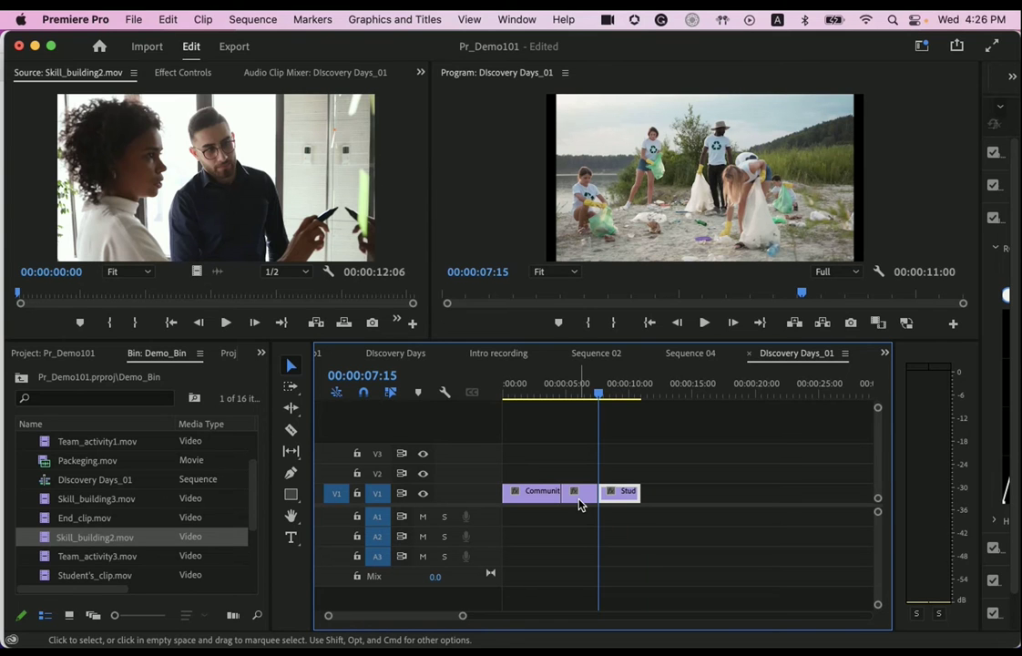
click(316, 323)
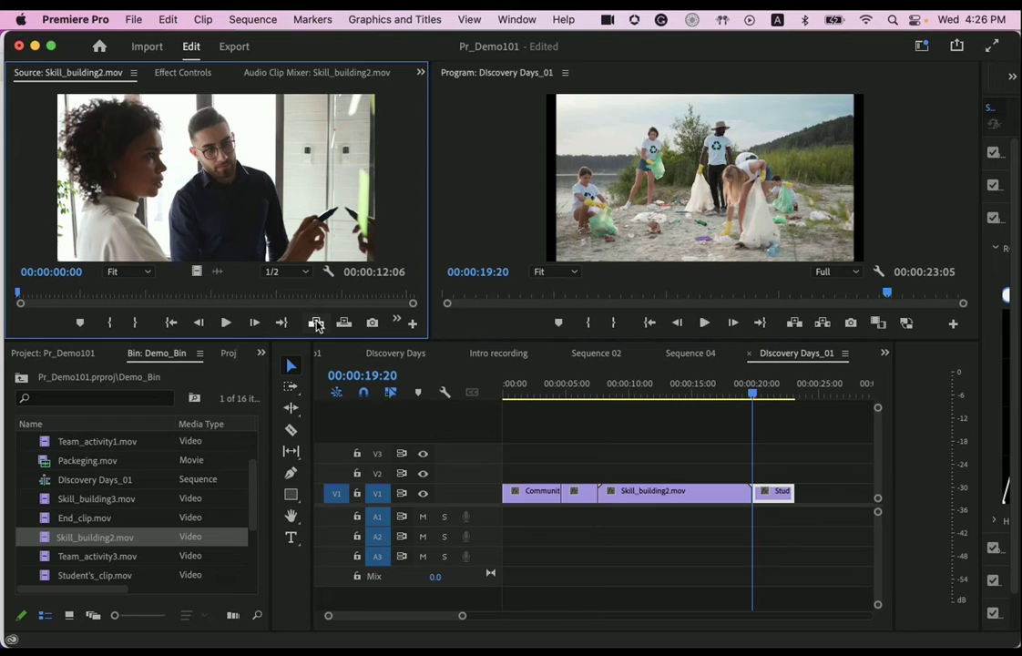
- Load Team_activity4.mov from the Demo_Bin in the Source Monitor
scroll(114, 570, down, 5)
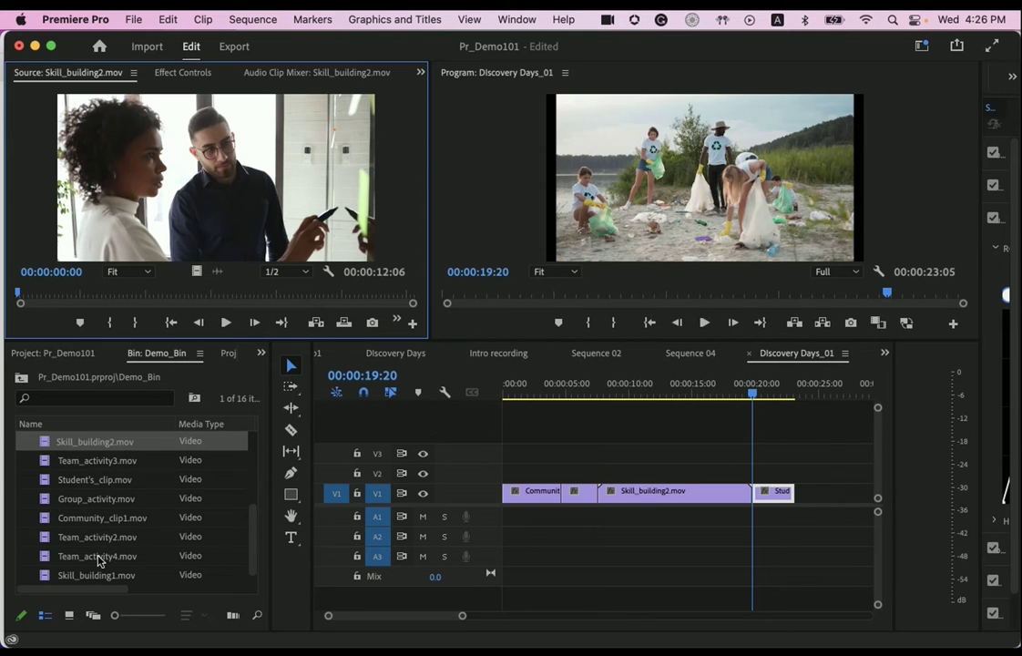
click(98, 556)
double_click(43, 554)
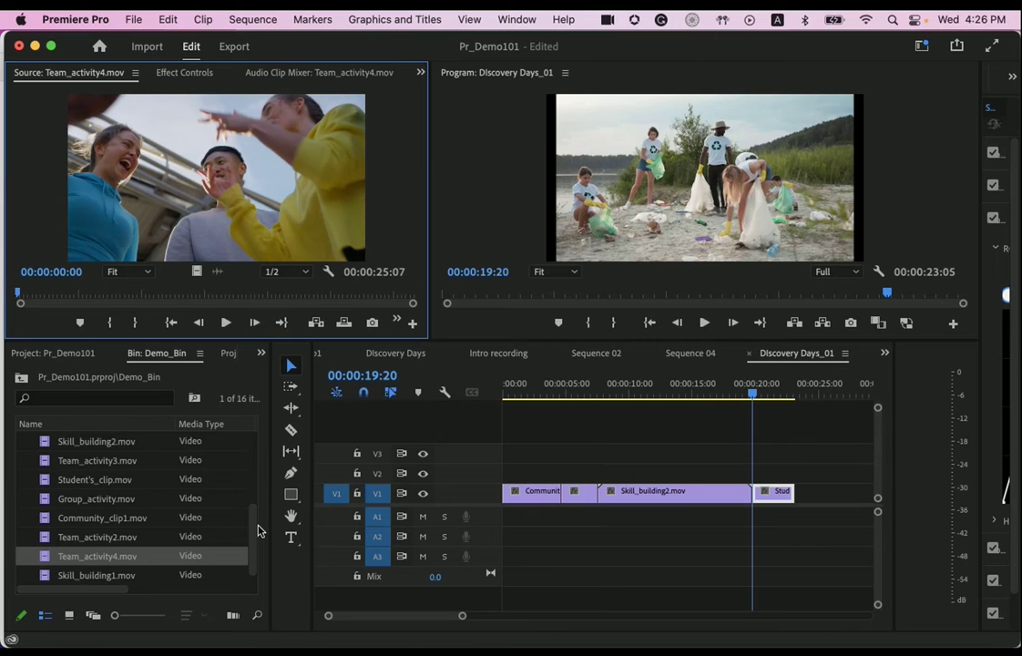
click(98, 559)
click(41, 557)
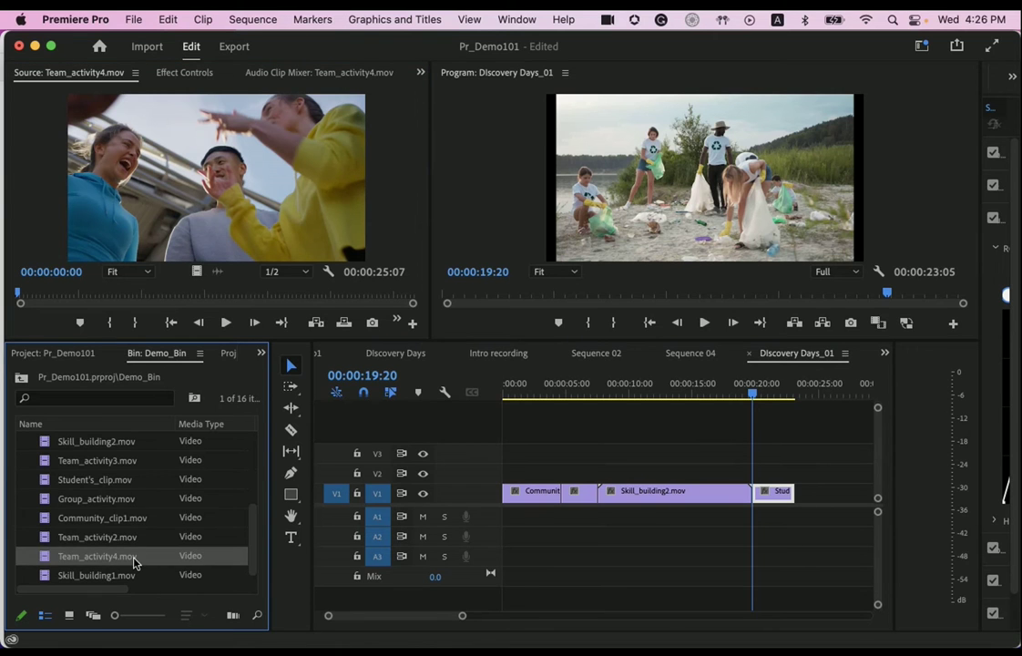
- Insert the full Team_activity4.mov on V1 at the 00:00:04:18 cut and fit the whole sequence in the Timeline view
click(783, 434)
key(End)
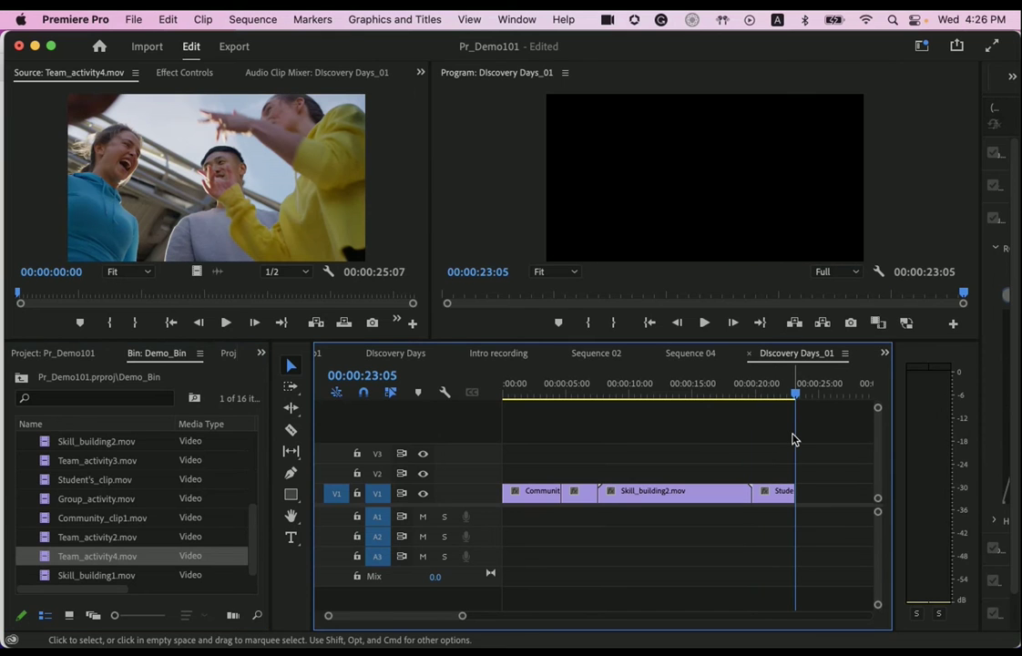
key(Up)
key(Up)
key(Up)
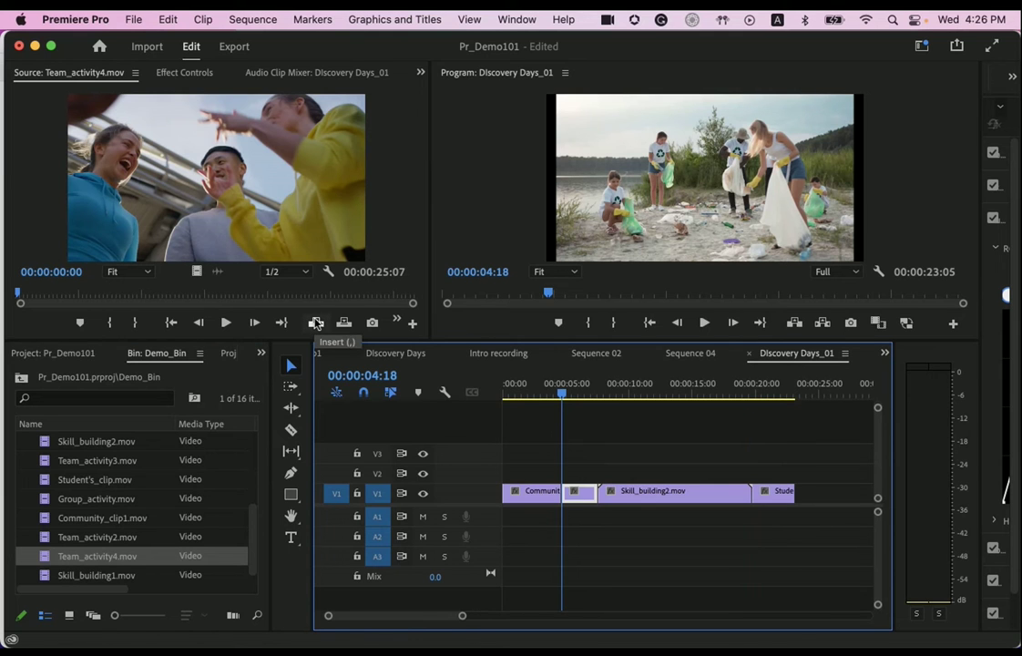
key(comma)
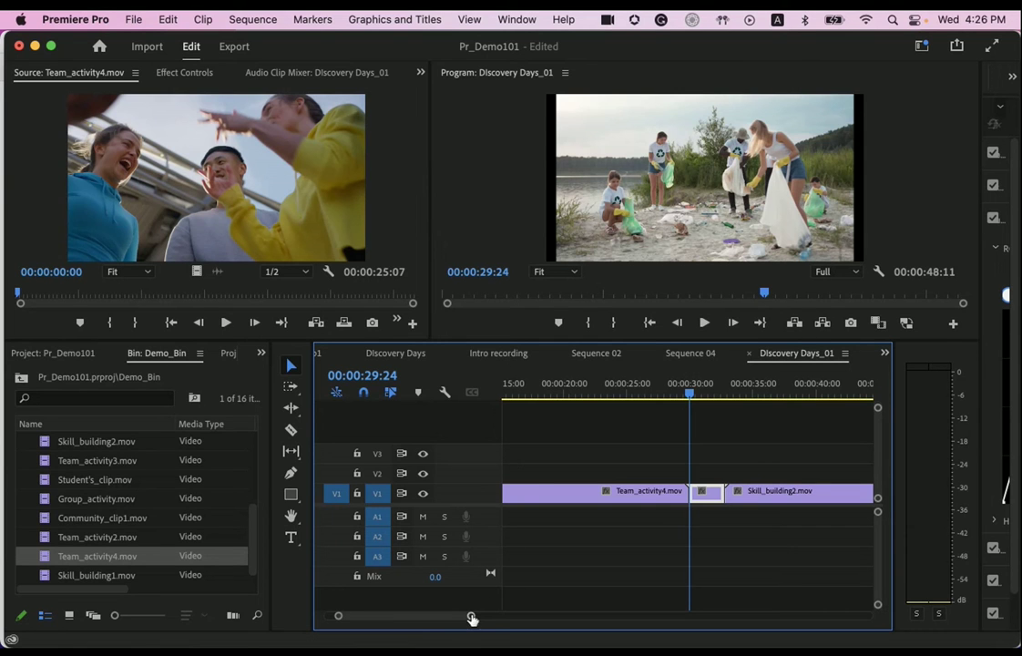
drag(470, 616, 548, 623)
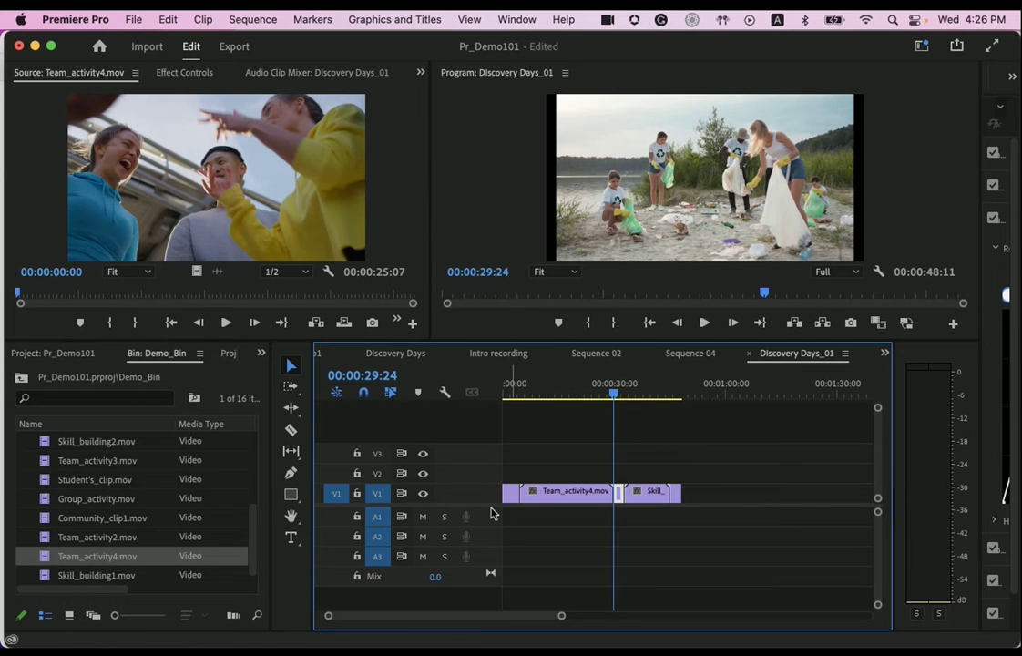
- Patch the source video to V2 and insert the full Skill_building1.mov there at 00:00:29:24
click(333, 476)
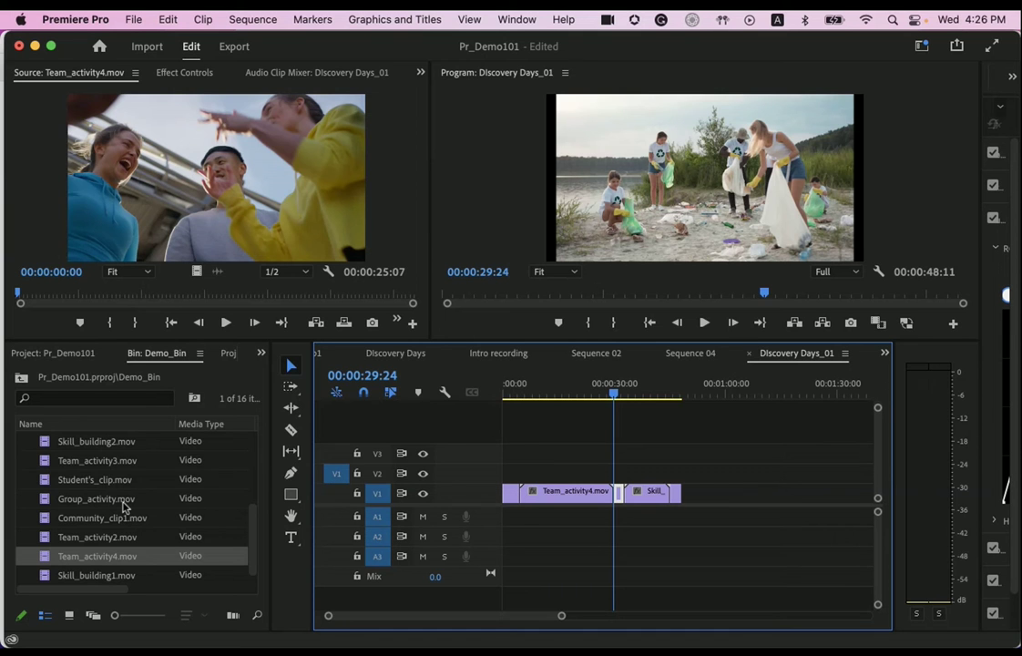
double_click(98, 574)
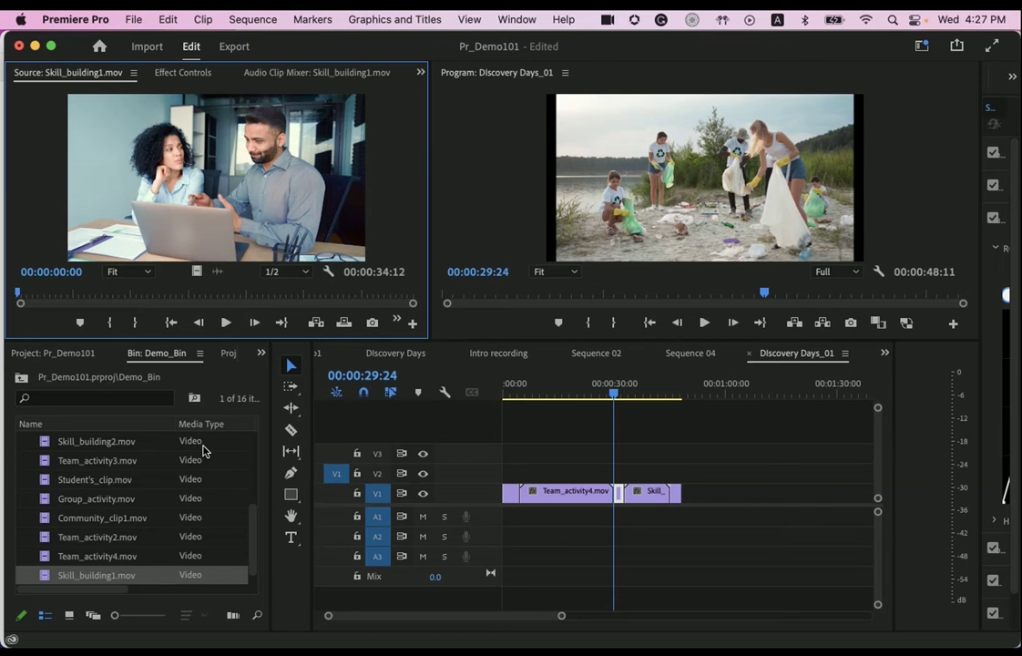
click(642, 425)
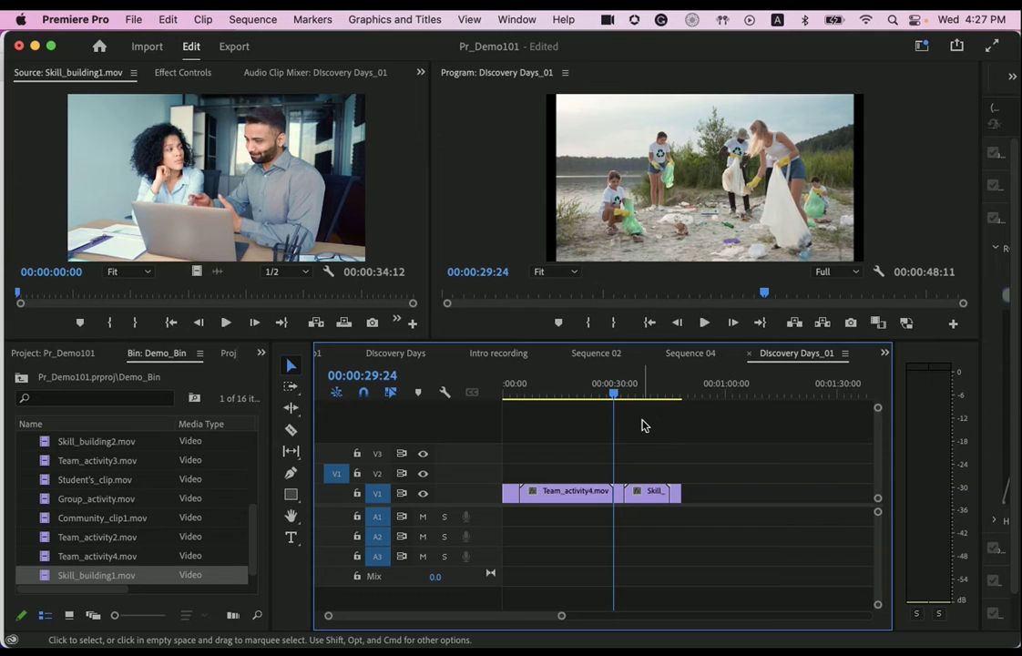
key(comma)
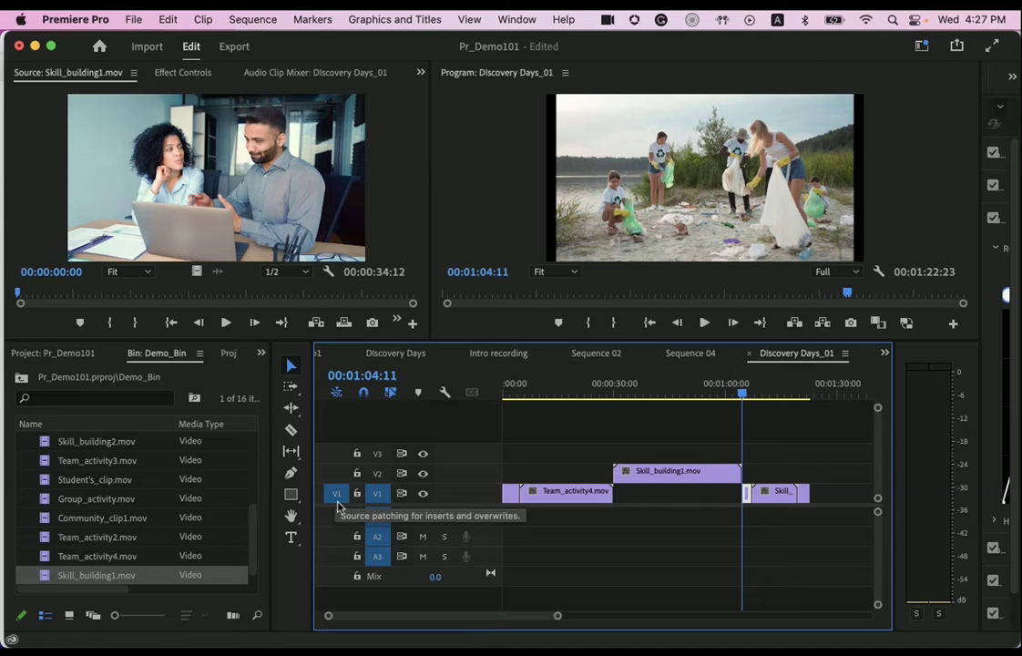
- Patch the source video back to V1 and move the Skill_building1.mov clip from V2 straight down into the V1 gap
click(335, 493)
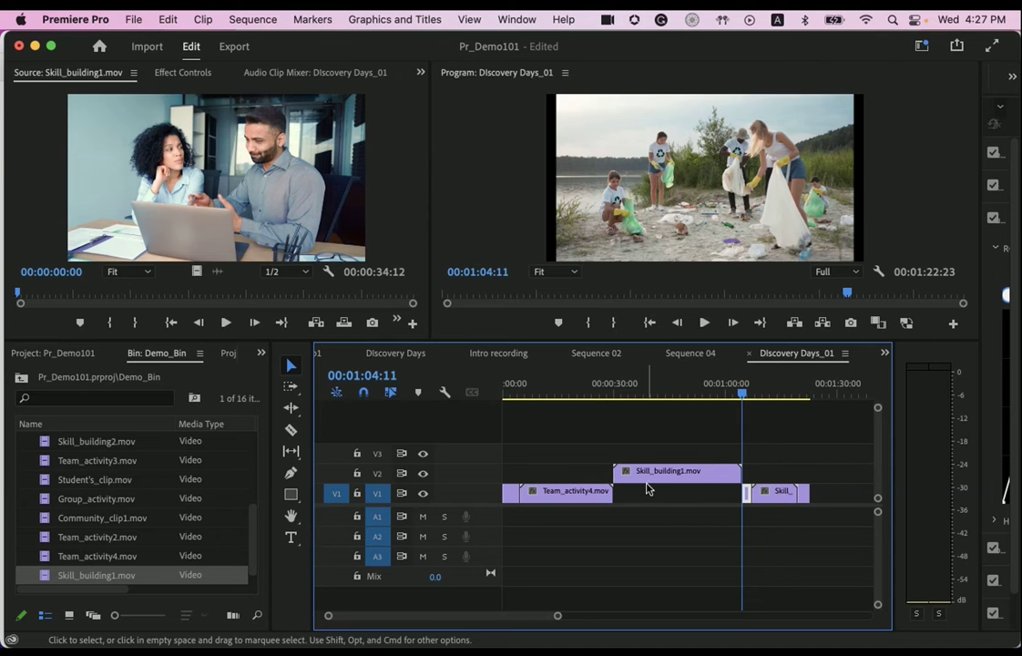
drag(650, 475, 649, 492)
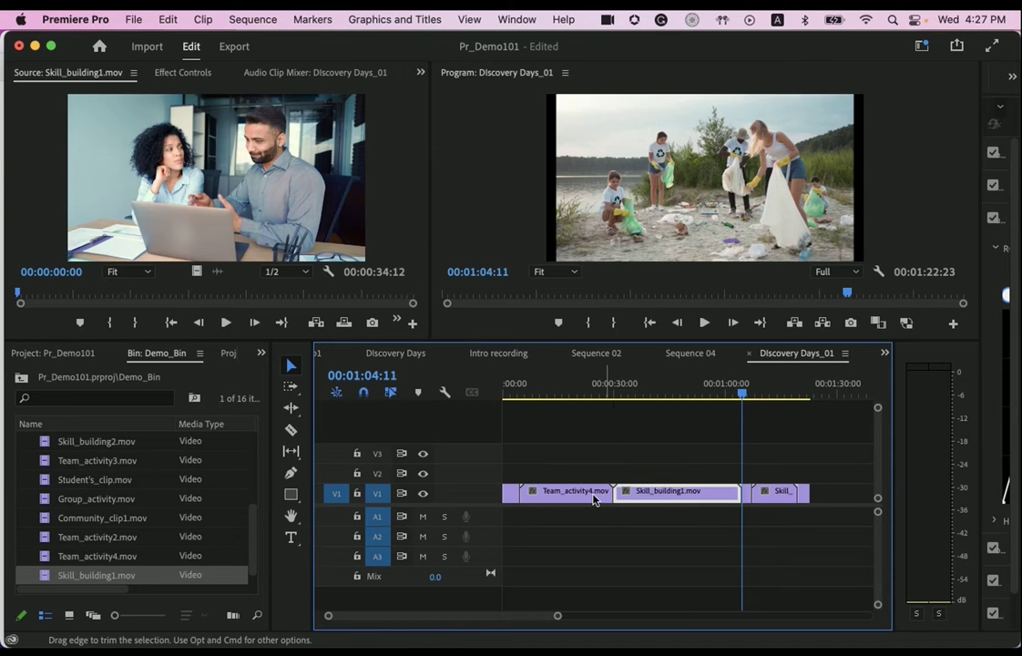
- Patch the source video to V2 and place Community_clip1.mov from the Demo_Bin after the last clip on V1
click(336, 473)
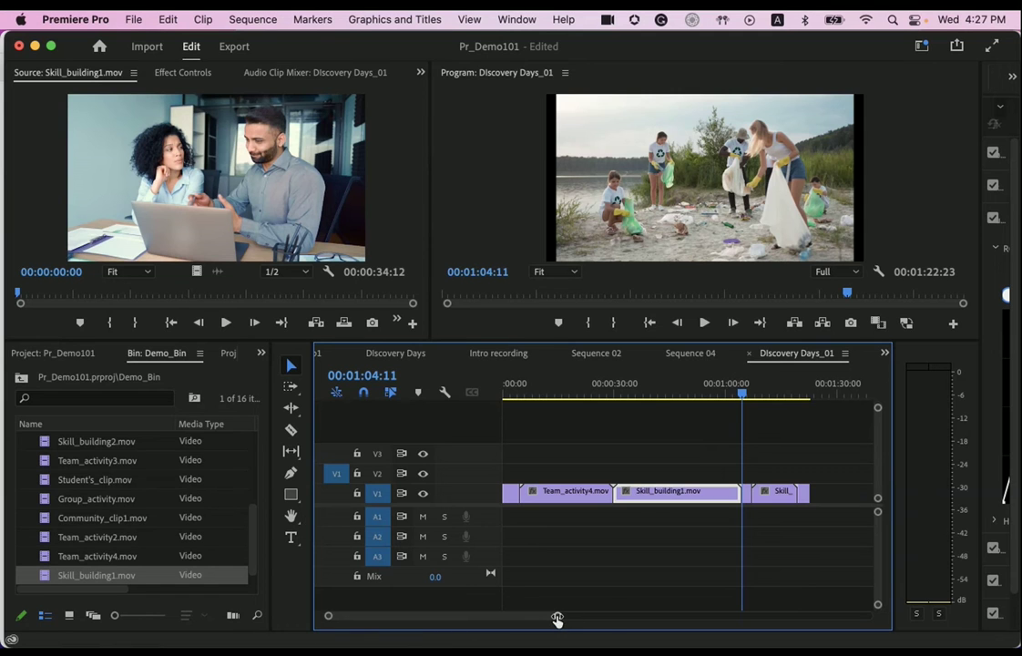
drag(557, 616, 611, 619)
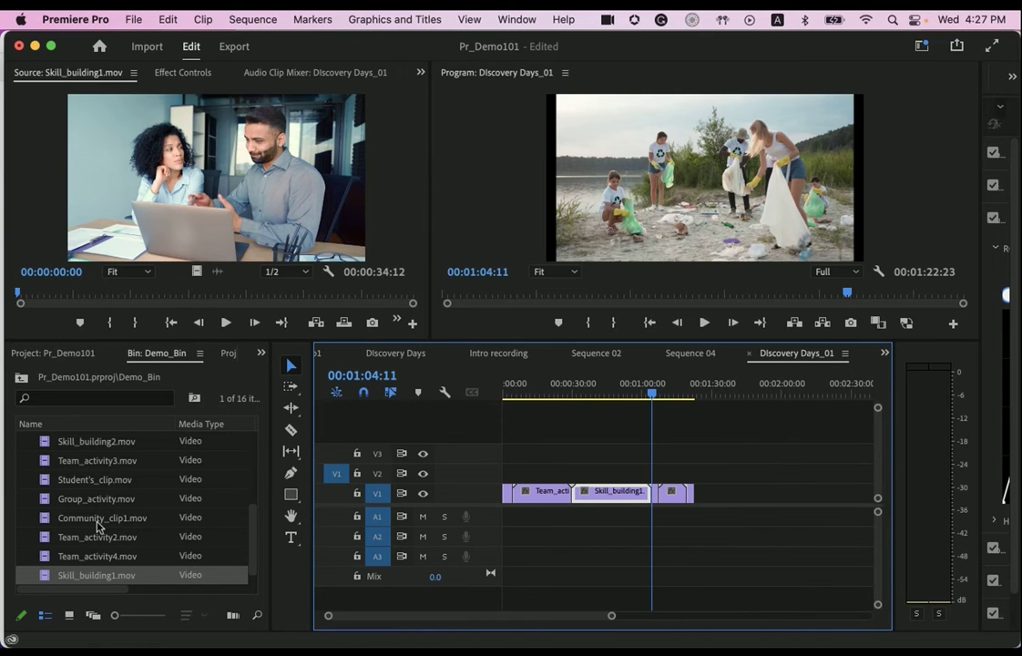
click(215, 524)
drag(215, 524, 701, 490)
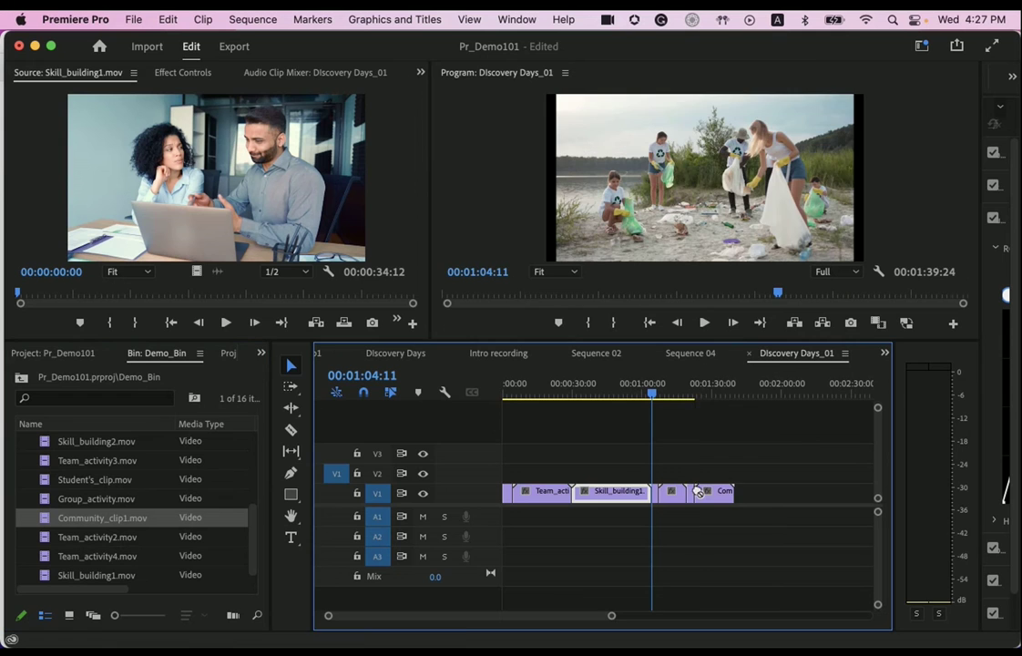
- Open the Community_clip1 sequence of project Demo12 and hide the output of video track V2
click(361, 391)
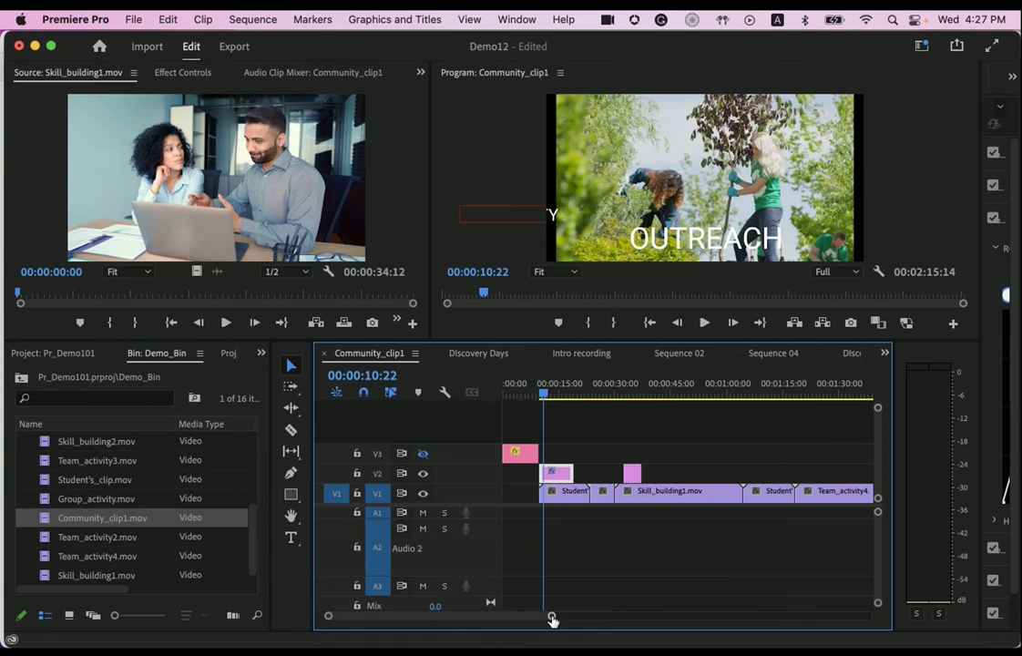
drag(552, 618, 631, 618)
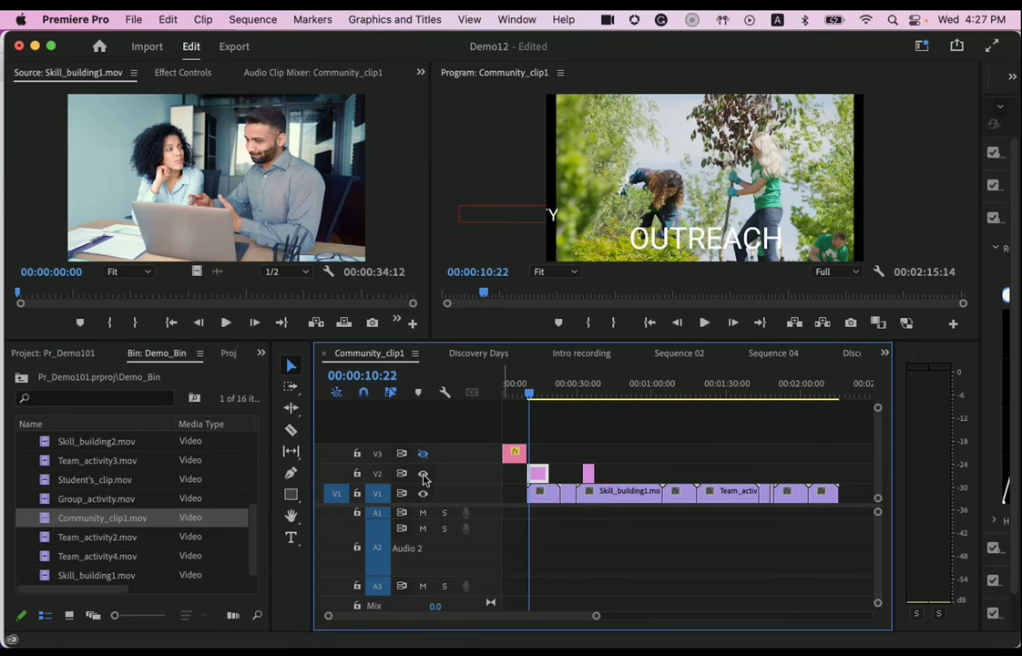
click(422, 474)
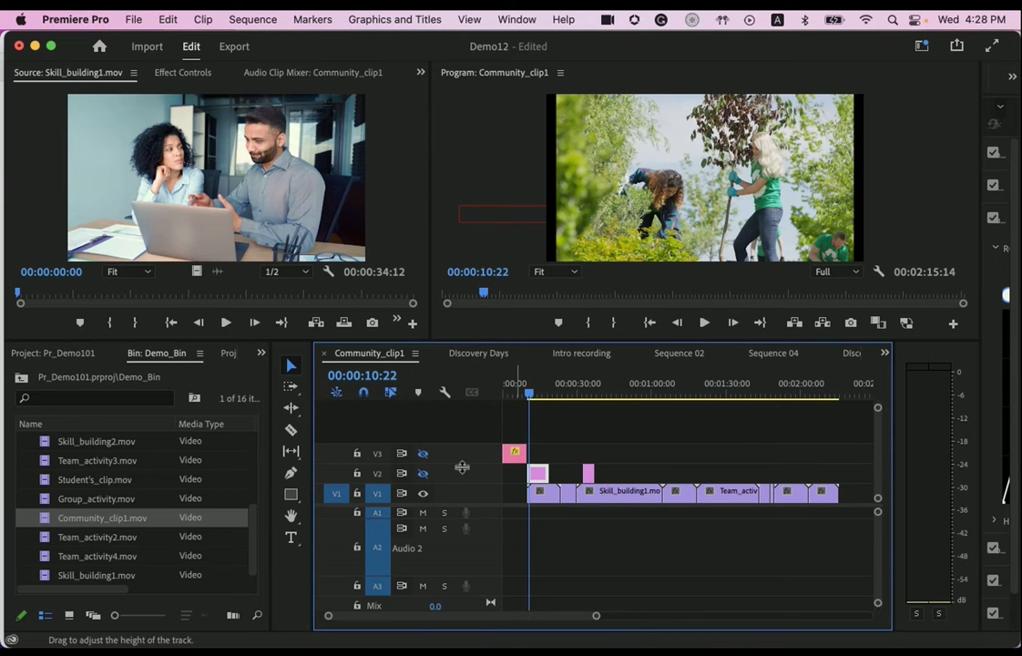
- Scrub the Community_clip1 sequence to 00:00:15:02 and back to 00:00:07:10
mouse_move(533, 399)
mouse_down()
mouse_move(798, 397)
mouse_move(540, 398)
mouse_up()
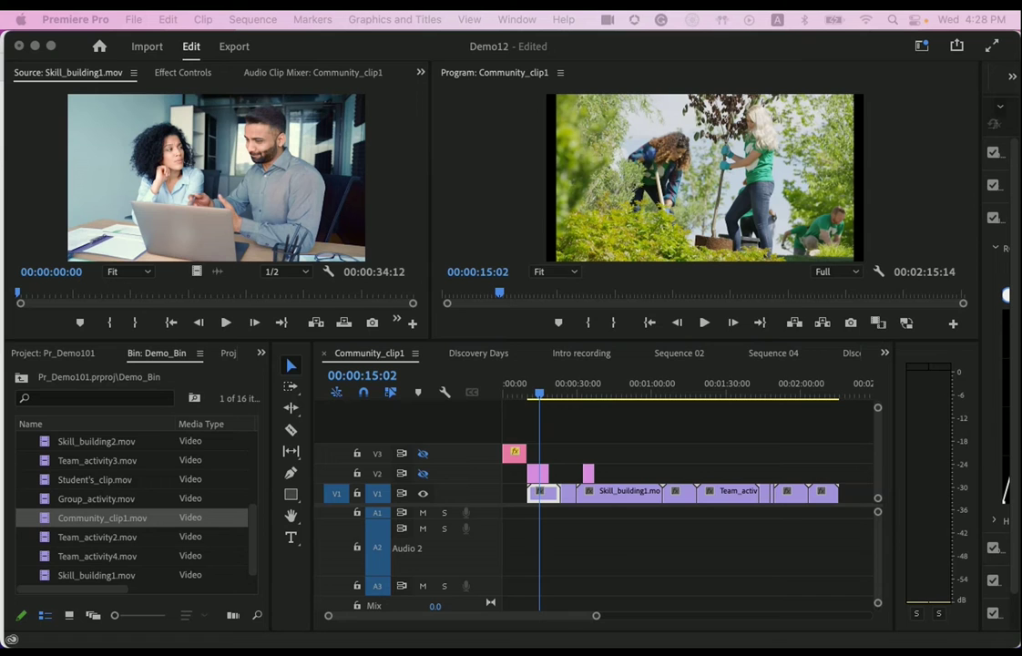
click(603, 501)
click(602, 499)
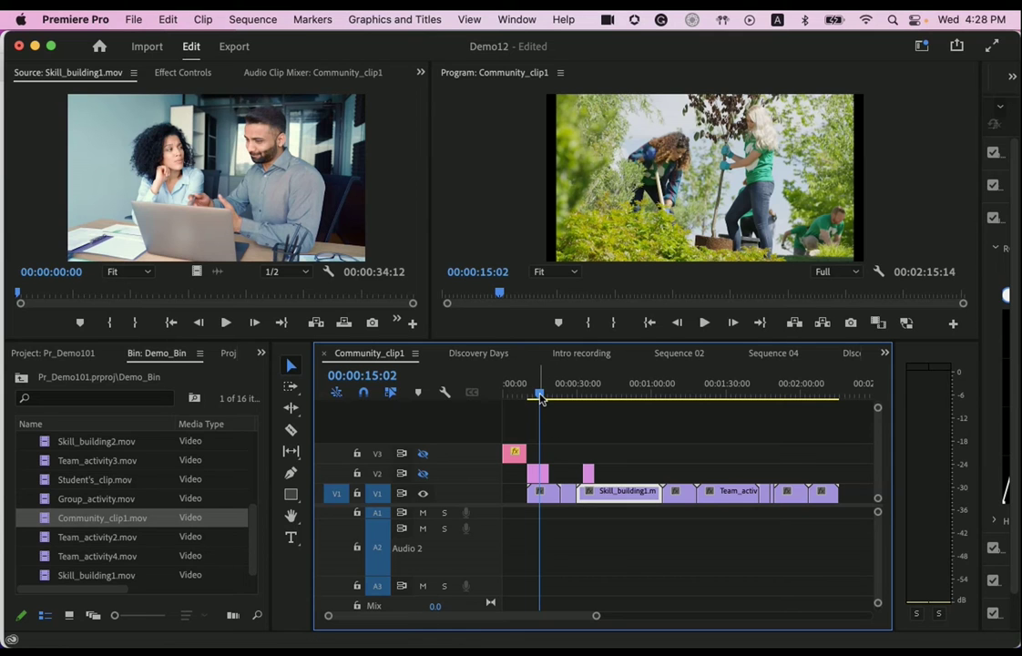
mouse_move(540, 397)
mouse_down()
mouse_move(504, 392)
mouse_move(522, 392)
mouse_up()
- Bring an audio file from Finder into the Community_clip1 sequence, placing it on A1 at the sequence start
scroll(183, 519, up, 5)
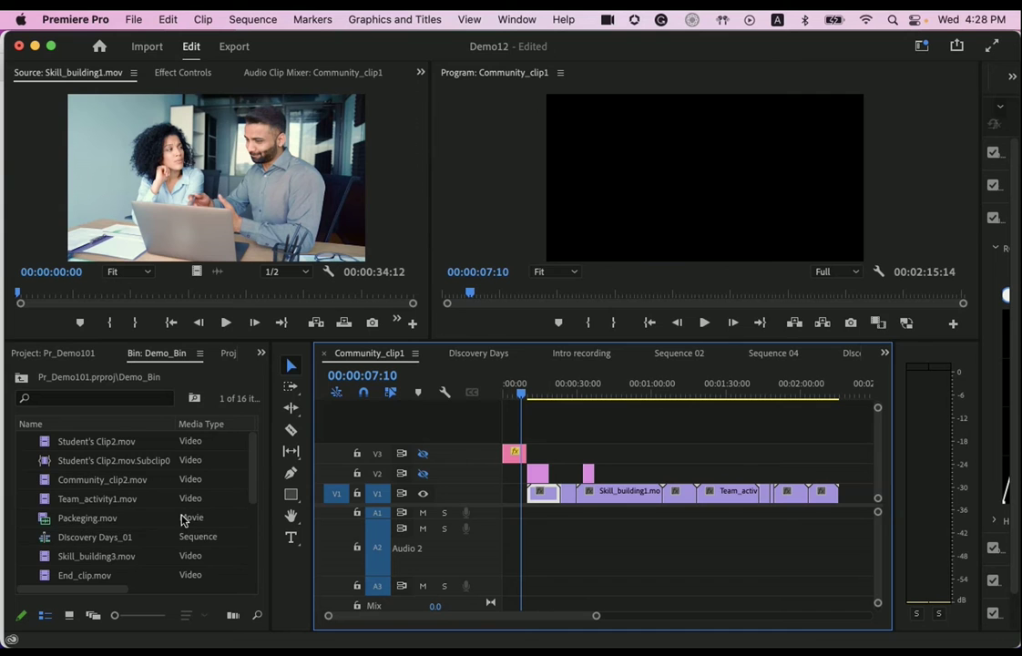
scroll(136, 538, down, 5)
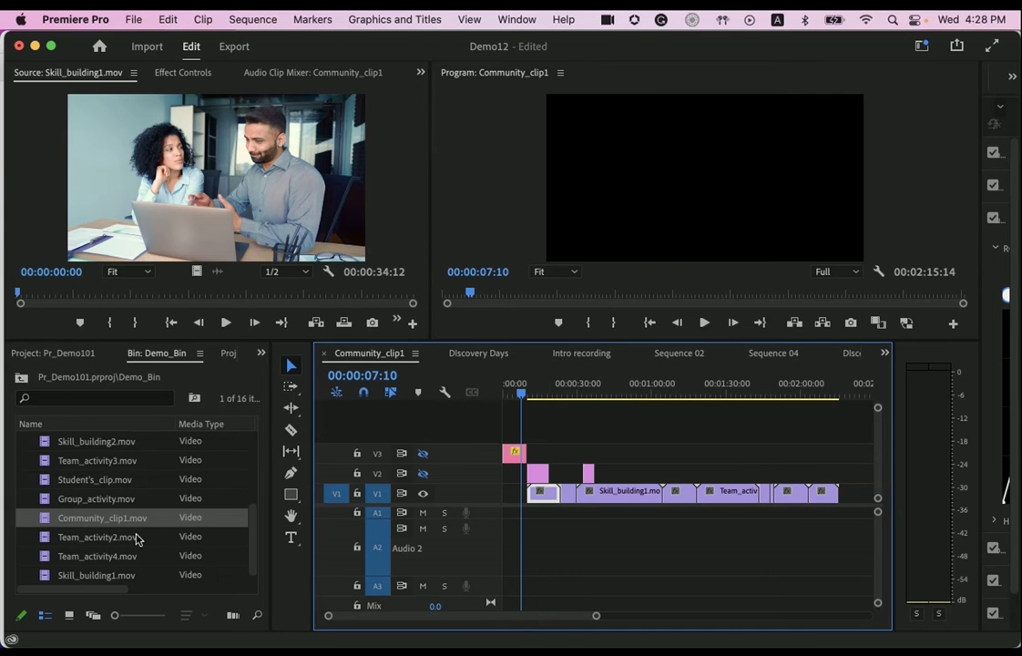
scroll(137, 537, up, 5)
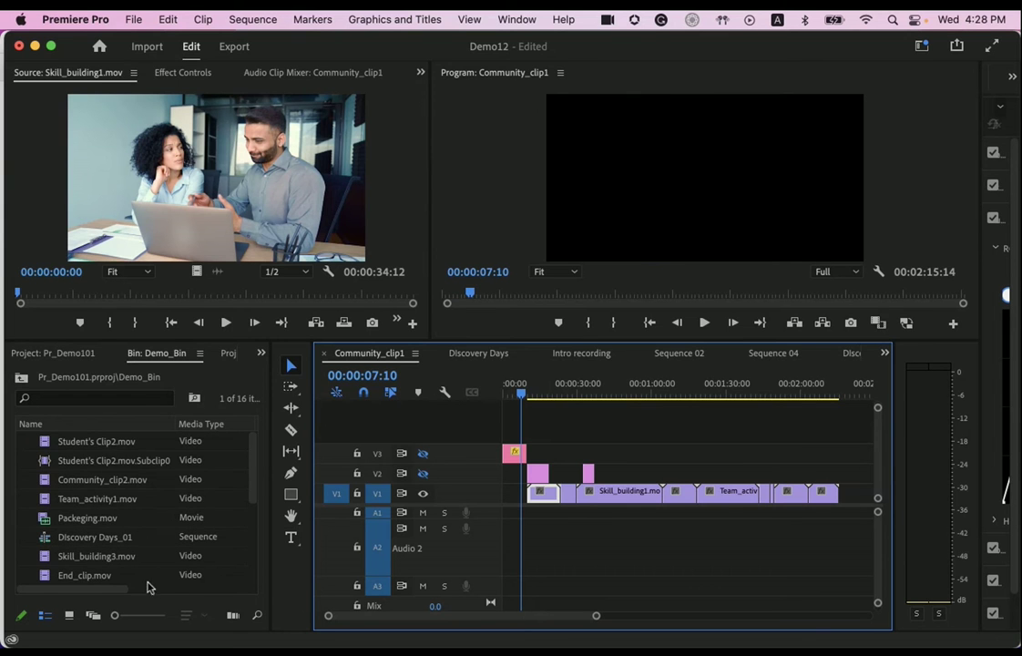
scroll(105, 499, down, 5)
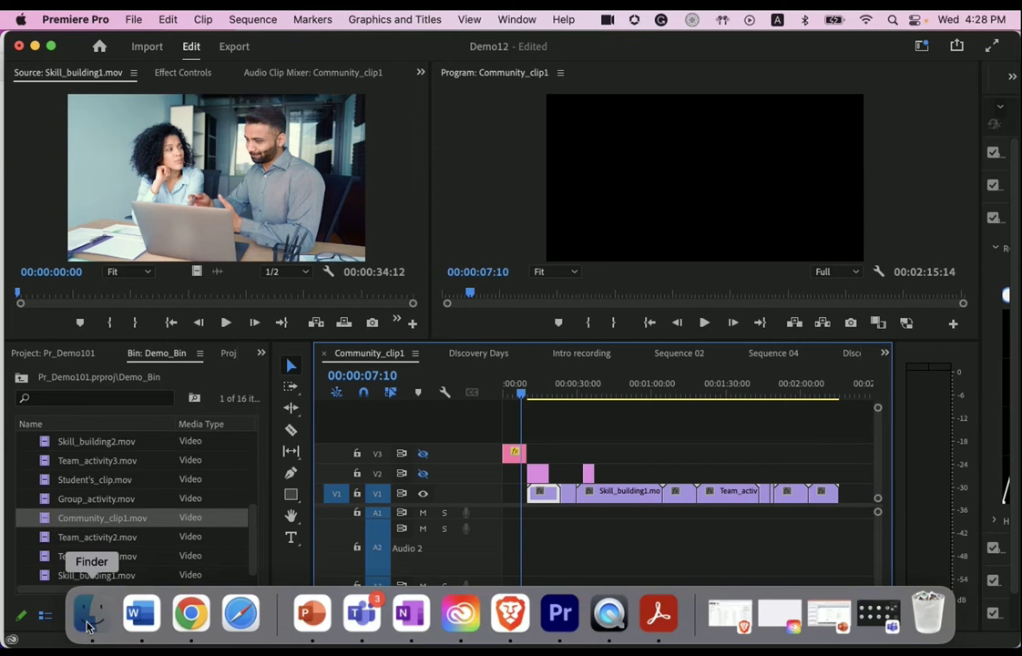
click(88, 625)
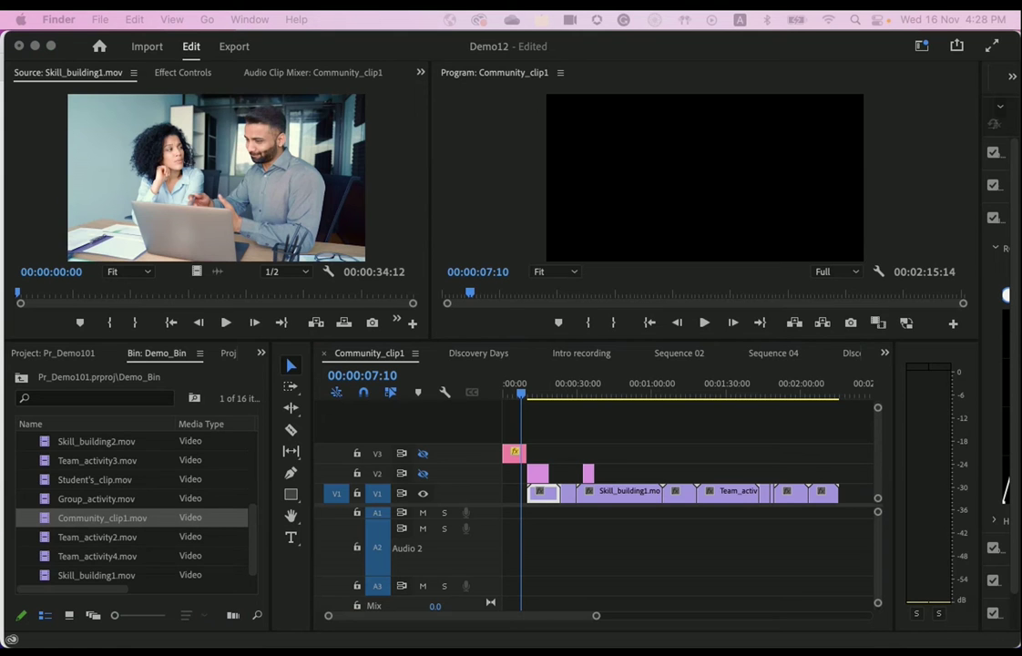
drag(1, 520, 498, 515)
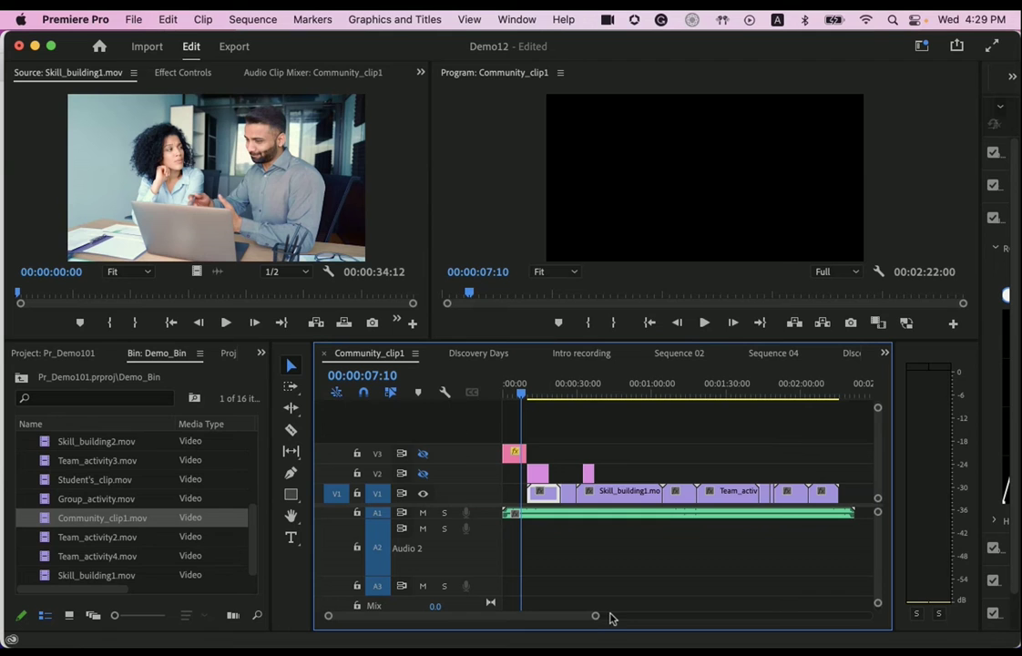
- Play the sequence from 00:00:07:10 with the new audio and stop at 00:00:12:15
mouse_move(594, 619)
mouse_down()
mouse_move(641, 616)
mouse_move(575, 618)
mouse_up()
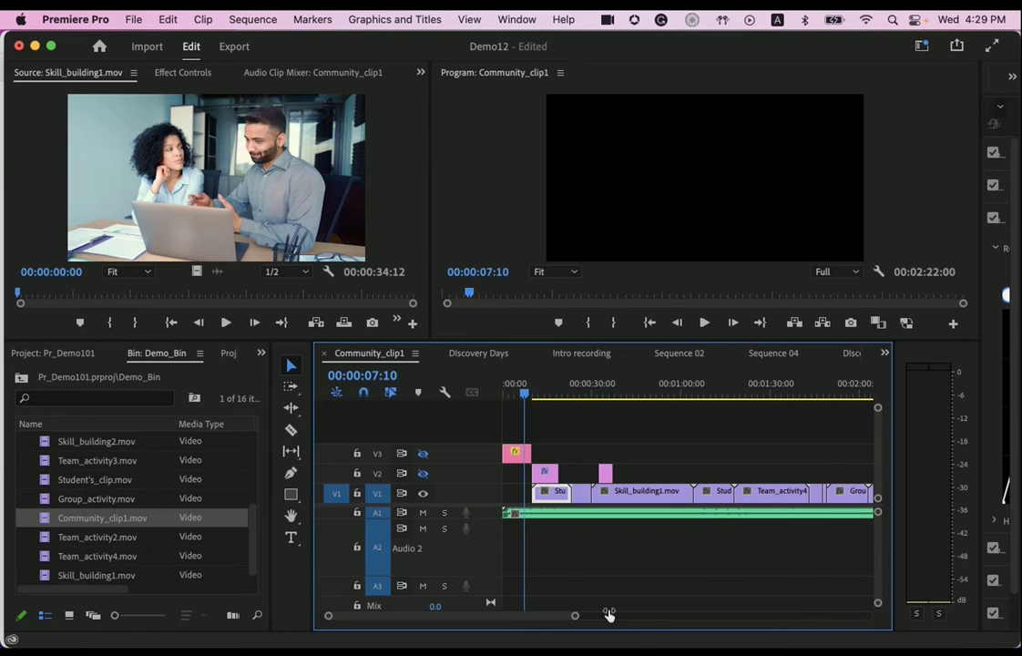
click(702, 324)
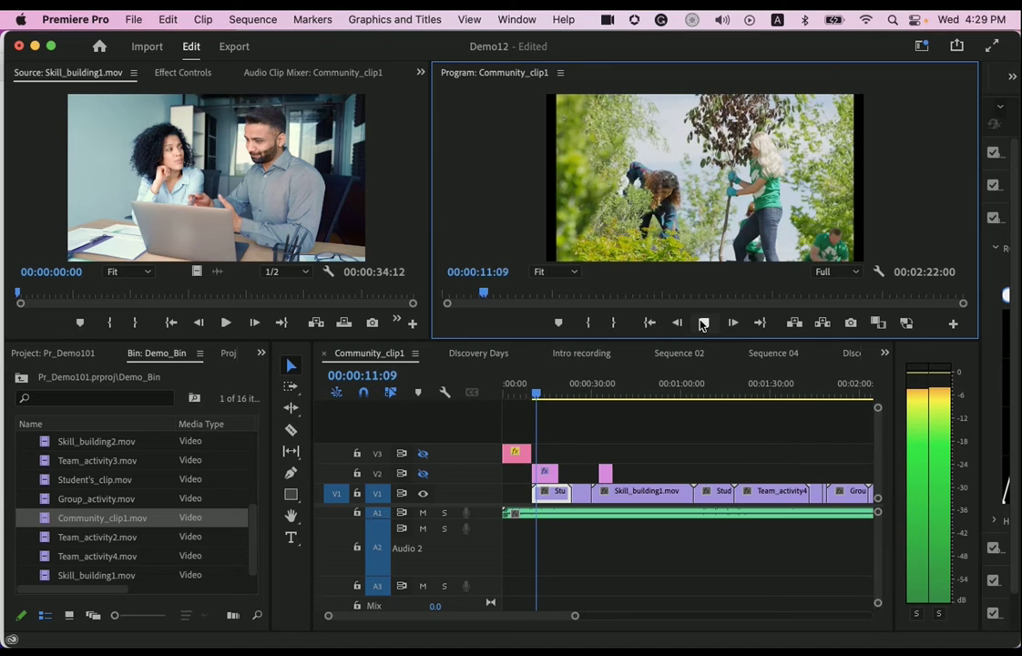
click(702, 323)
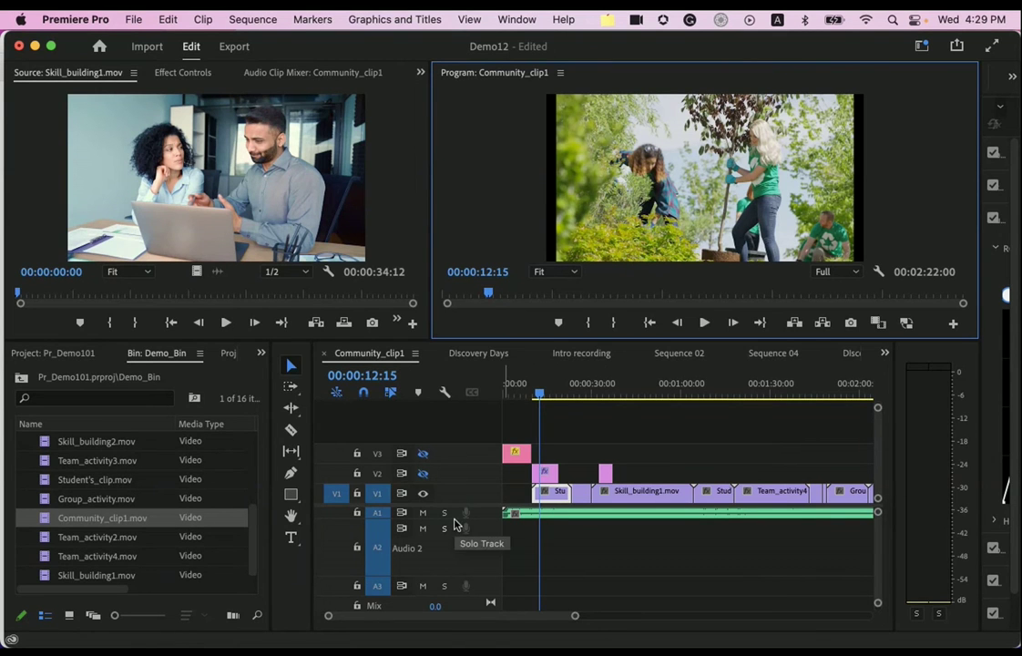
- Increase the height of the Audio 1 track, widen the Timeline and give the audio tracks more room than the video tracks
drag(454, 519, 458, 568)
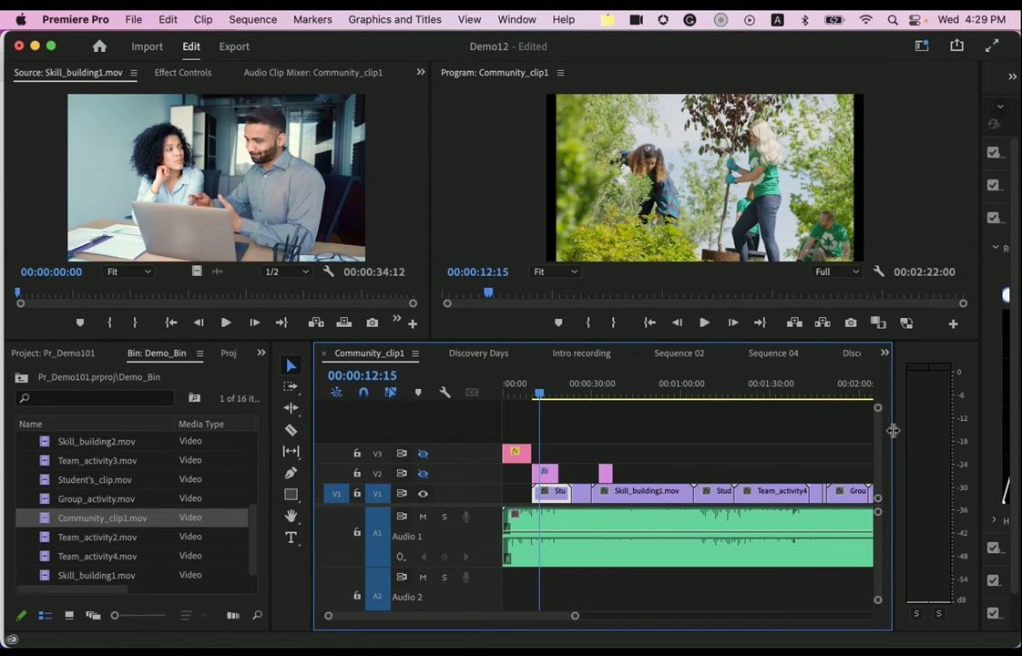
drag(892, 430, 937, 428)
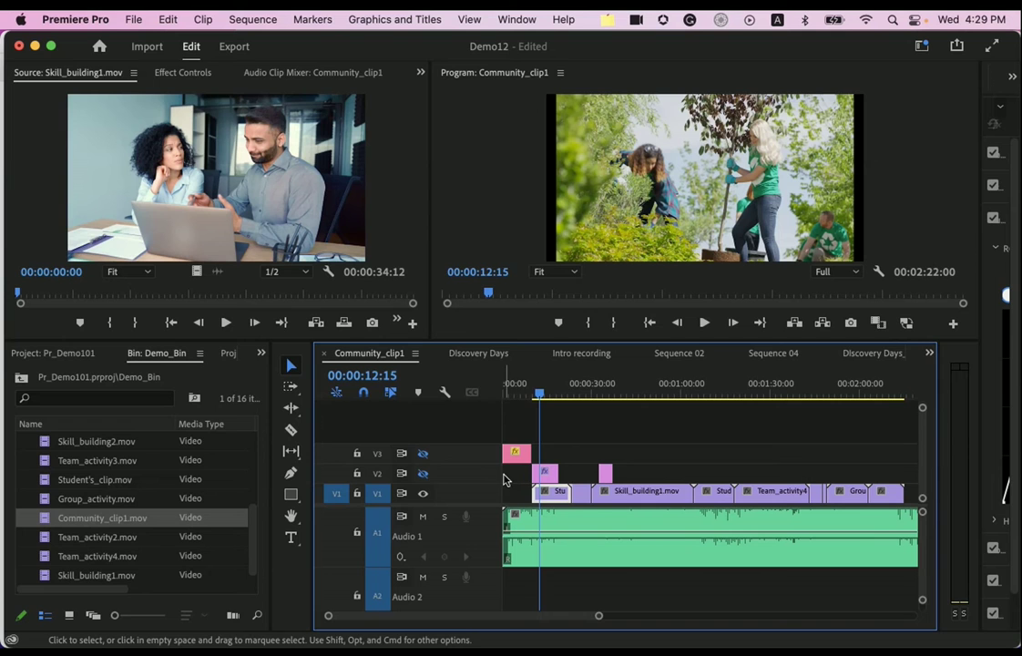
click(469, 473)
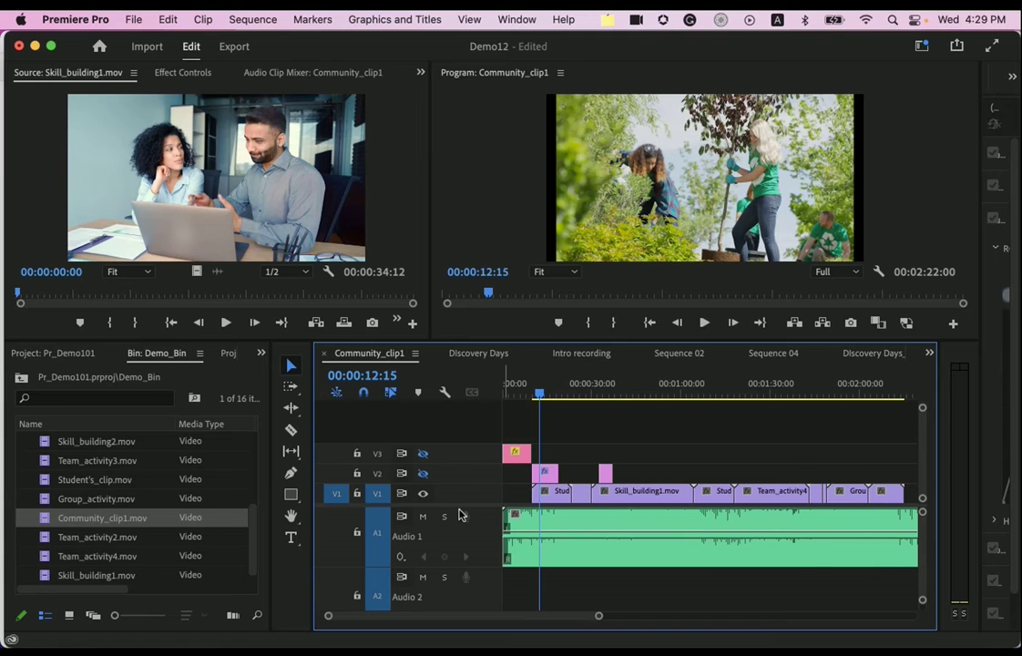
drag(467, 504, 470, 427)
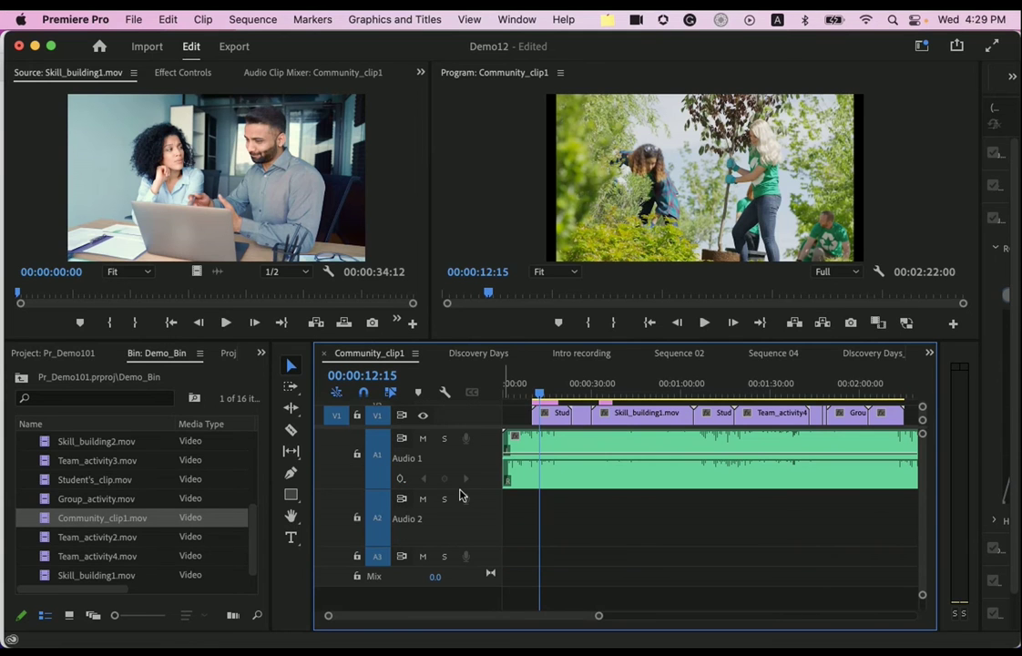
click(448, 497)
click(448, 496)
drag(448, 427, 453, 421)
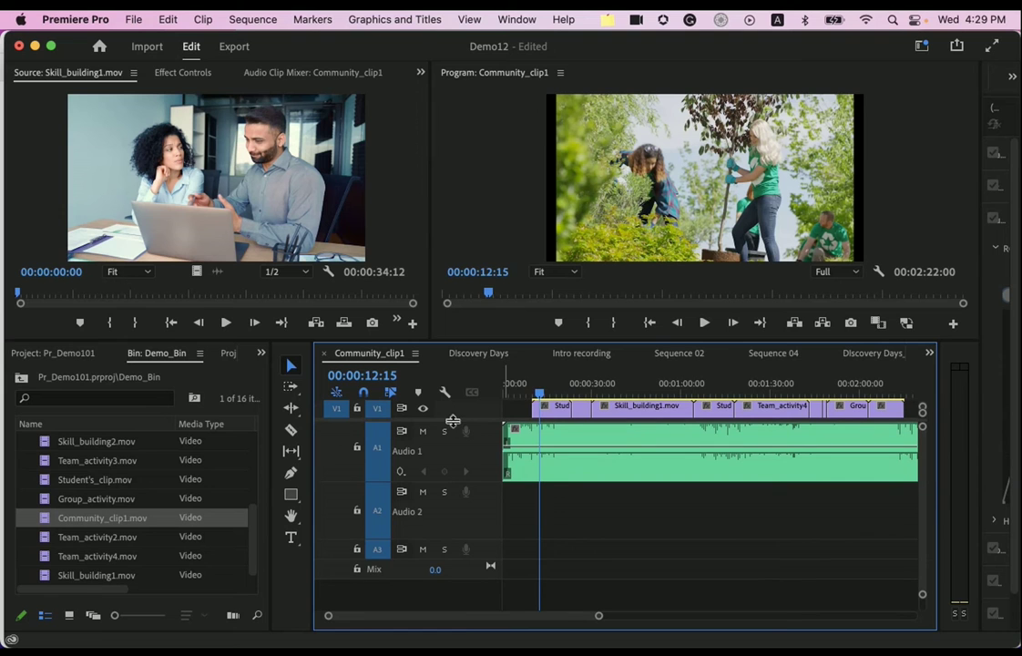
- Play the part of the sequence under the first V1 clip and stop at 00:00:18:13
click(551, 390)
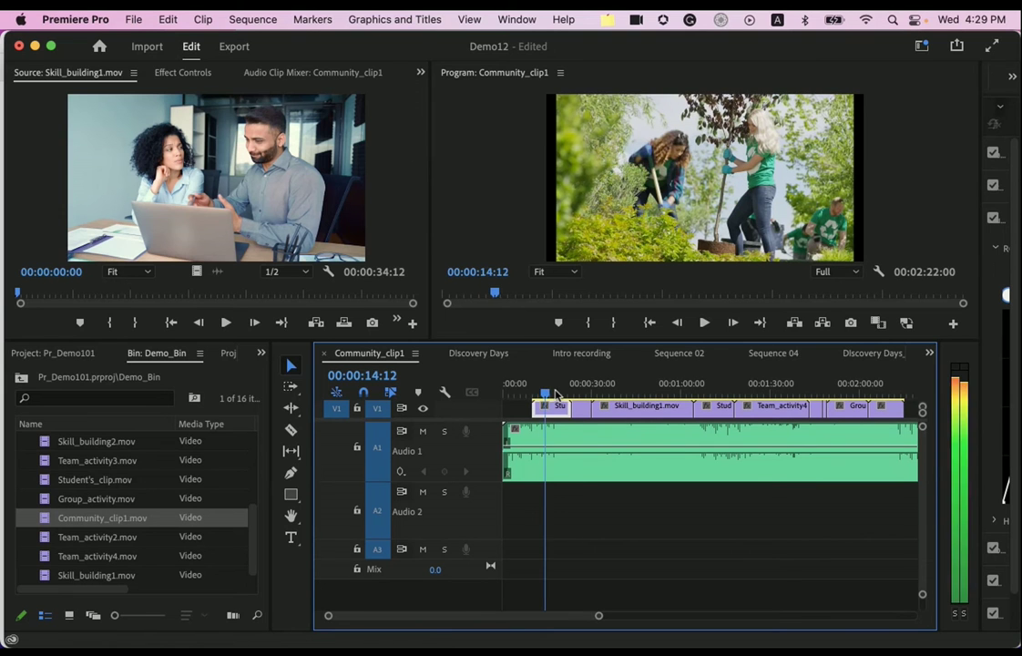
click(704, 323)
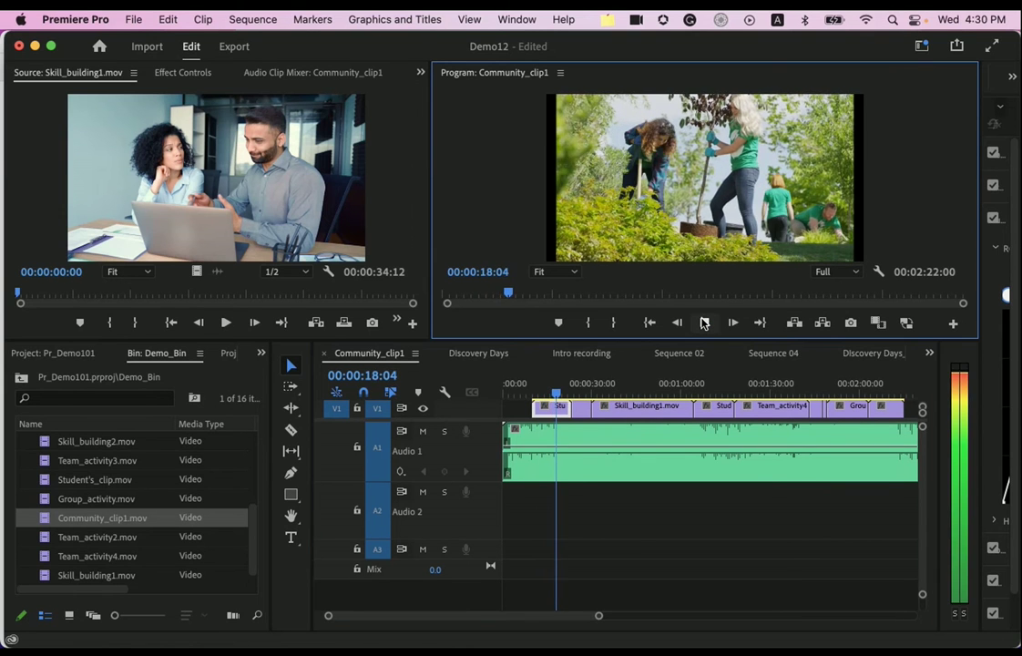
click(704, 322)
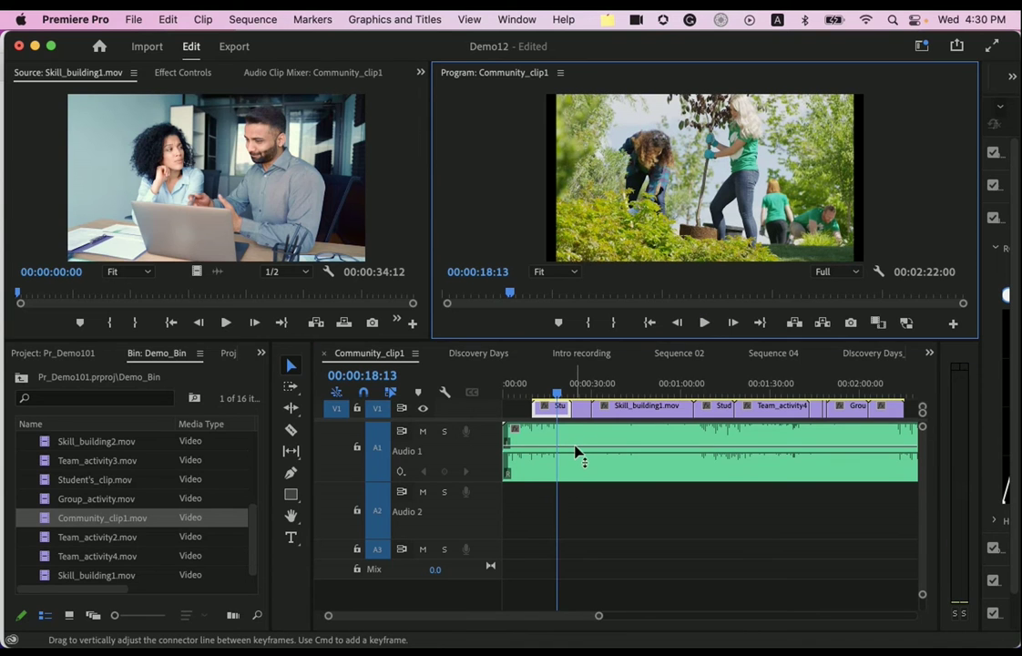
- Adjust the A1 audio clip's volume line, lowering it slightly, auditioning up to 00:00:20:02 and raising it above its starting level
click(575, 452)
drag(575, 452, 574, 453)
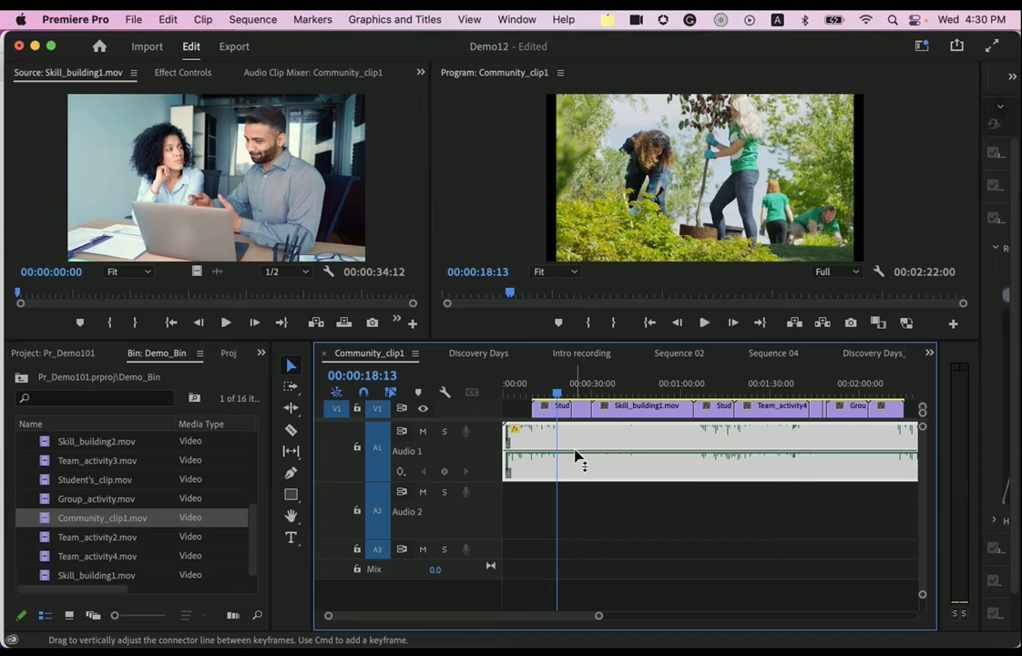
click(703, 322)
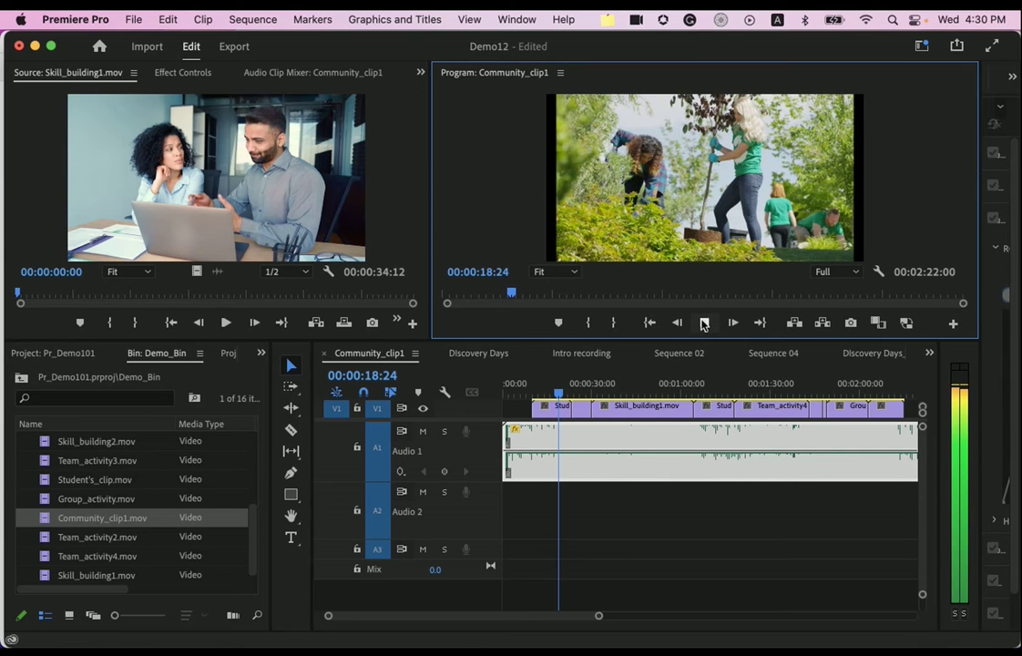
key(space)
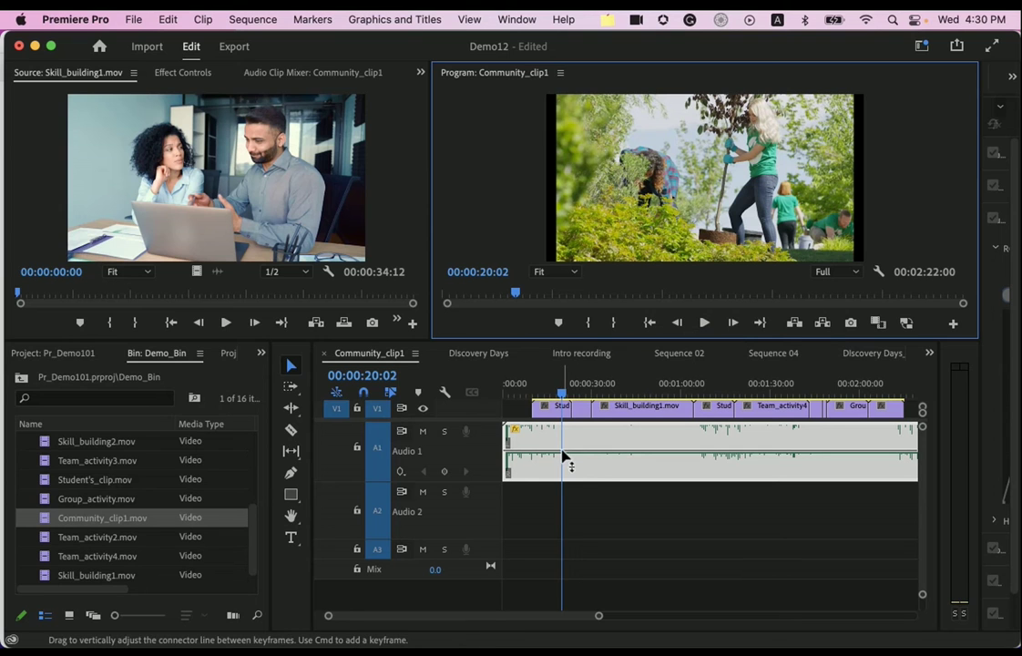
drag(567, 454, 568, 452)
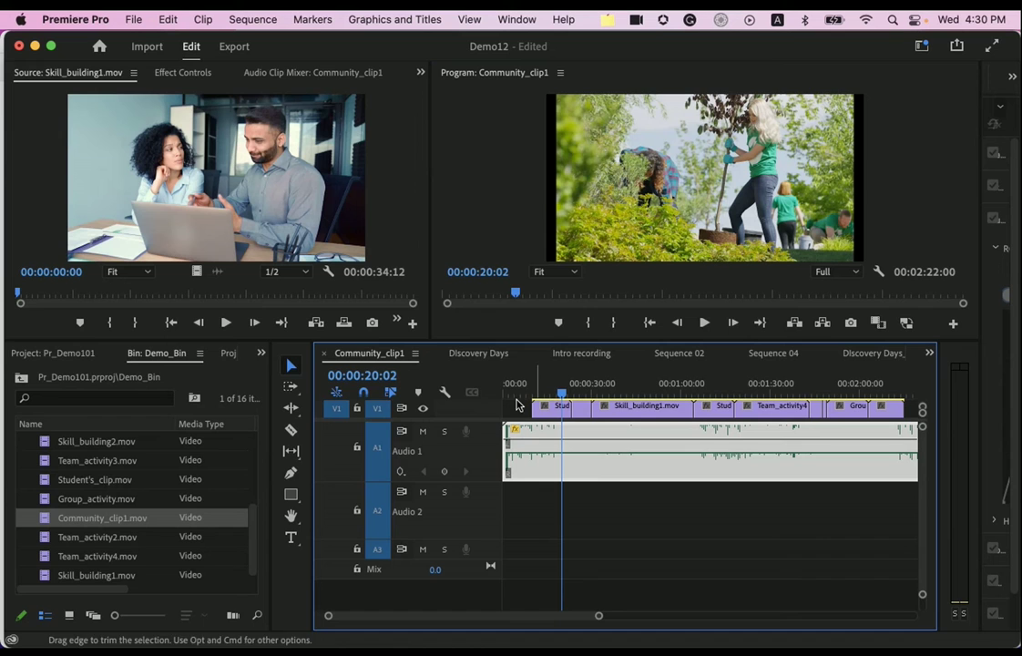
- Add volume keyframes near the start of the A1 audio clip with the Pen tool and lower the volume after the first one
click(290, 472)
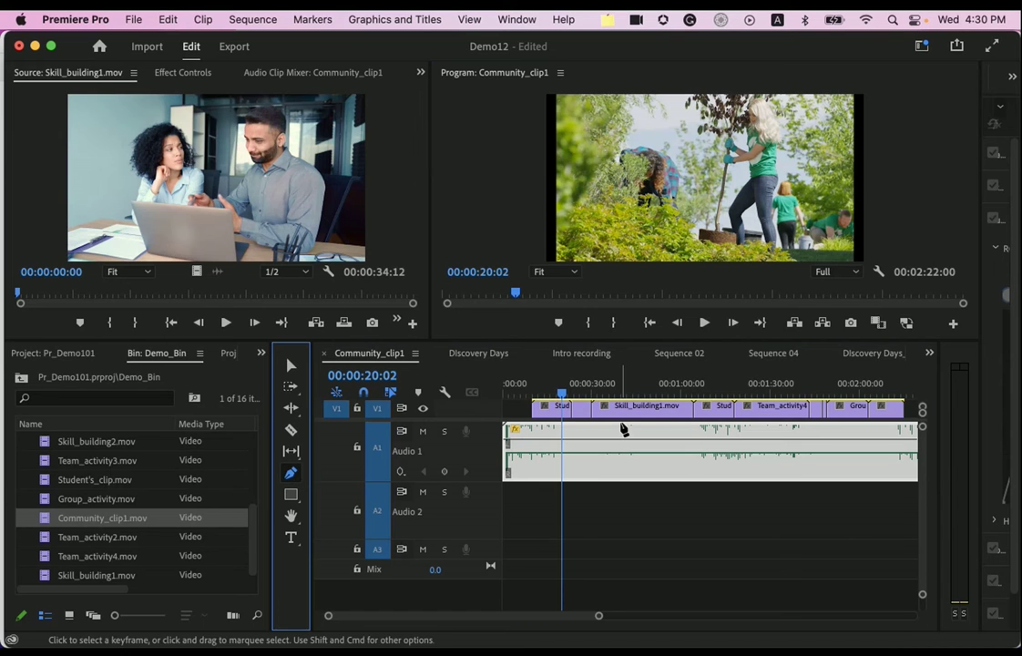
click(512, 439)
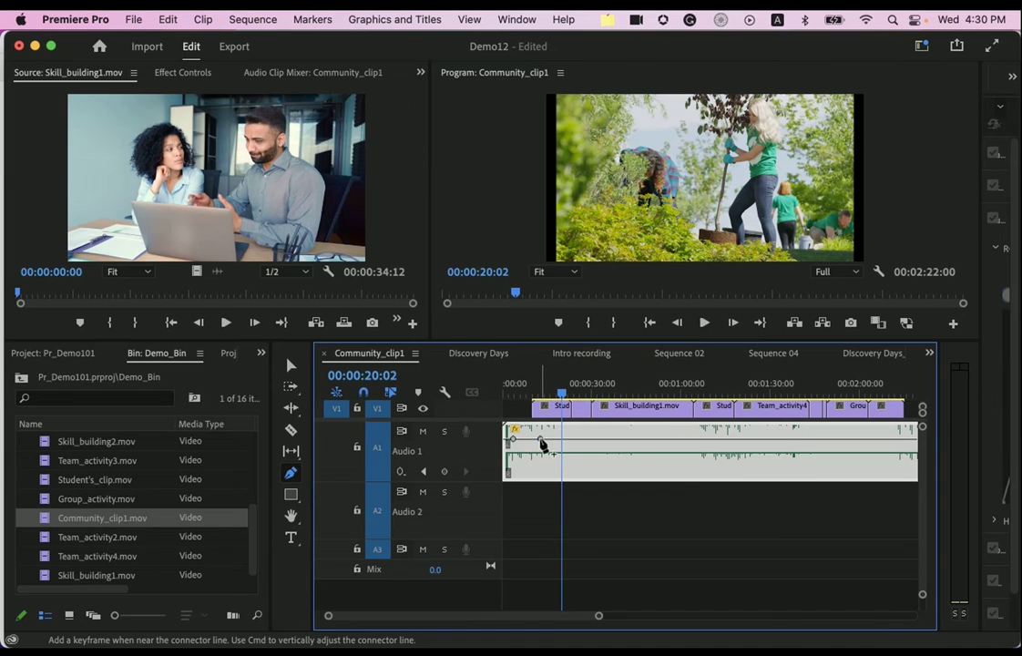
click(540, 440)
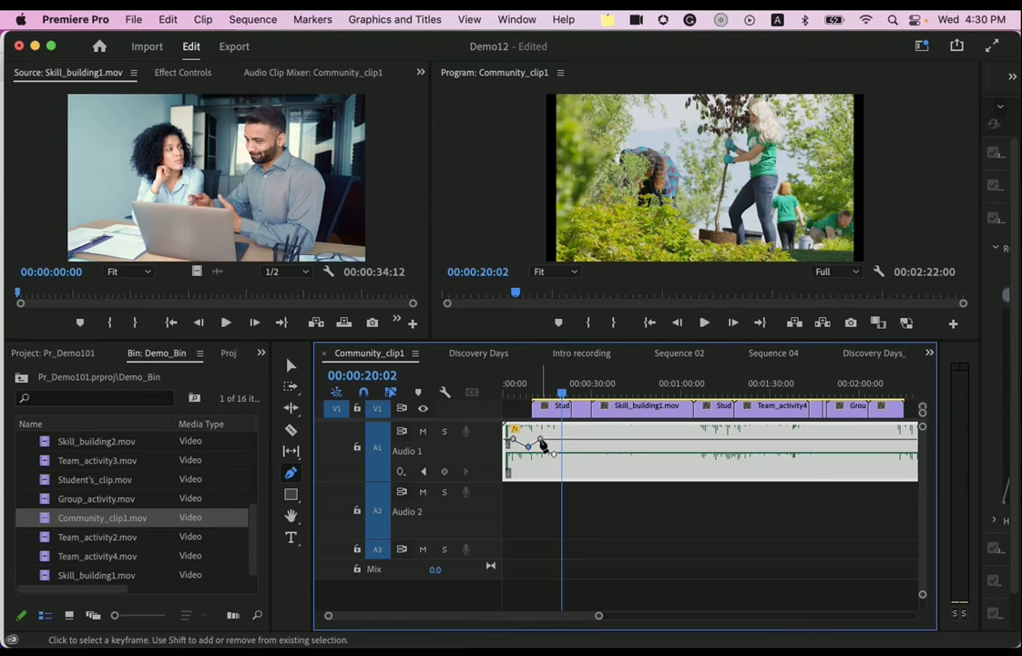
click(540, 439)
drag(544, 443, 545, 446)
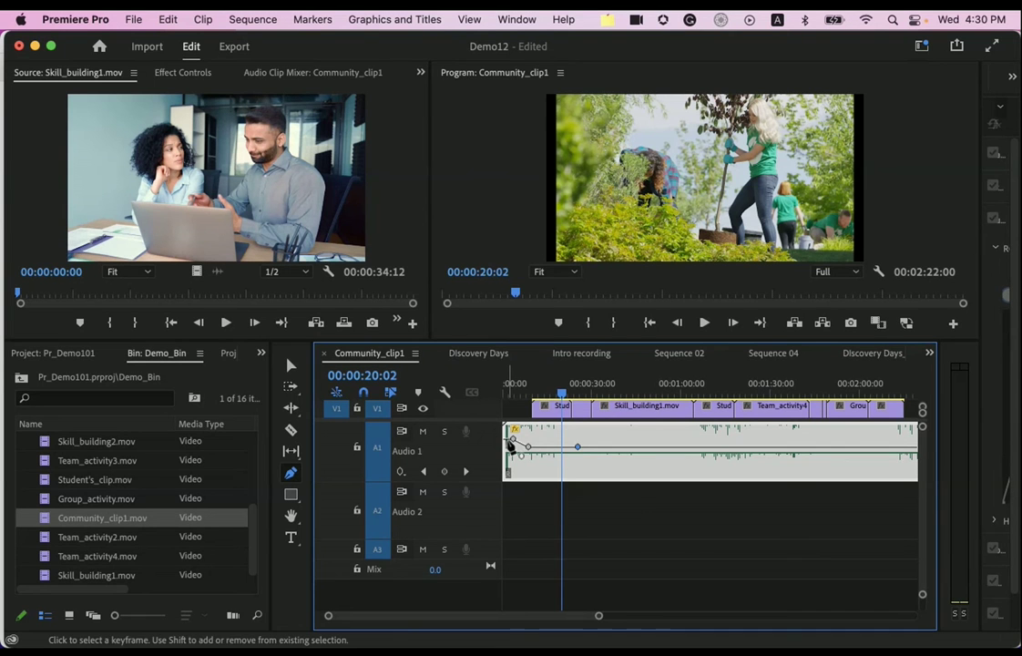
- Play the sequence from 00:00:02:10 through the volume keyframes and stop at 00:00:10:07
drag(564, 397, 509, 394)
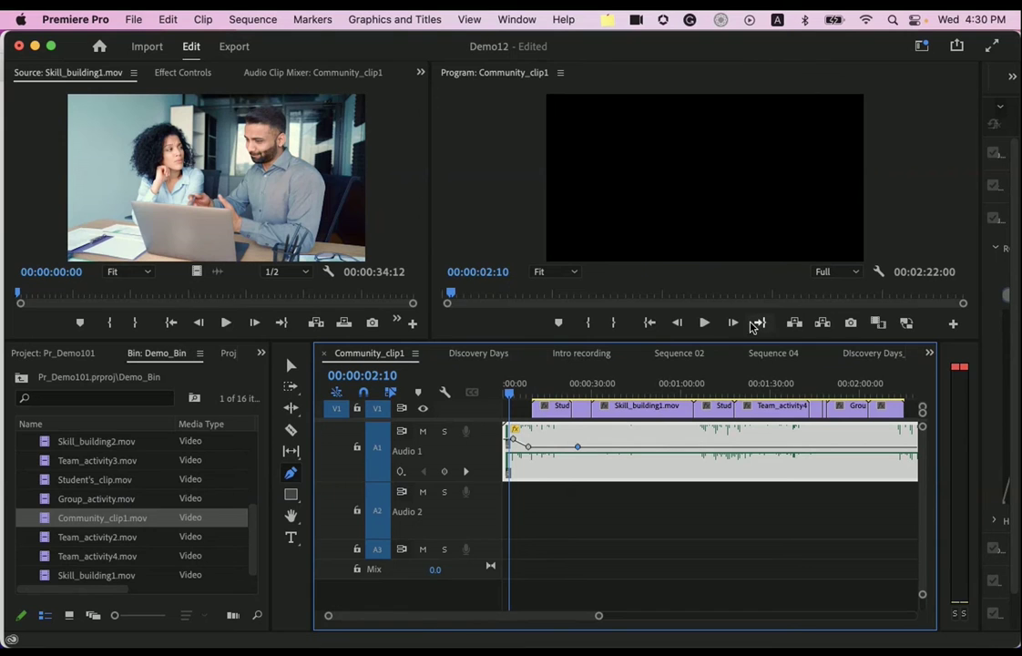
click(706, 324)
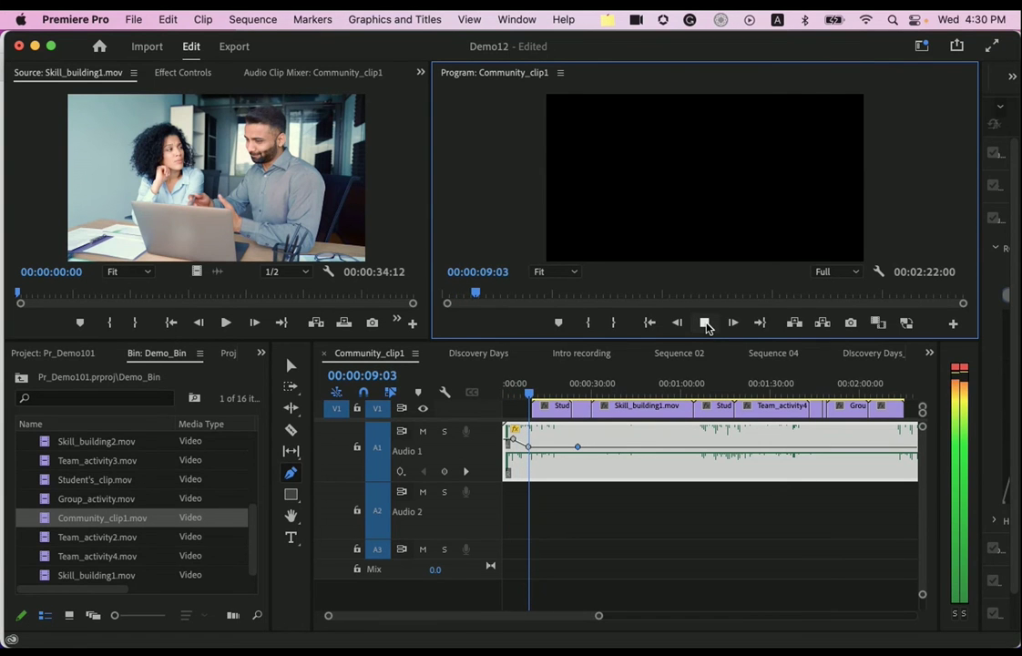
click(705, 323)
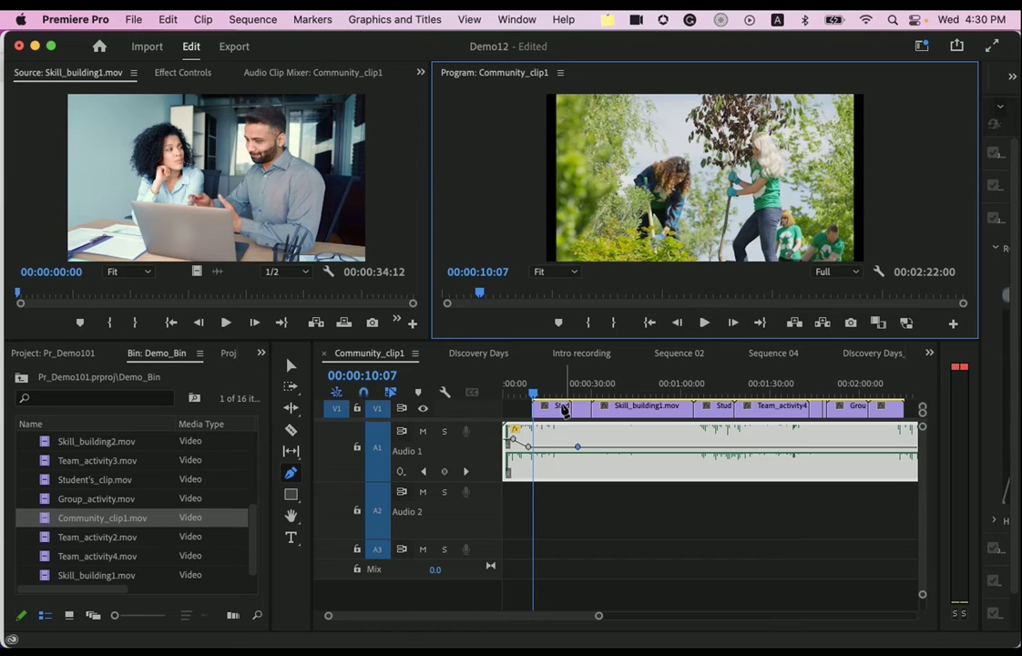
mouse_move(529, 453)
- Move the playhead to 00:00:34:08 and mute the Audio 1 track
drag(599, 617, 641, 616)
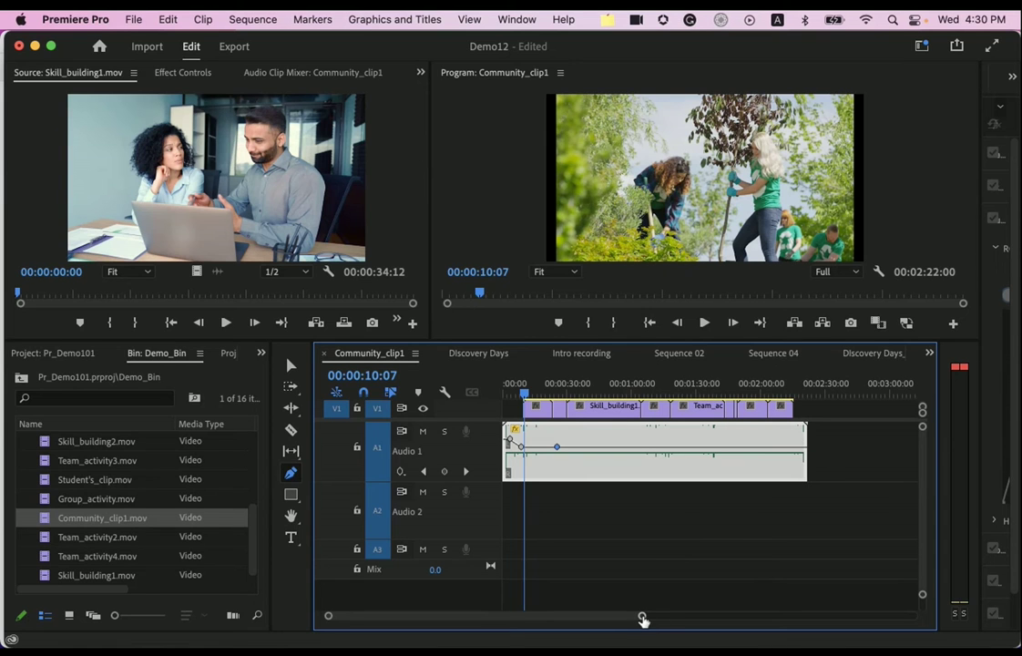
mouse_move(642, 619)
mouse_down()
mouse_move(665, 617)
mouse_move(640, 618)
mouse_up()
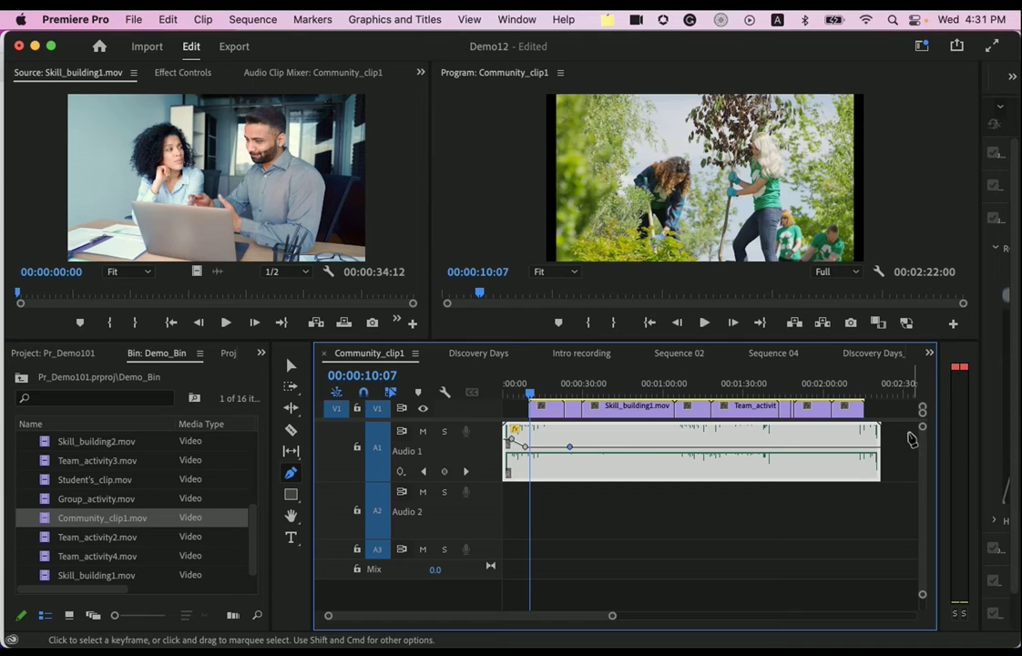
drag(531, 398, 594, 398)
click(422, 431)
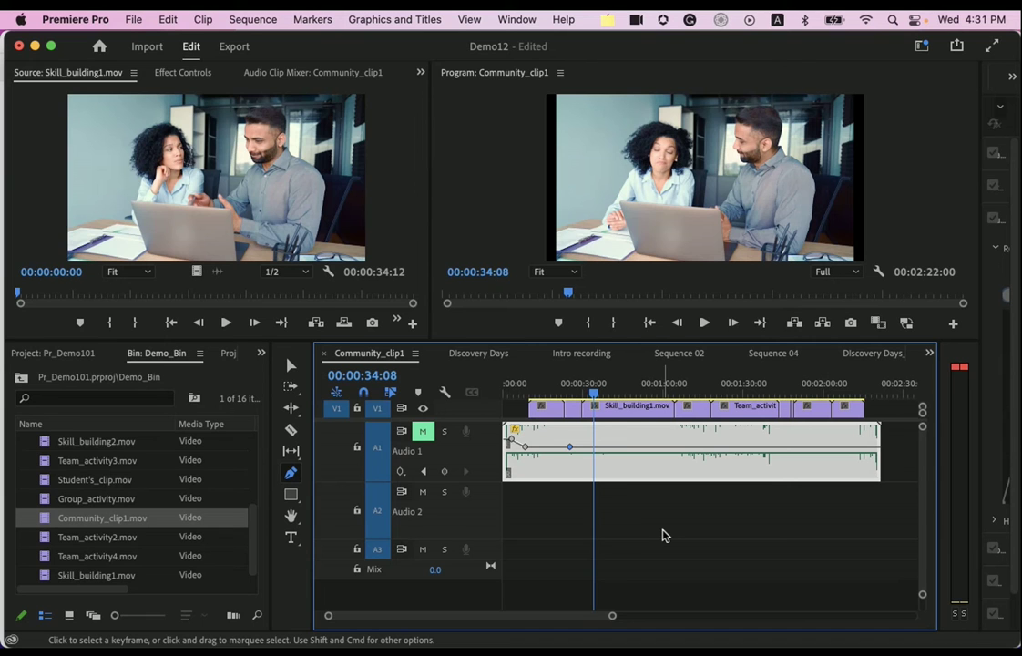
- Shorten the A1 music clip with the Remix Tool so it ends just before the end of the last V1 clip
click(289, 410)
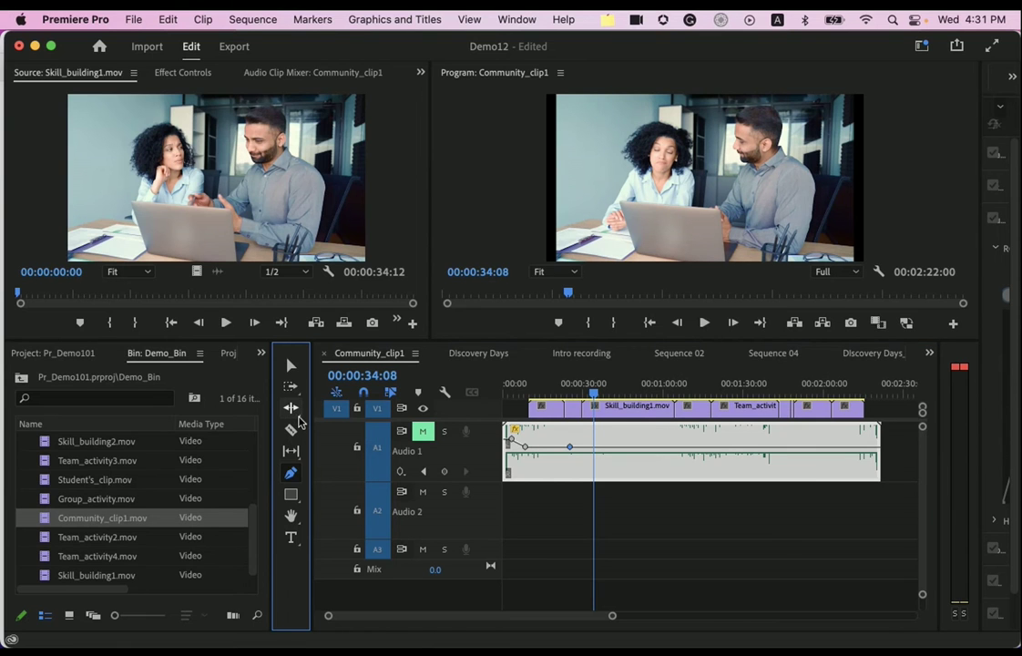
click(297, 415)
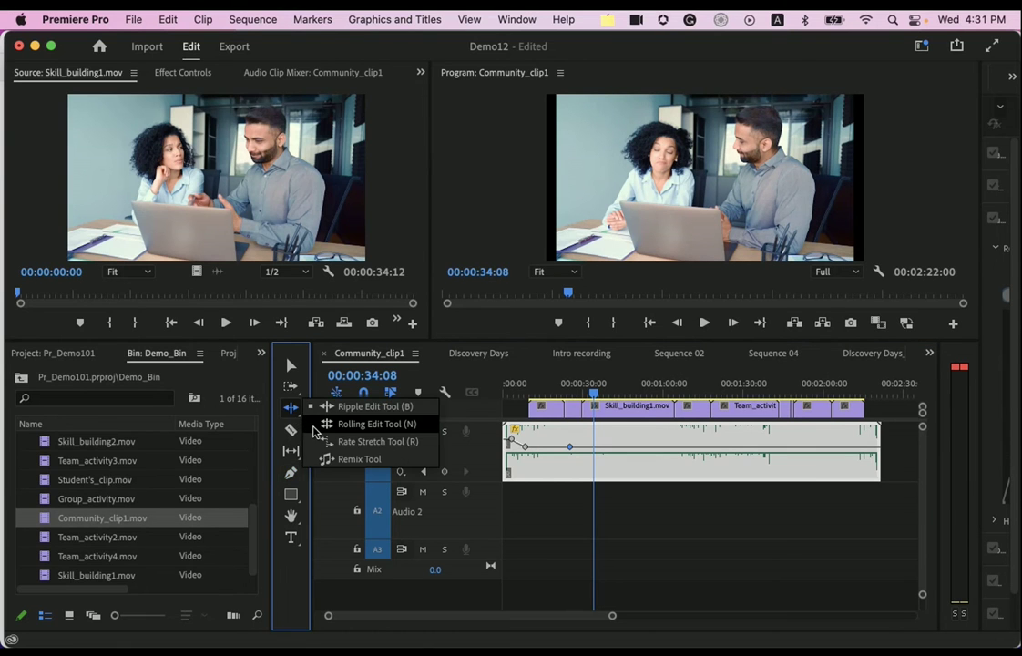
click(355, 458)
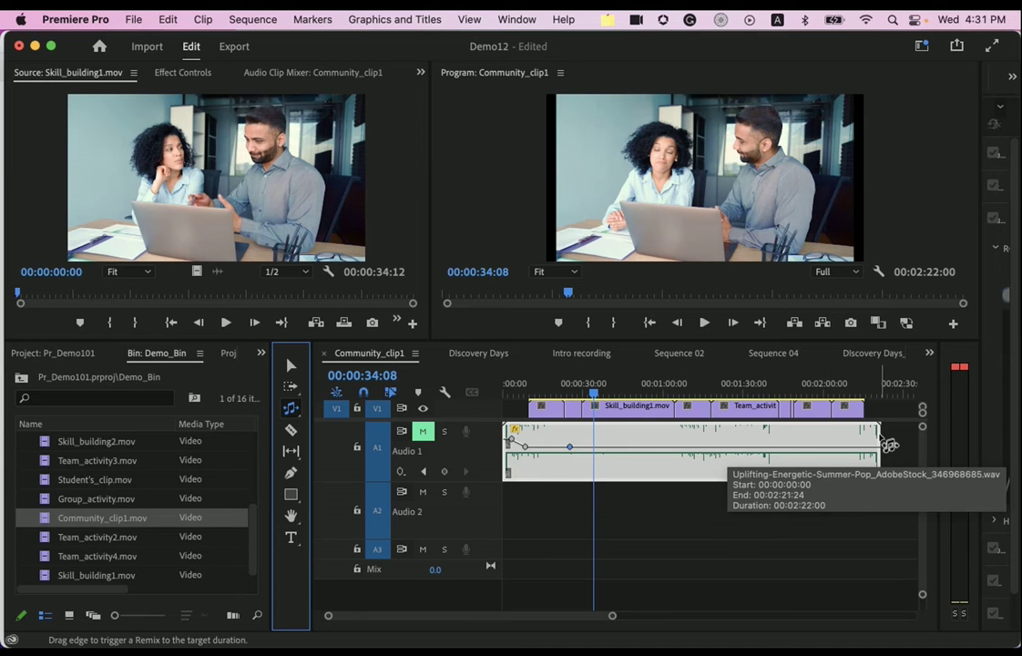
drag(888, 445, 872, 445)
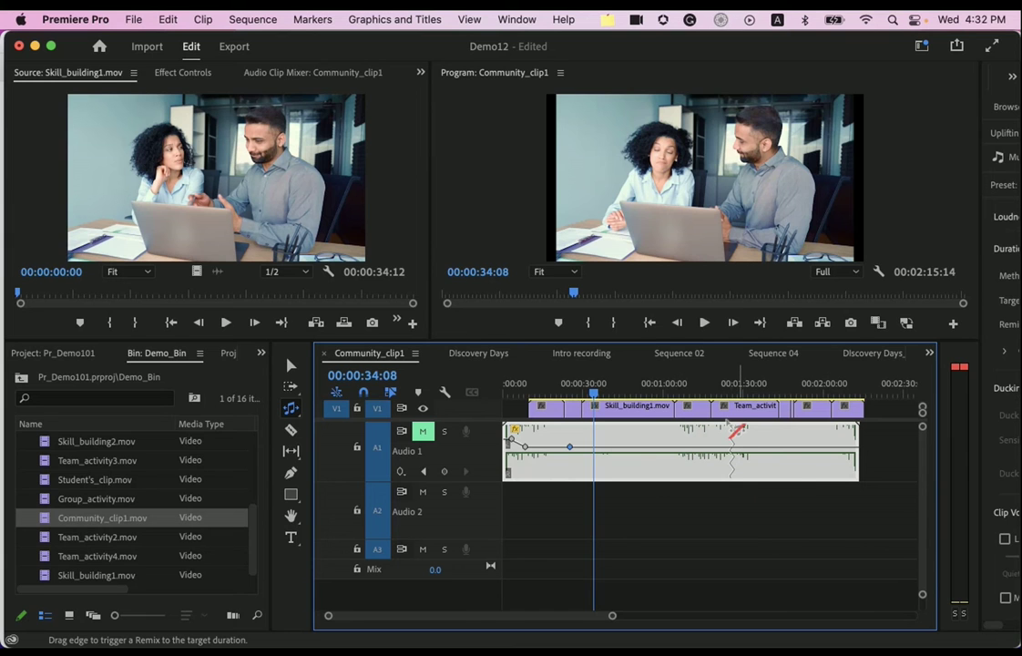
- Unmute Audio 1 and play the sequence from 00:01:22:02 to the remix join, stopping at 00:01:25:24
drag(594, 394, 722, 393)
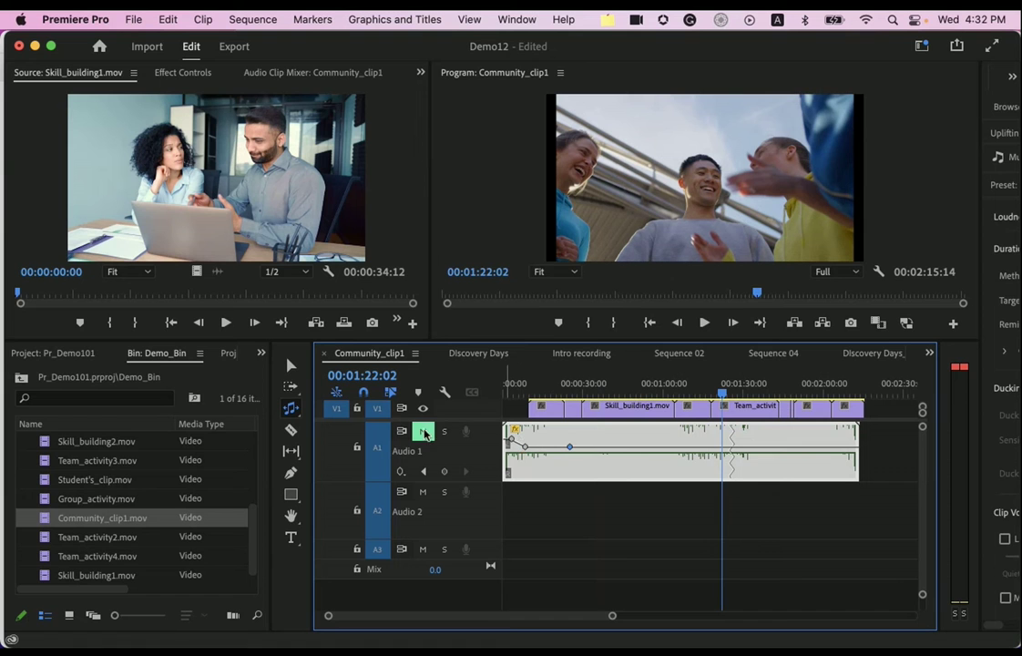
click(705, 323)
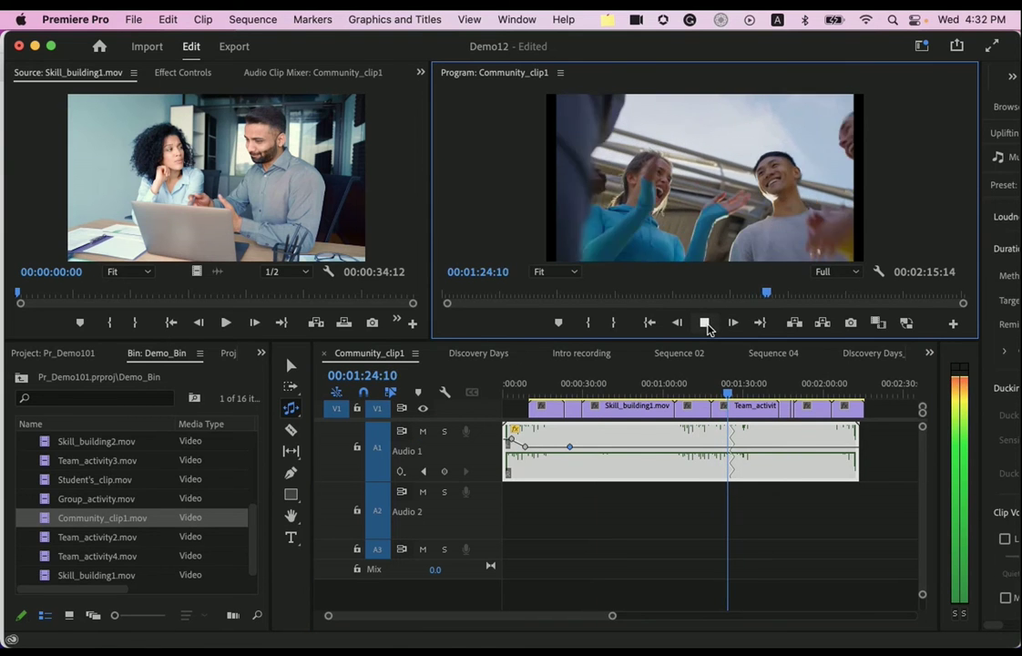
click(705, 324)
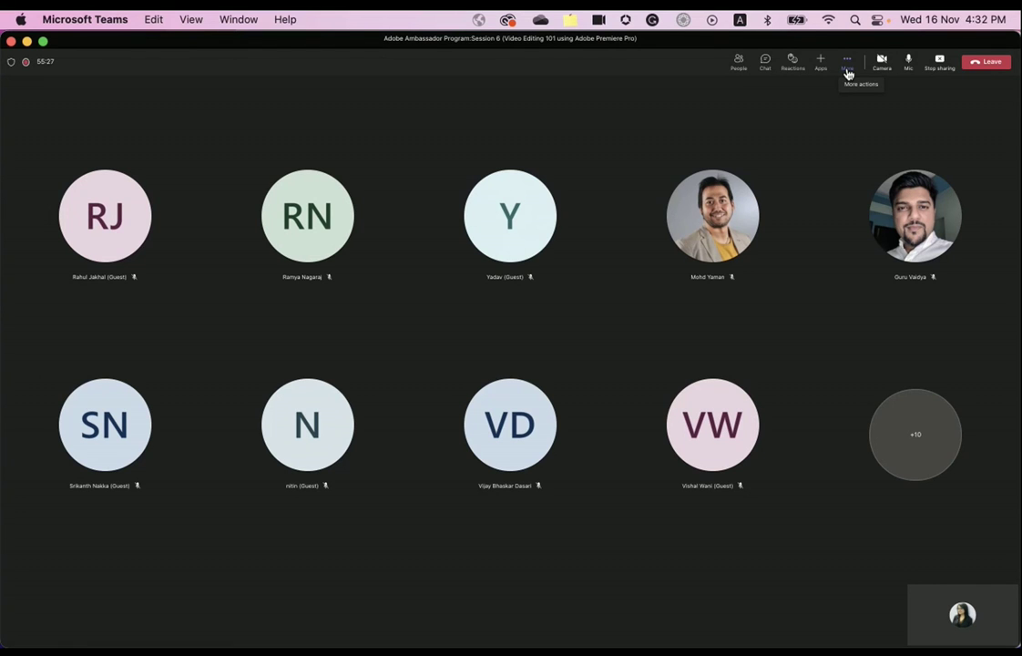
click(848, 73)
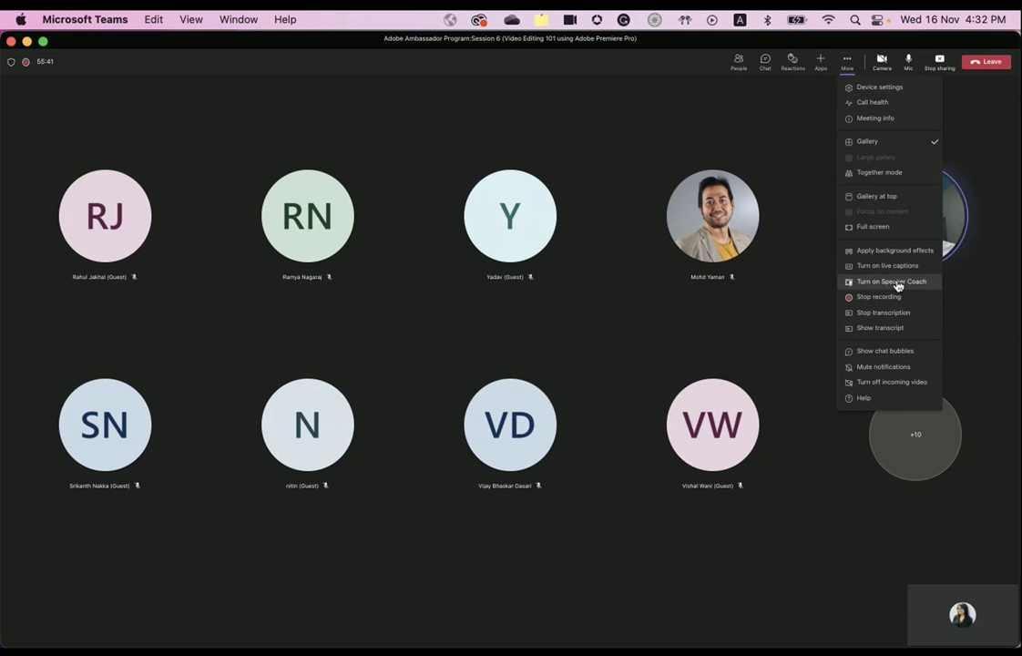
click(940, 70)
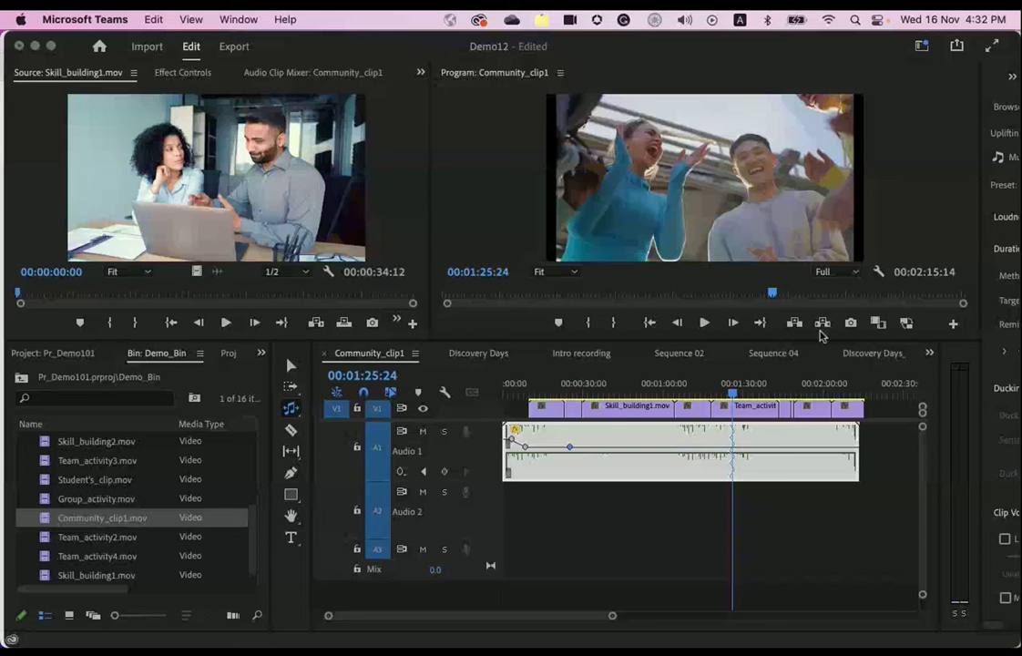
- Play the sequence past the remix join from 00:01:25:24 and stop at 00:01:27:10
click(705, 323)
click(564, 333)
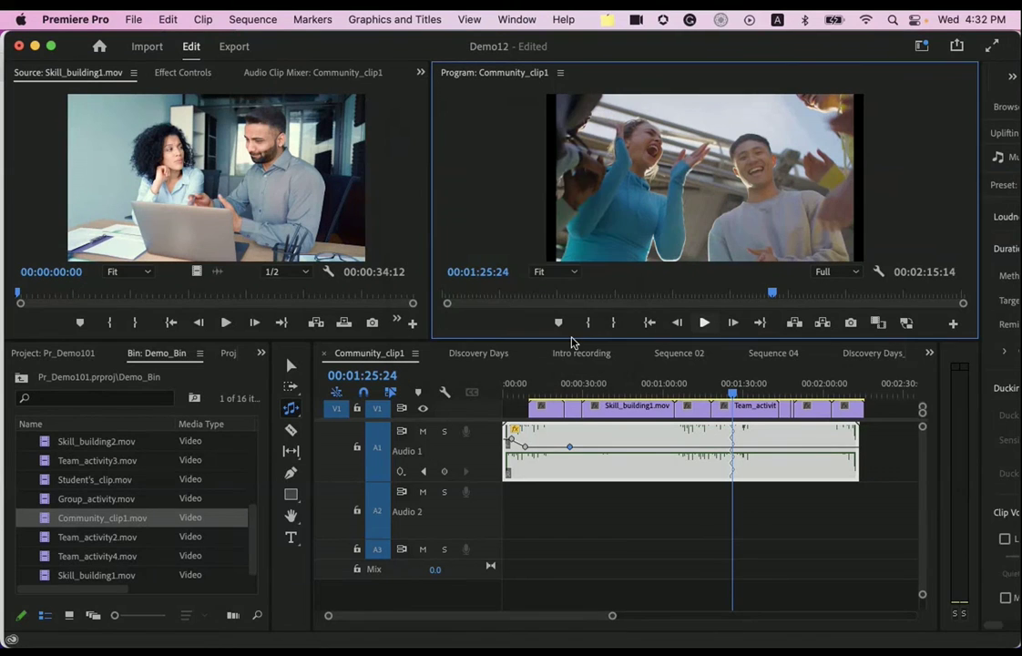
click(704, 323)
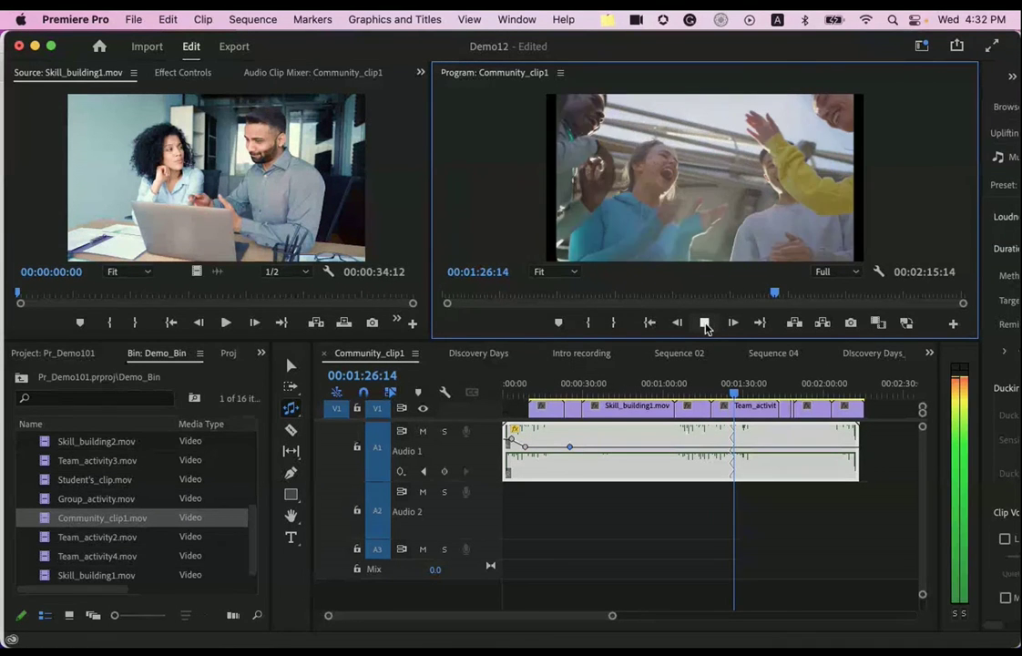
click(705, 324)
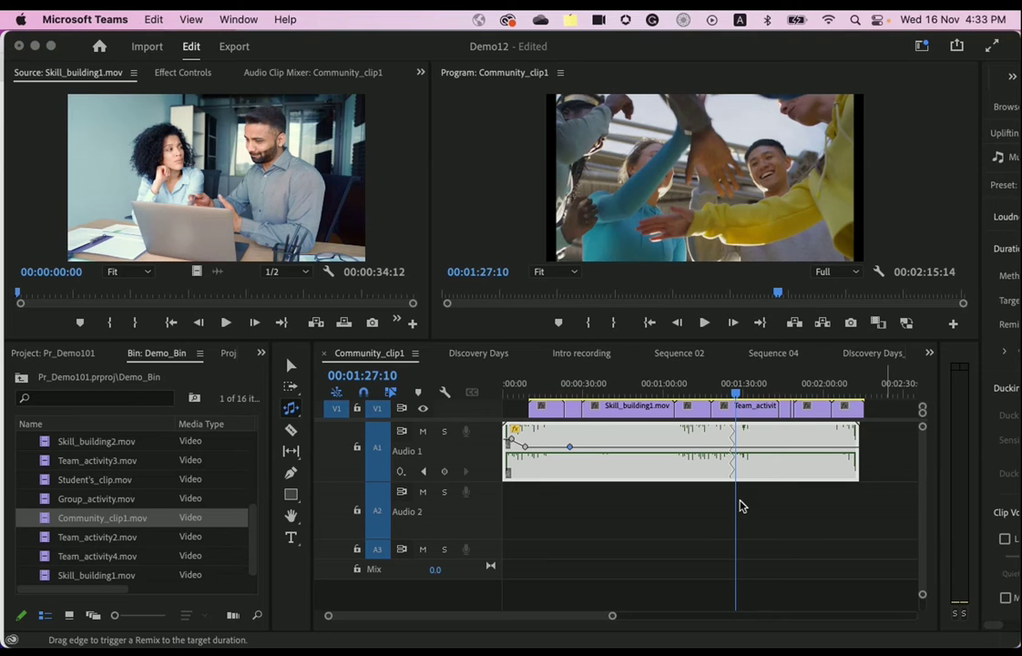
- Delete the remixed music clip from the A1 track using the Selection Tool
click(833, 459)
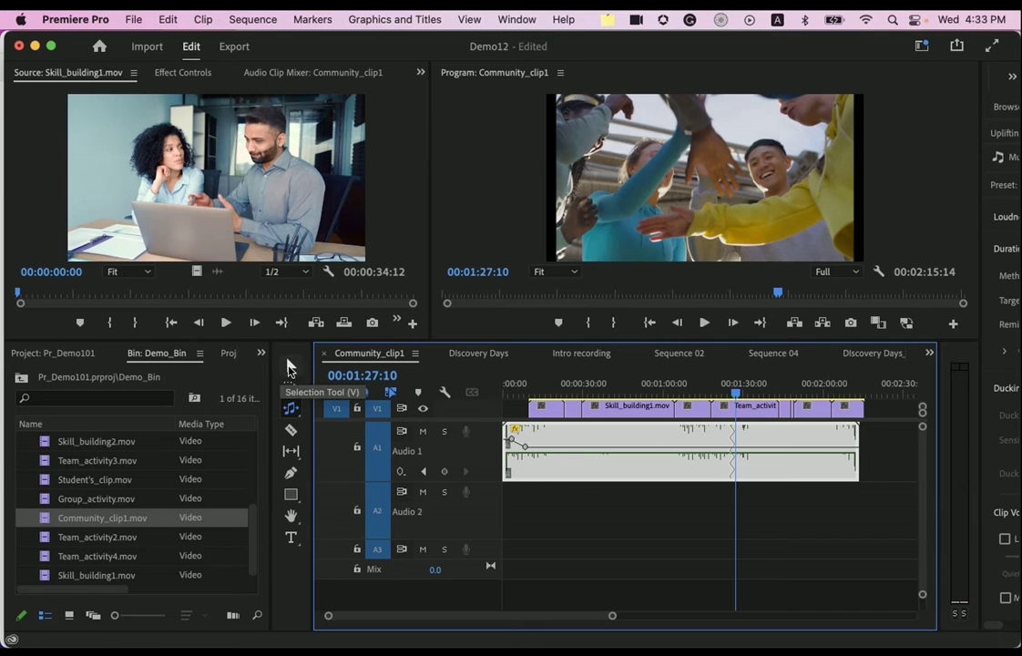
click(288, 367)
click(635, 439)
key(Delete)
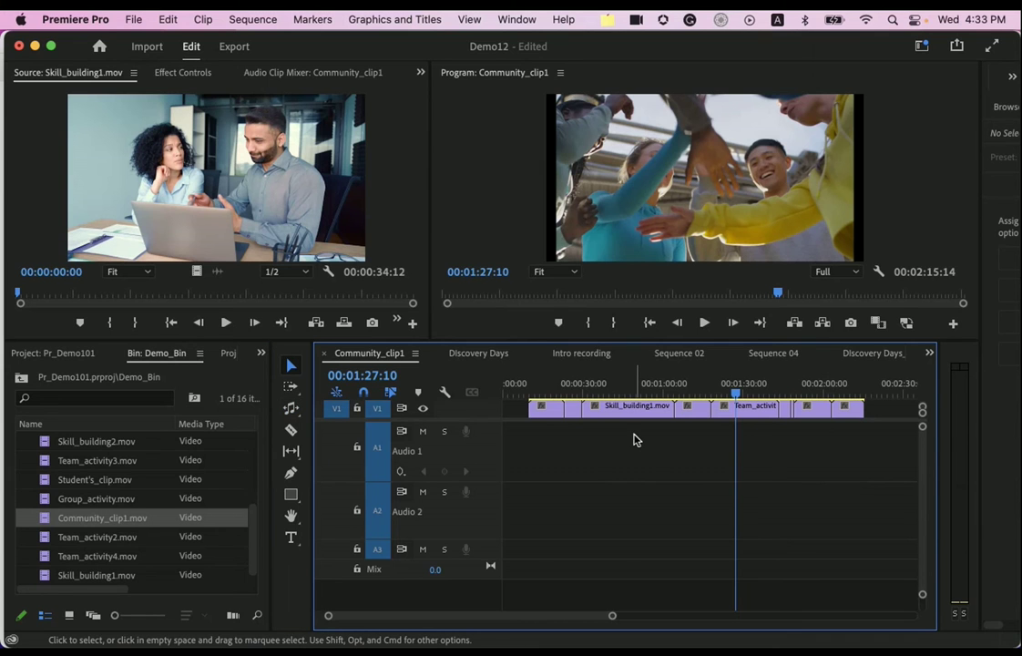
- Move the playhead to 00:02:14:16 and place Uplifting-Energetic-Summer-Pop_AdobeStock_346968685.wav on A1, starting at 00:00:10:00 under the first video clip
drag(611, 616, 685, 631)
drag(646, 392, 725, 383)
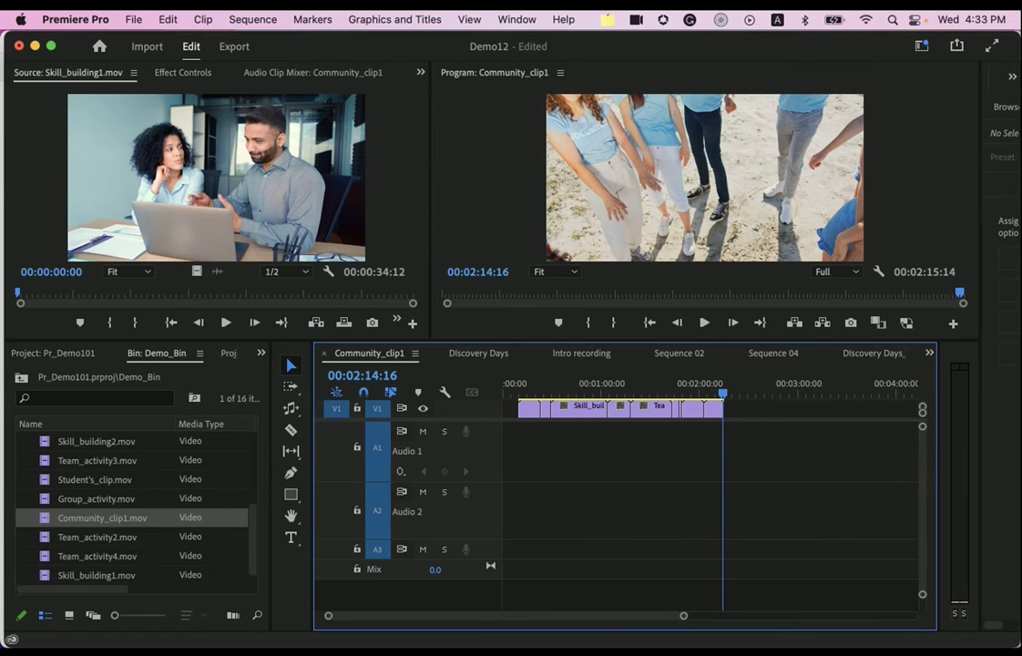
drag(289, 535, 518, 452)
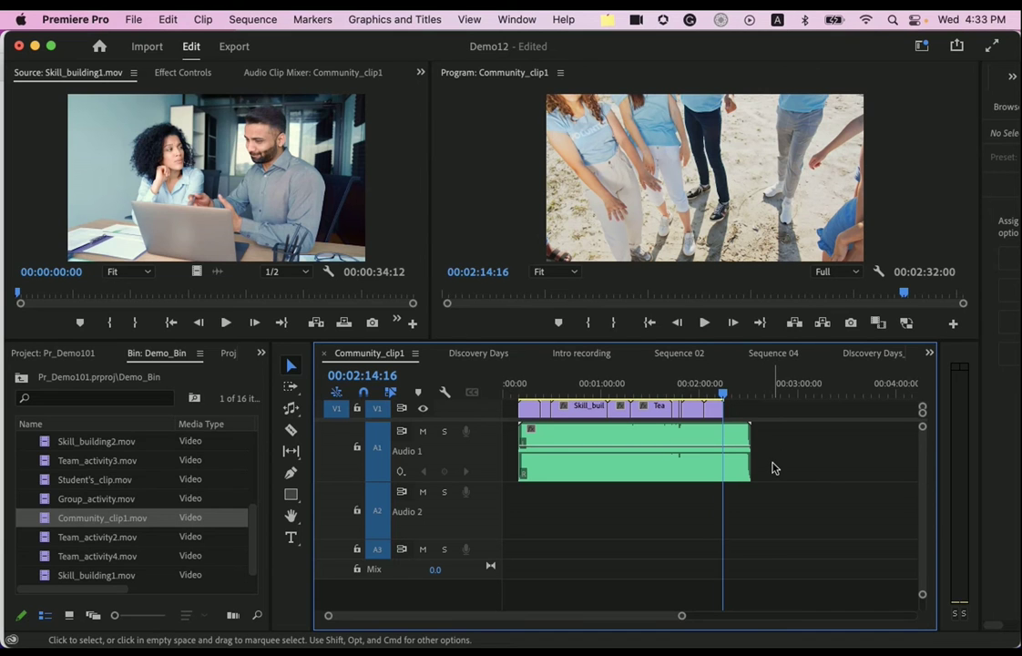
- Shorten the A1 music clip with the Remix Tool so it ends at 00:02:20:00, shortly after the last V1 clip
drag(682, 615, 638, 620)
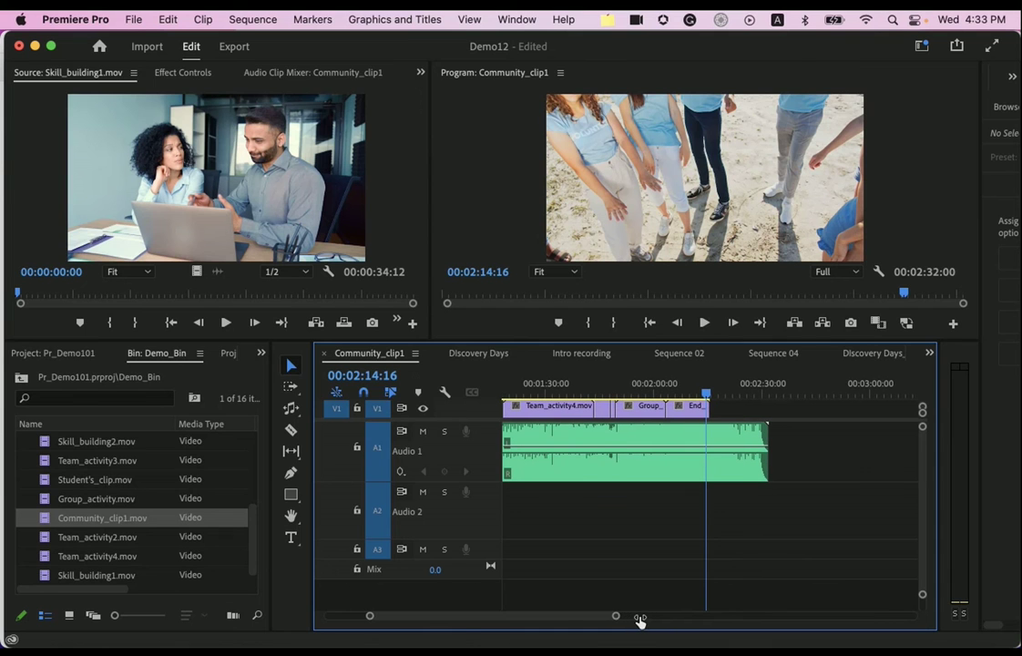
drag(566, 618, 587, 621)
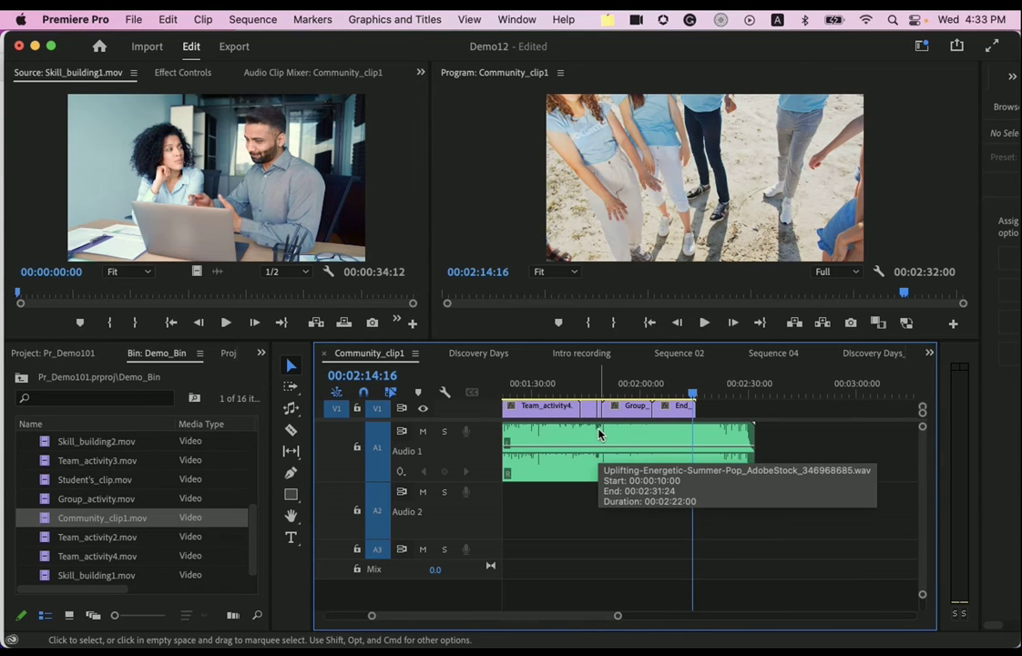
click(718, 433)
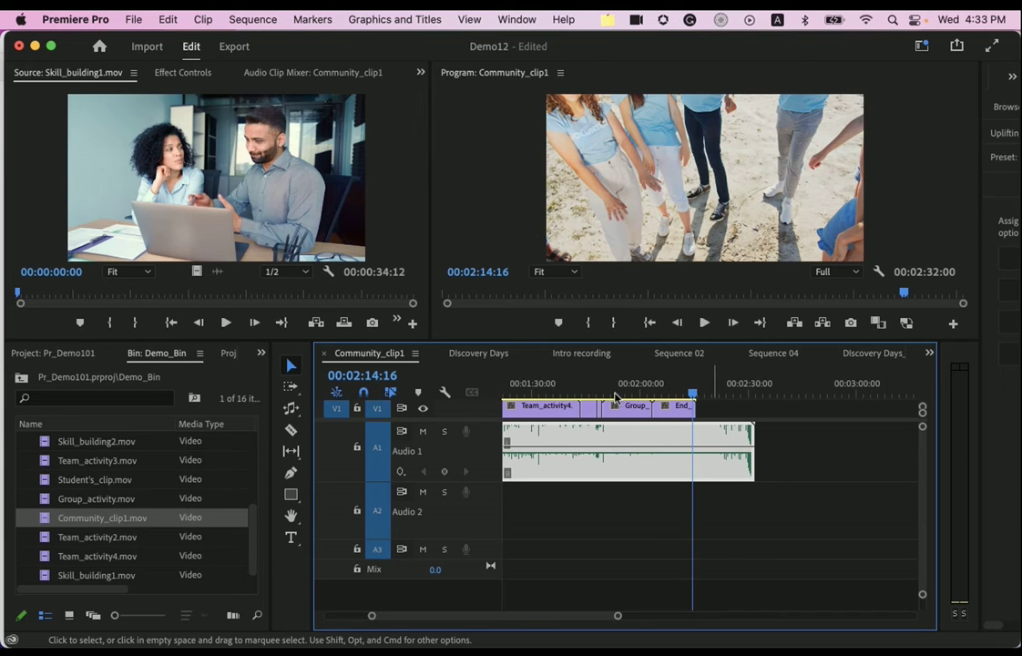
click(292, 411)
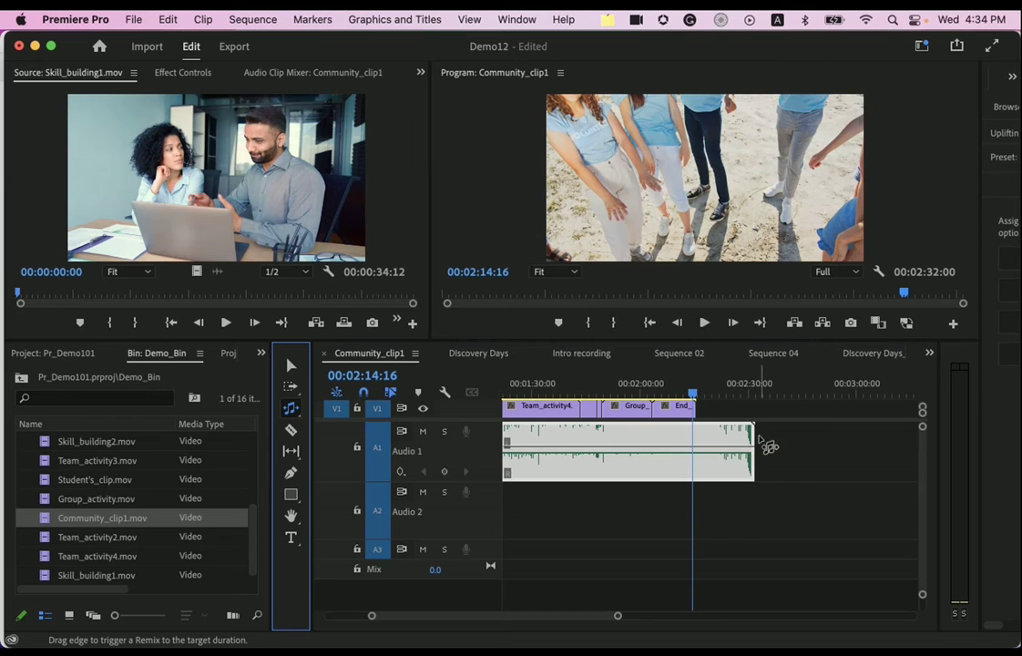
drag(755, 435, 790, 476)
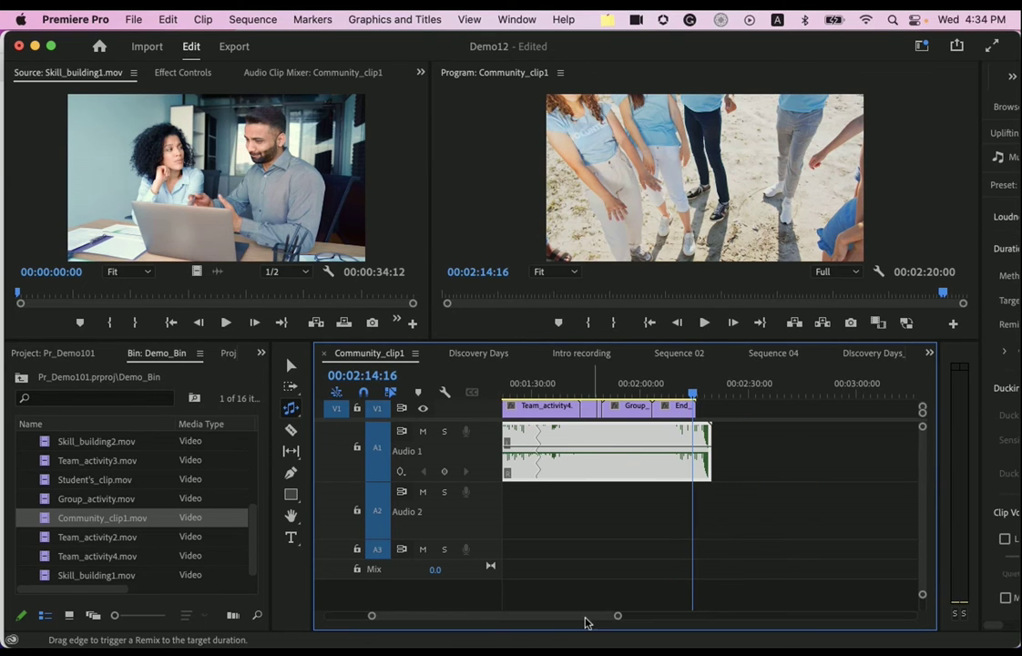
- Play Community_clip1 from 00:01:13:22 across the first remix join in the music and stop at 00:01:20:19
drag(587, 620, 563, 620)
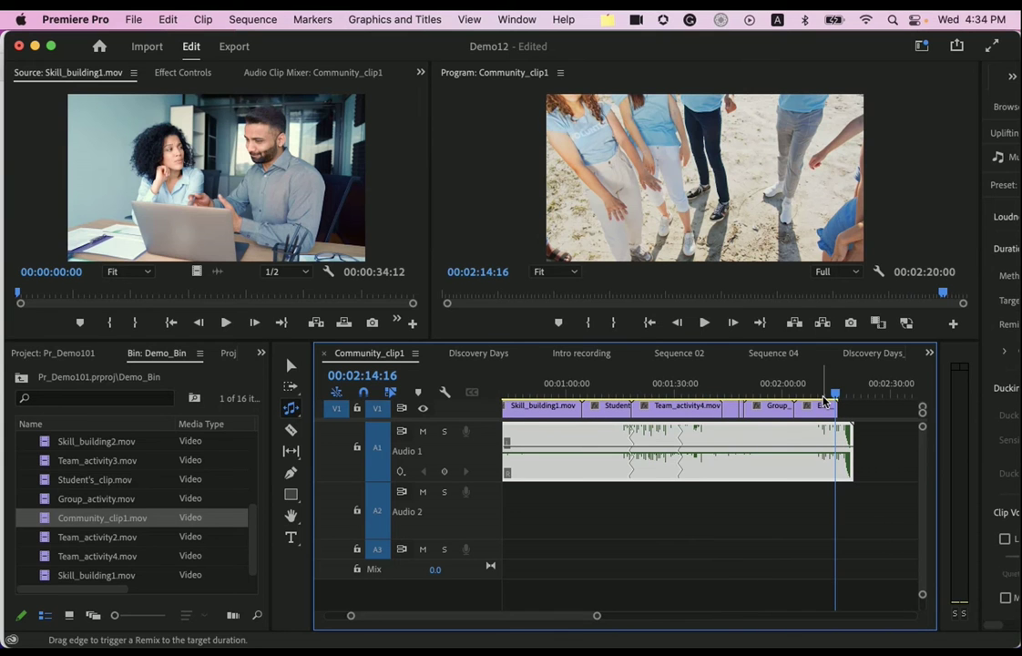
click(672, 395)
drag(672, 394, 615, 394)
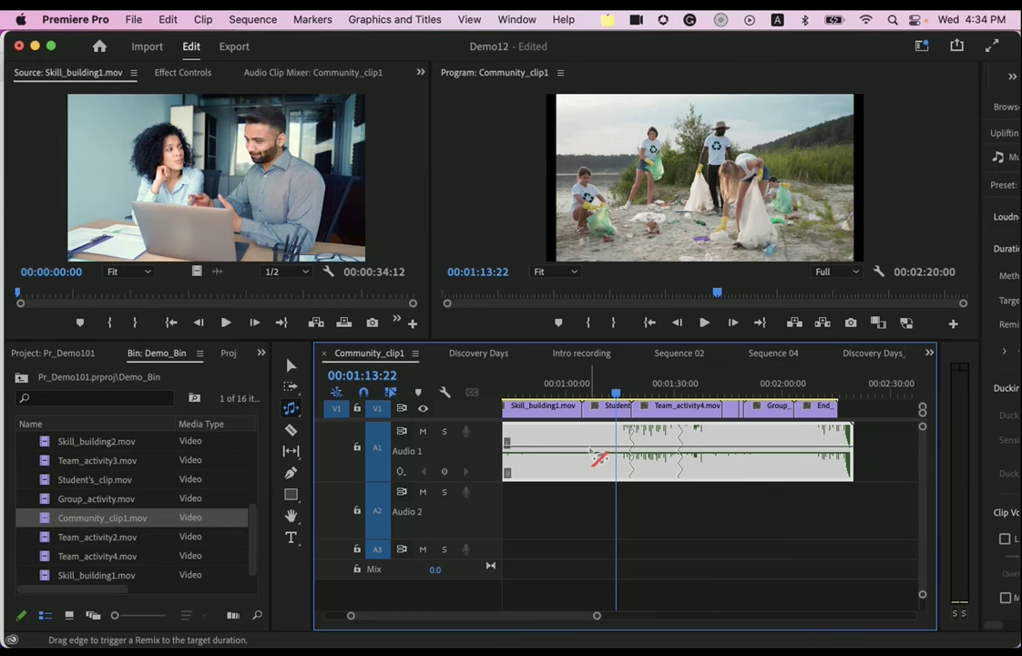
click(704, 322)
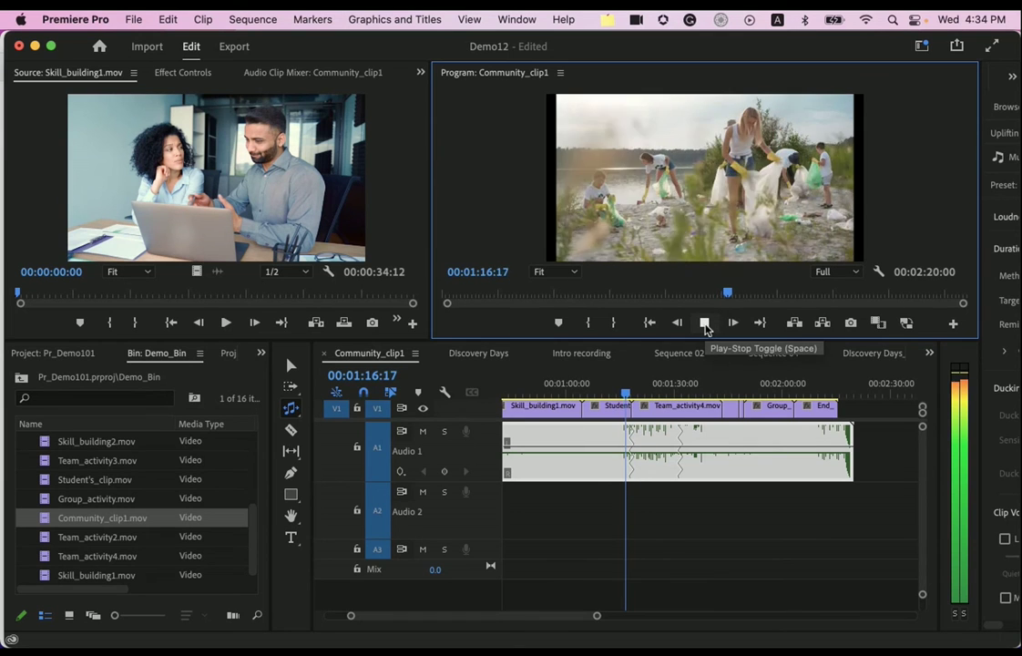
key(XF86AudioLowerVolume)
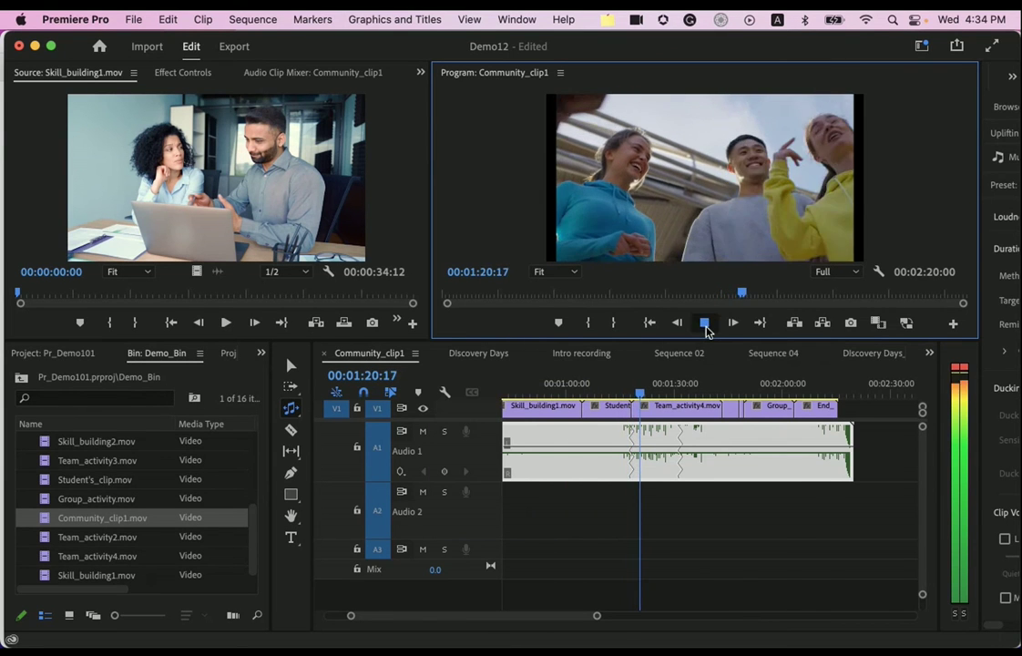
click(705, 324)
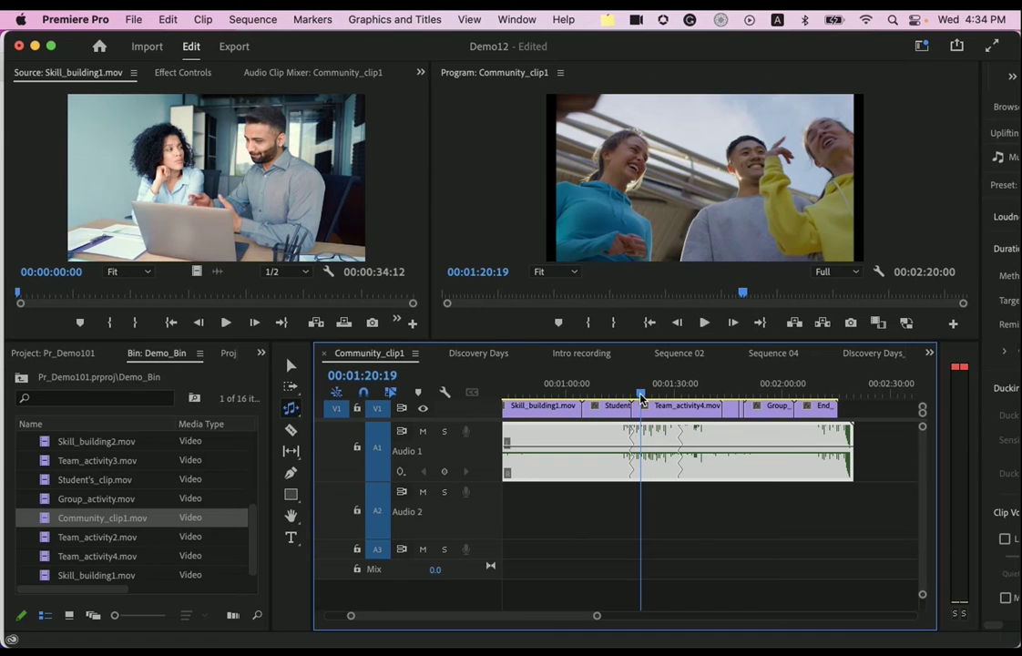
- Play the sequence across the second remix join from 00:01:29:14 and stop at 00:01:34:24
drag(641, 395, 672, 394)
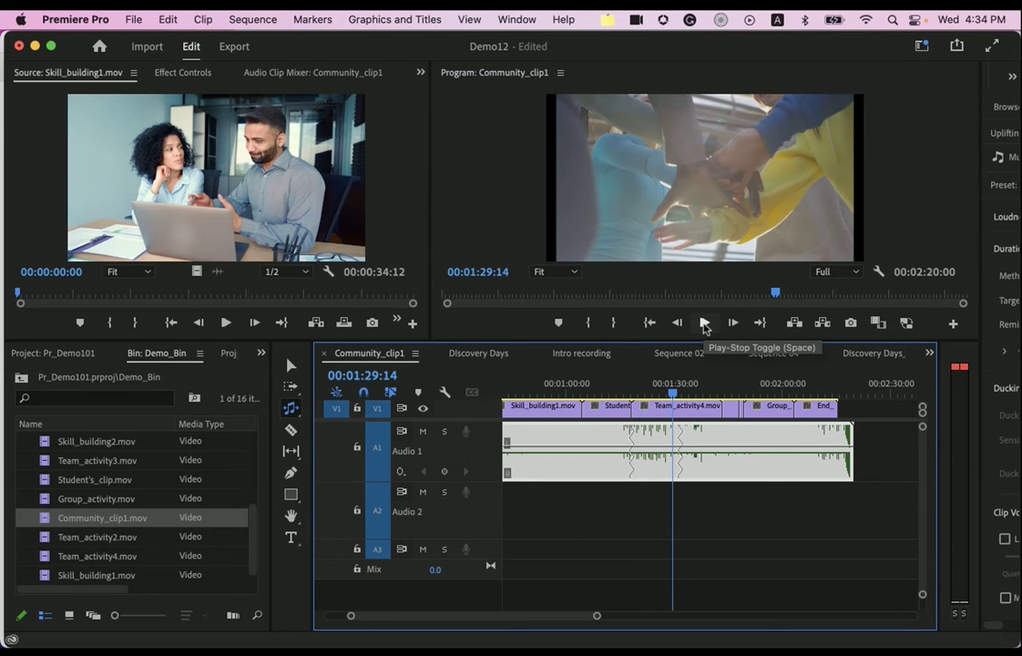
click(705, 324)
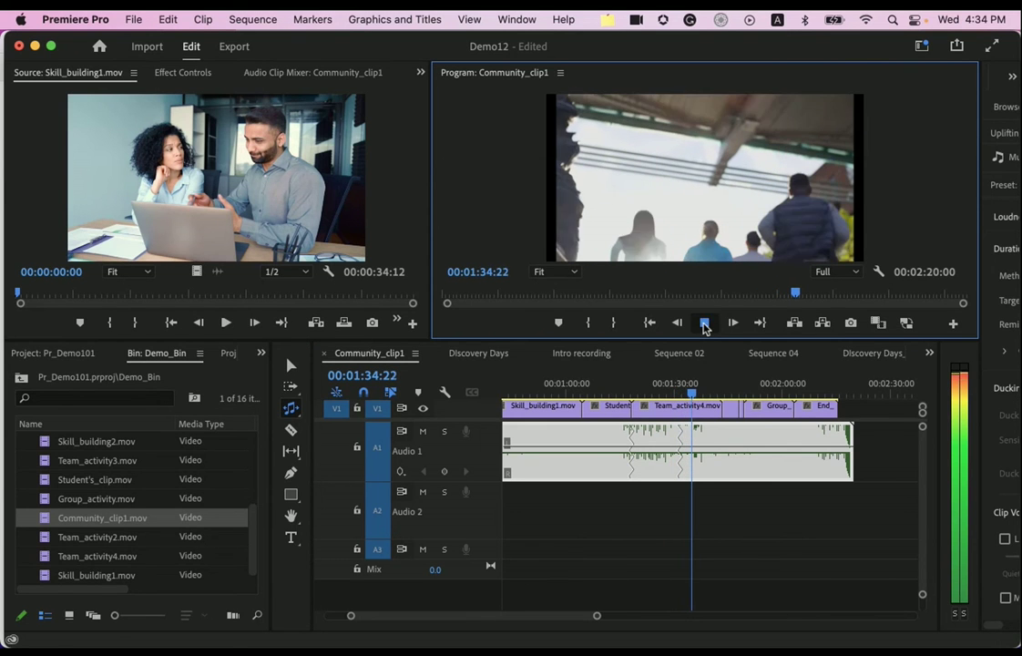
click(705, 324)
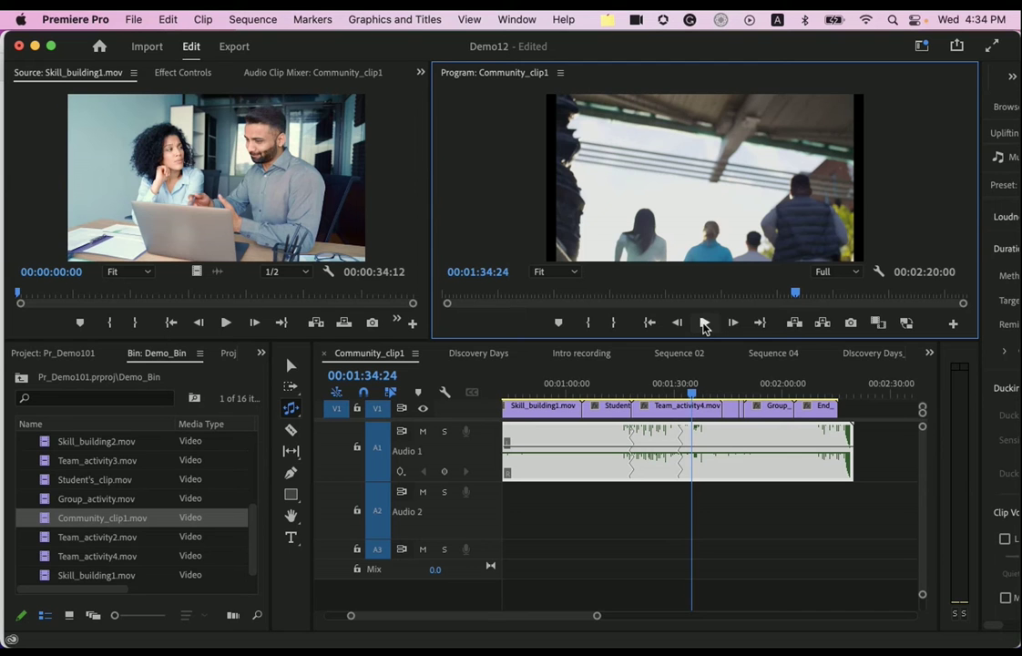
- Widen the Essential Sound area and set the A1 music clip's volume level to -4.3 dB
drag(980, 383, 738, 384)
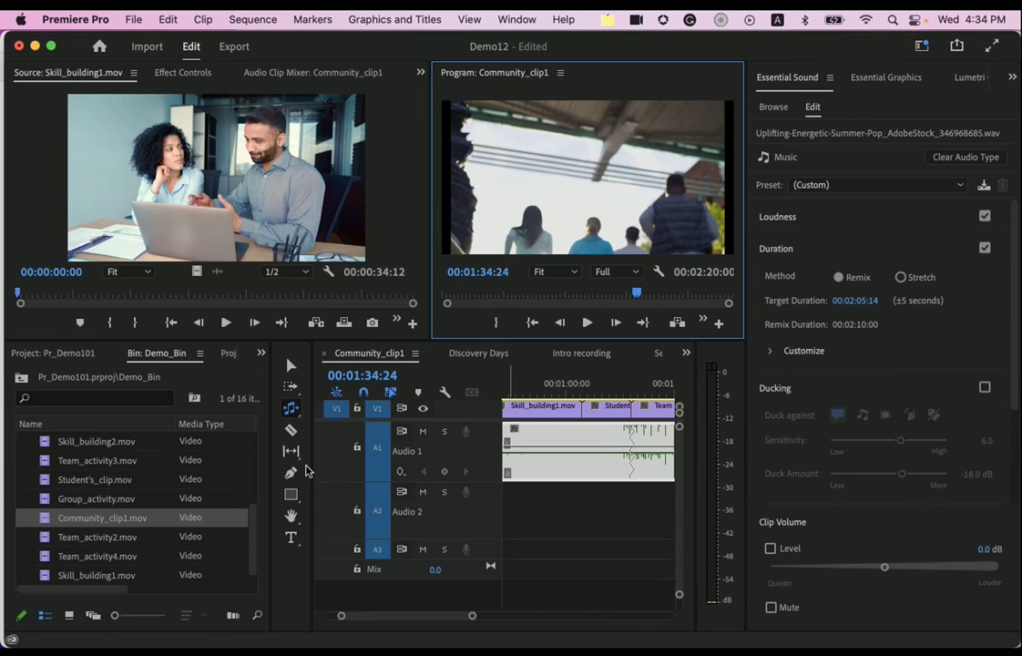
drag(307, 468, 291, 468)
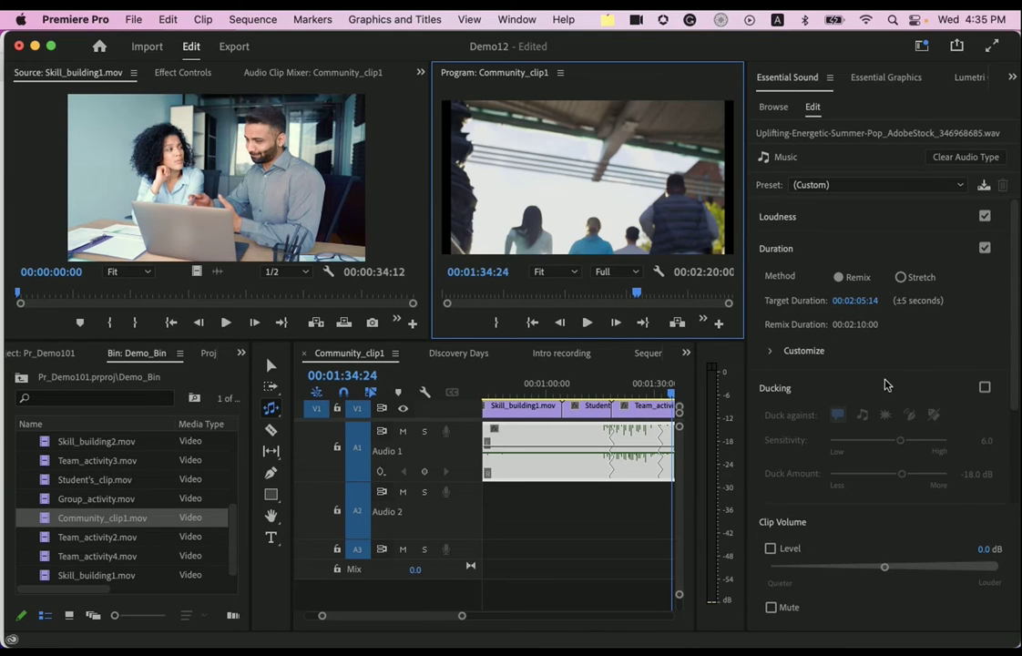
scroll(944, 427, down, 3)
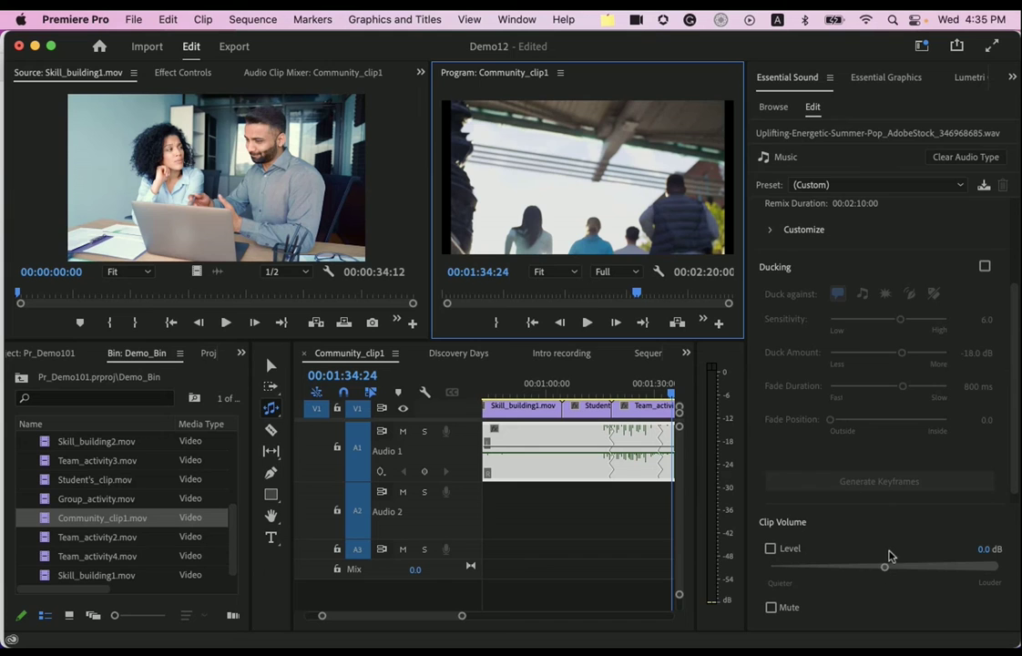
mouse_move(883, 569)
mouse_down()
mouse_move(838, 571)
mouse_move(868, 568)
mouse_up()
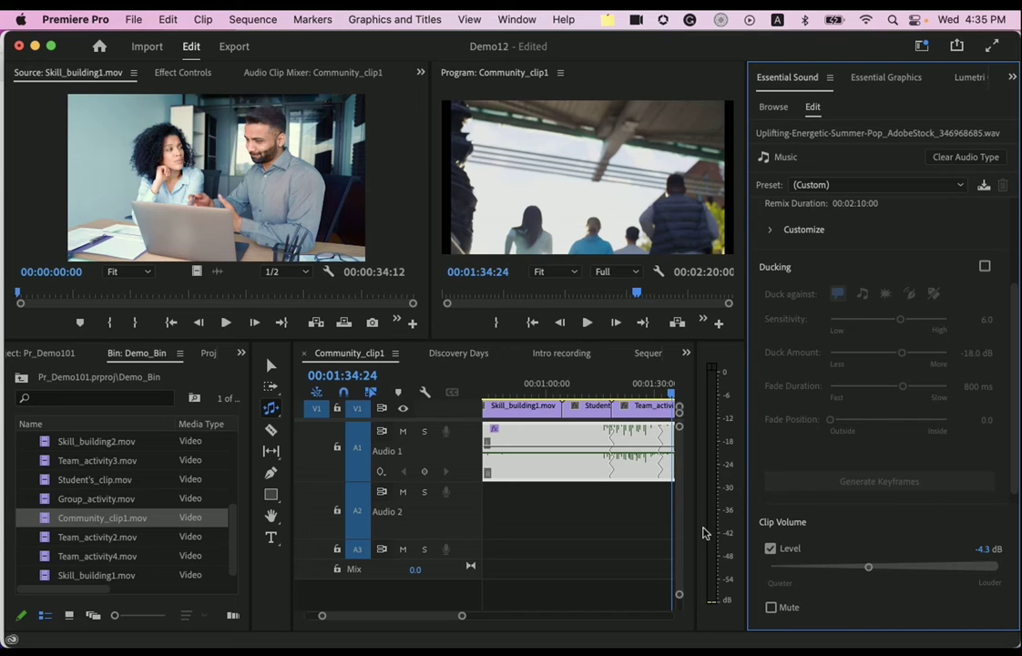
- Narrow the Essential Sound area and the audio meters to give the timeline more width
drag(696, 525, 905, 506)
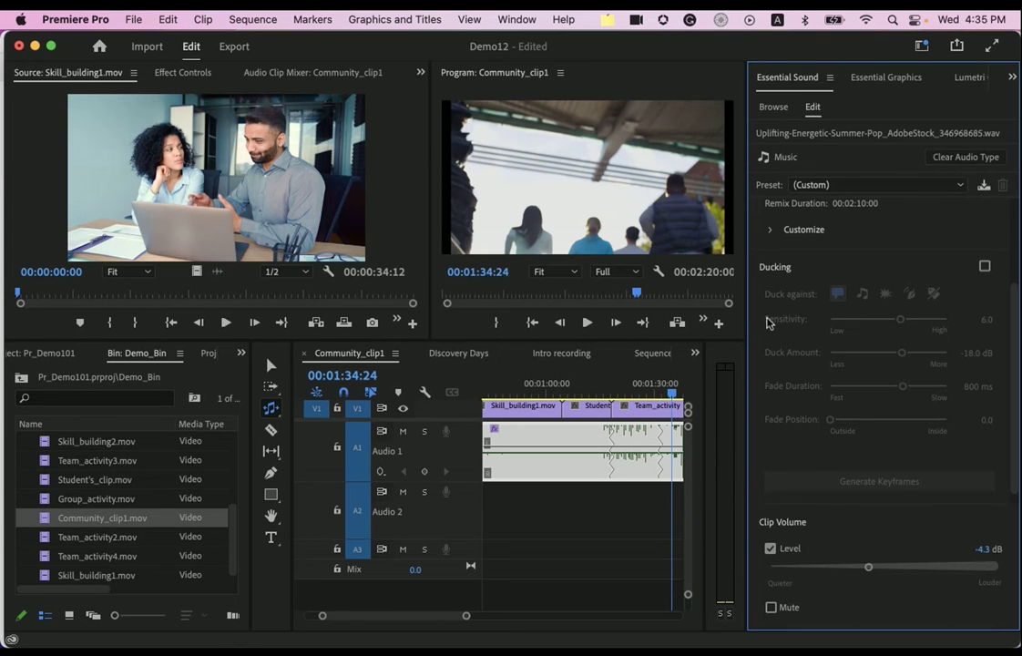
drag(749, 329, 977, 437)
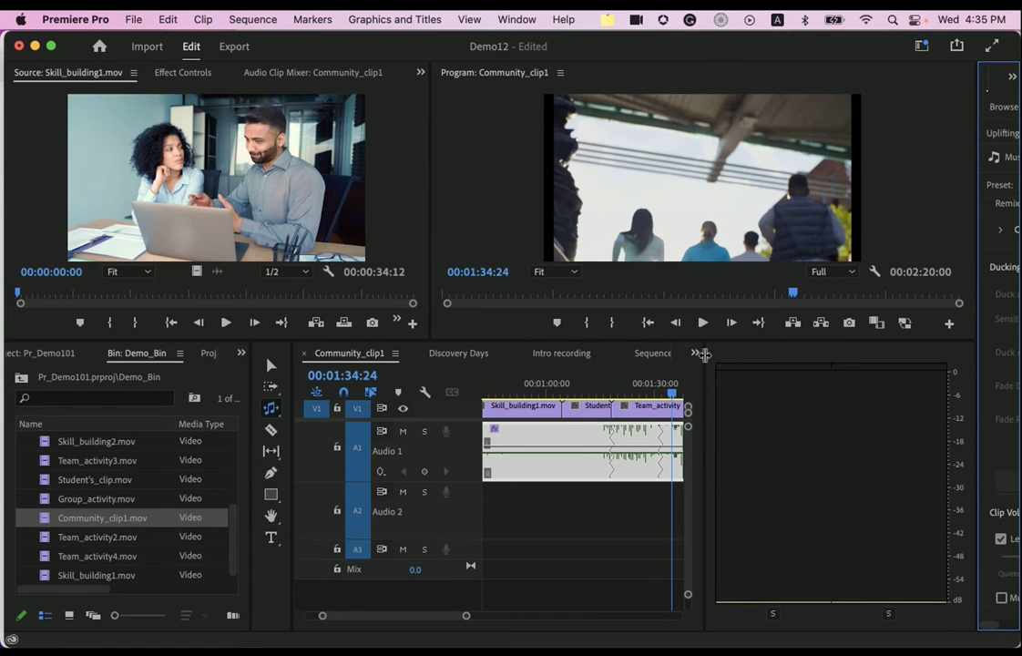
drag(704, 356, 935, 349)
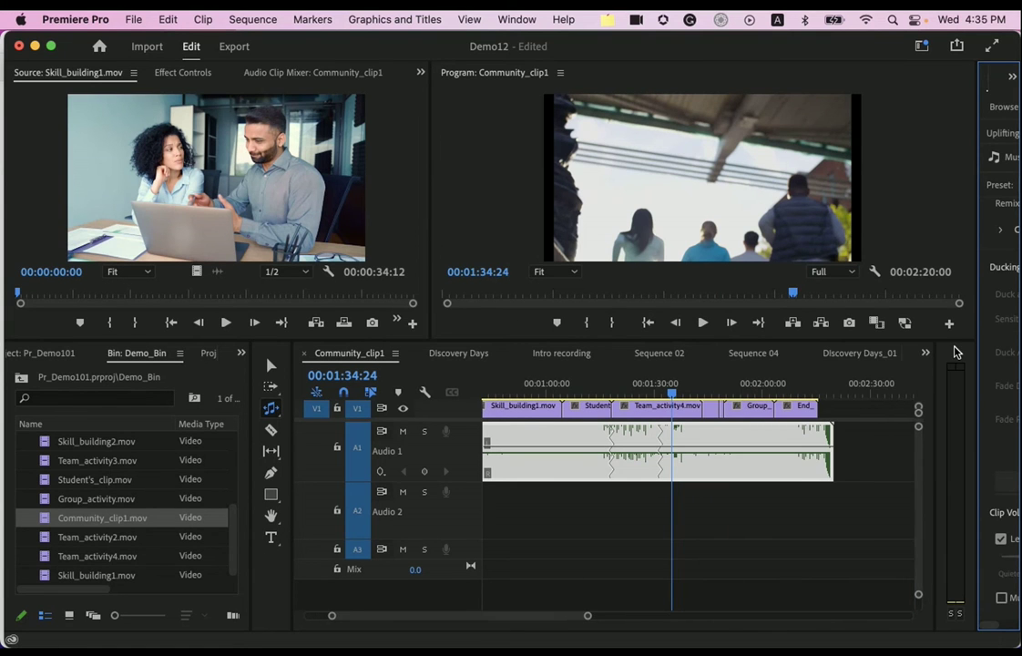
- Open Sequence 02 with the videoplayback.mp4 interview in the timeline
drag(513, 619, 550, 619)
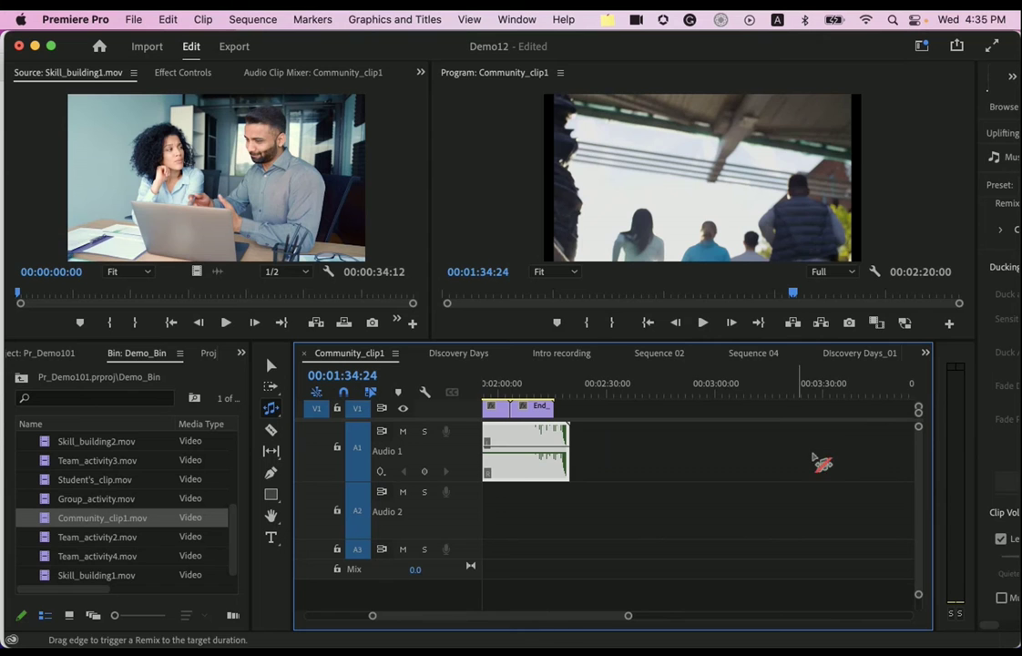
click(753, 353)
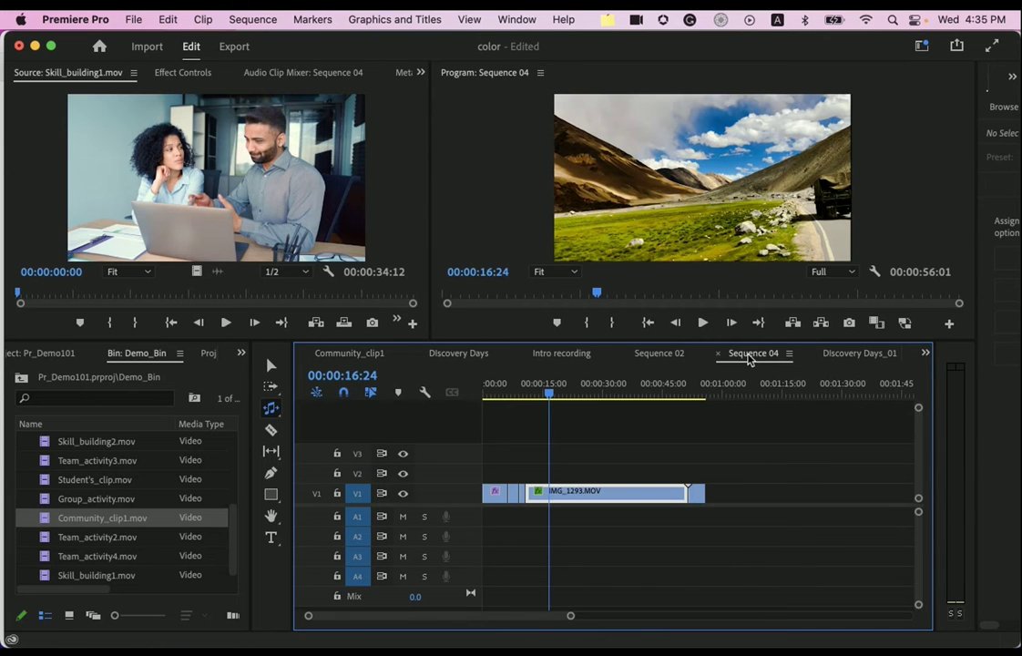
click(671, 355)
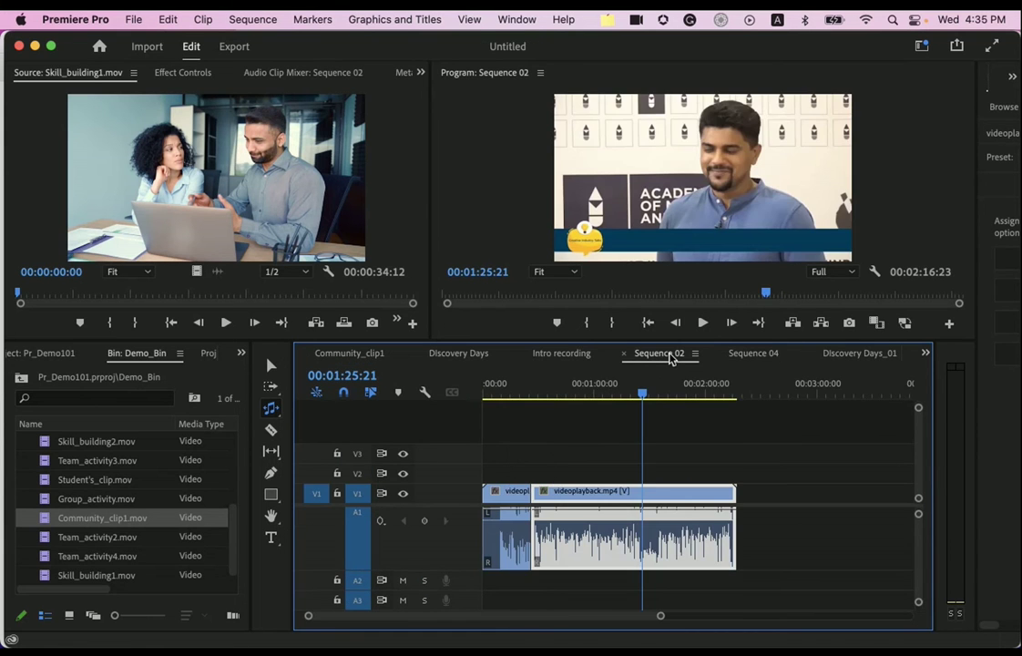
click(982, 535)
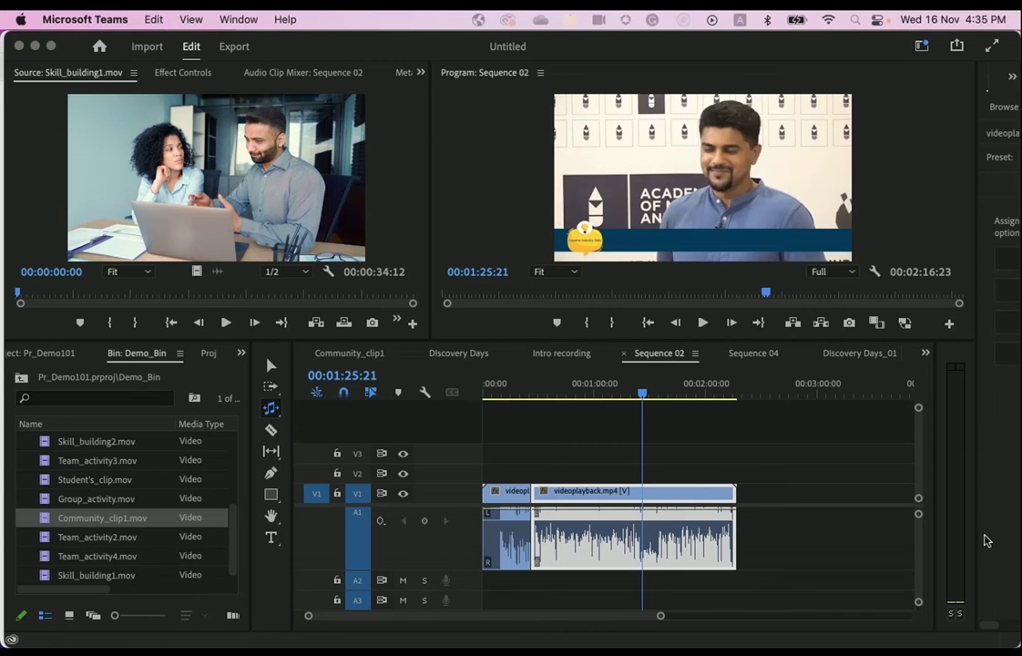
click(645, 620)
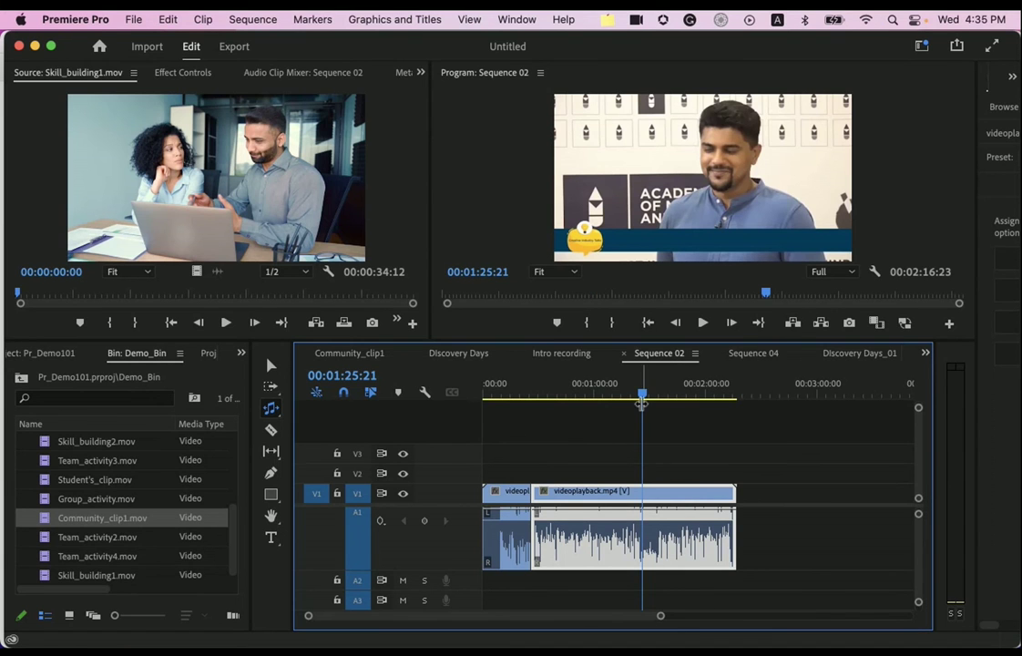
- Play Sequence 02 from 00:01:25:10 through the quieter part of the interview audio and stop at 00:01:36:22
mouse_move(642, 394)
mouse_down()
mouse_move(488, 396)
mouse_move(649, 394)
mouse_move(533, 395)
mouse_move(640, 387)
mouse_up()
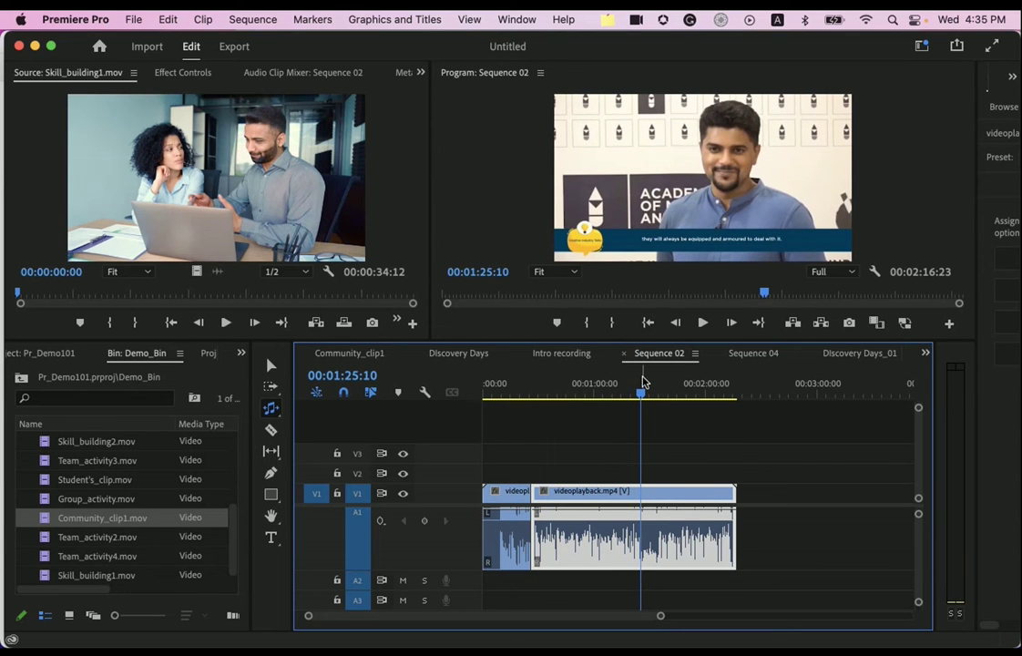
click(703, 323)
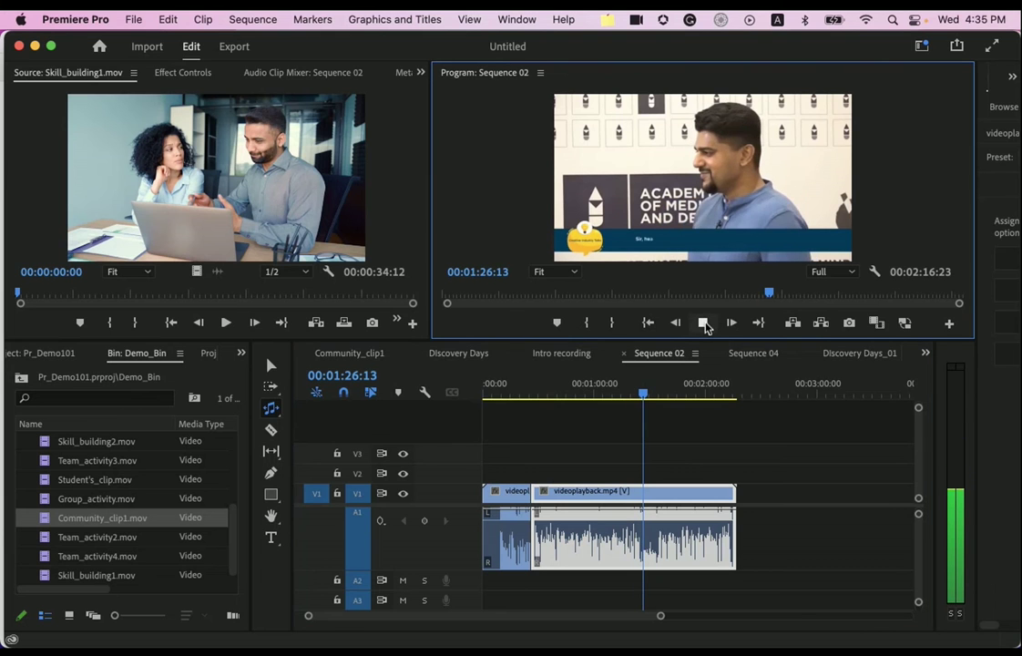
key(XF86AudioRaiseVolume)
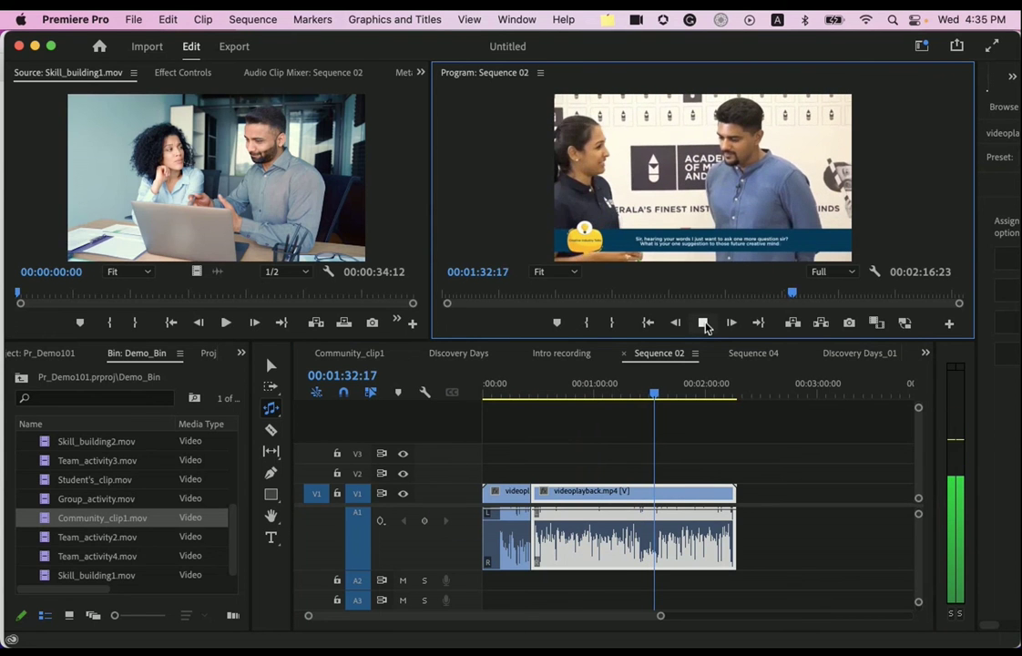
key(XF86AudioRaiseVolume)
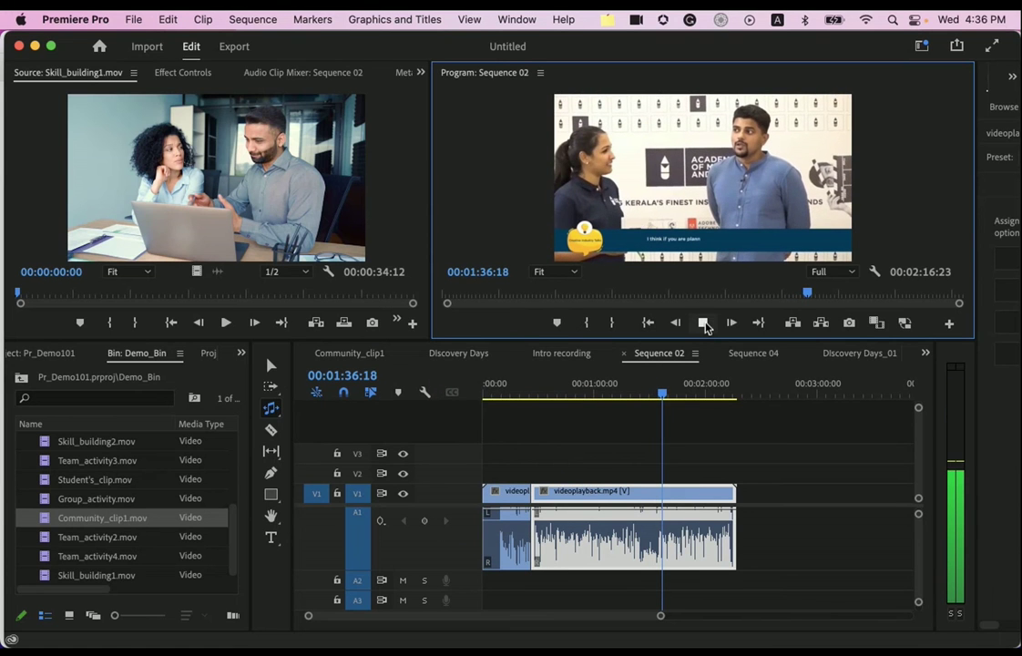
click(703, 322)
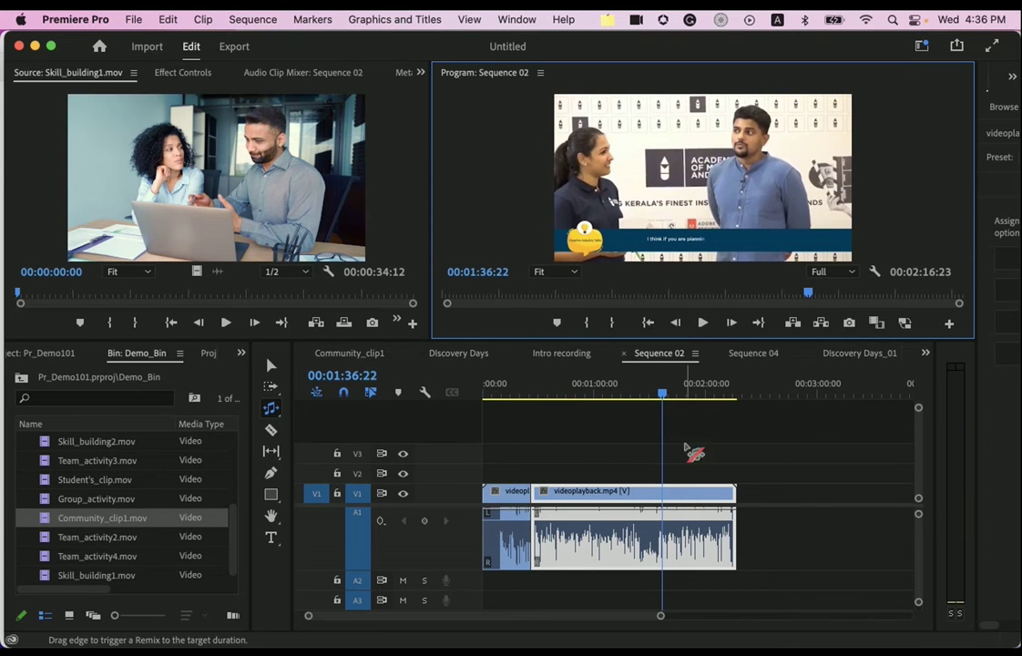
- Split the second videoplayback.mp4 clip and its audio at 00:01:24:24, where the quieter passage starts, using the Razor Tool
drag(661, 394, 640, 398)
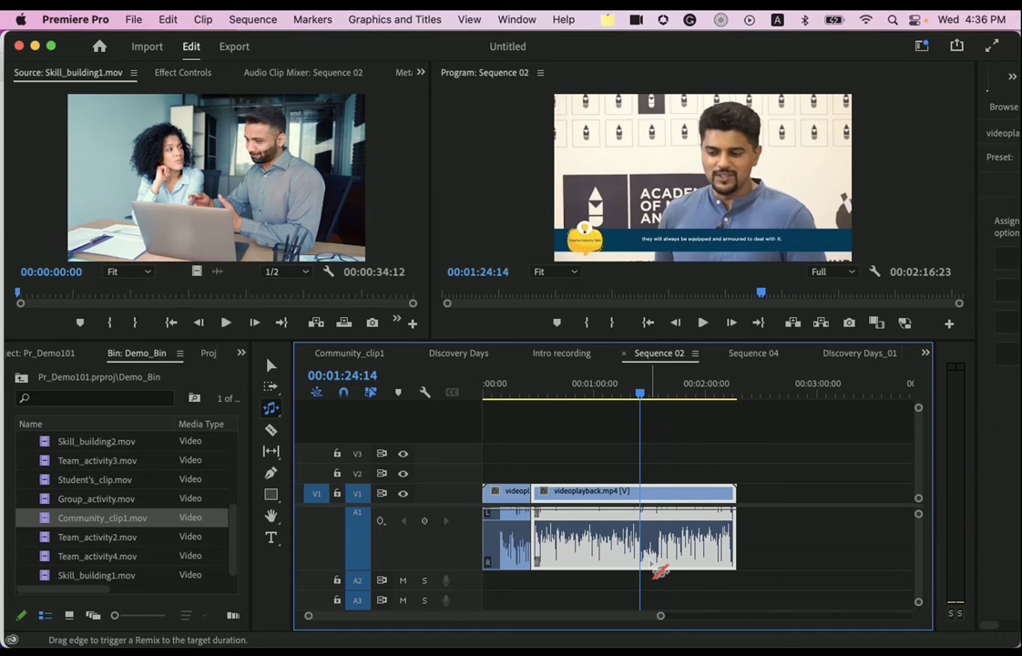
click(270, 364)
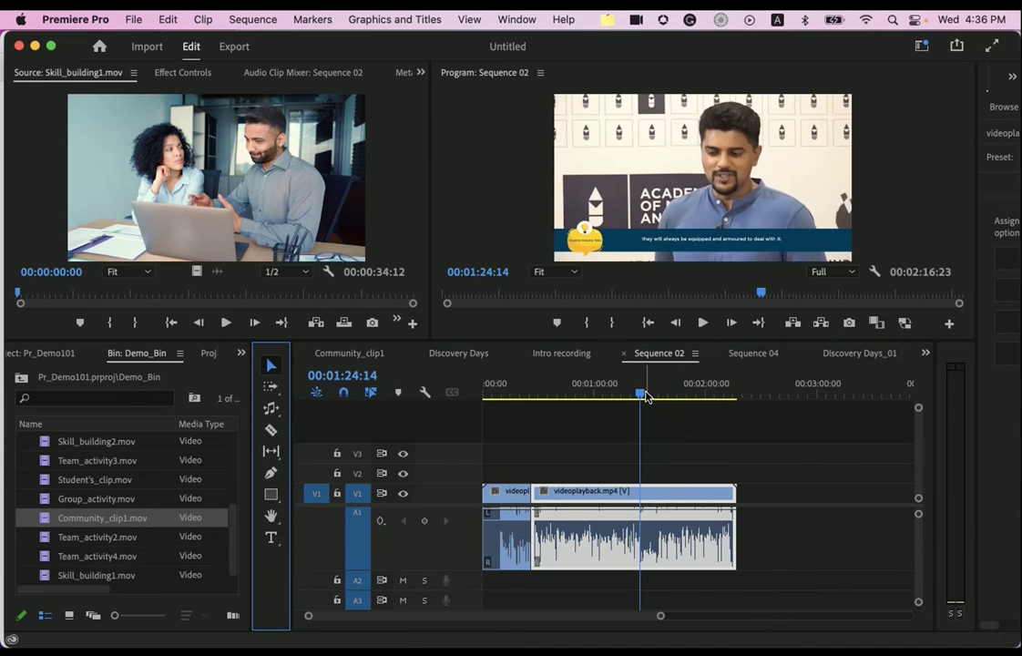
drag(643, 396, 645, 396)
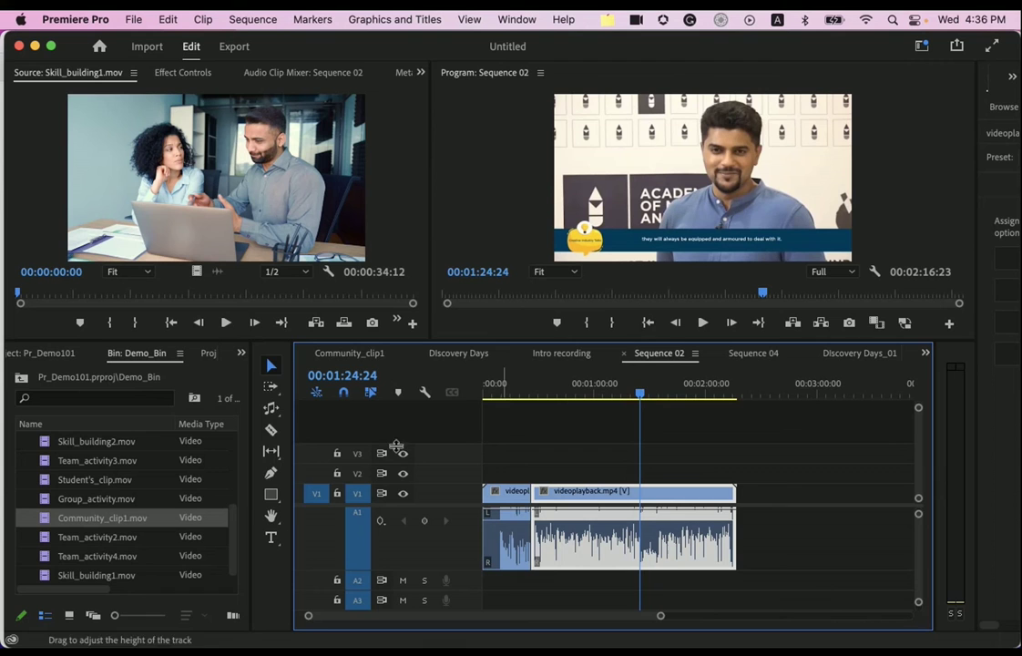
click(271, 430)
click(646, 540)
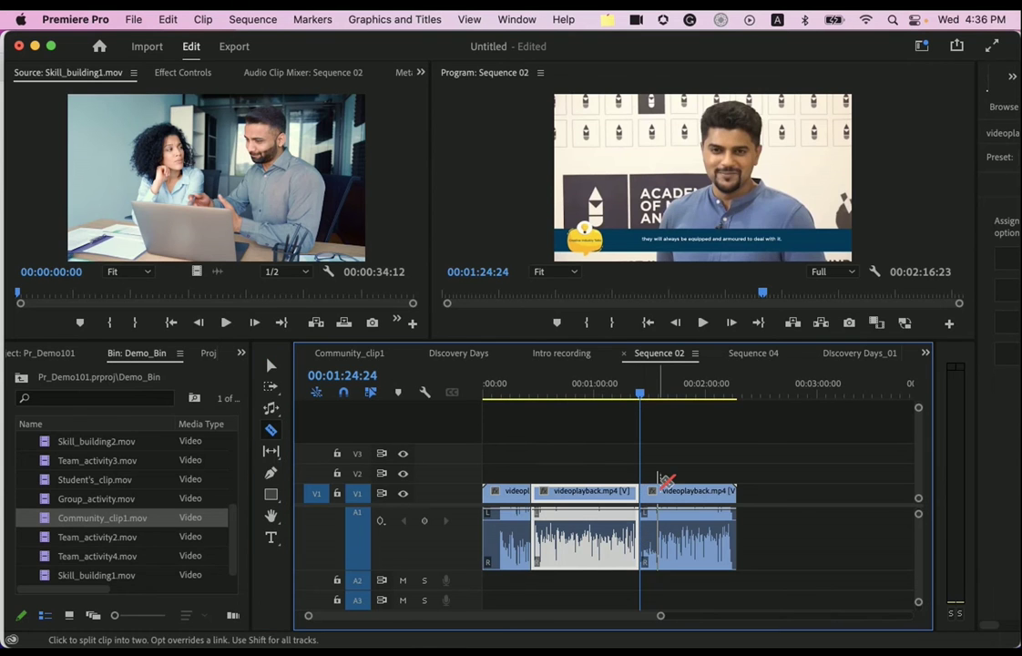
- Split the last videoplayback.mp4 clip at 00:01:34:00, at the end of the quieter passage, and return to the Selection Tool
drag(640, 396, 657, 398)
click(658, 539)
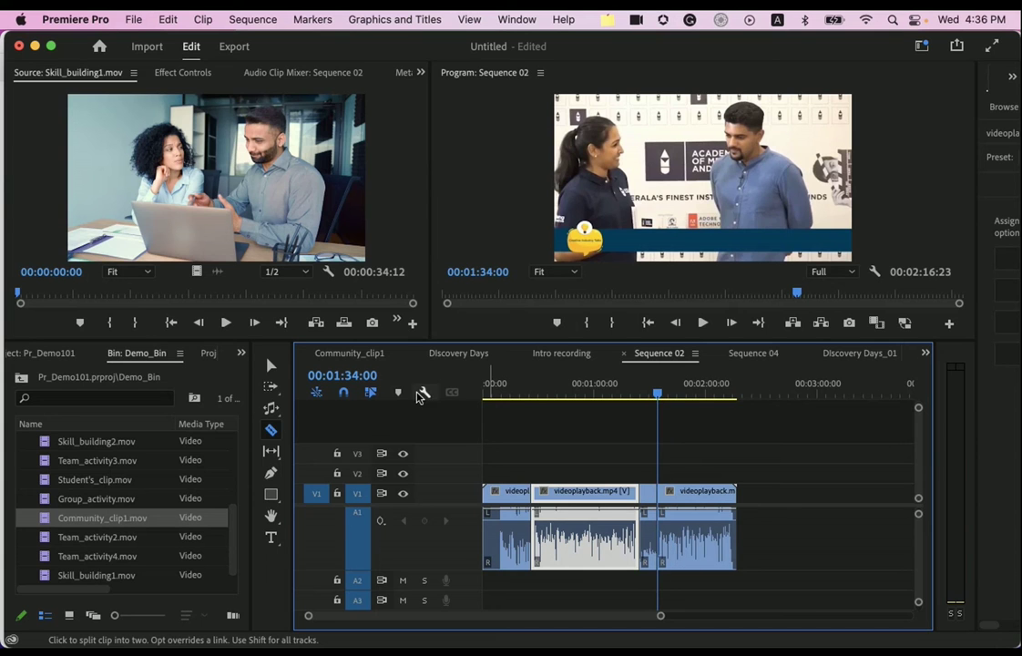
key(v)
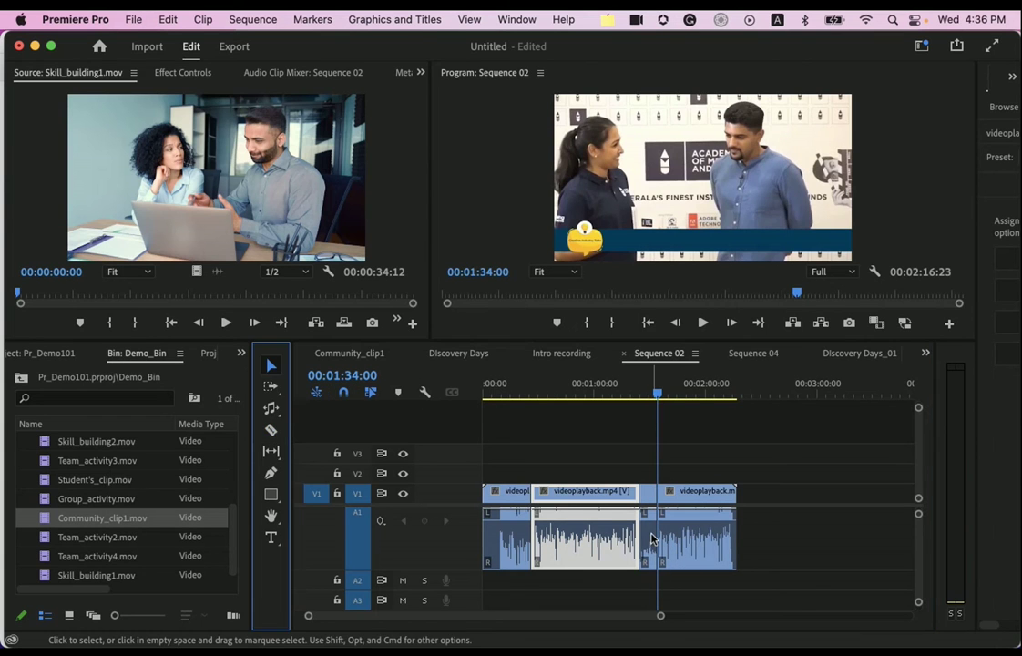
- Adjust the audio gain of the short clip just before the playhead in Sequence 02 so it reaches +14 dB
click(652, 539)
right_click(652, 539)
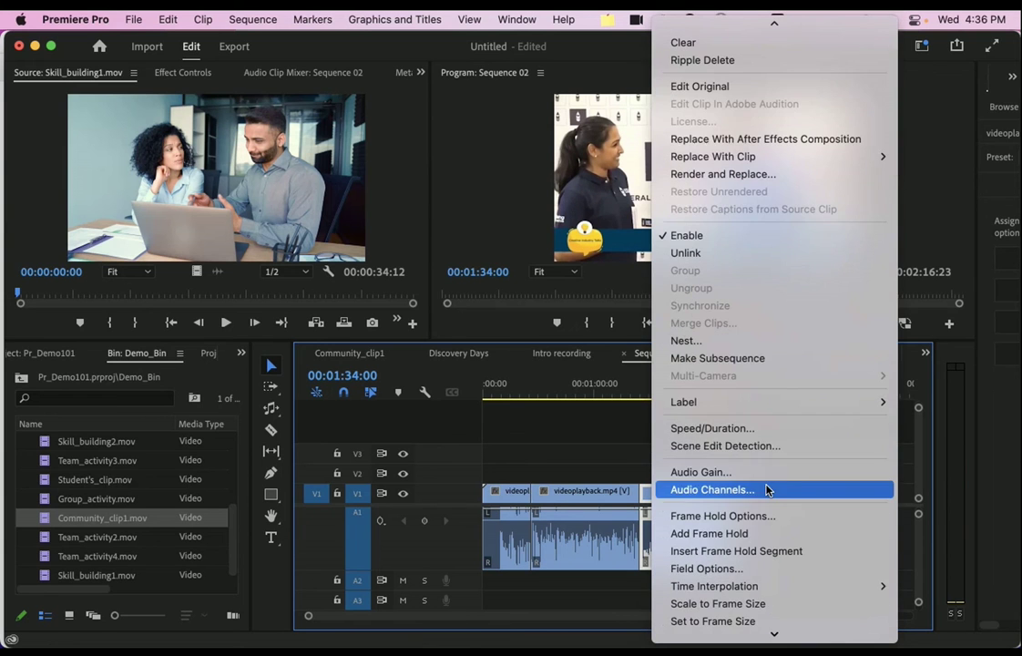
click(752, 474)
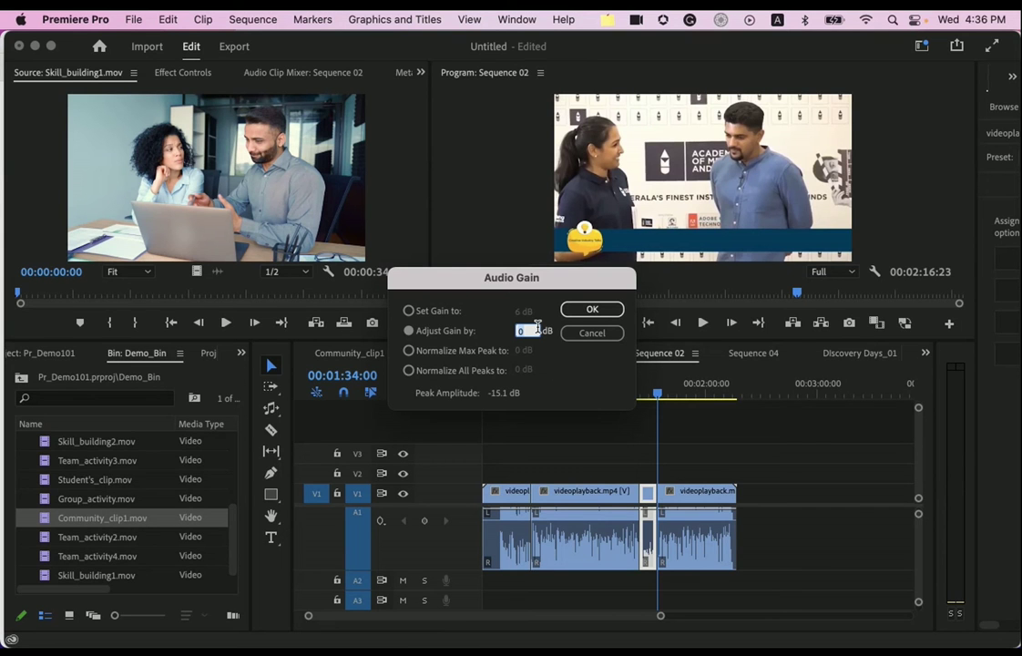
click(579, 311)
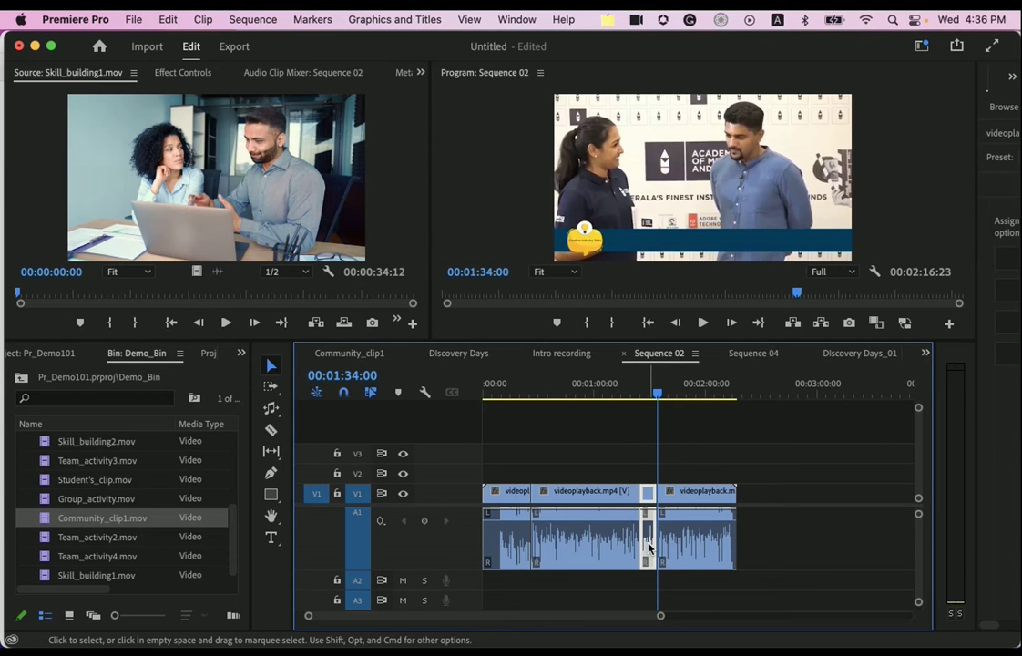
mouse_move(648, 546)
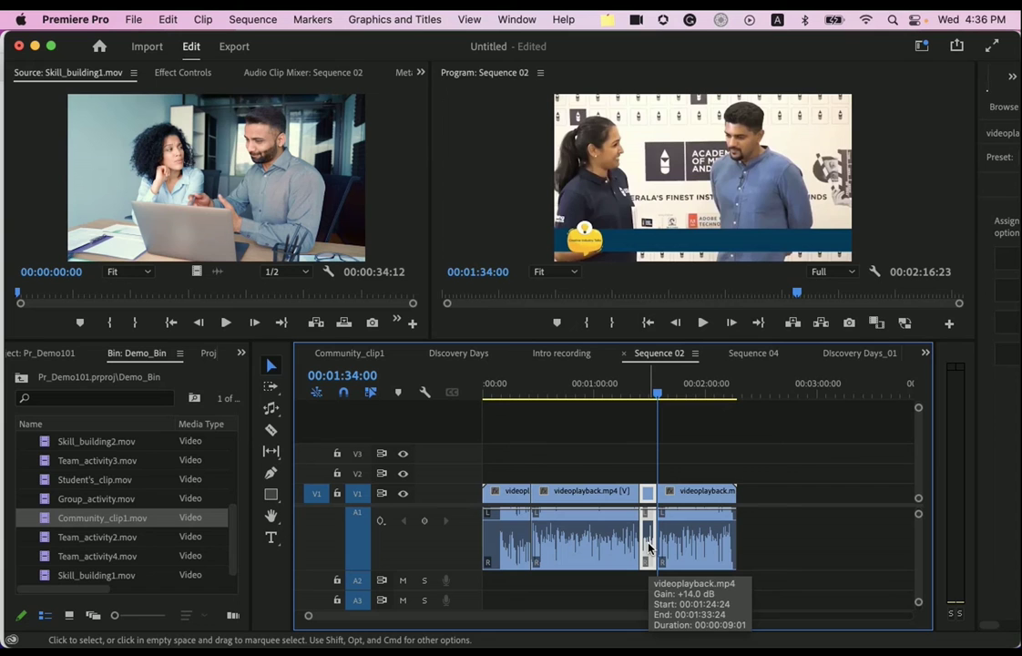
- Play back Sequence 02 from about 00:01:20 through the clip with the adjusted gain to compare its loudness
click(631, 387)
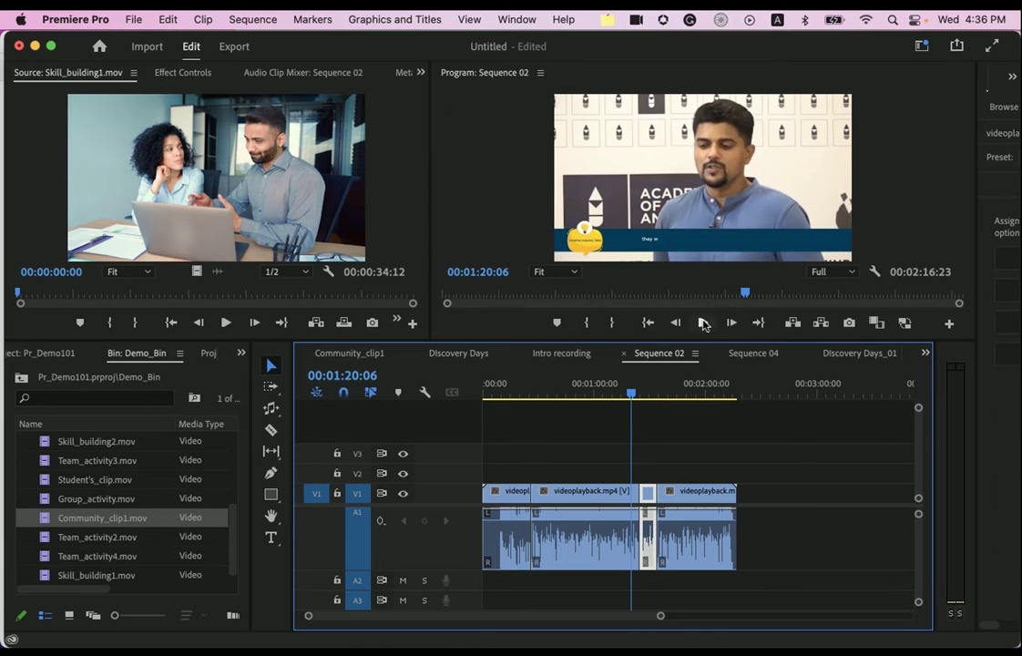
click(702, 322)
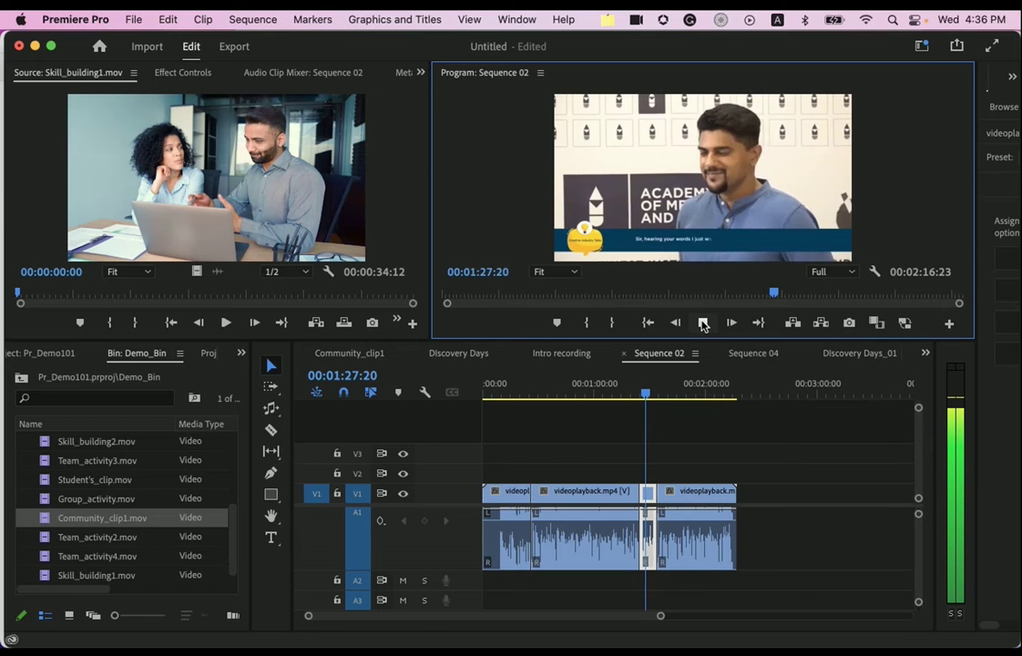
click(702, 323)
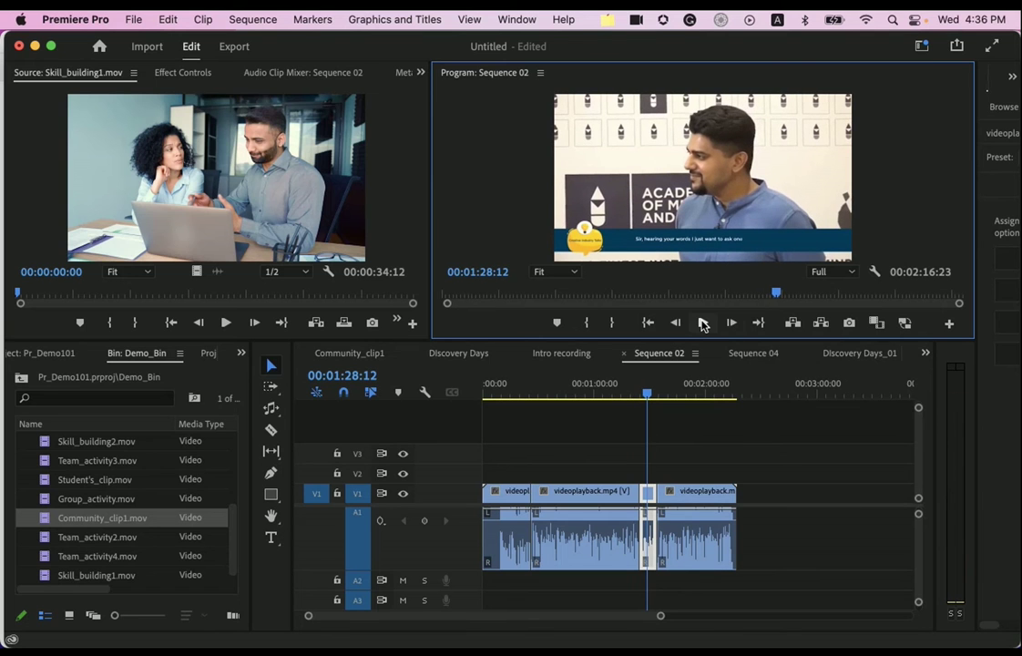
- Bring up the DIscovery Days sequence in the timeline
click(753, 353)
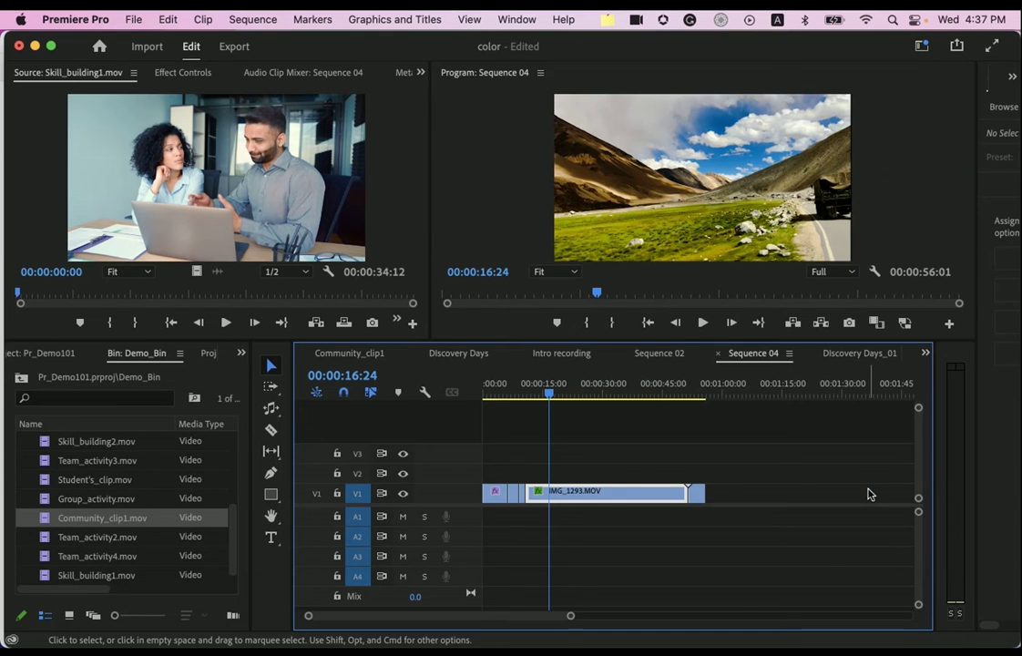
click(333, 355)
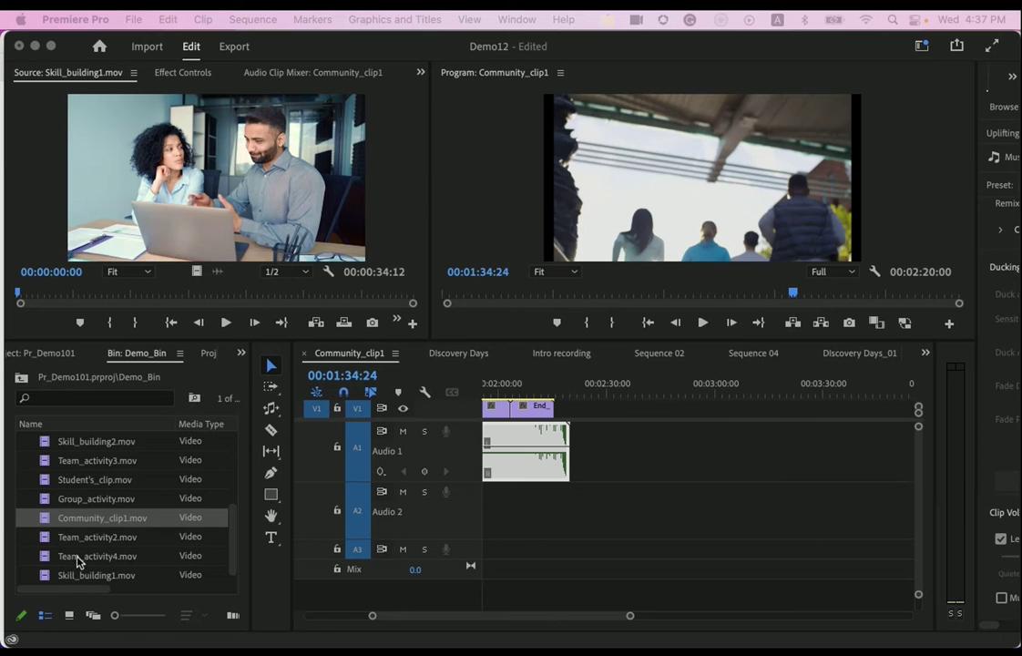
click(446, 353)
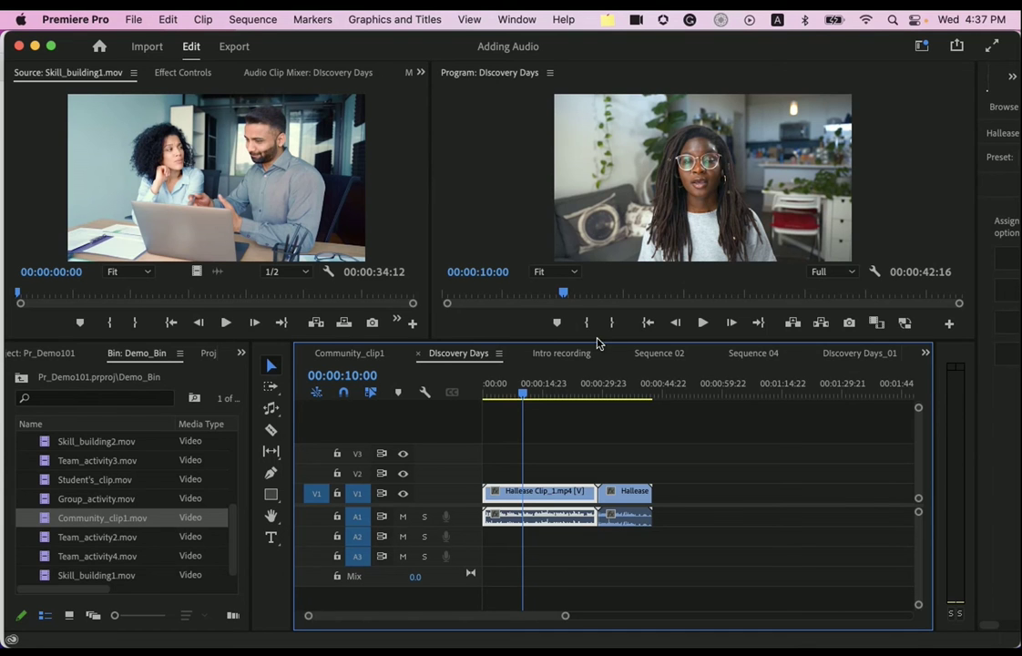
- Play back the DIscovery Days sequence from its beginning for about ten seconds
drag(524, 393, 484, 393)
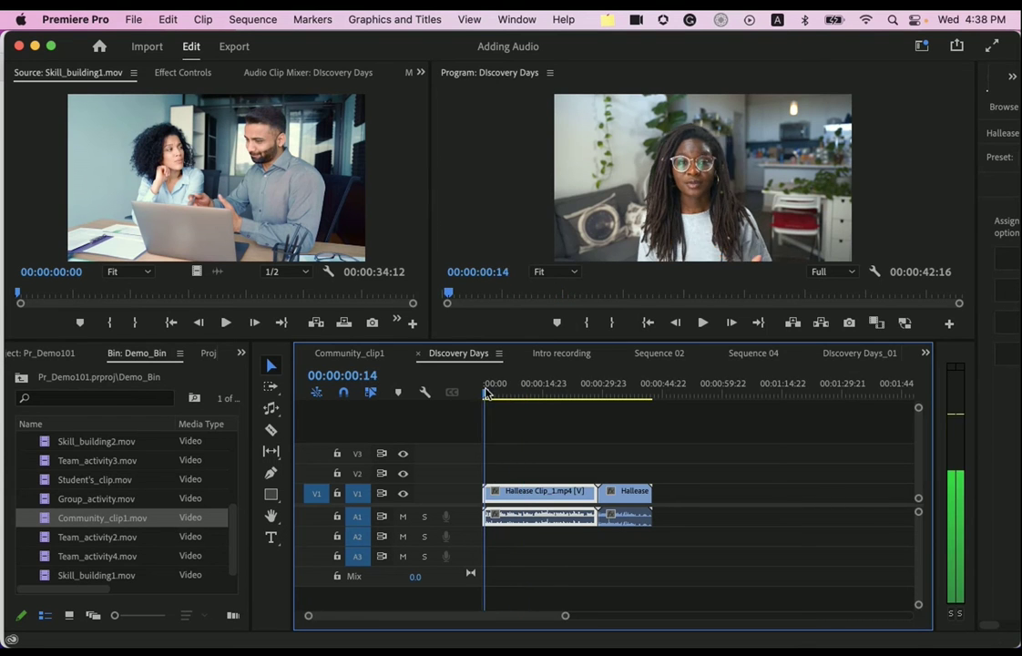
click(701, 322)
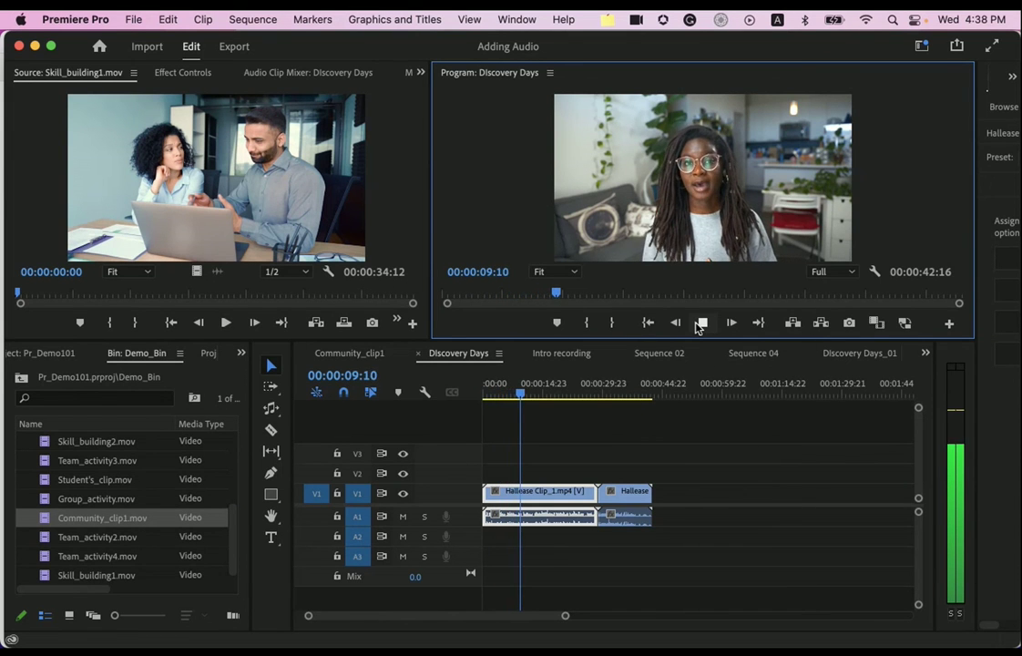
click(700, 324)
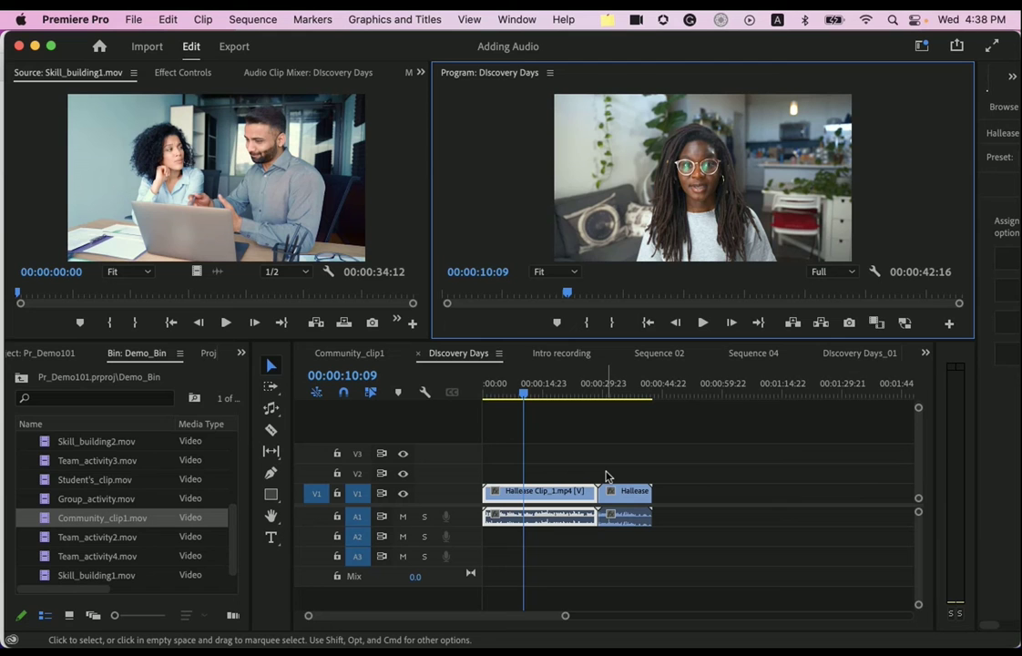
click(258, 22)
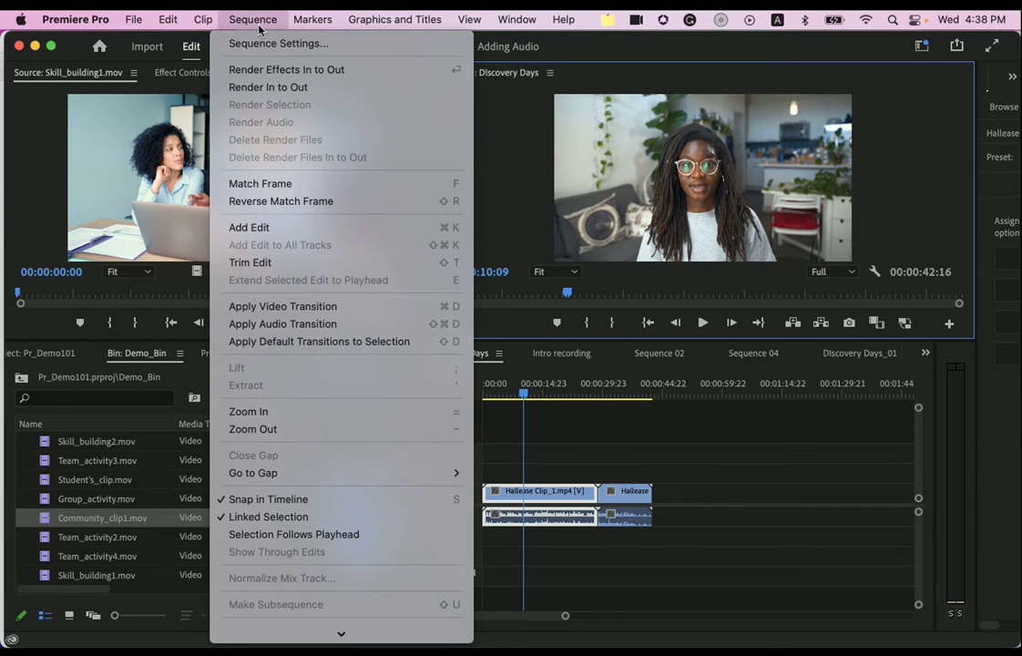
mouse_move(341, 634)
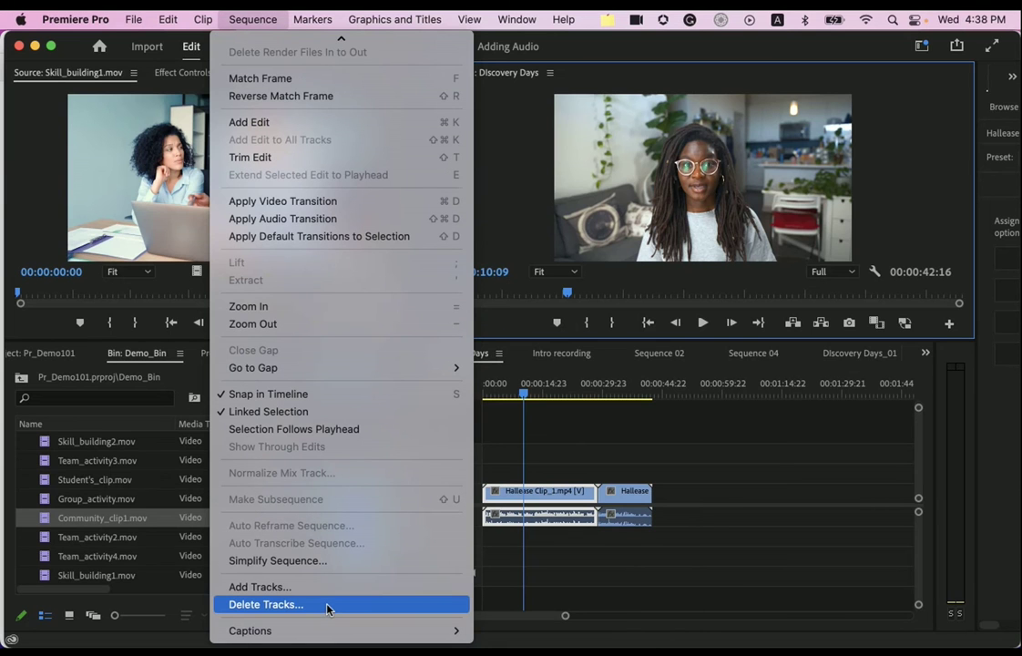
click(151, 516)
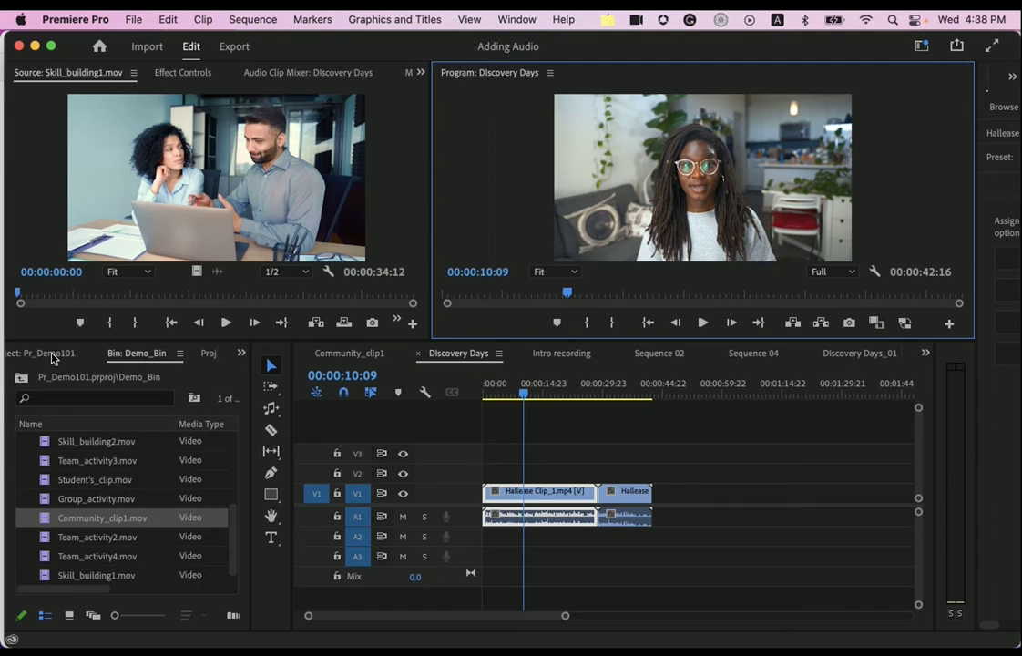
- Switch to the Adding Audio project's contents, which hold the DIscovery Days sequence
click(52, 353)
click(136, 353)
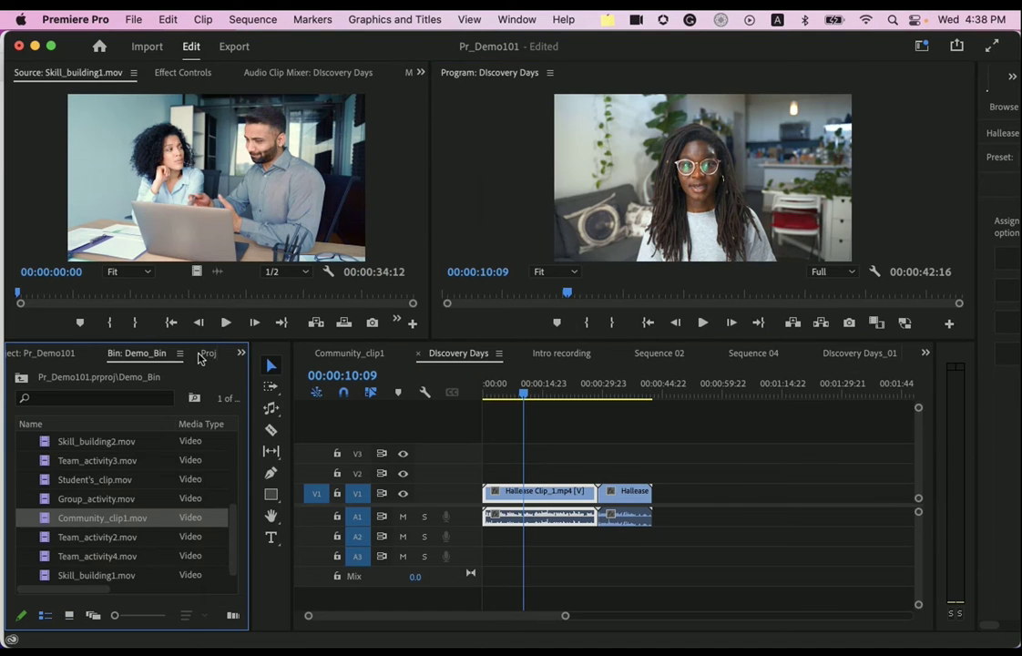
click(208, 354)
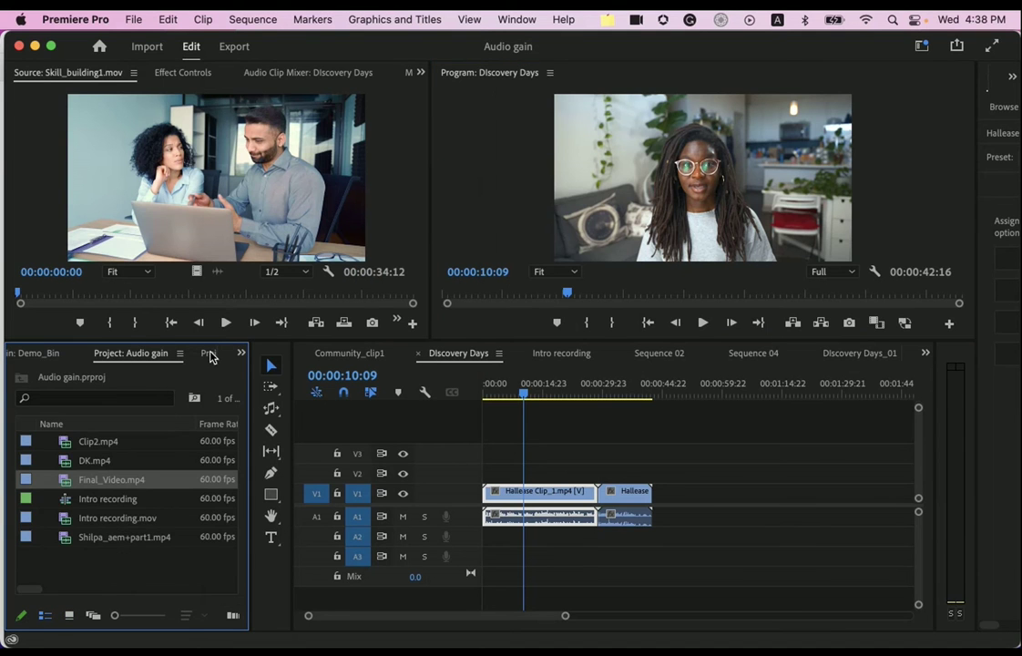
click(209, 356)
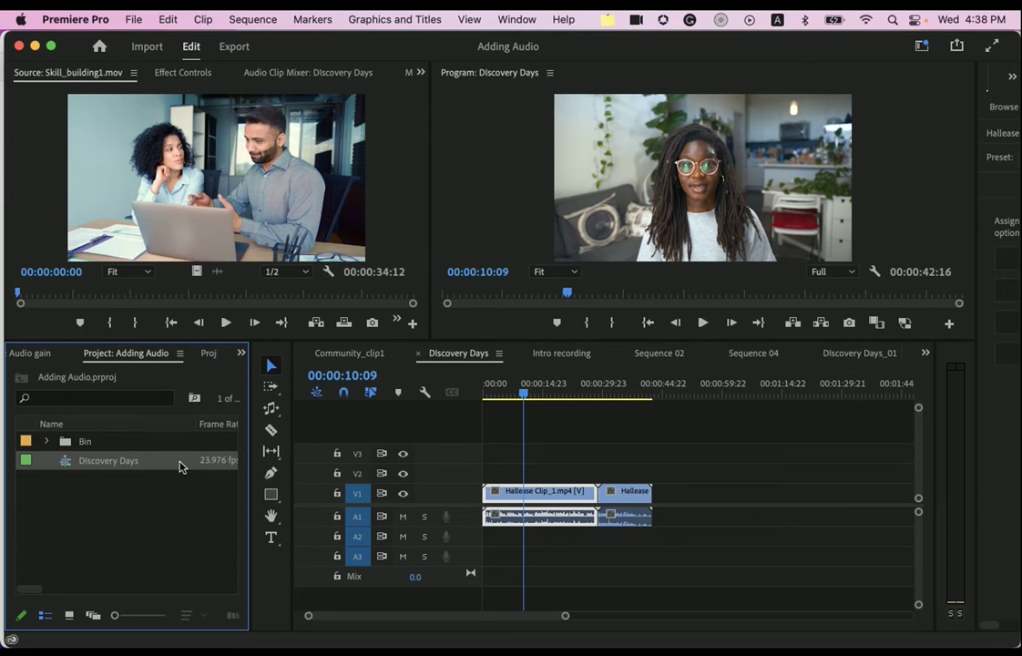
- Open the transcript creation settings for the DIscovery Days sequence
click(254, 20)
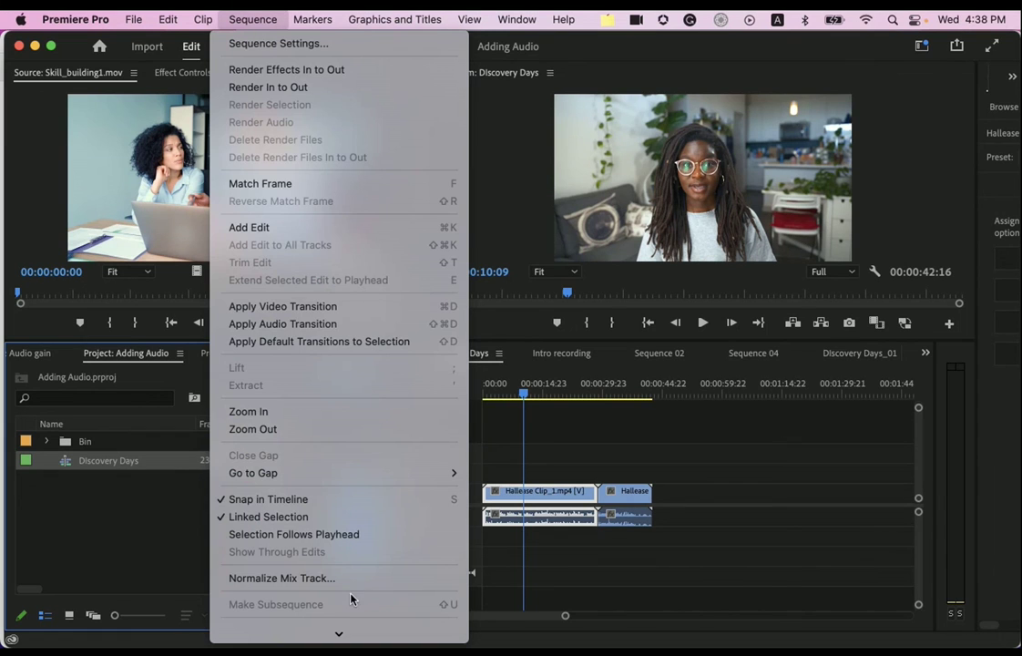
scroll(315, 537, down, 3)
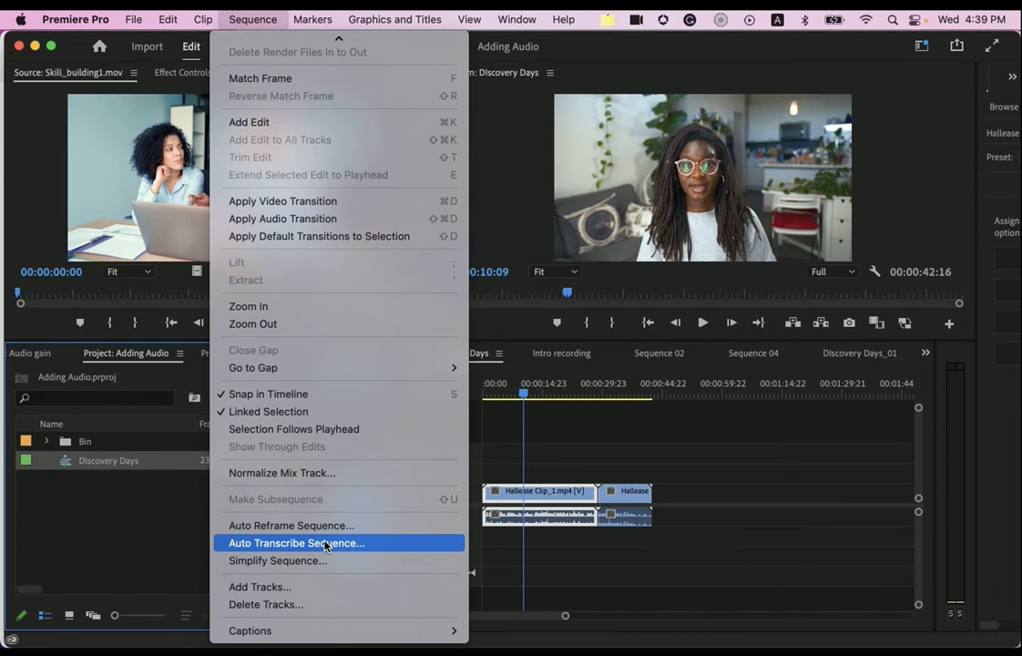
click(286, 544)
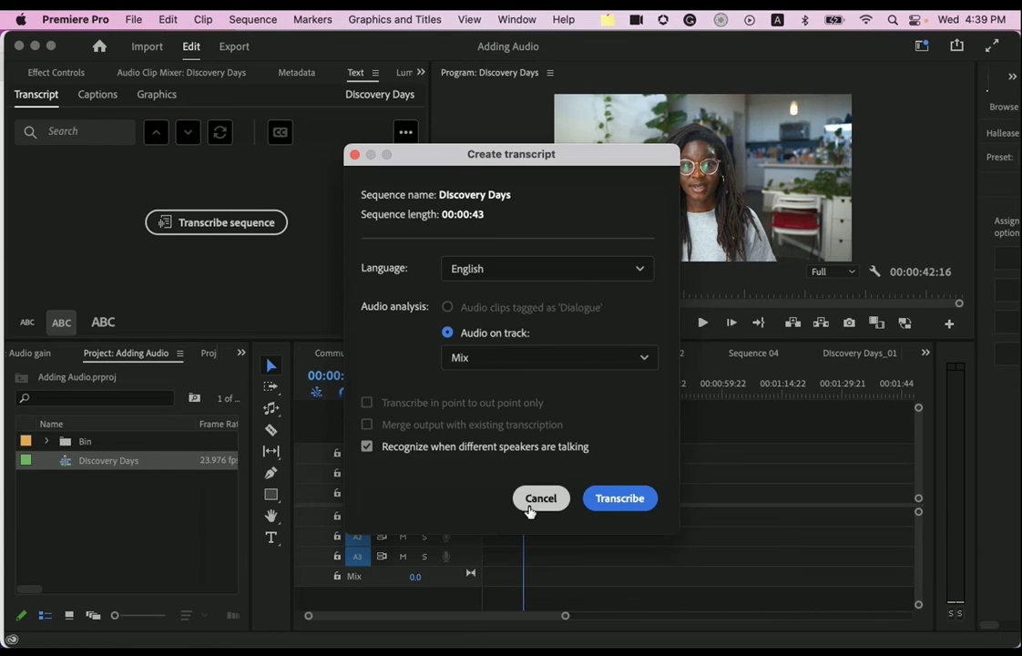
click(530, 508)
click(248, 224)
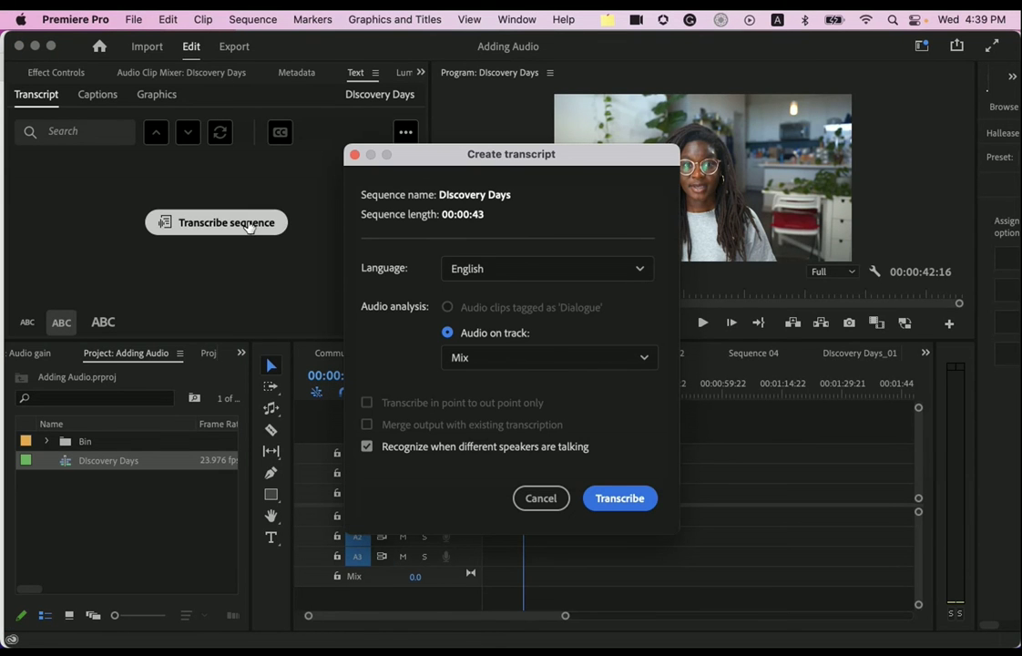
- Transcribe the sequence with English as the language and the Mix track as the audio source, keeping speaker recognition on
click(558, 273)
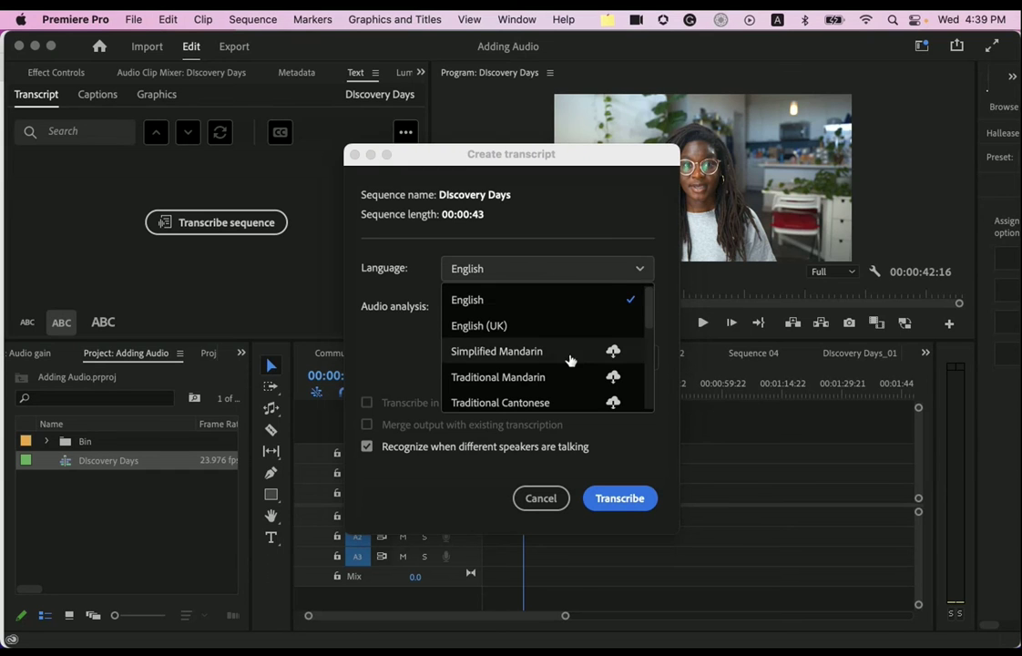
scroll(569, 353, down, 8)
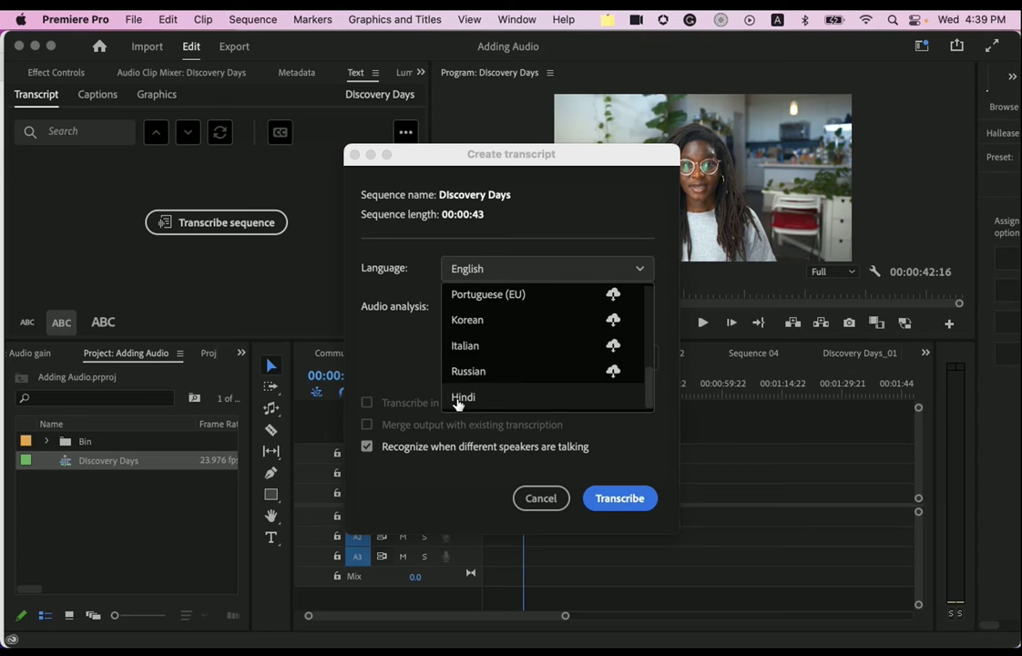
scroll(552, 375, up, 8)
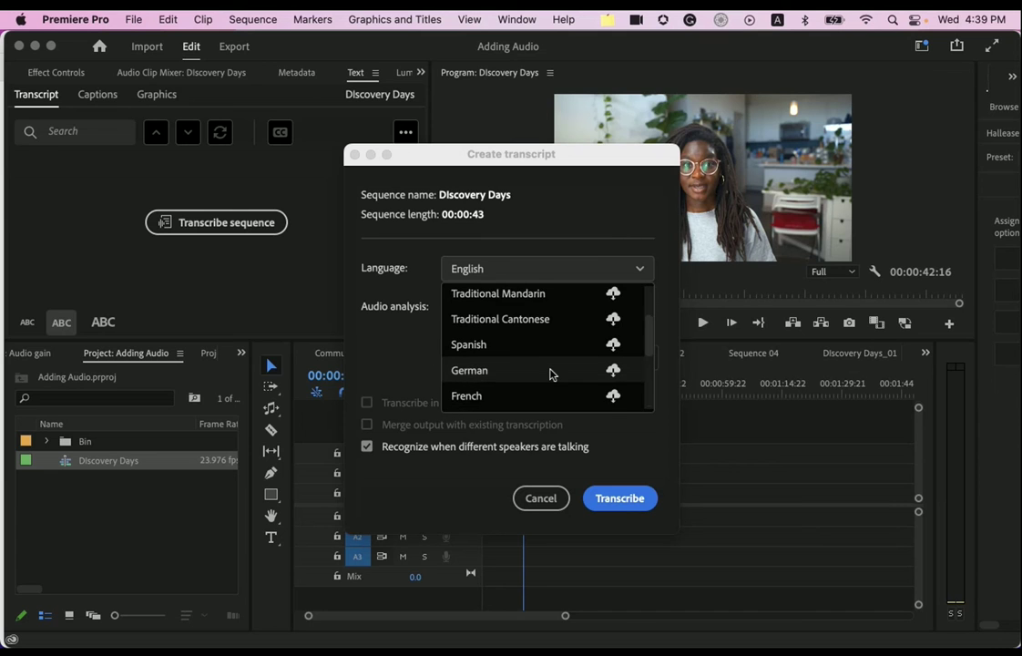
click(493, 306)
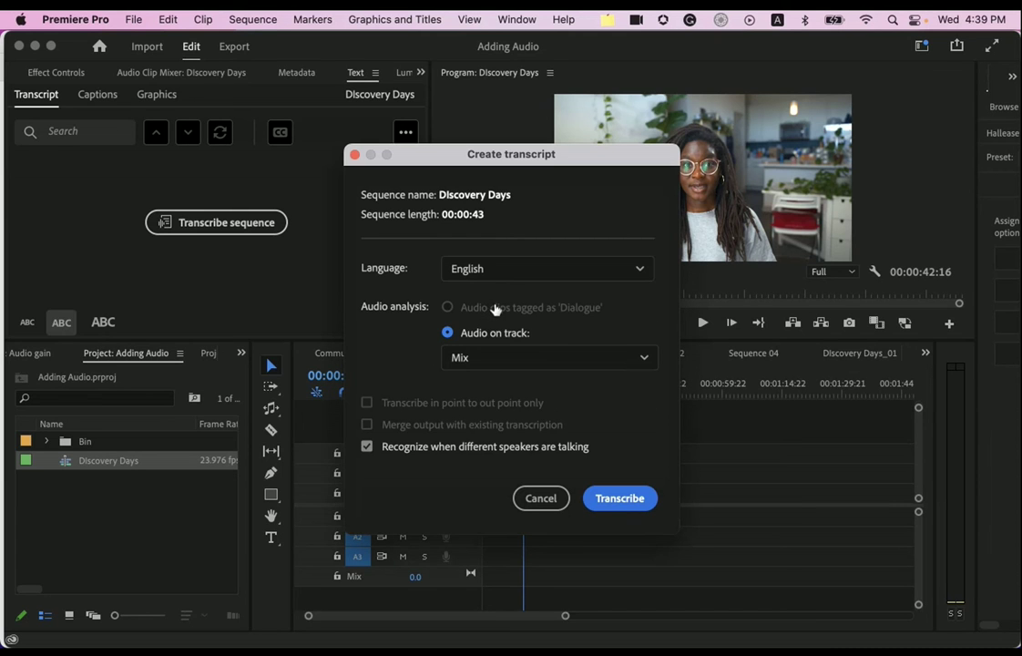
click(517, 362)
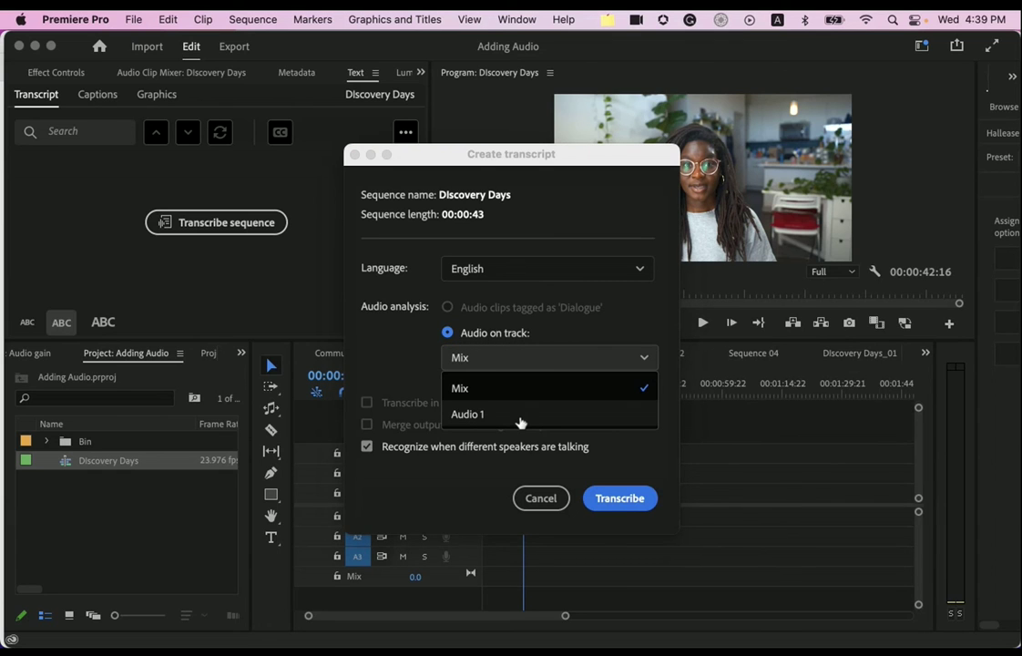
click(383, 370)
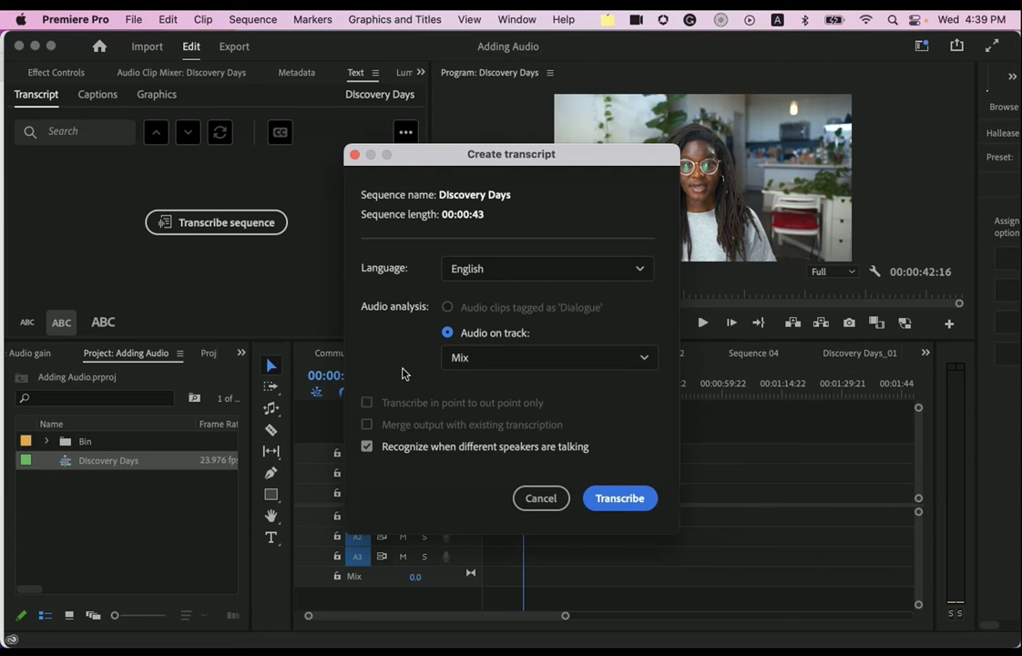
click(623, 498)
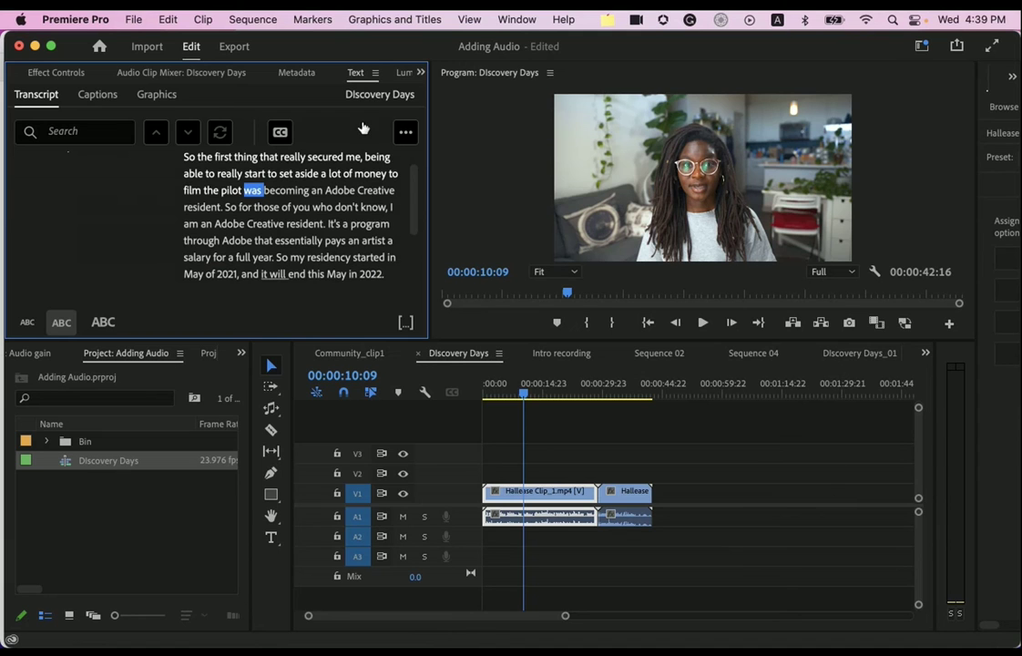
- Rename Speaker 1 in the transcript to the speaker's first name and save the speaker edit
scroll(279, 232, up, 1)
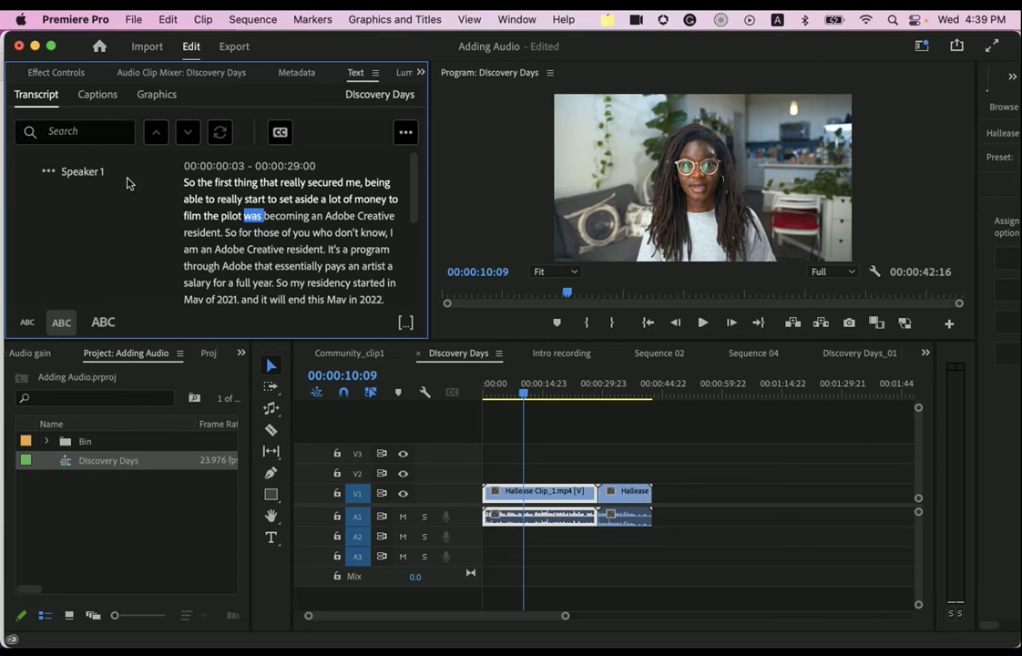
scroll(234, 224, down, 5)
scroll(232, 227, up, 5)
click(96, 173)
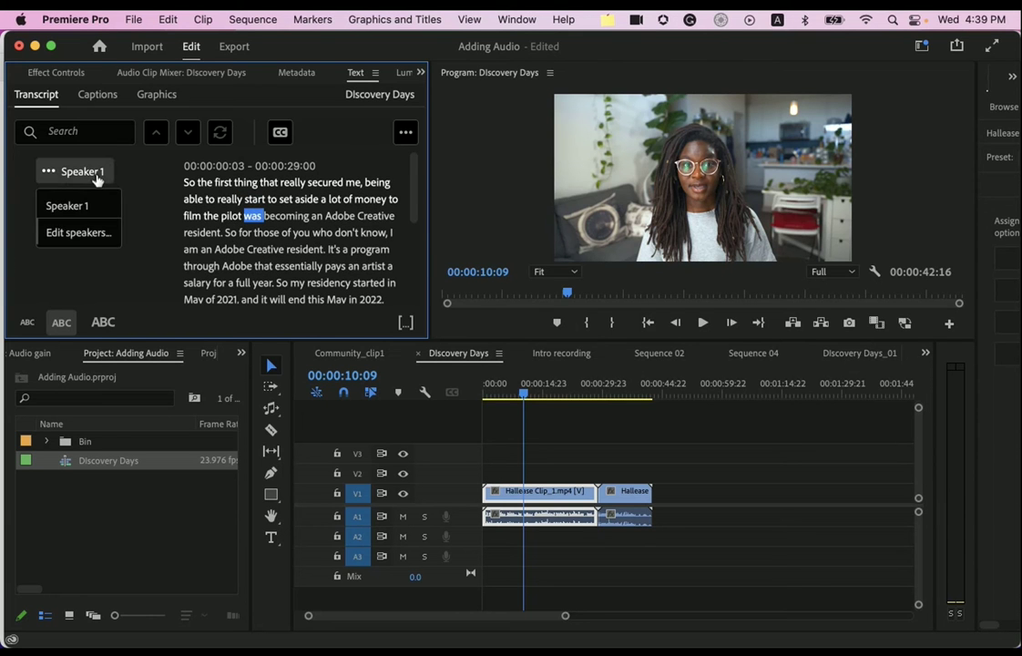
click(96, 175)
click(97, 175)
click(98, 232)
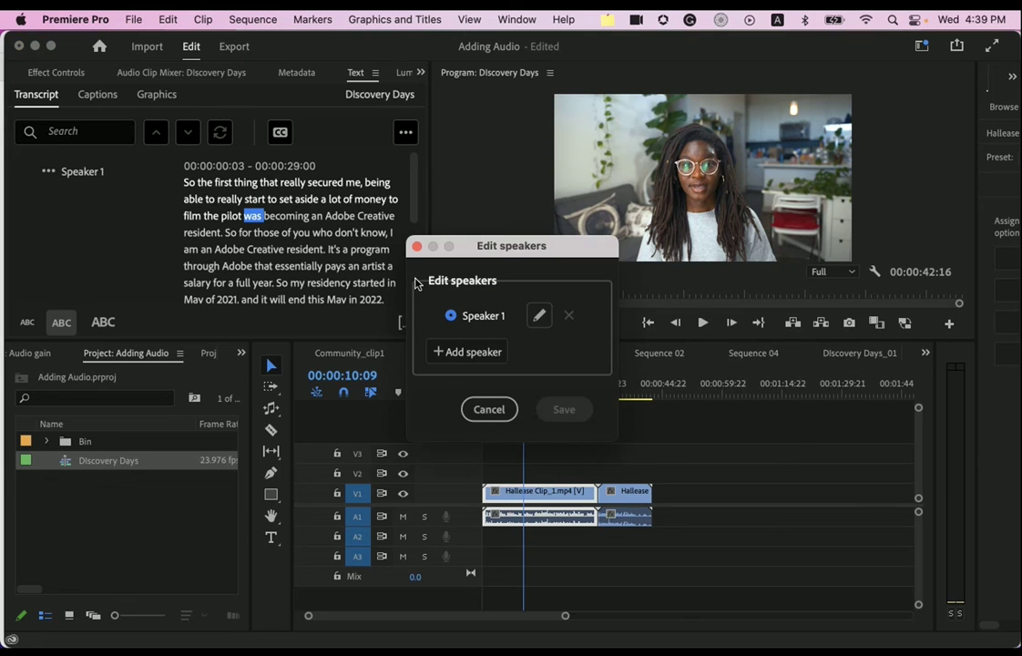
click(539, 315)
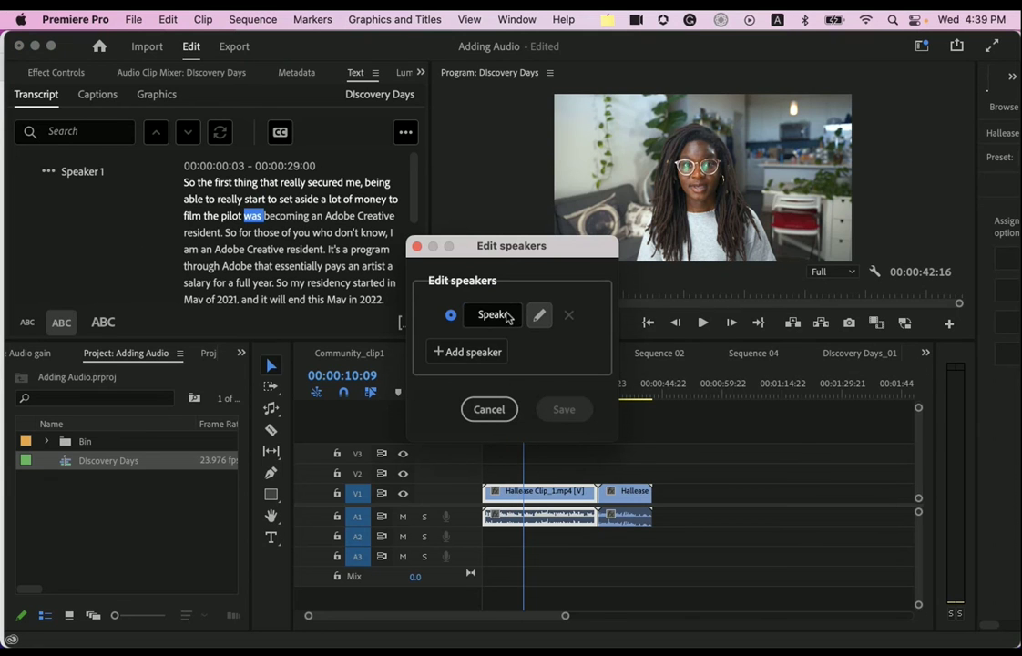
click(506, 315)
drag(480, 315, 512, 315)
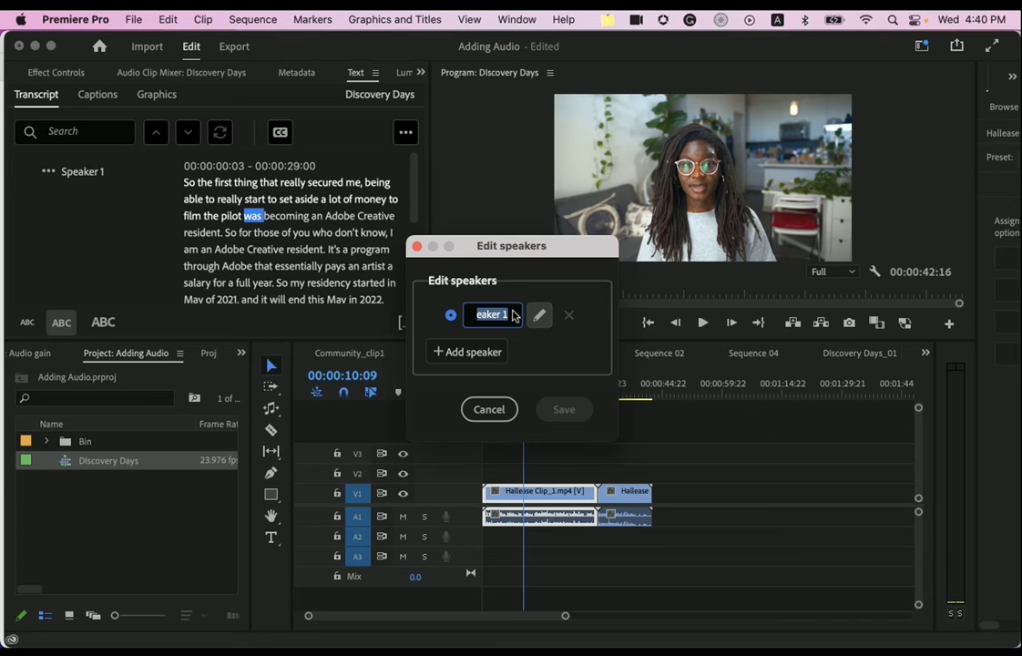
text(Ashle)
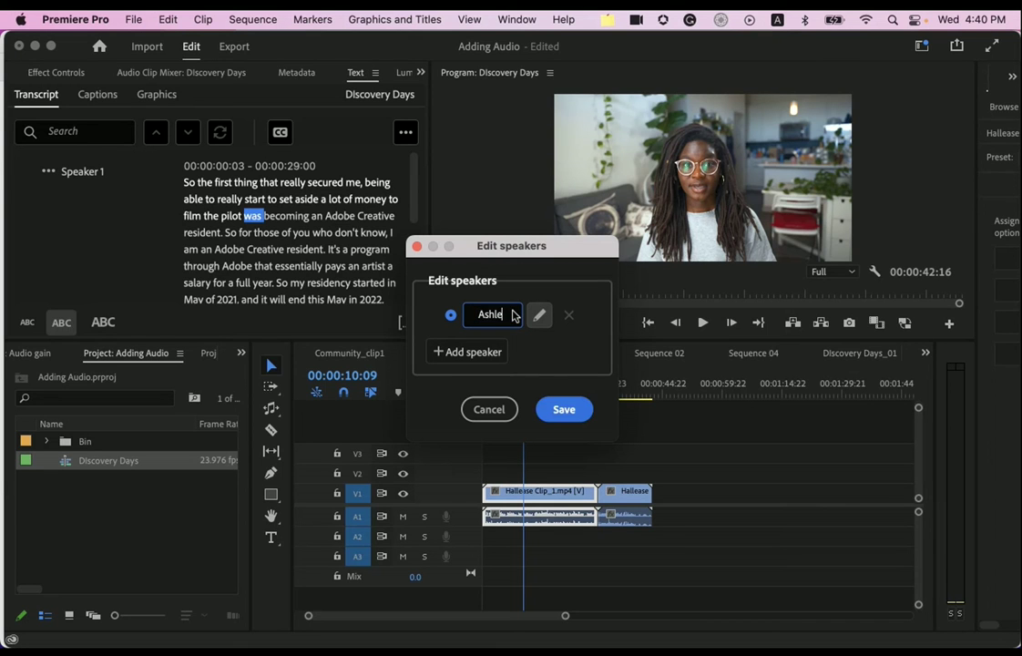
click(564, 409)
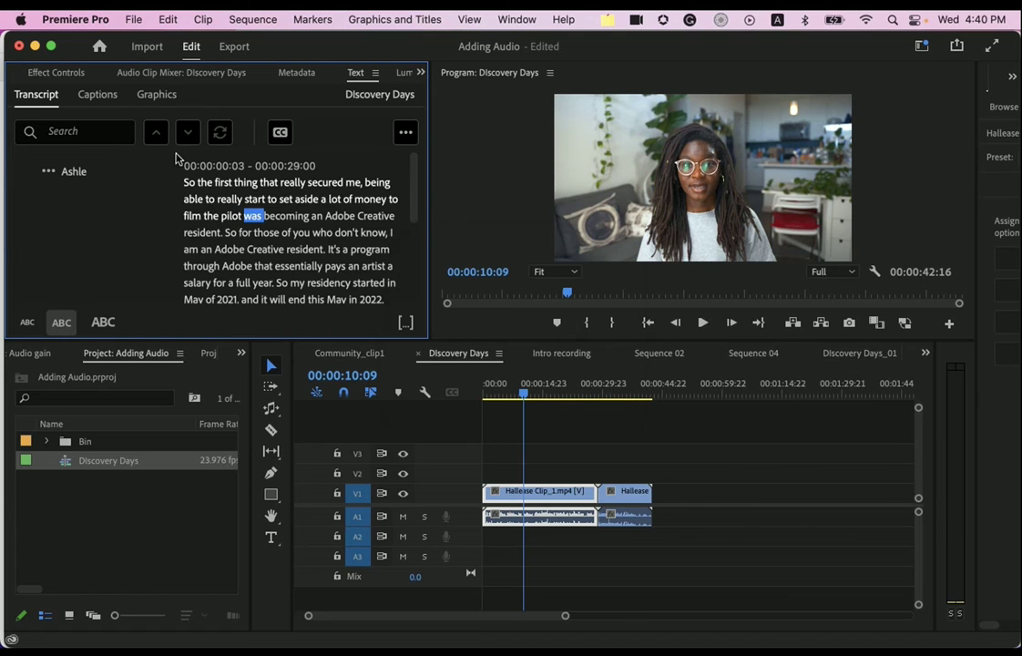
- Search the transcript for the word "thing" and show the text replacement options
scroll(209, 235, down, 1)
scroll(209, 235, up, 1)
scroll(278, 237, down, 3)
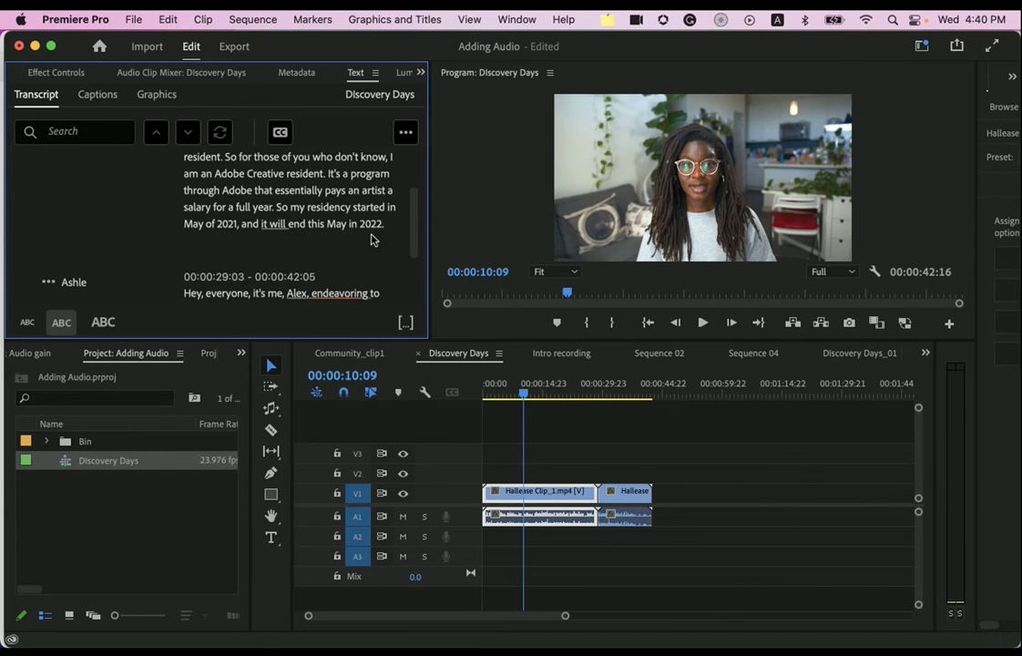
scroll(368, 245, down, 1)
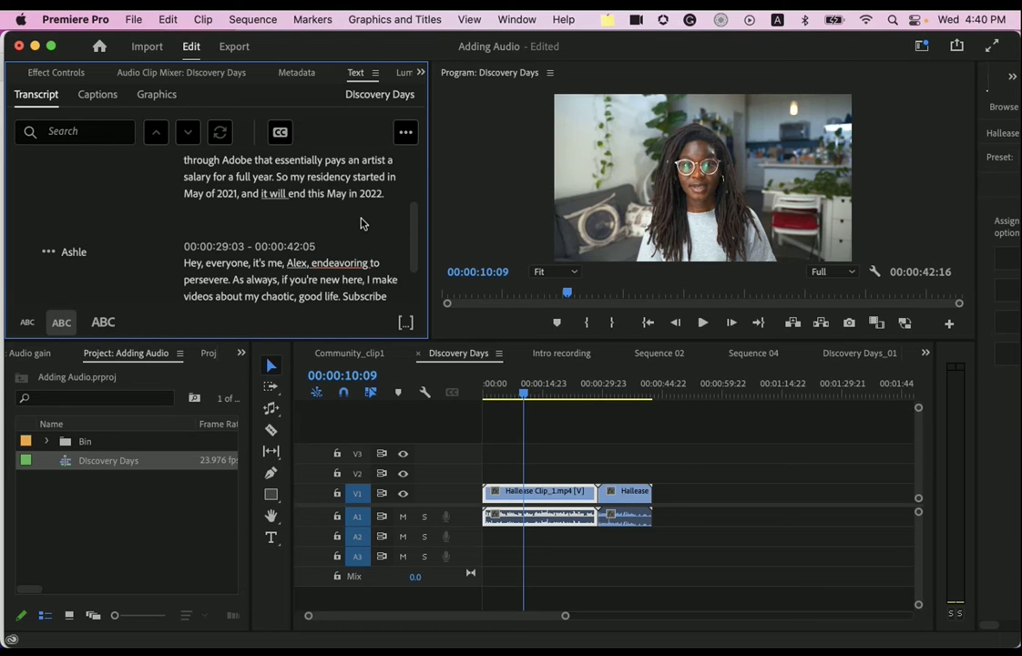
scroll(360, 223, down, 2)
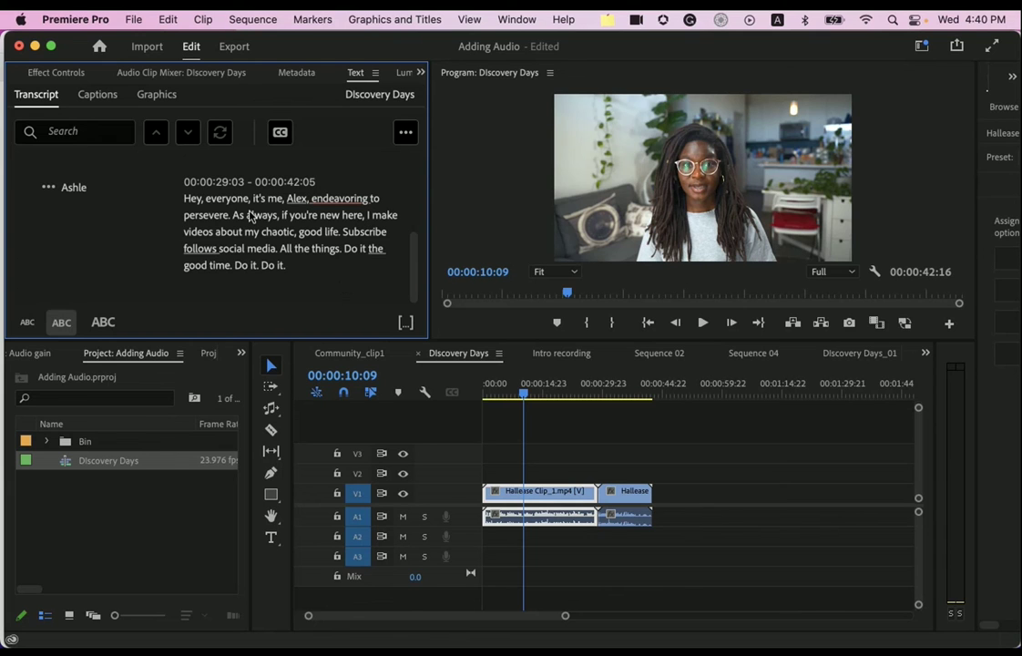
click(68, 131)
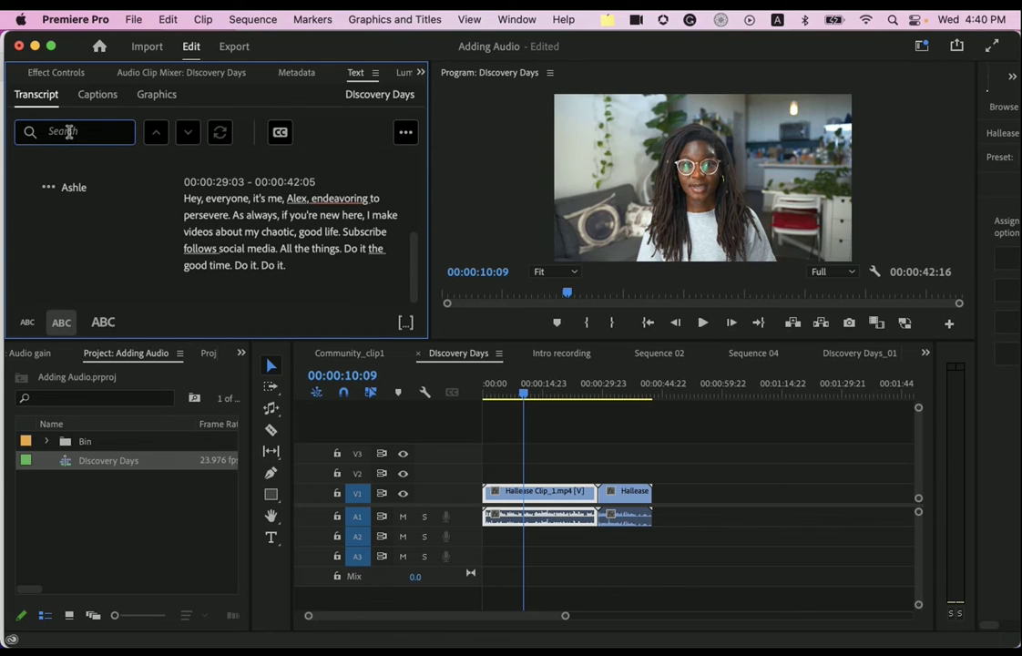
text(hi)
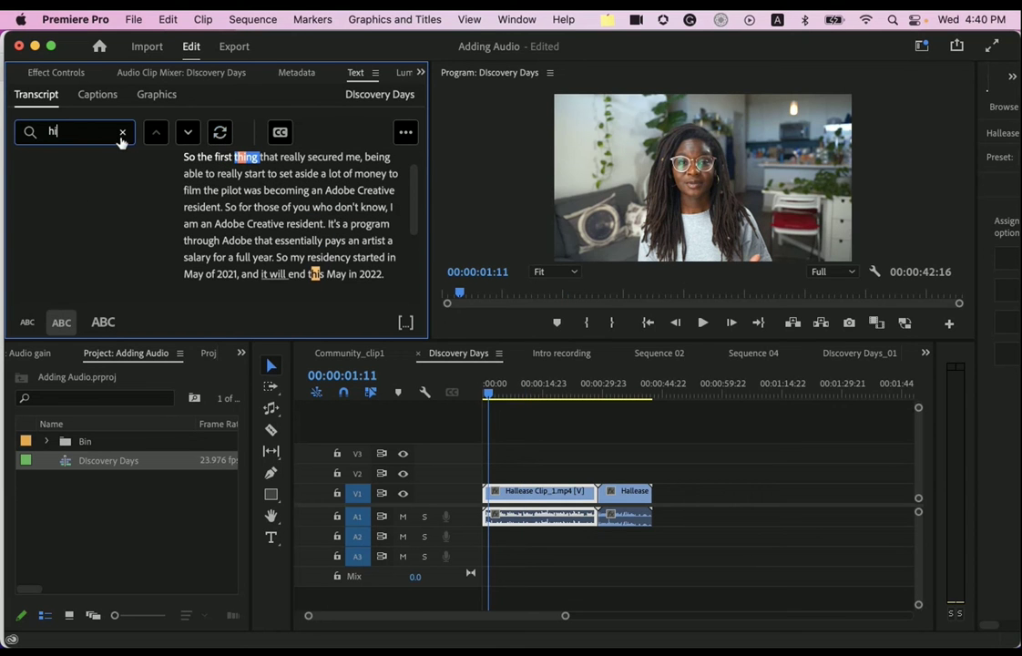
key(BackSpace)
key(BackSpace)
text(thing)
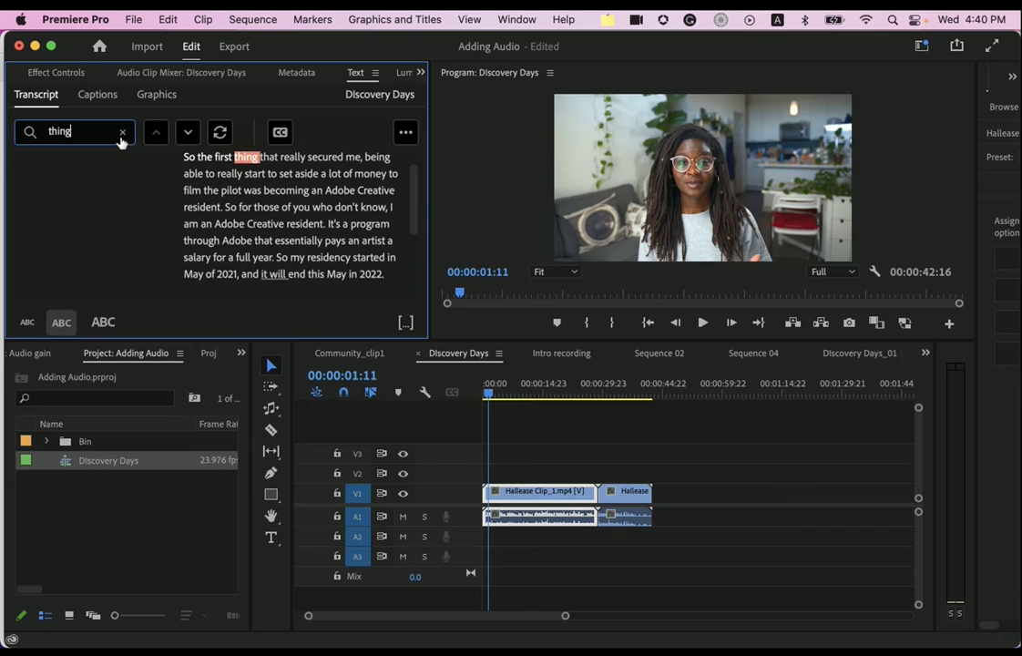
click(219, 132)
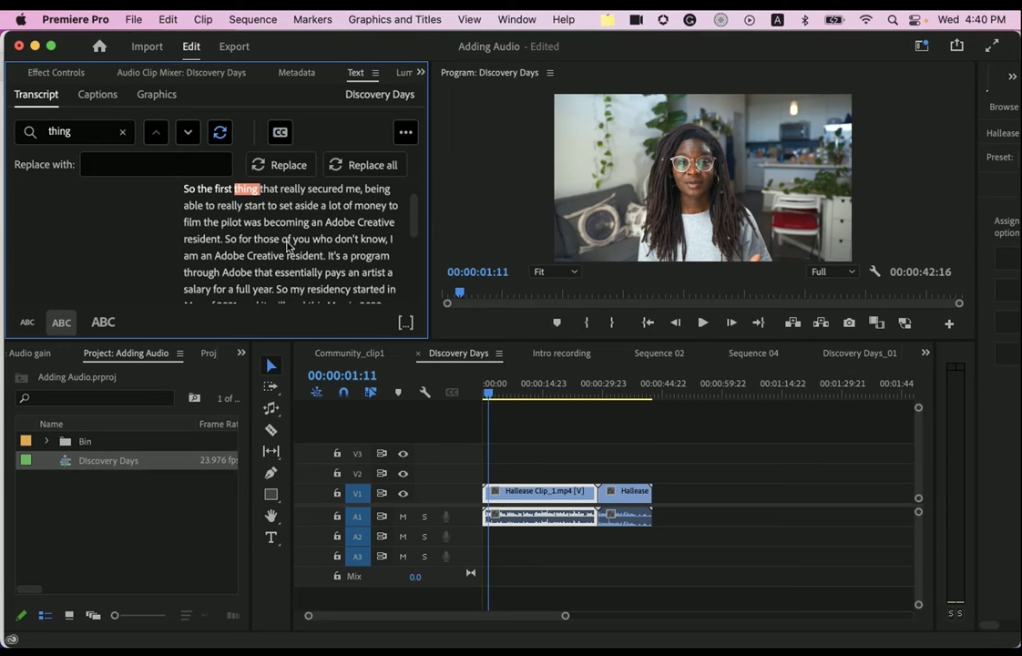
- Try changing "my" to "I" before "residency" in the first transcript paragraph, and undo that edit
click(287, 239)
scroll(293, 251, down, 2)
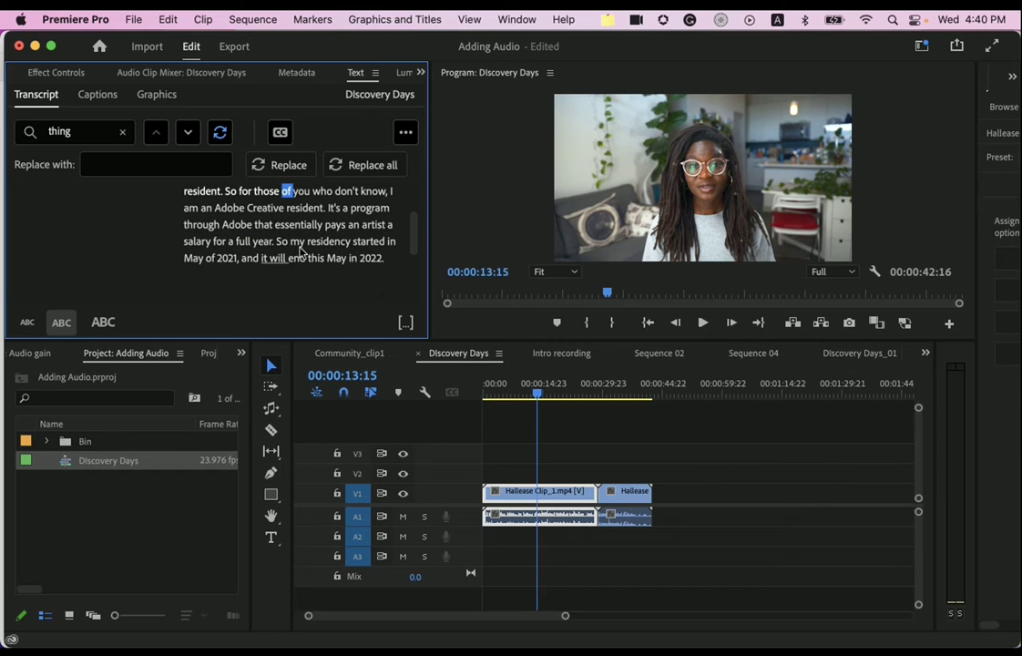
double_click(303, 243)
click(311, 244)
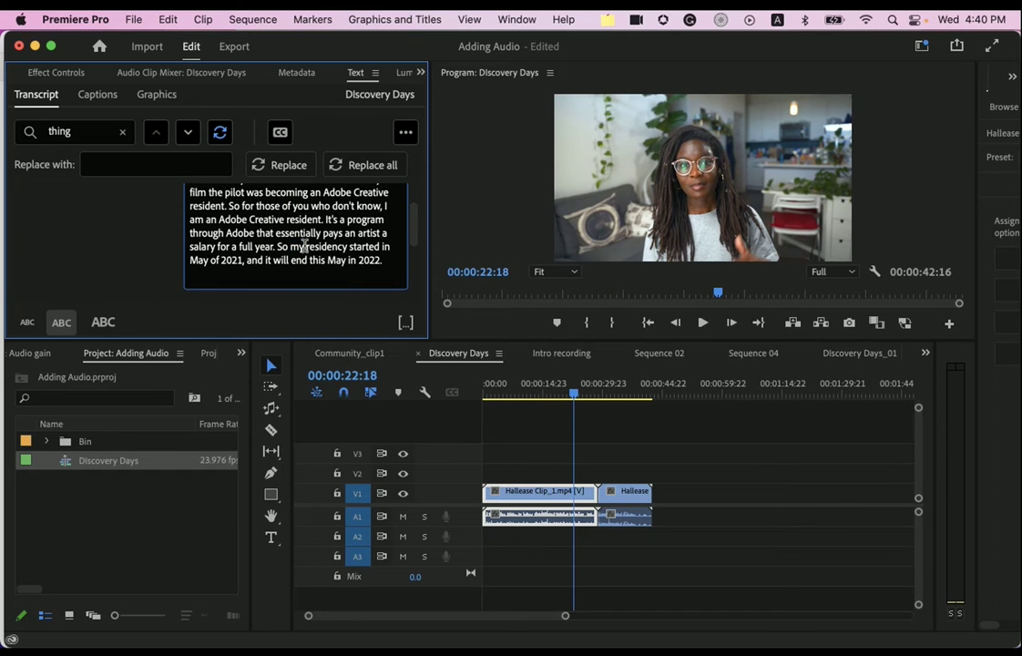
double_click(295, 245)
text(I)
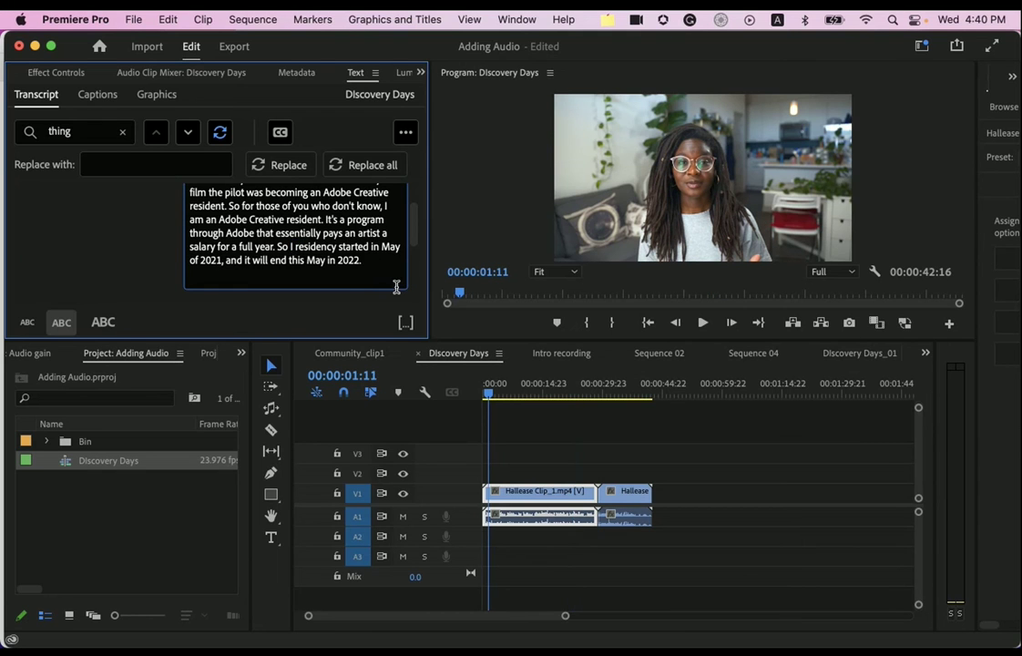
key(super+z)
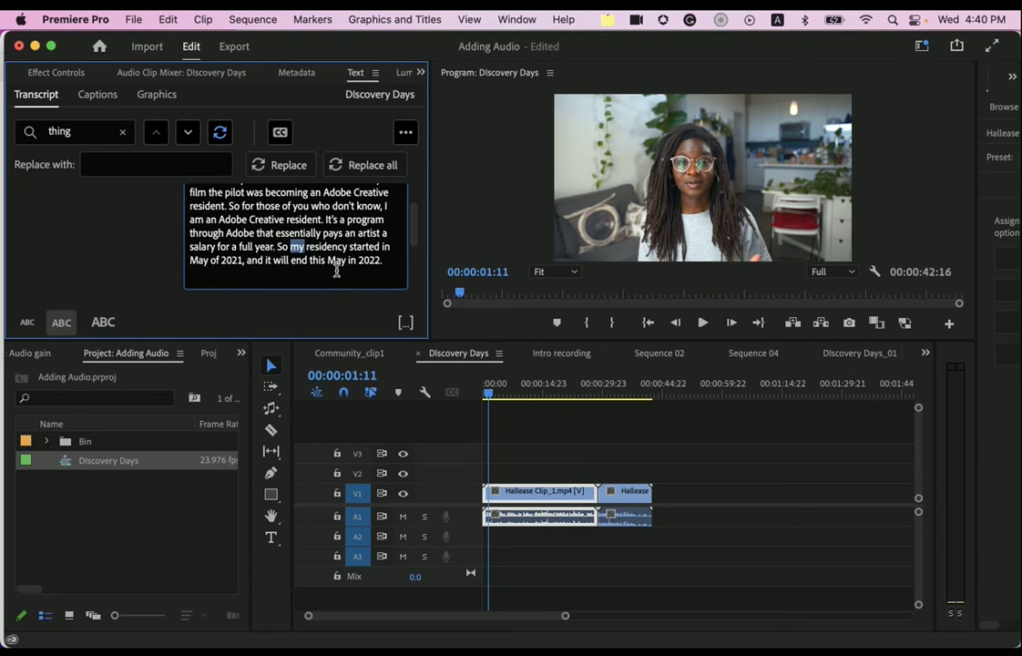
- Create captions from the sequence transcript using the Subtitle default preset, Subtitle format, no style, 42 characters maximum, 3 seconds minimum and double lines
click(280, 136)
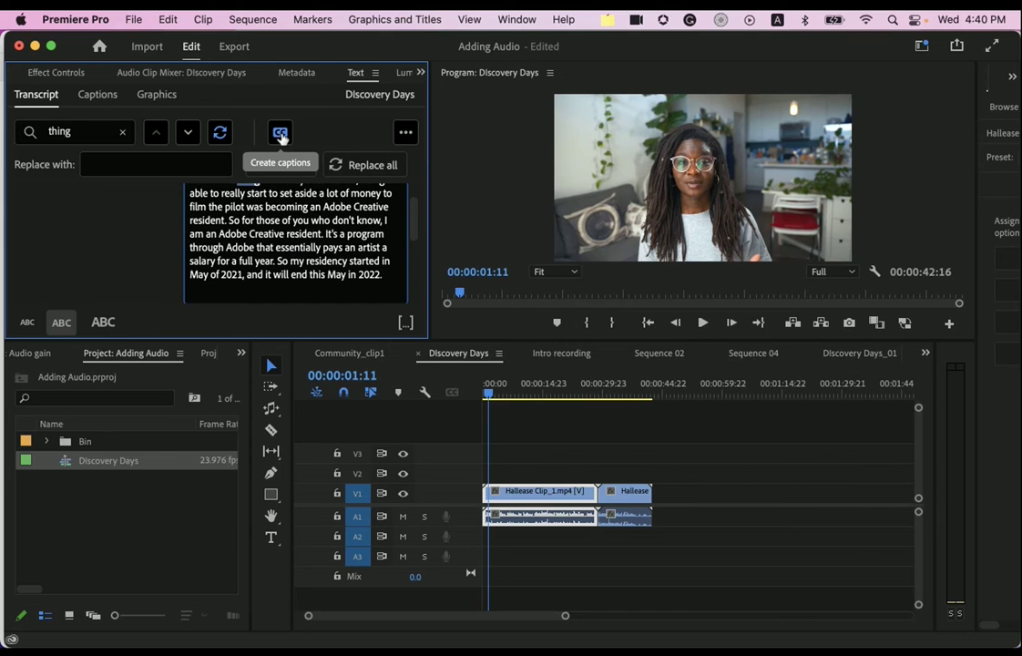
click(280, 133)
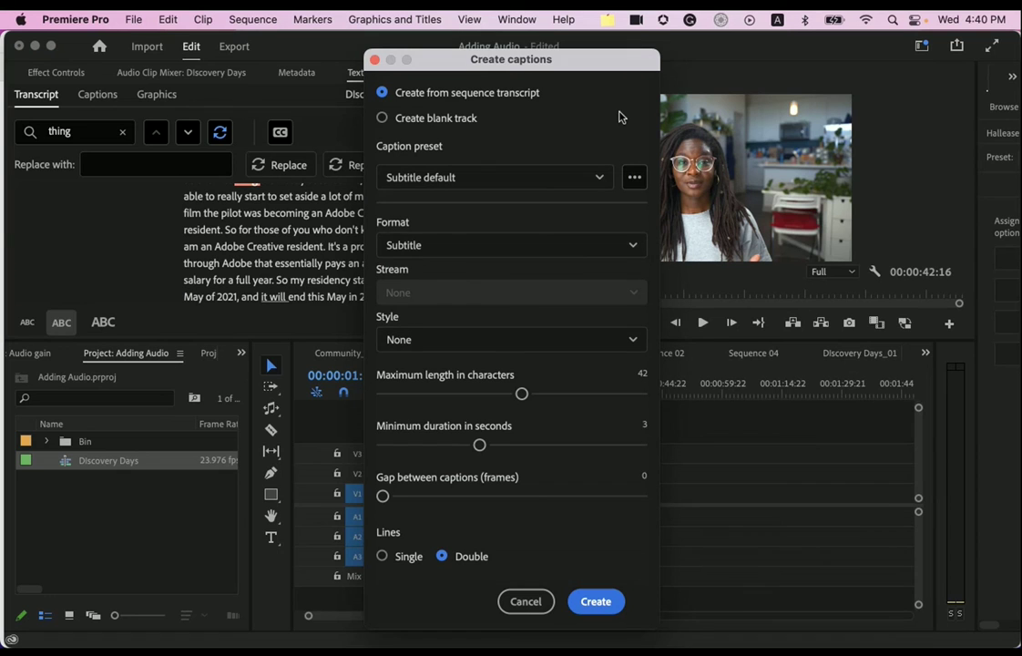
click(504, 184)
click(549, 128)
click(456, 252)
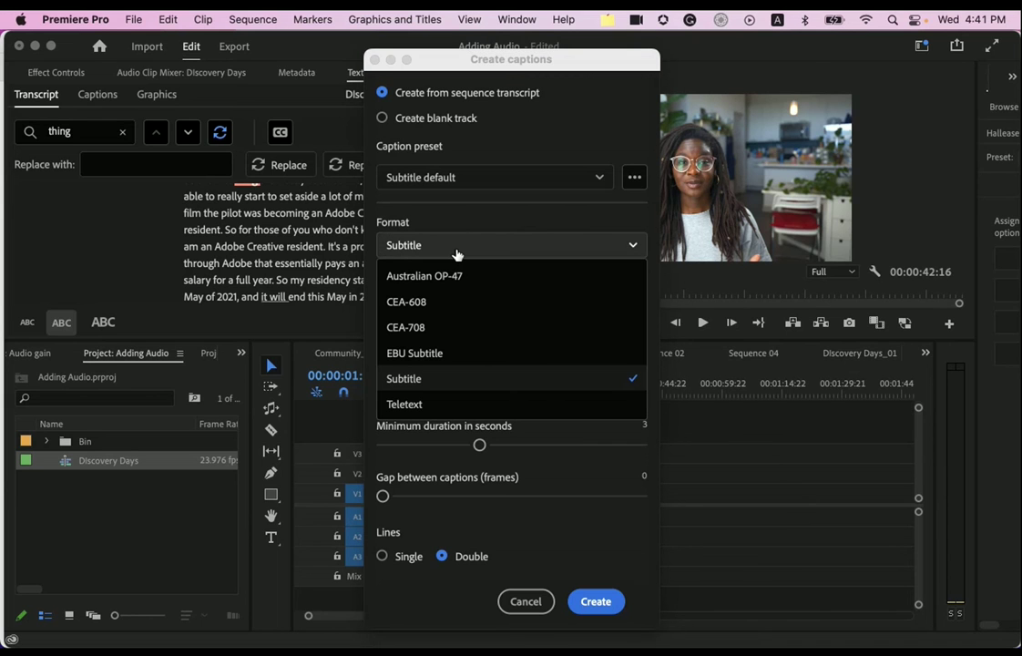
click(504, 221)
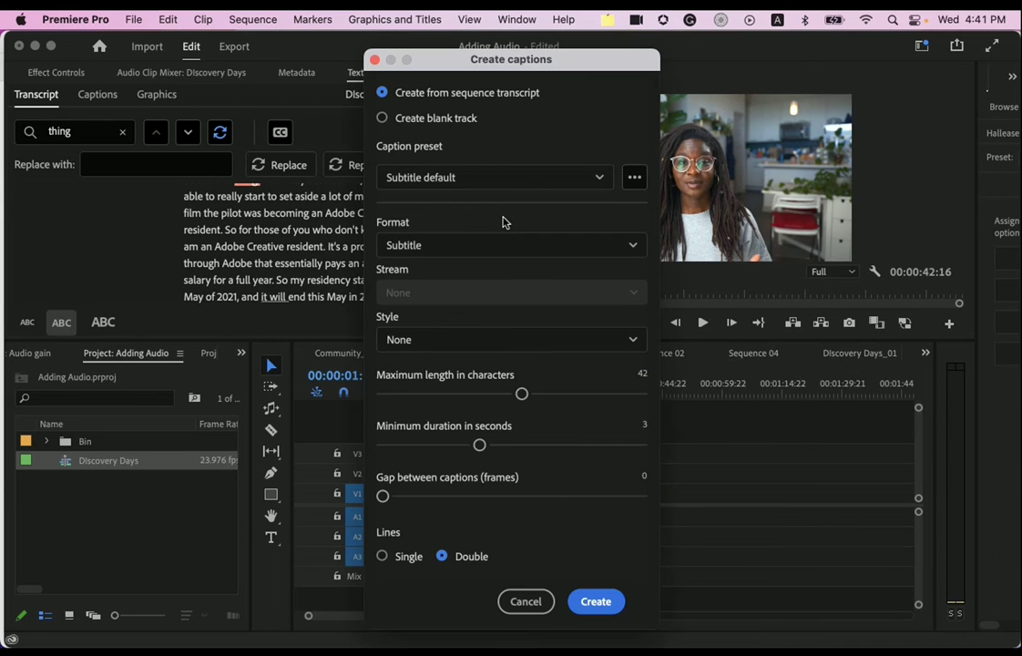
click(502, 354)
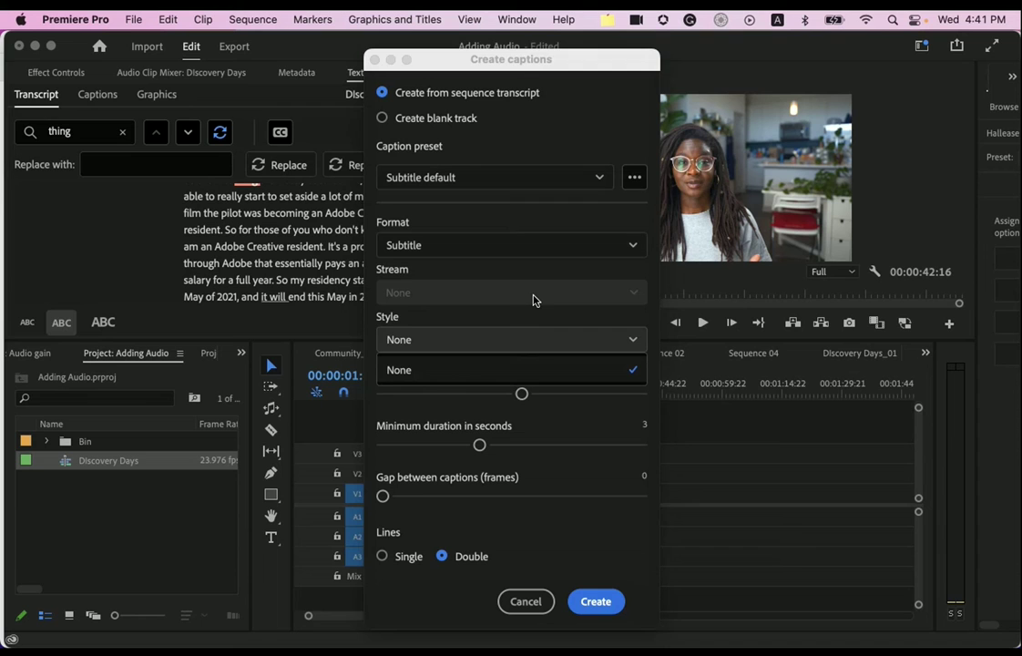
click(500, 278)
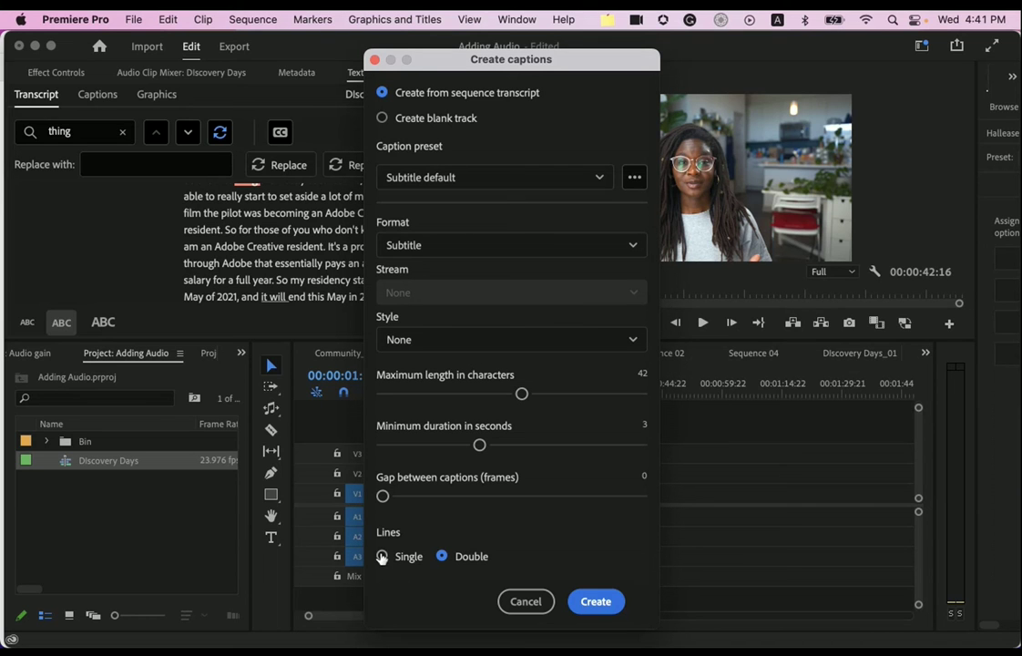
click(595, 601)
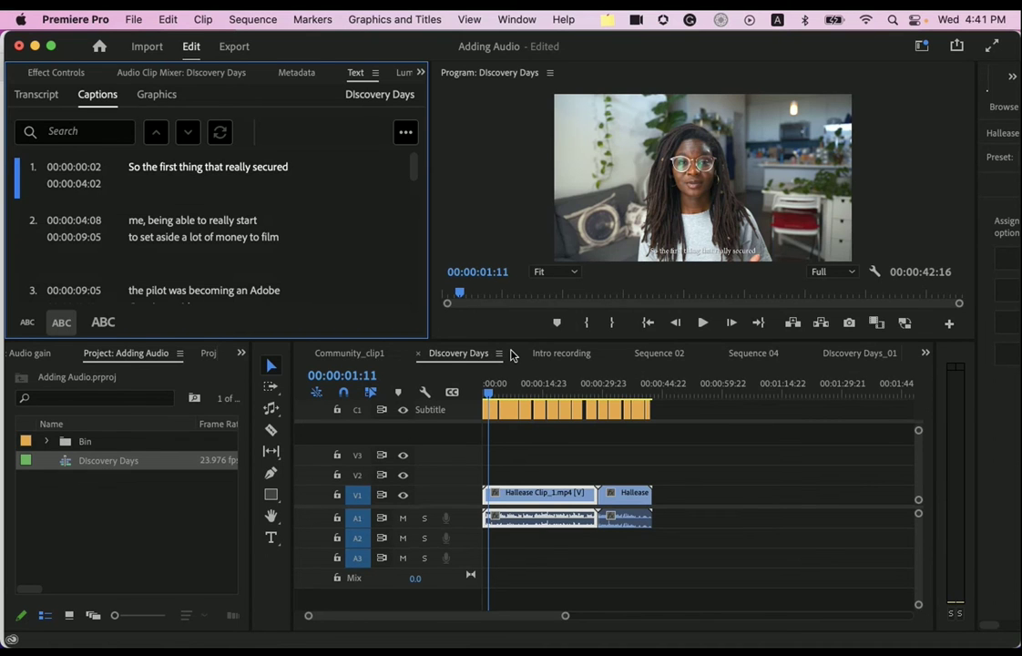
- Enlarge the program preview and play the captioned sequence from its beginning for about 13 seconds
drag(498, 340, 496, 408)
drag(492, 449, 480, 462)
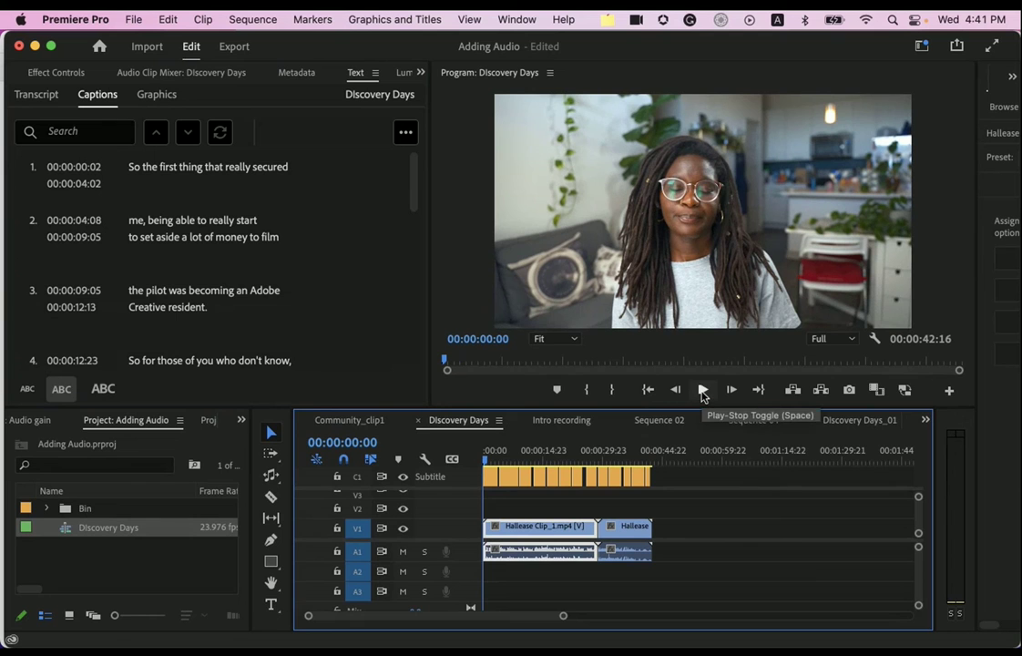
click(702, 392)
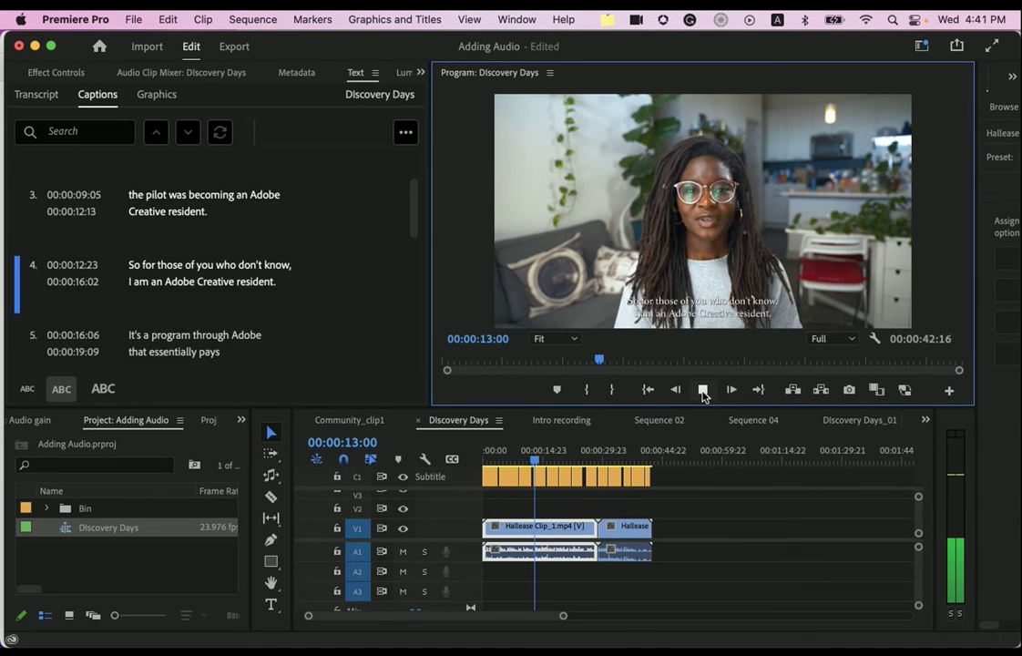
click(702, 390)
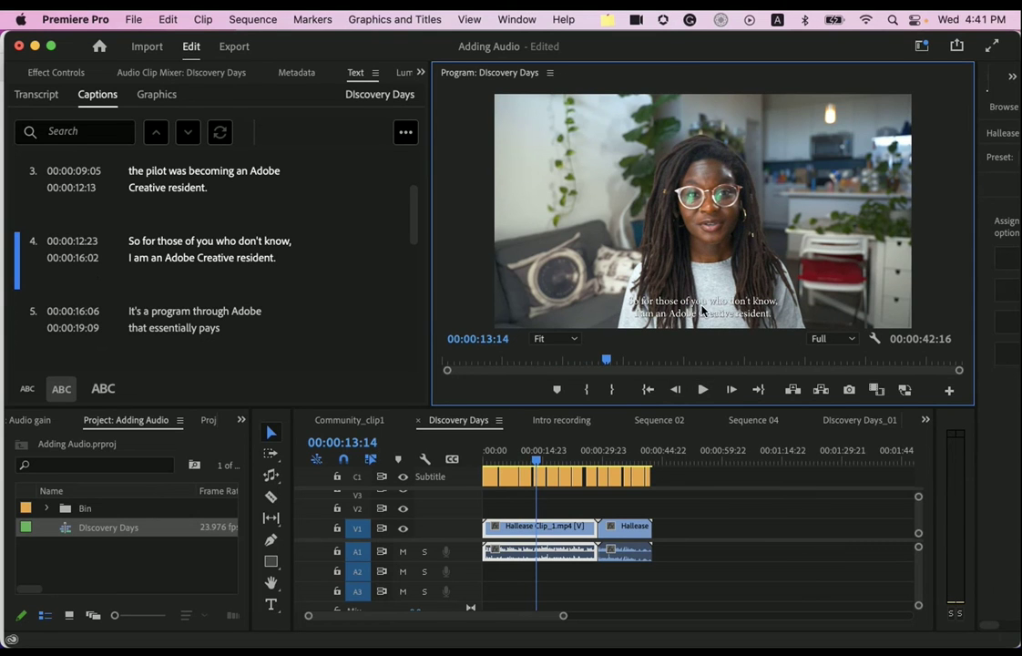
- Select all captions on the C1 Subtitle track and set their font to Mostra Nuova
click(709, 310)
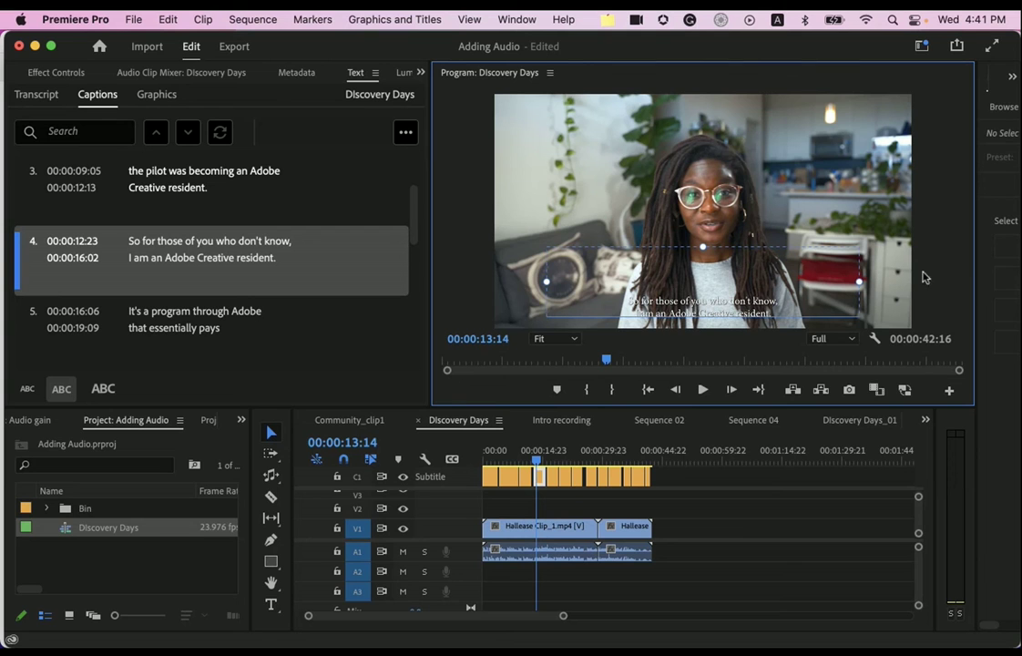
drag(976, 270, 770, 270)
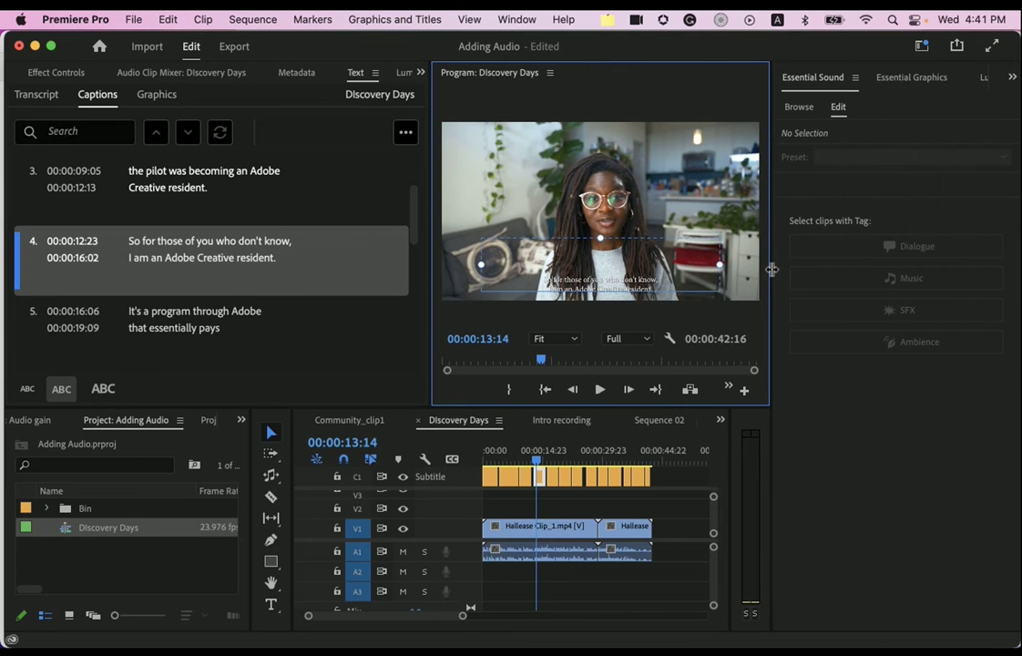
click(539, 480)
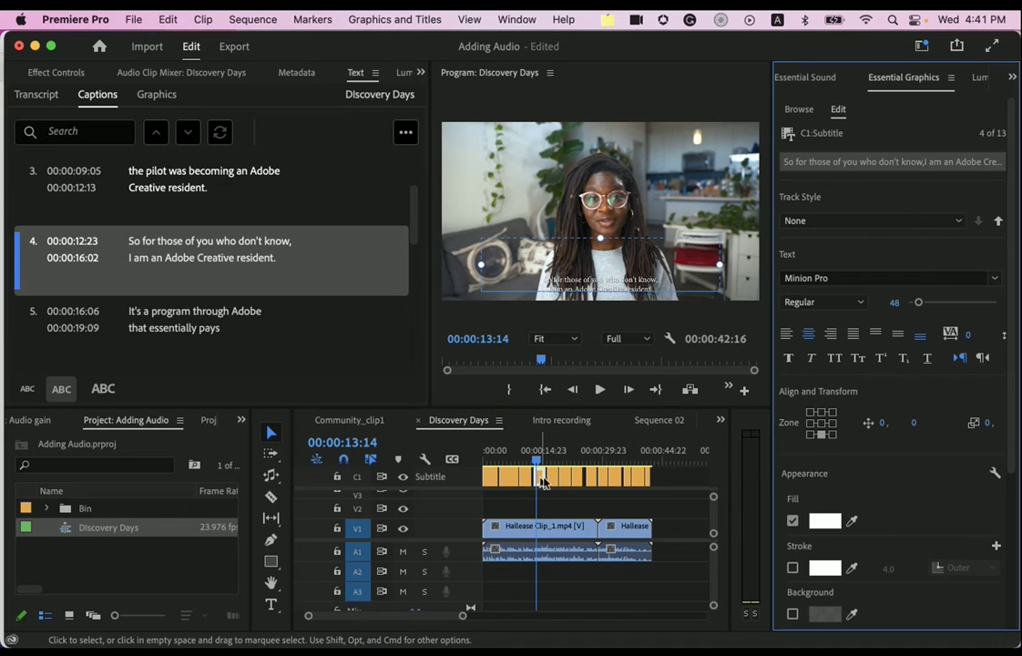
drag(675, 484, 499, 469)
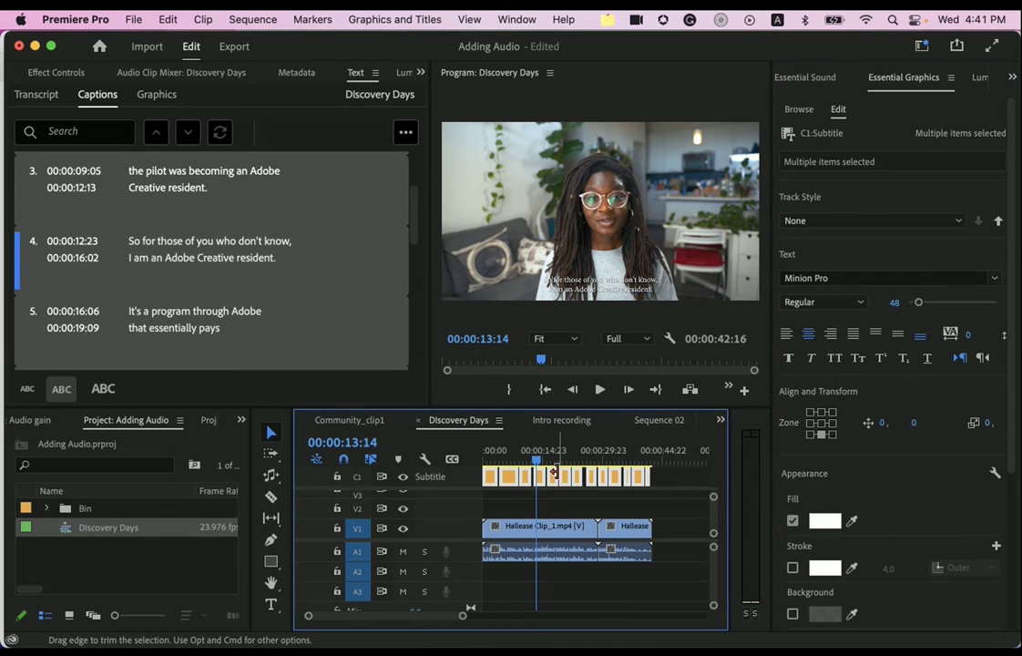
click(992, 279)
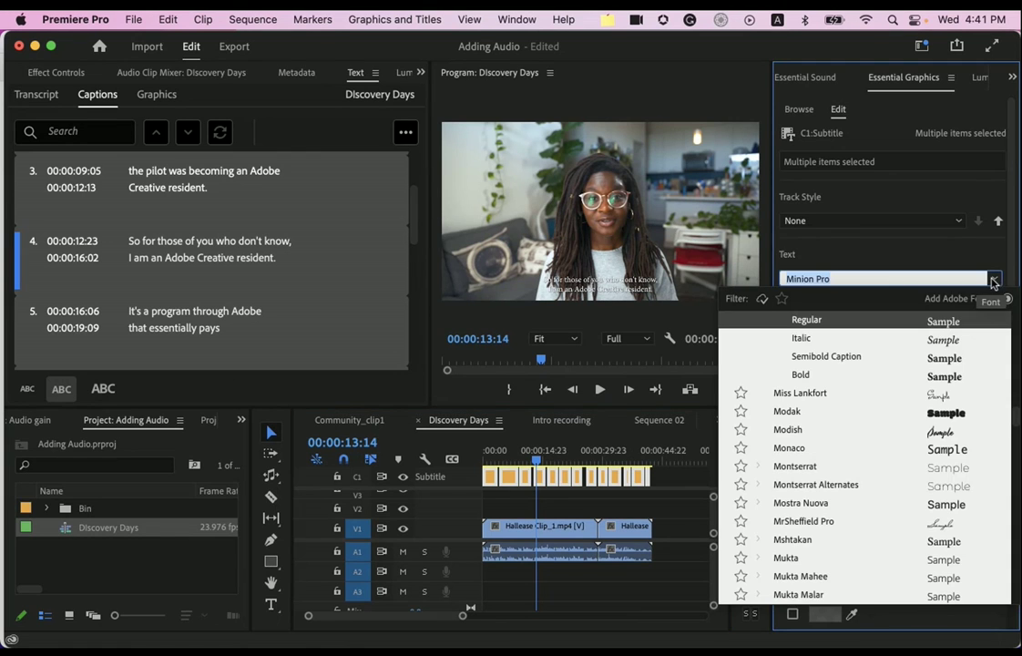
click(799, 504)
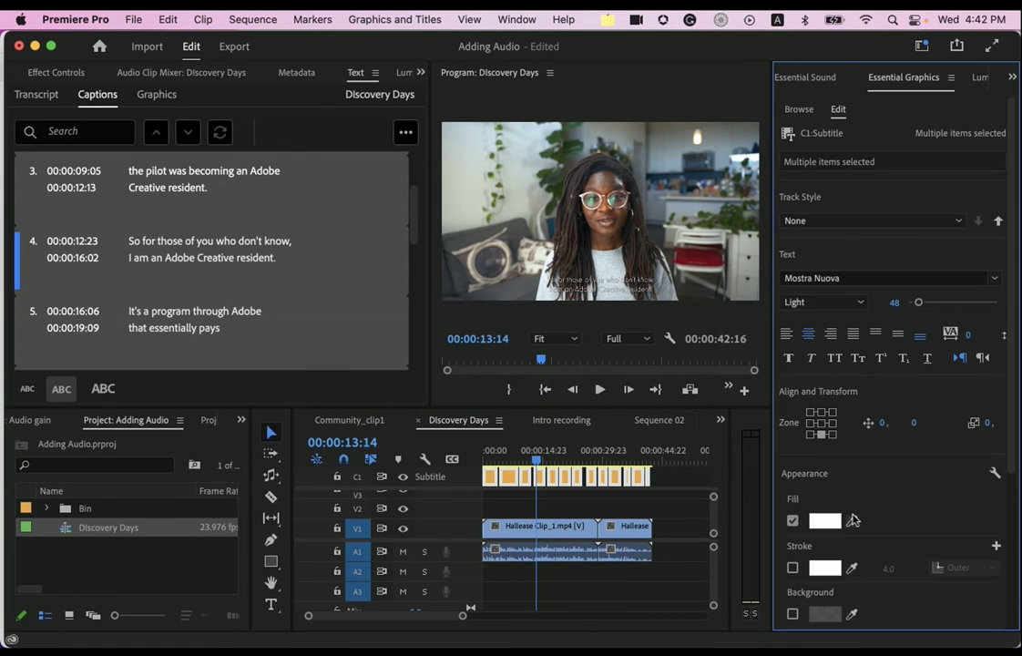
- Set the fill color of the selected captions to red D11F1F and check them at 00:00:14:14
click(824, 520)
click(275, 357)
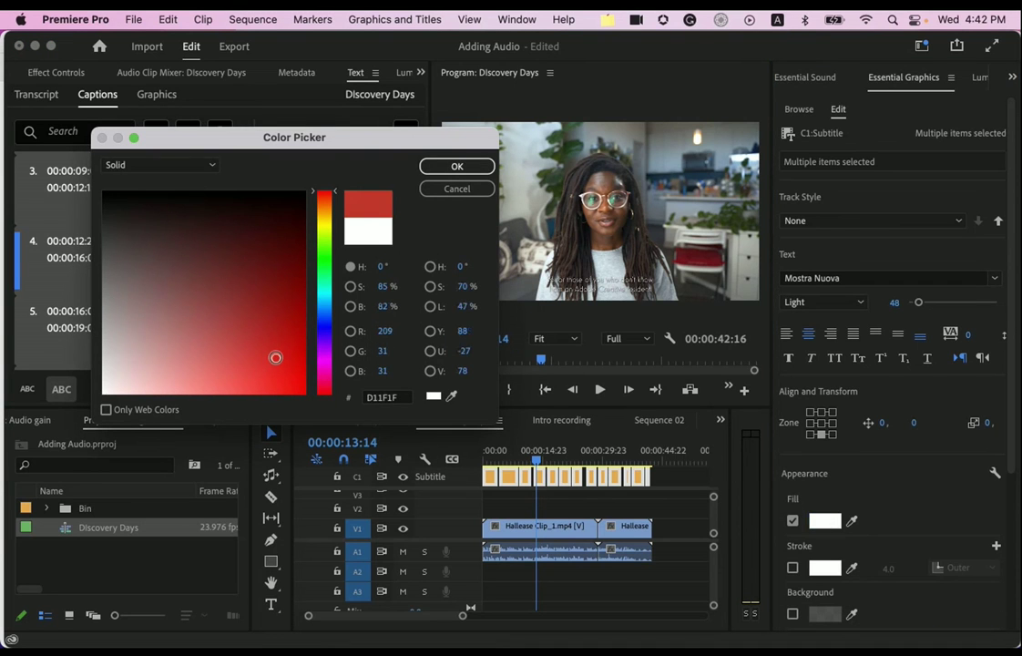
click(456, 167)
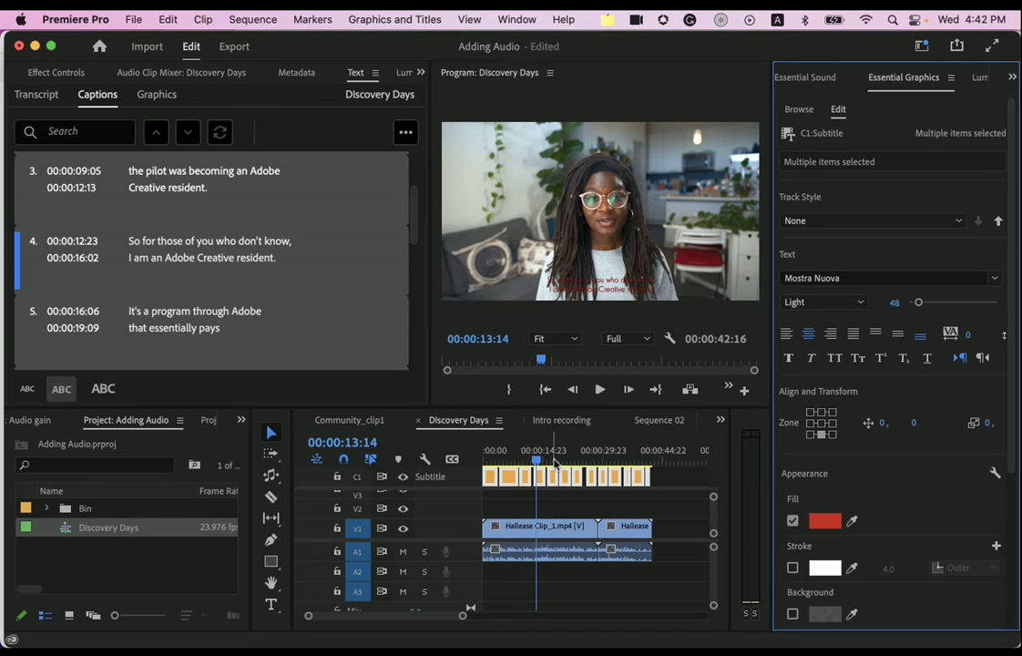
mouse_move(537, 464)
mouse_down()
mouse_move(591, 463)
mouse_move(507, 462)
mouse_move(574, 461)
mouse_move(540, 462)
mouse_up()
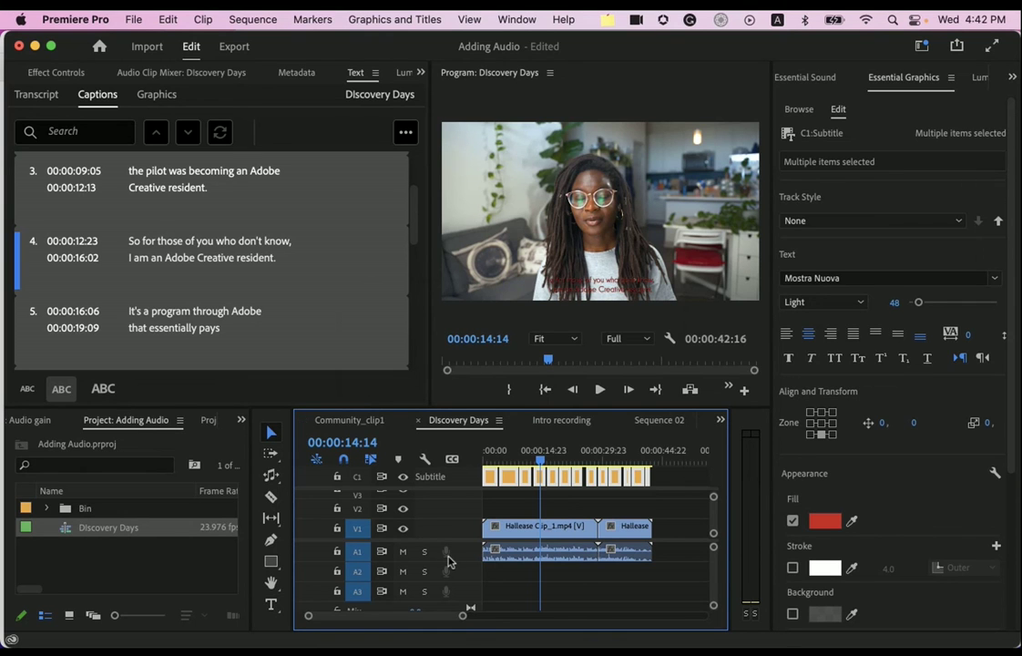
- Look through the Community_clip1, DIscovery Days_01 and DIscovery Days sequences, and return to Community_clip1
click(349, 421)
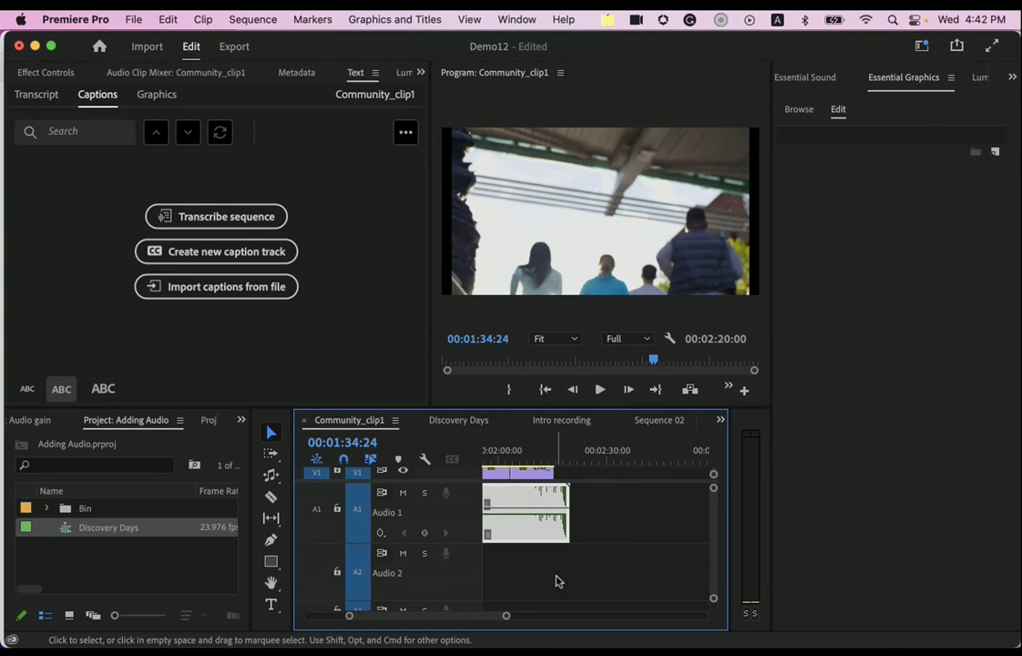
drag(506, 618, 606, 618)
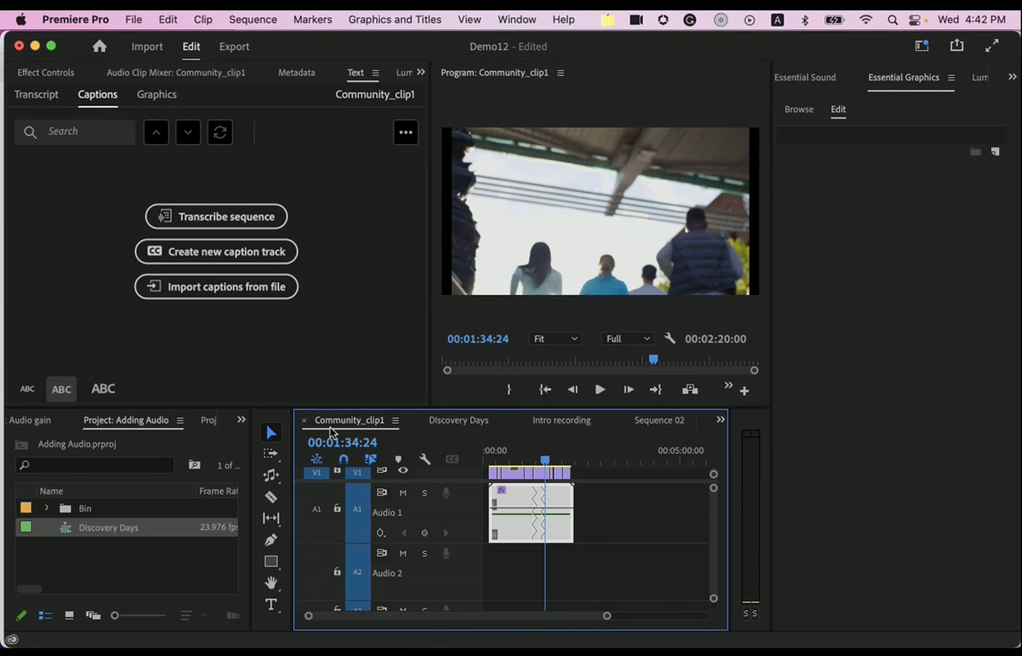
click(720, 419)
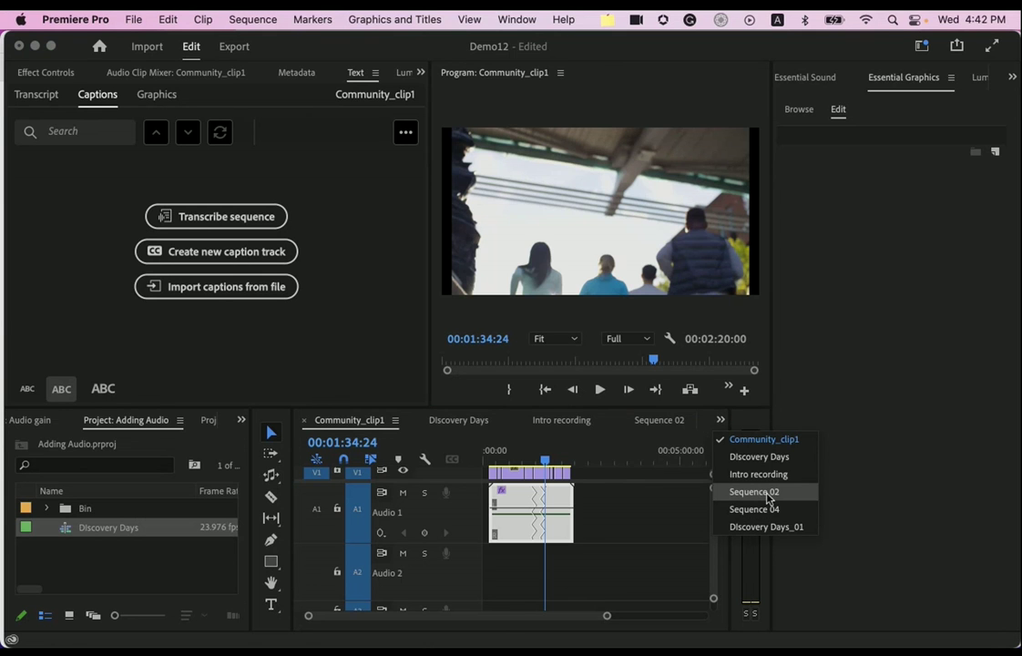
click(766, 526)
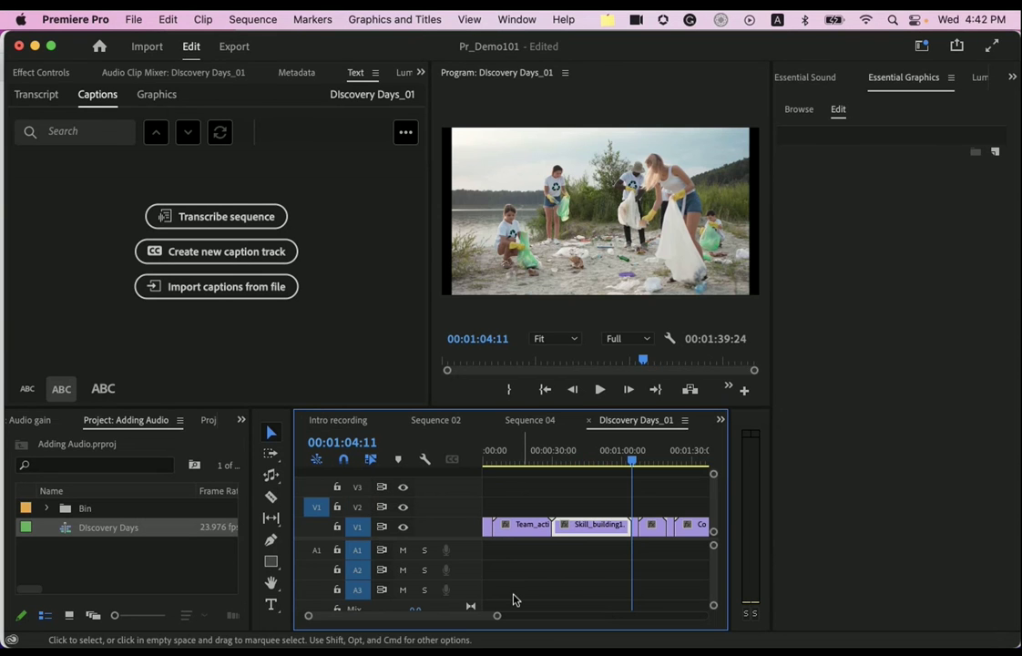
click(720, 420)
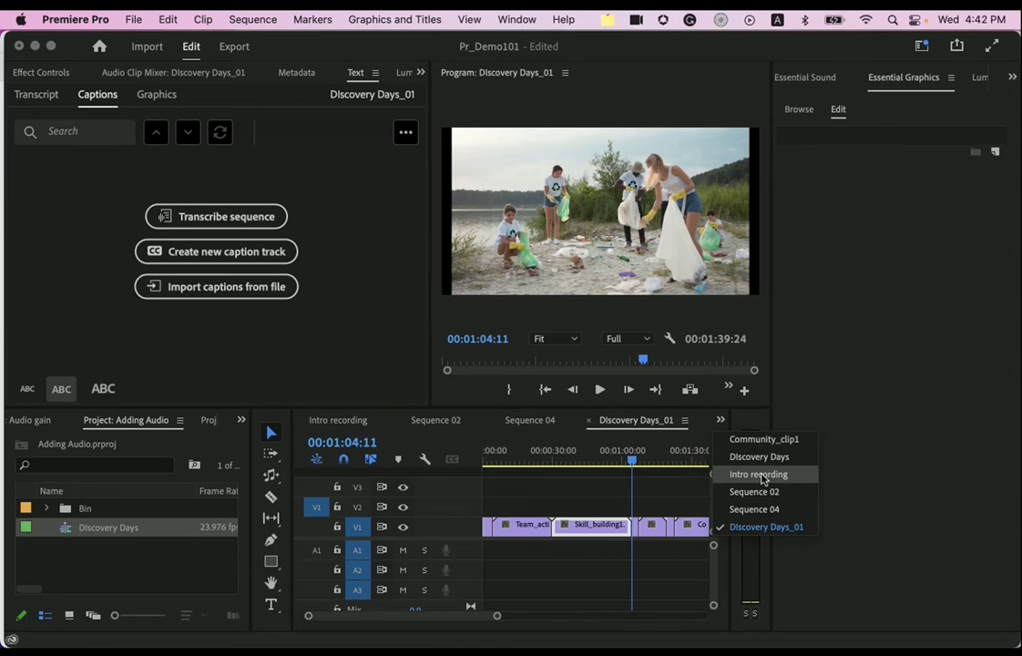
click(760, 456)
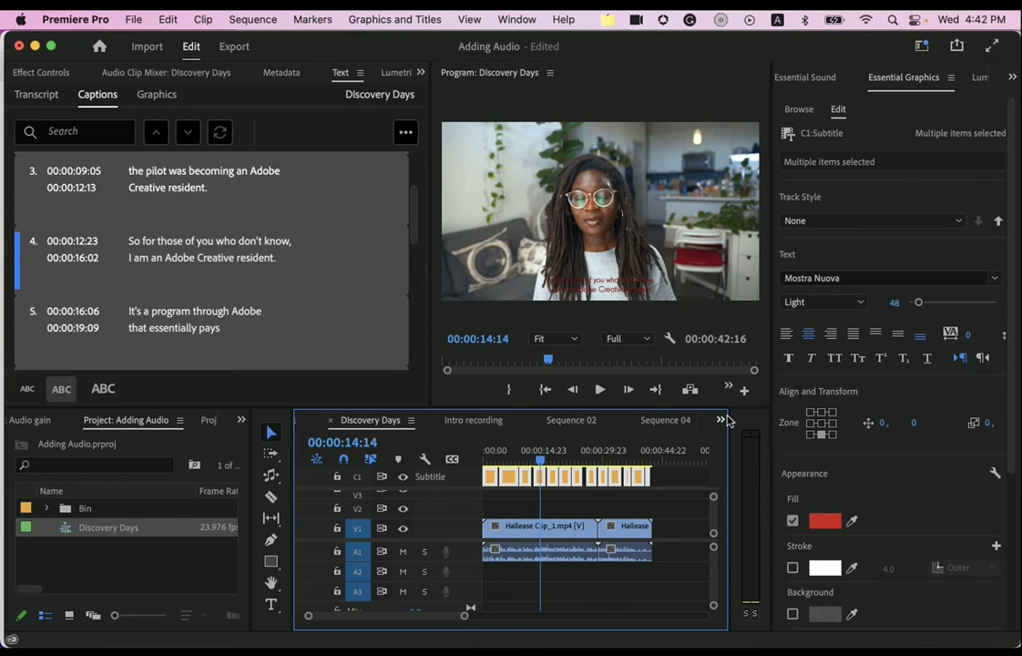
click(722, 420)
click(755, 439)
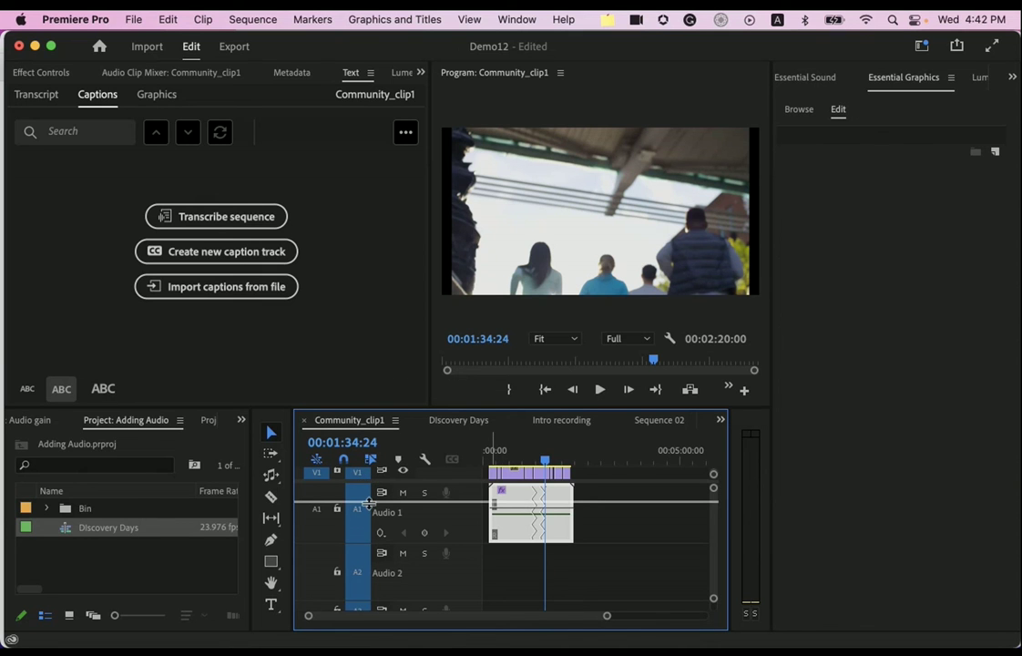
- Reveal the upper video tracks of Community_clip1 and widen the program preview and the timeline
drag(369, 502, 369, 527)
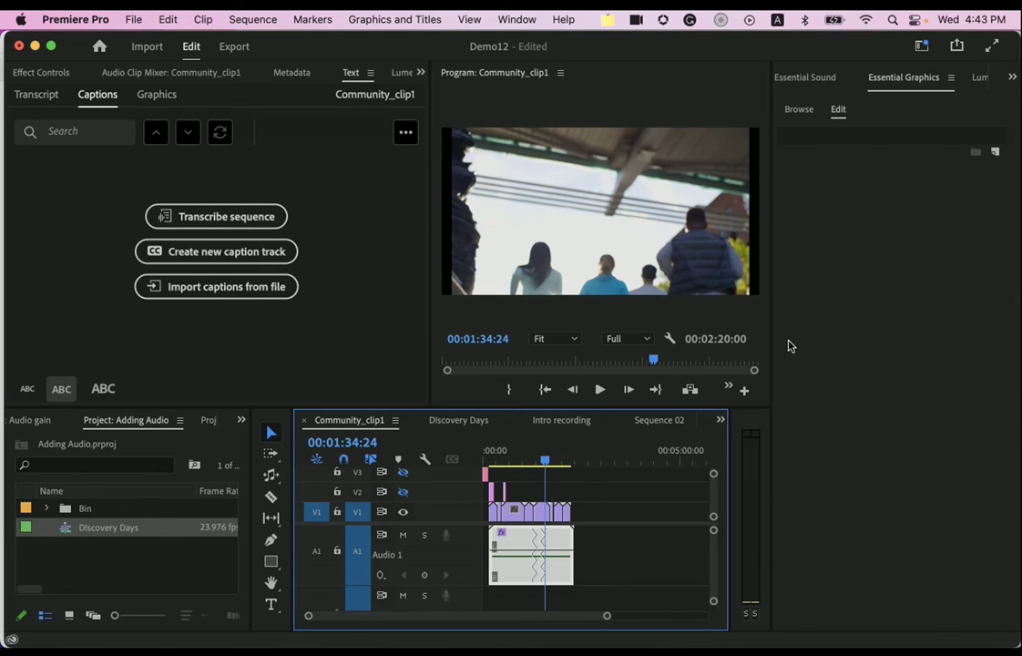
drag(772, 346, 940, 334)
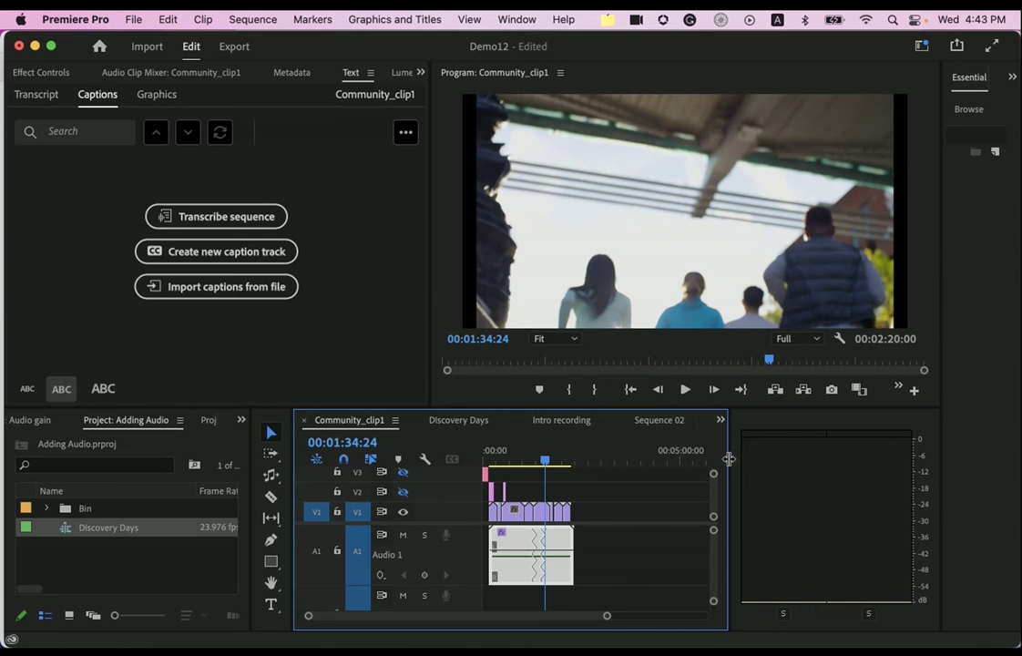
drag(729, 459, 928, 450)
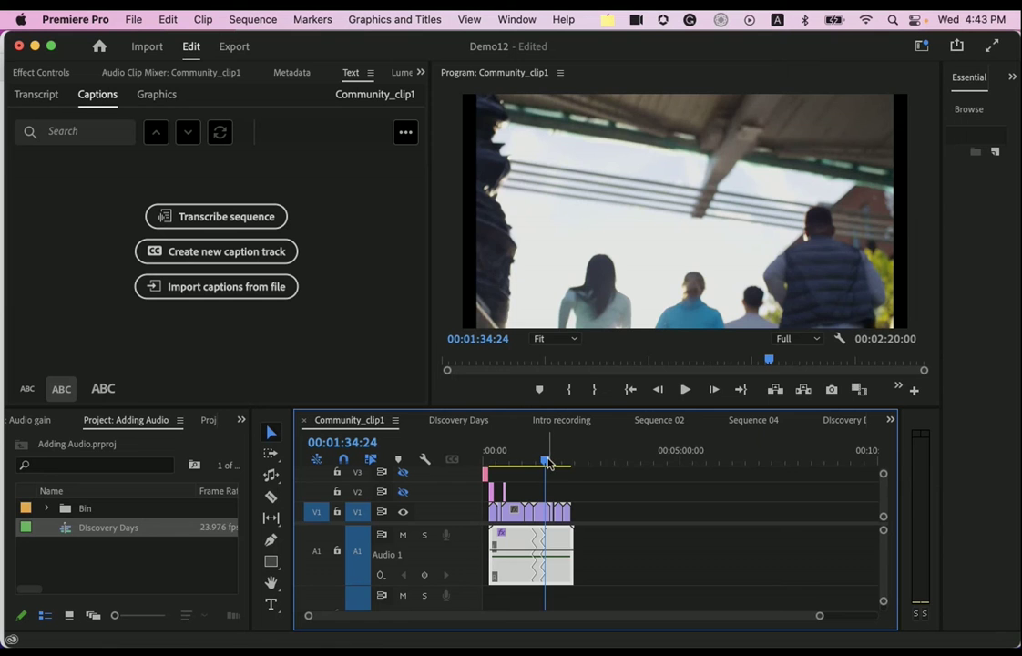
- Add a new text layer to Community_clip1 at 00:01:20:00 and place it in the lower part of the frame
mouse_move(547, 461)
mouse_down()
mouse_move(522, 462)
mouse_move(538, 462)
mouse_up()
click(541, 512)
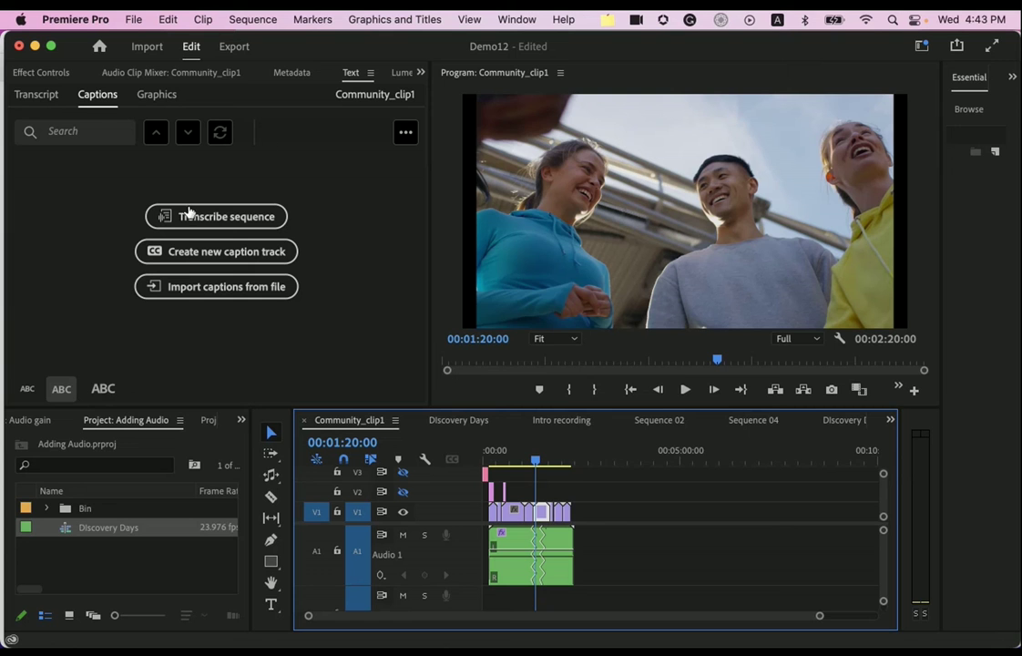
click(386, 21)
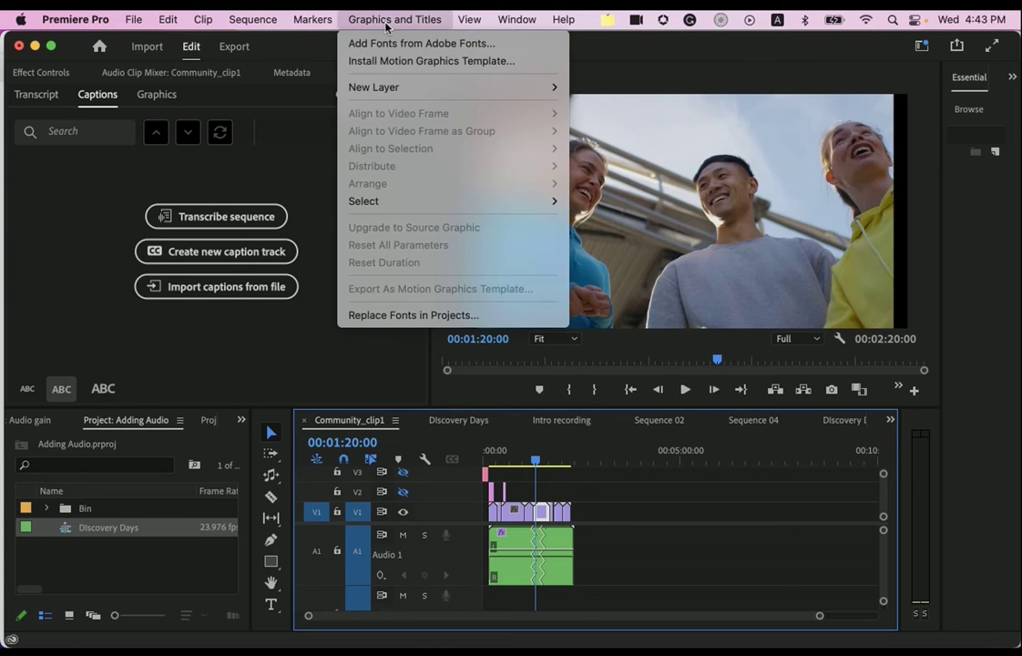
mouse_move(402, 85)
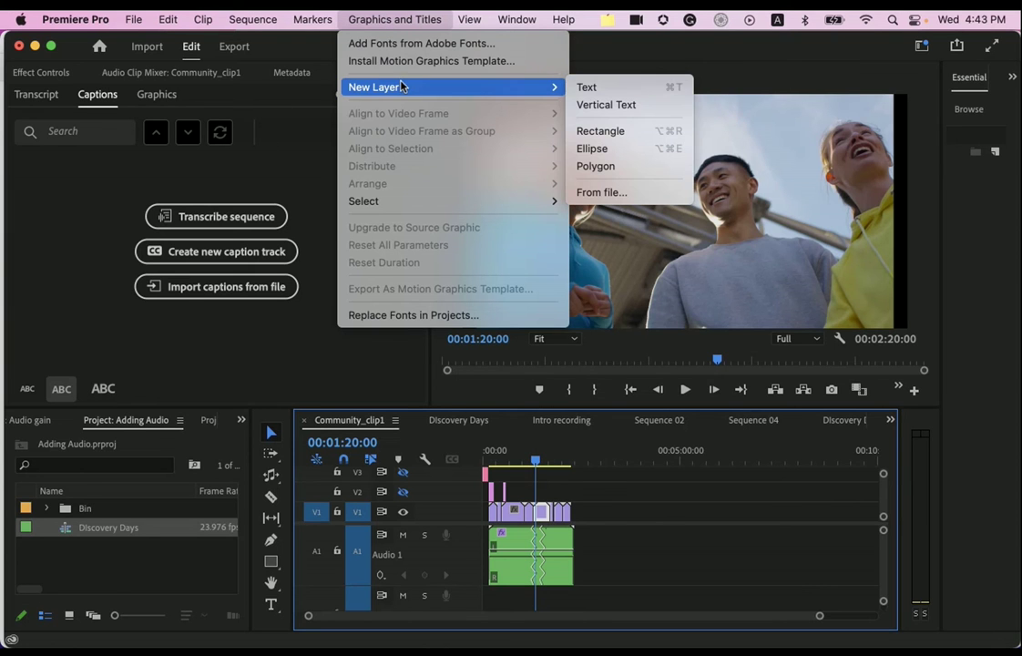
click(584, 86)
drag(742, 192, 685, 285)
double_click(684, 285)
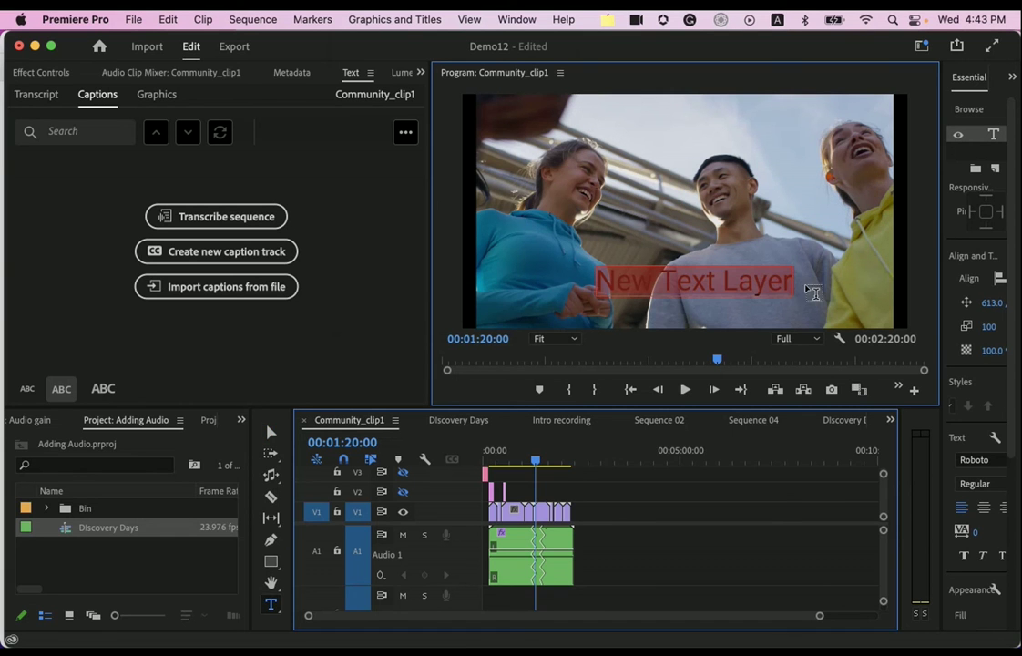
- Replace the placeholder text of the new layer with "Student Activity"
click(789, 286)
key(super+a)
key(BackSpace)
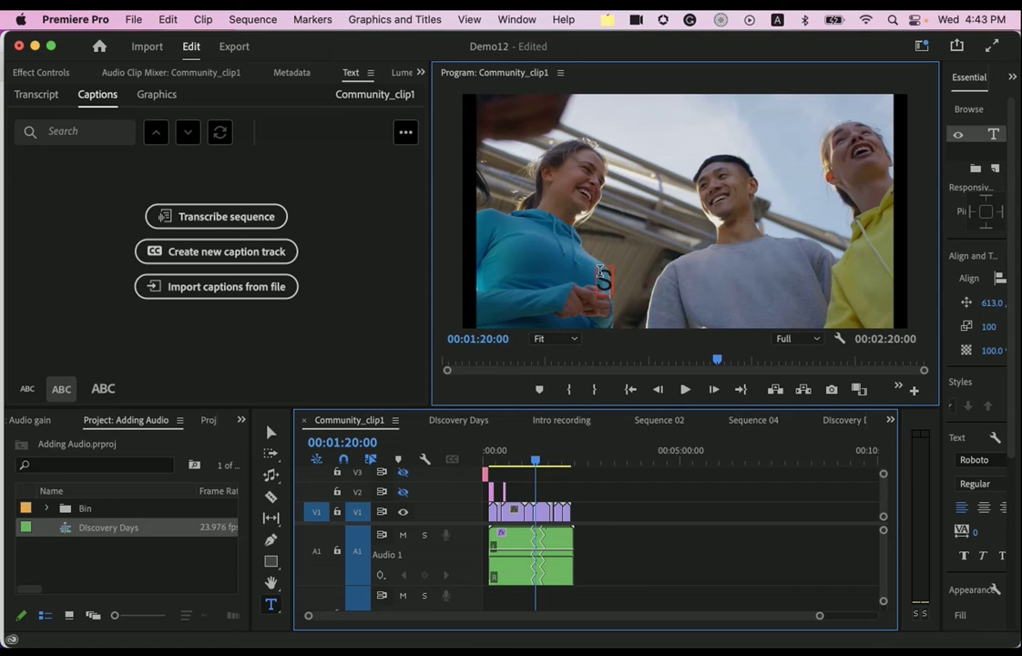
text(Student Acti)
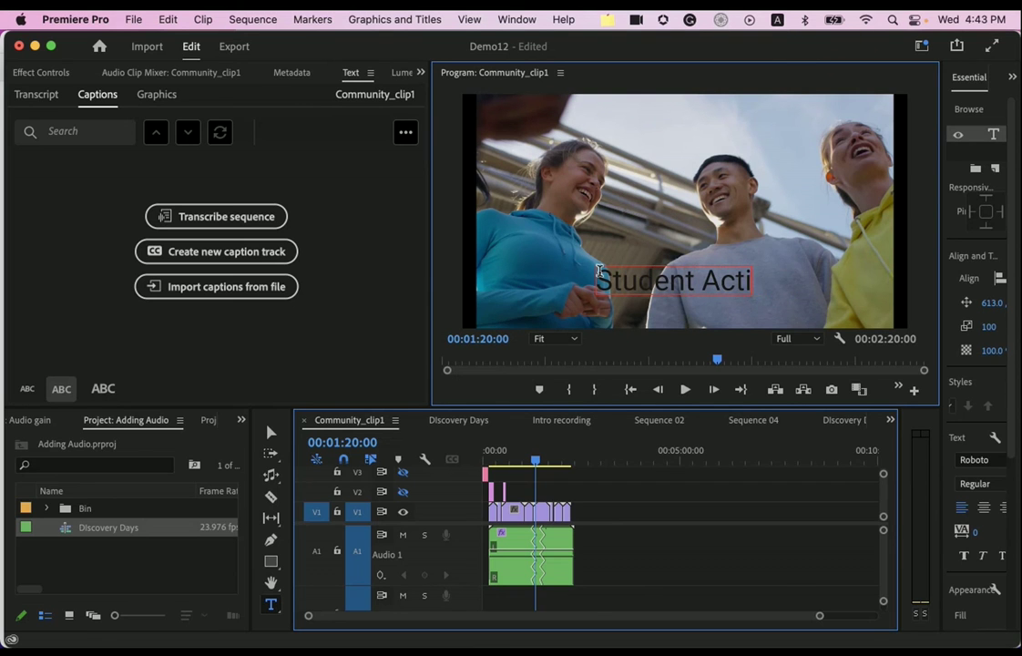
text(vity)
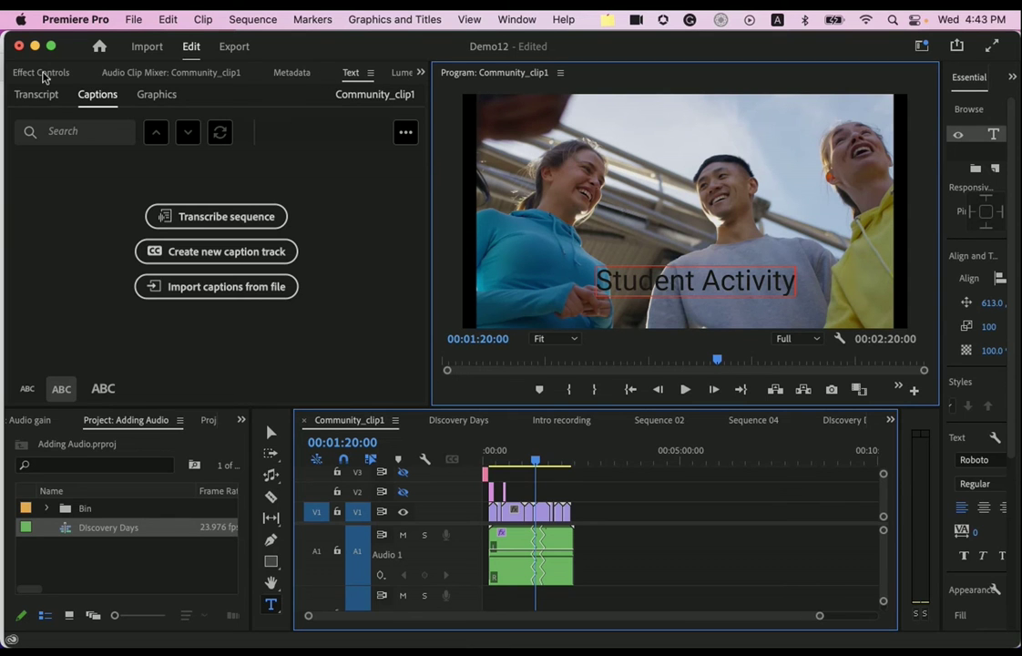
- Show the source text settings of the Student Activity layer and try the Medium font weight
click(43, 74)
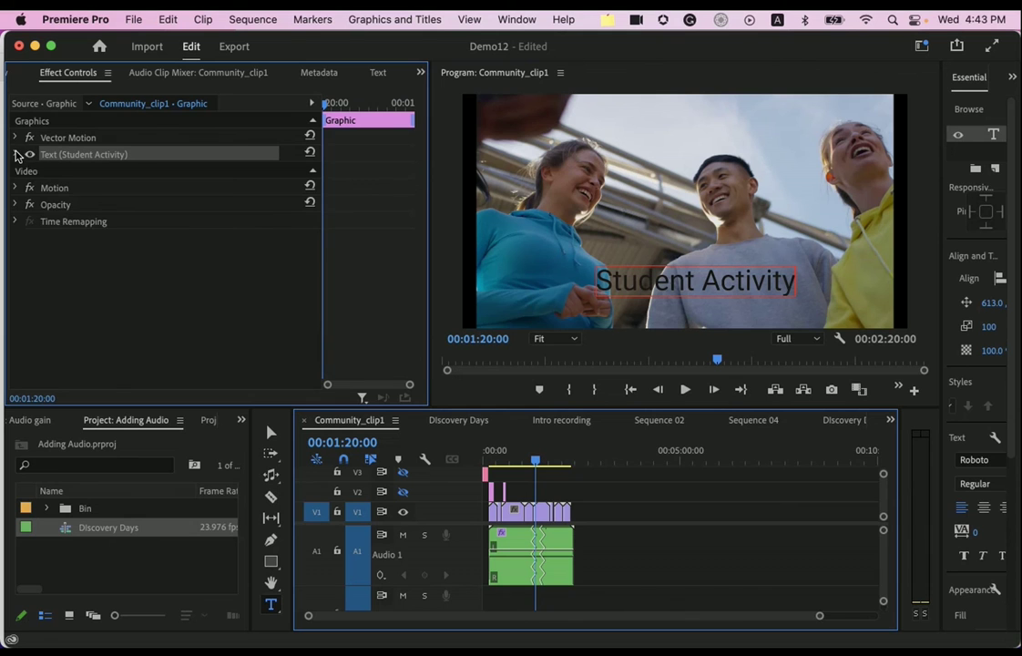
click(15, 155)
click(114, 230)
click(153, 270)
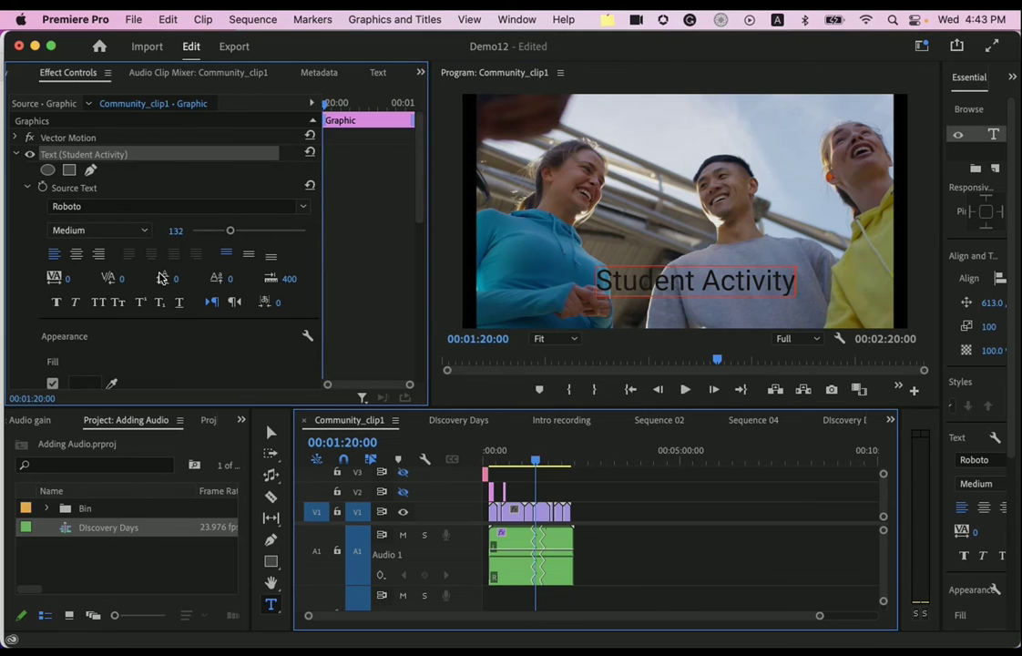
- Try to change the fill of the Student Activity layer to a dark green
click(87, 383)
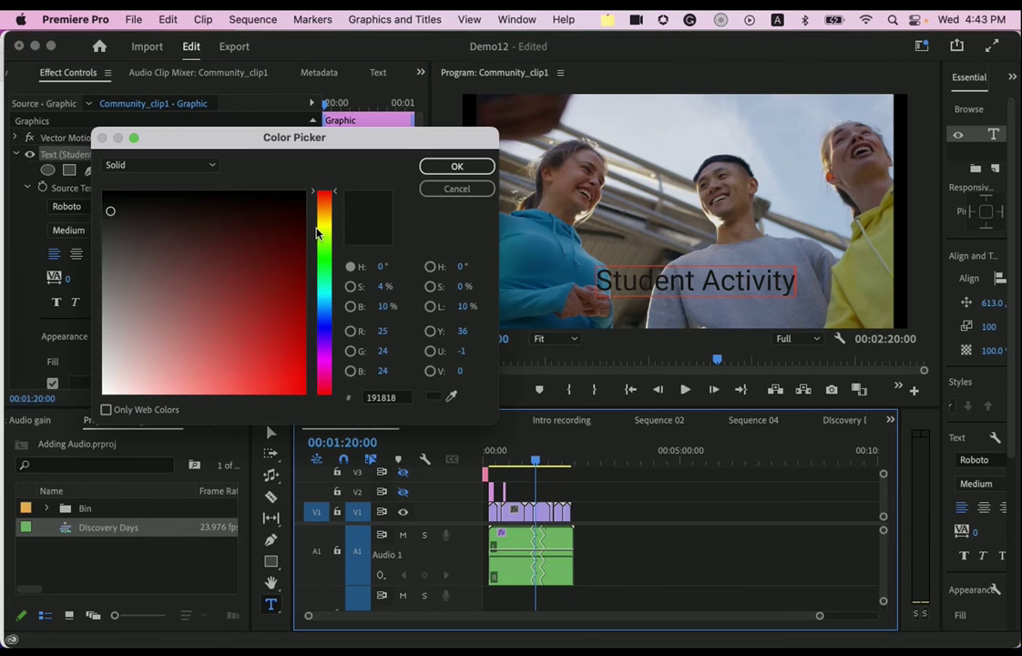
click(320, 228)
click(324, 255)
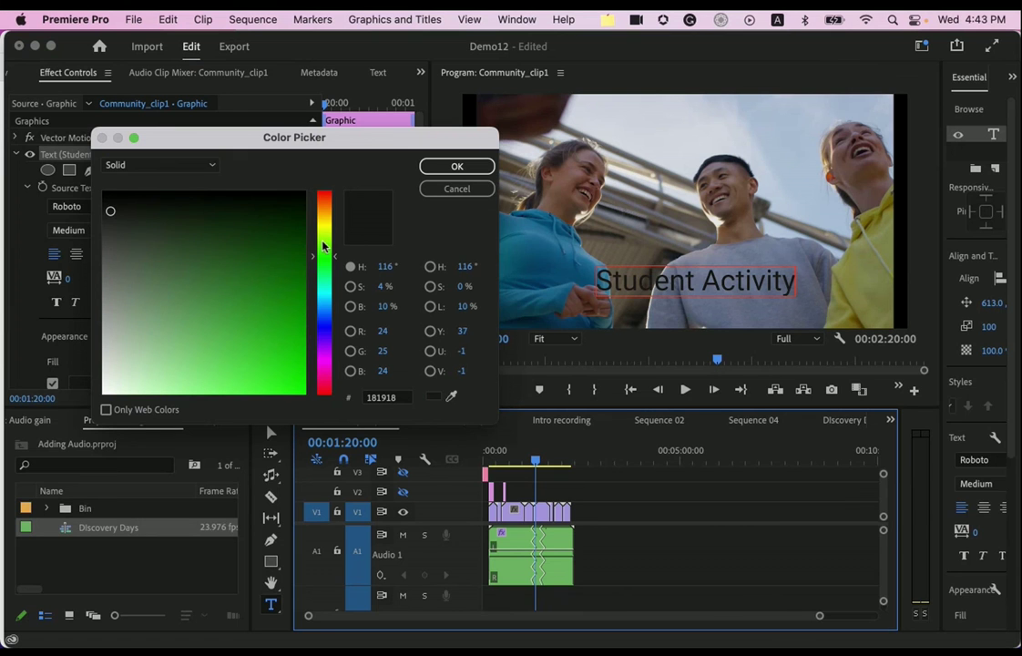
click(213, 244)
click(457, 166)
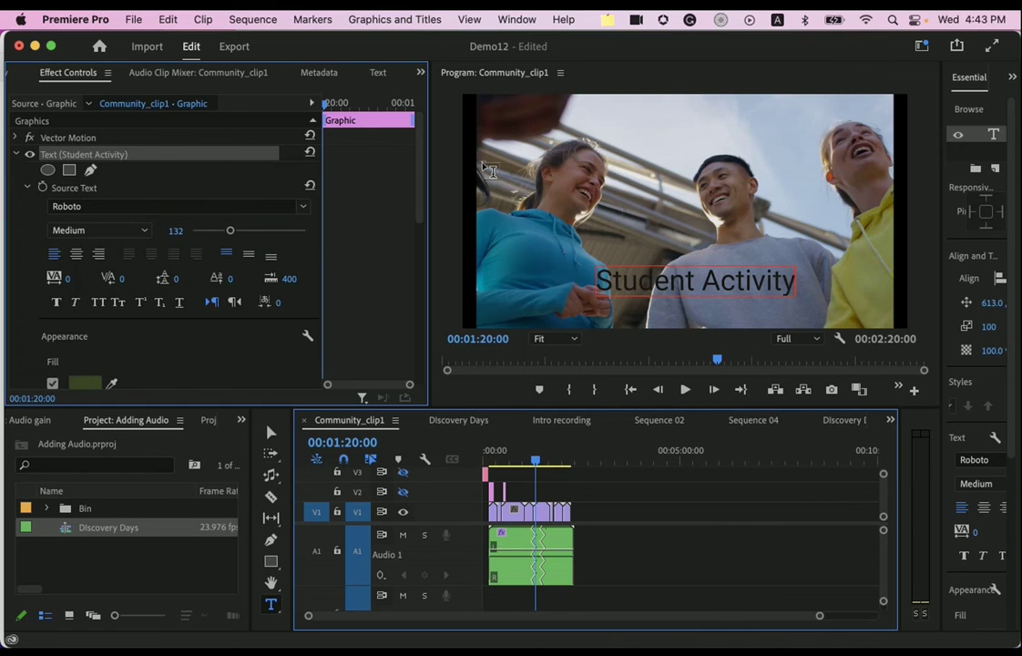
click(627, 280)
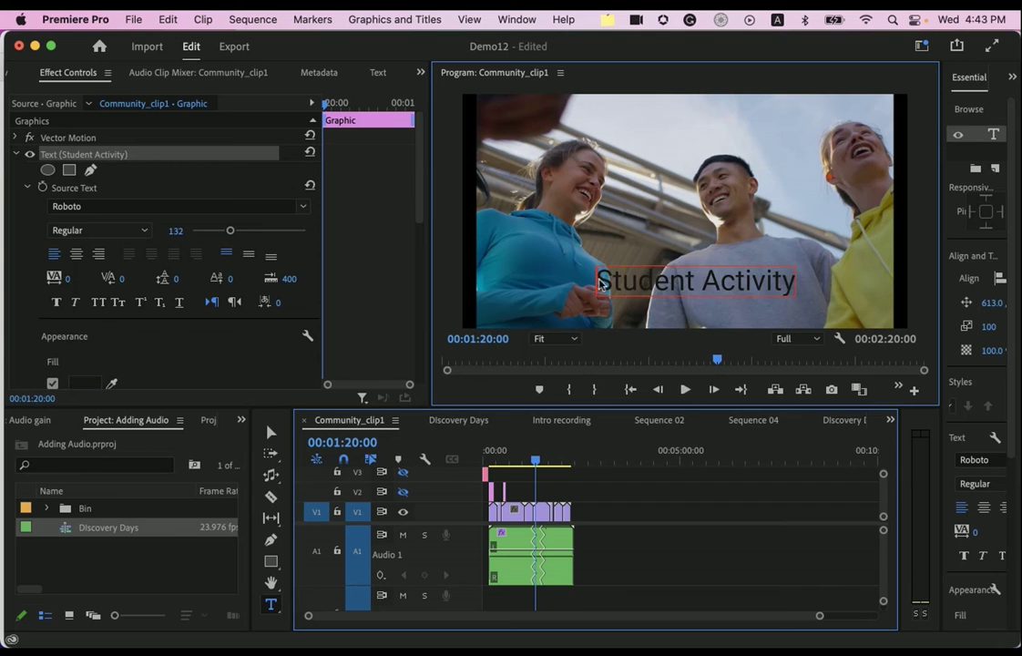
- Select all of the "Student Activity" text and set its fill to dark olive green 323D0F
drag(596, 280, 799, 283)
scroll(191, 304, down, 3)
click(82, 305)
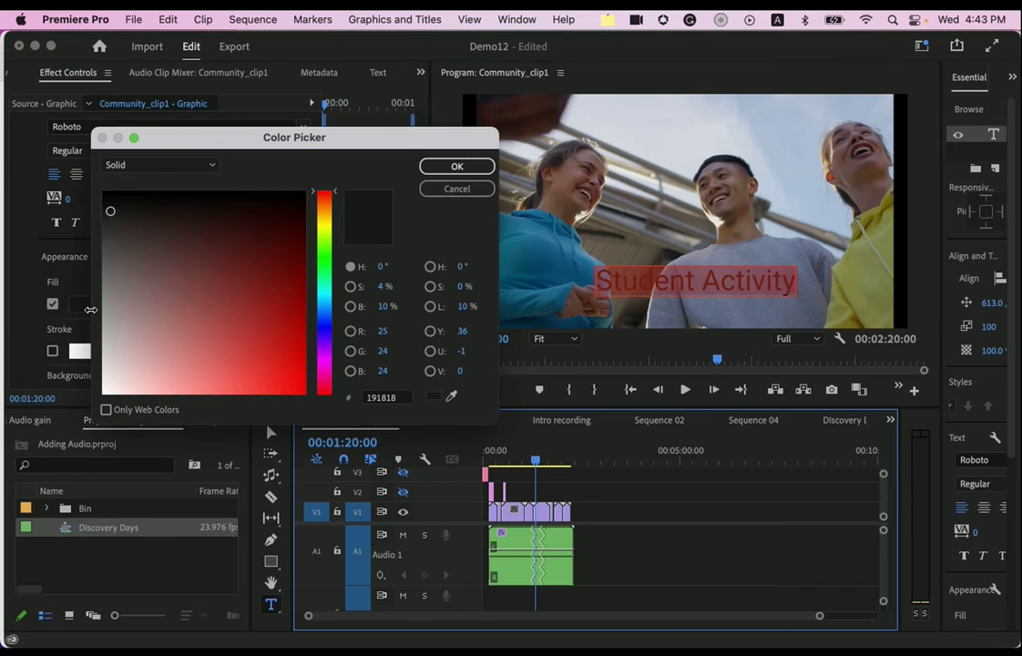
click(324, 233)
click(255, 240)
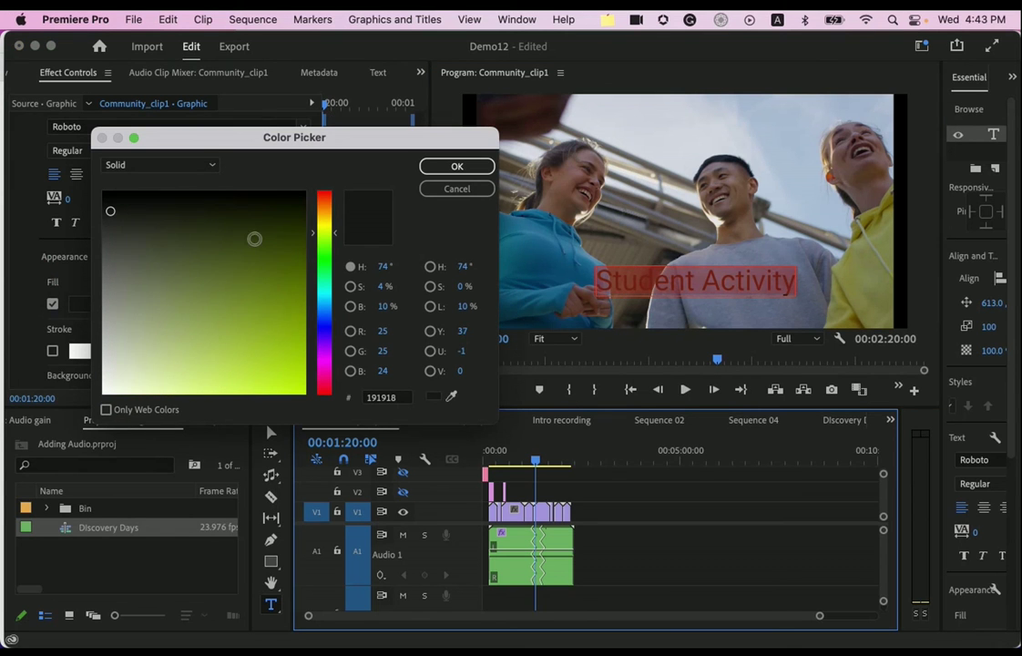
click(443, 166)
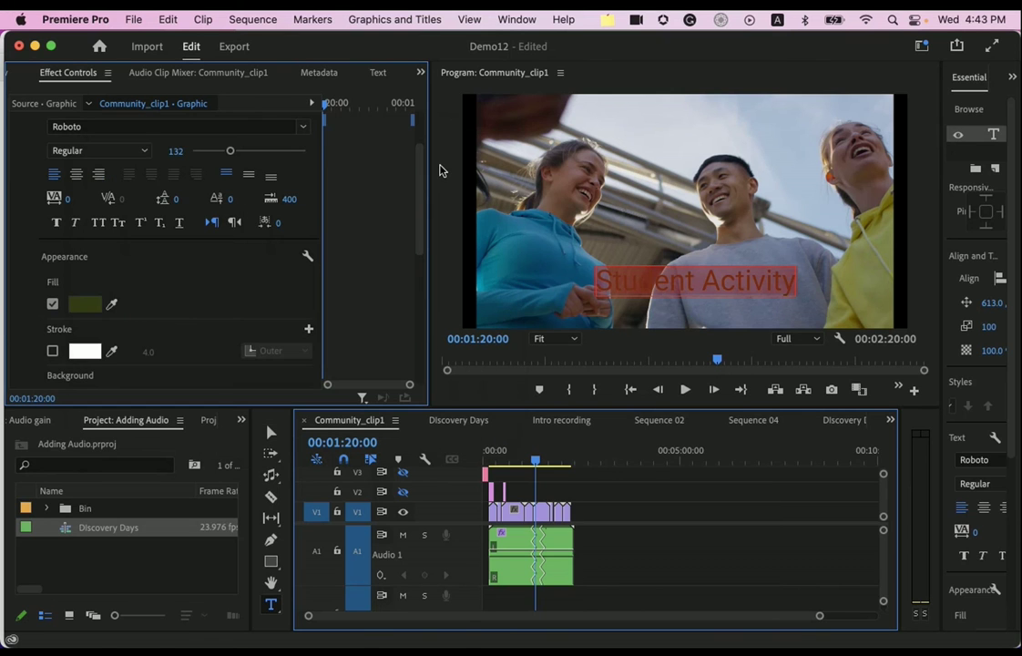
- Try to lighten the fill of the "Student Activity" text to 849453 without selecting its characters
click(565, 530)
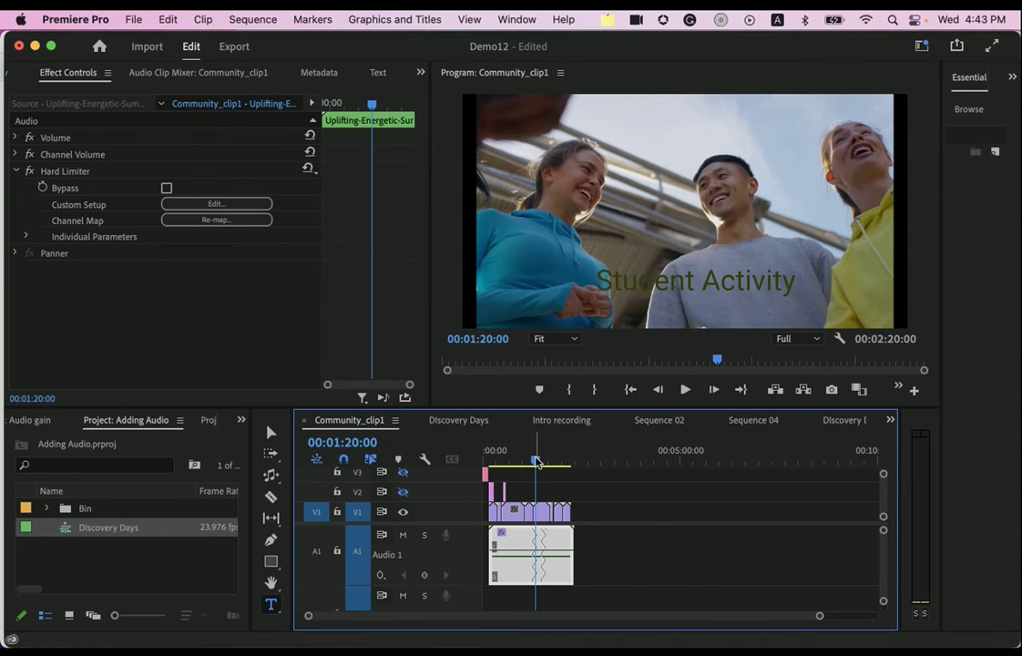
drag(535, 461, 536, 461)
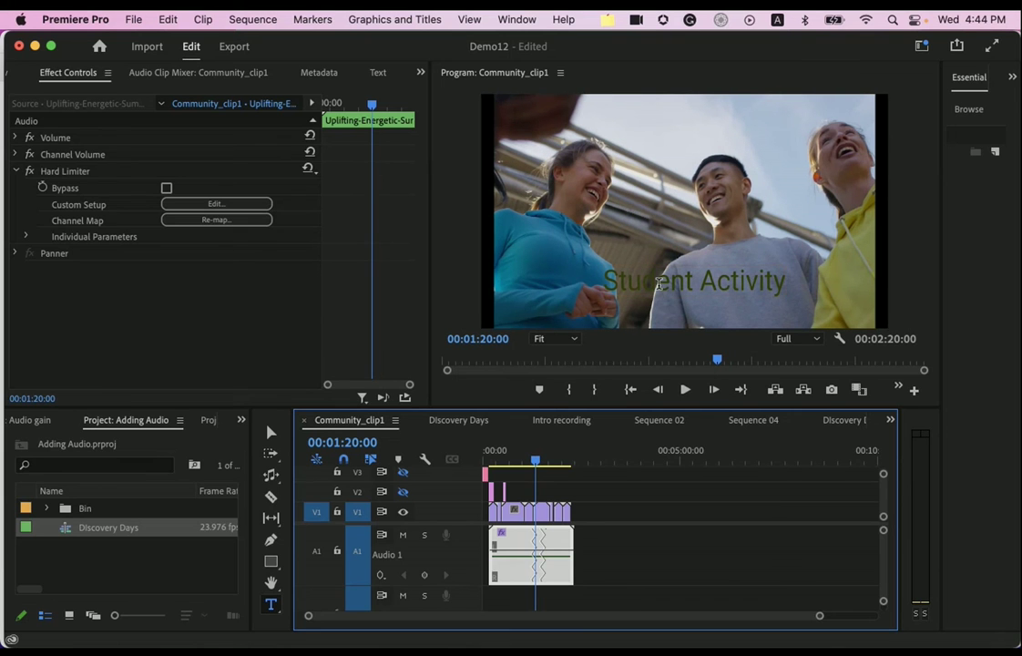
click(656, 282)
scroll(52, 241, down, 2)
click(85, 350)
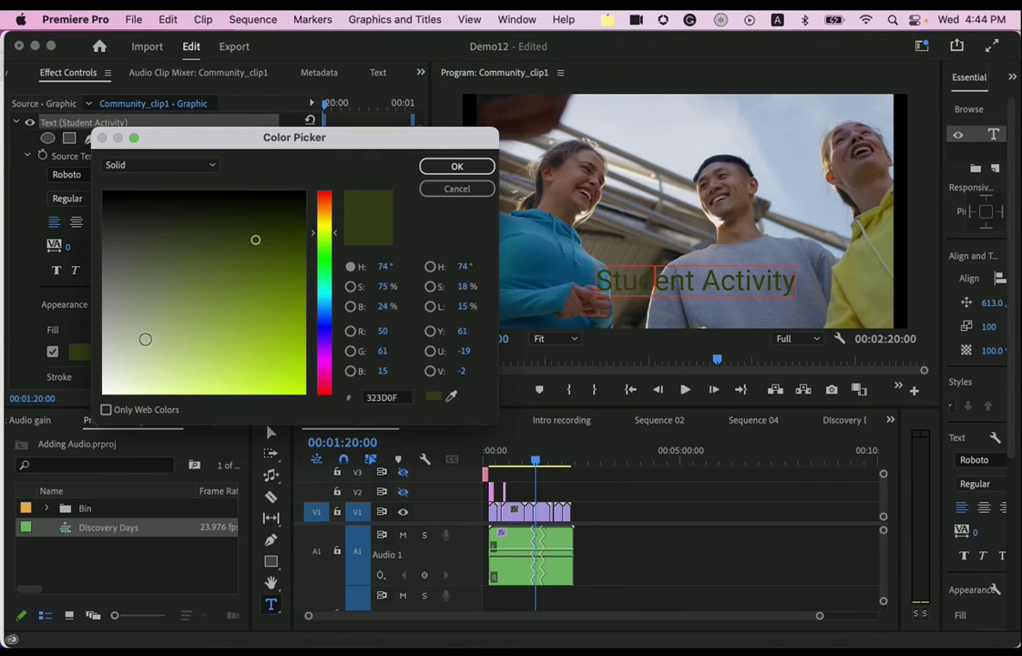
click(193, 303)
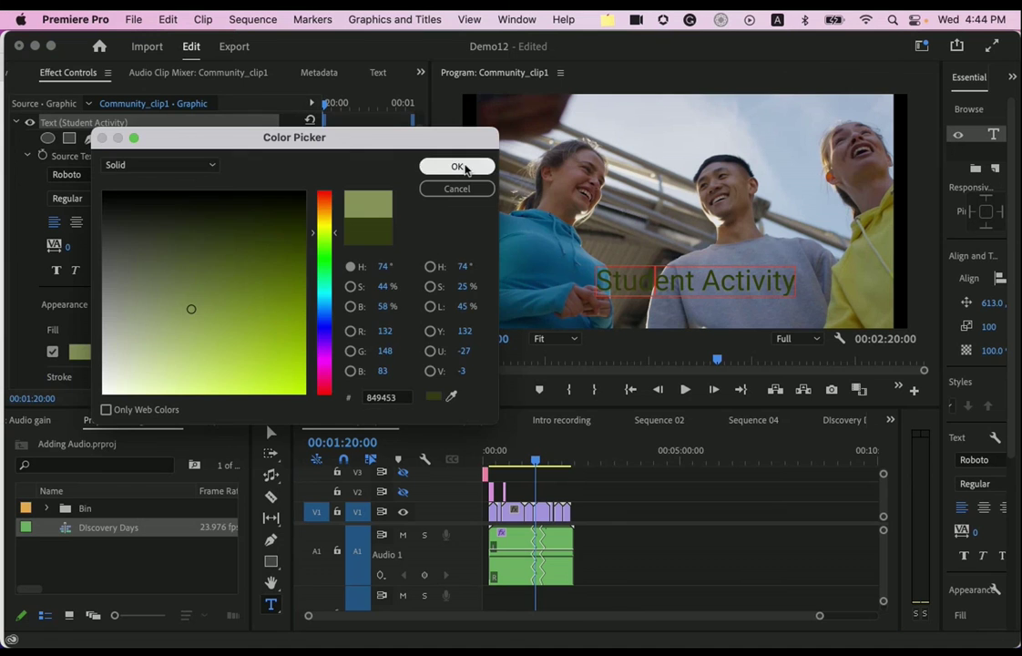
click(456, 166)
- Select all of the "Student Activity" text and set its fill to a lighter olive green
drag(597, 281, 796, 283)
click(84, 351)
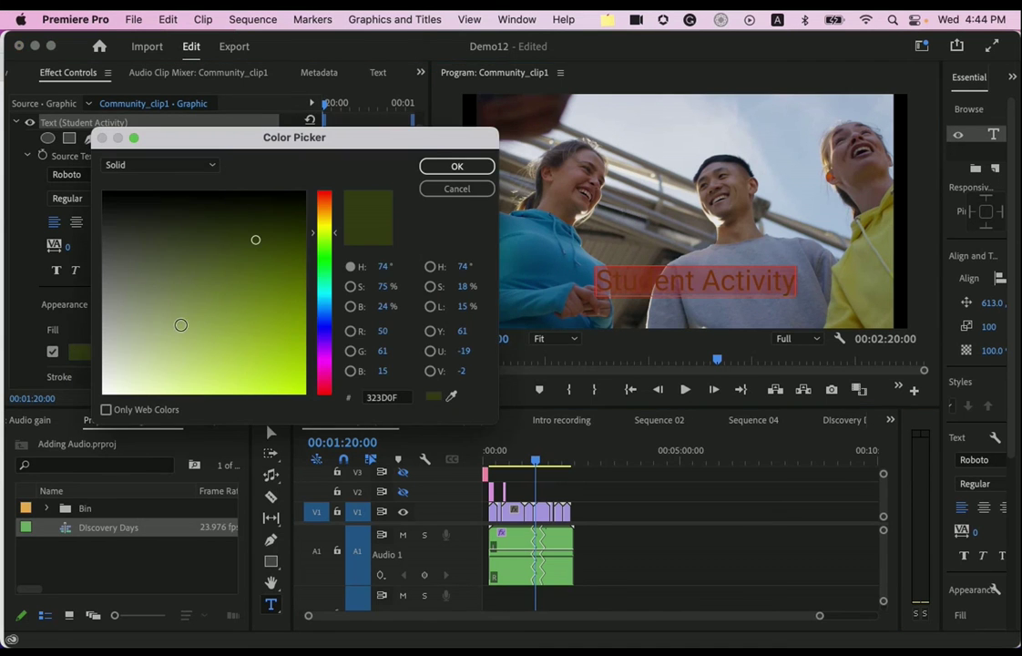
click(181, 325)
click(457, 166)
click(706, 282)
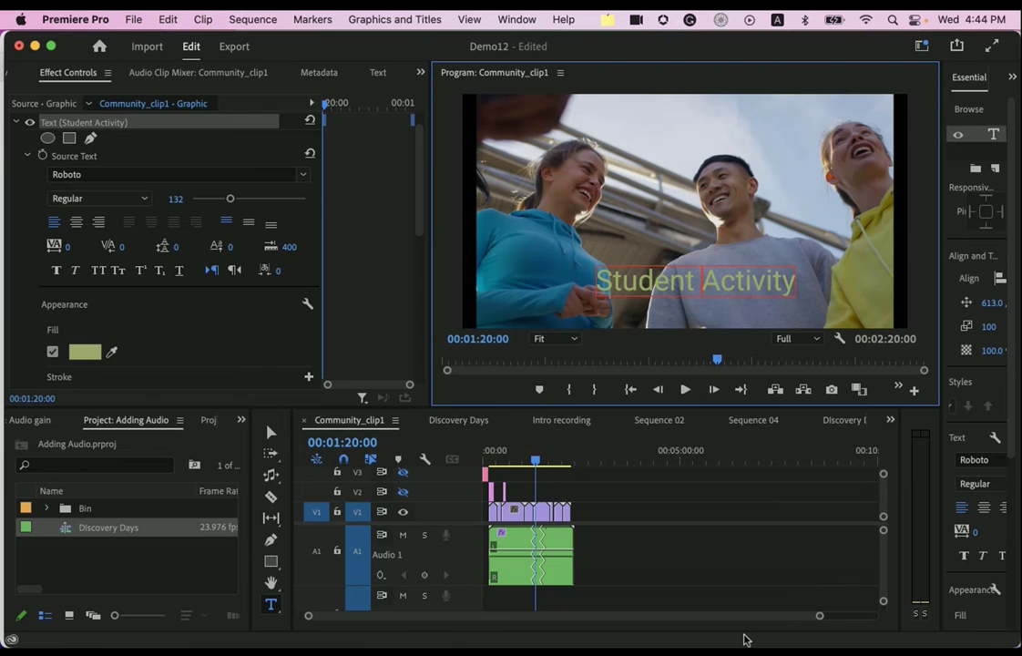
- Leave text editing of the "Student Activity" layer and switch to the Selection tool
drag(818, 615, 664, 620)
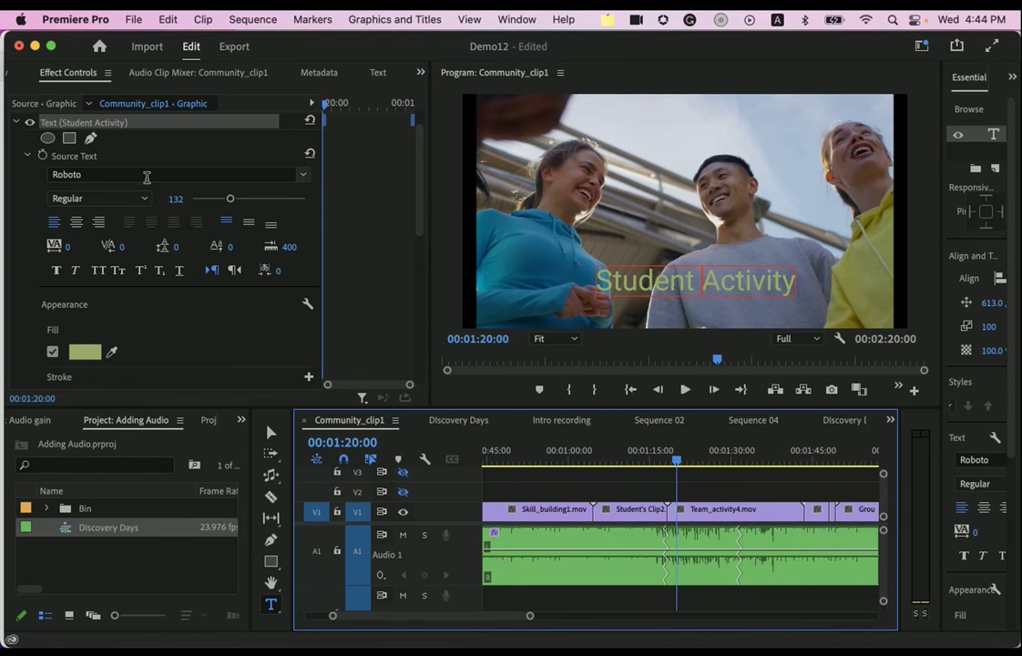
click(270, 435)
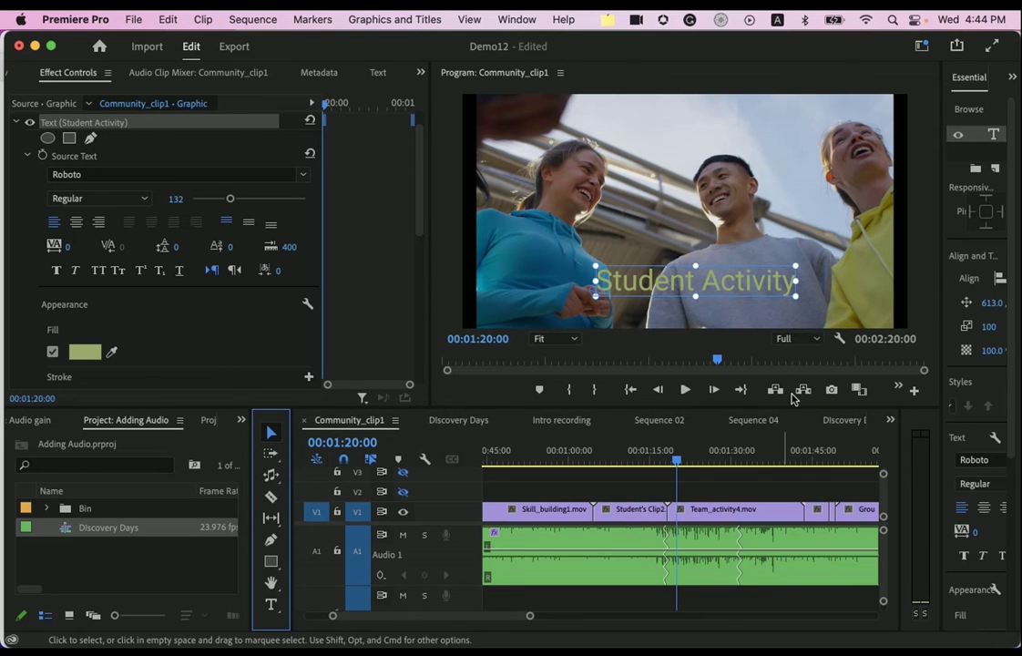
click(401, 20)
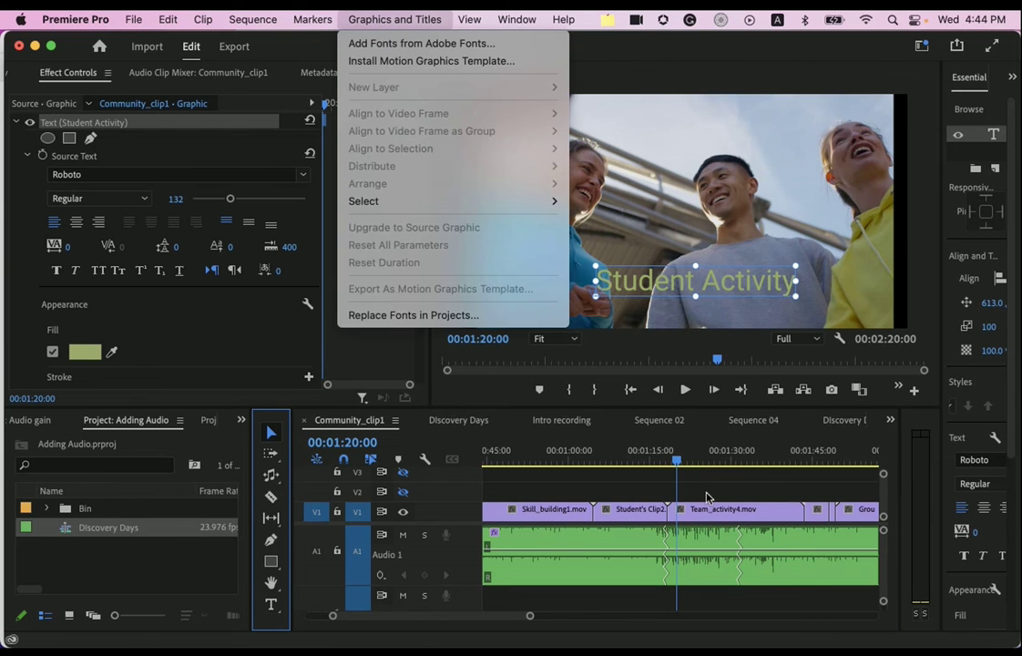
click(775, 497)
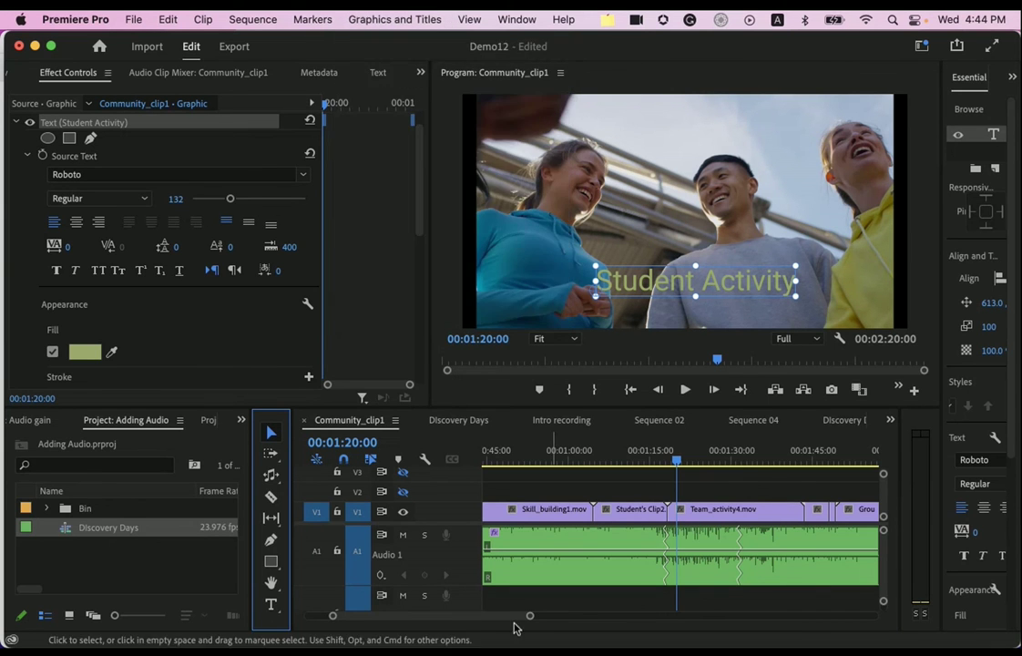
- Make video track V2 visible and move the playhead to the name title graphic at 00:00:34:22
drag(529, 614, 646, 616)
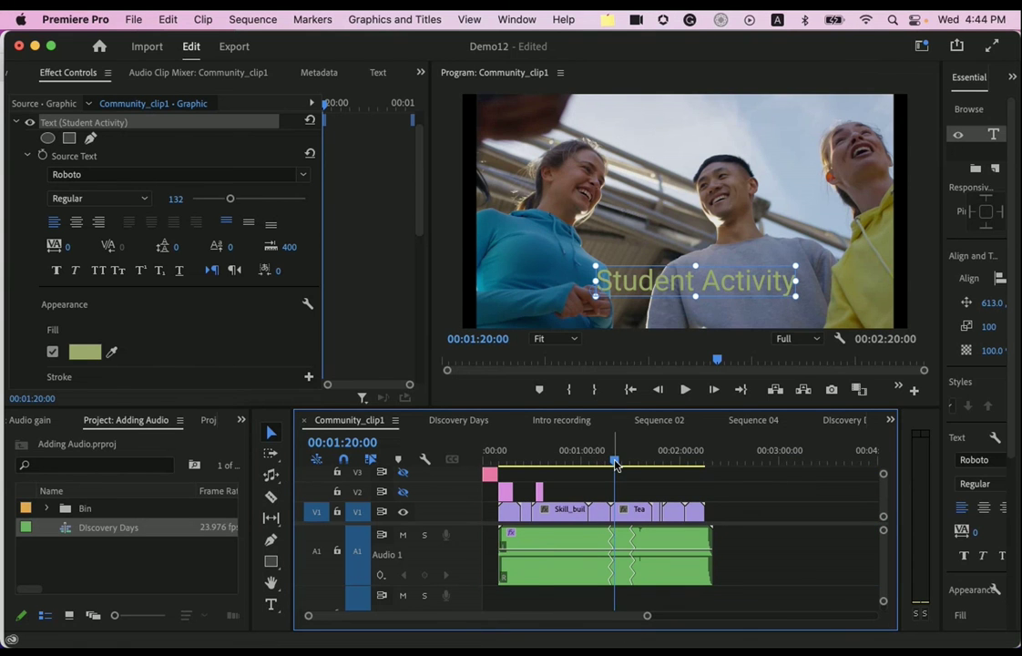
drag(615, 461, 507, 462)
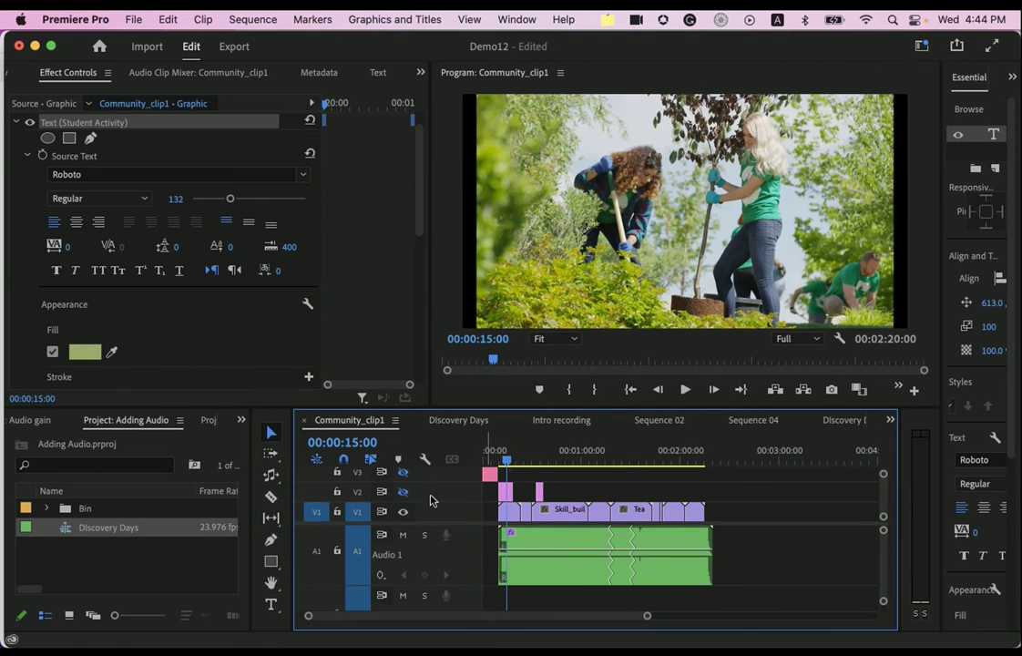
click(403, 491)
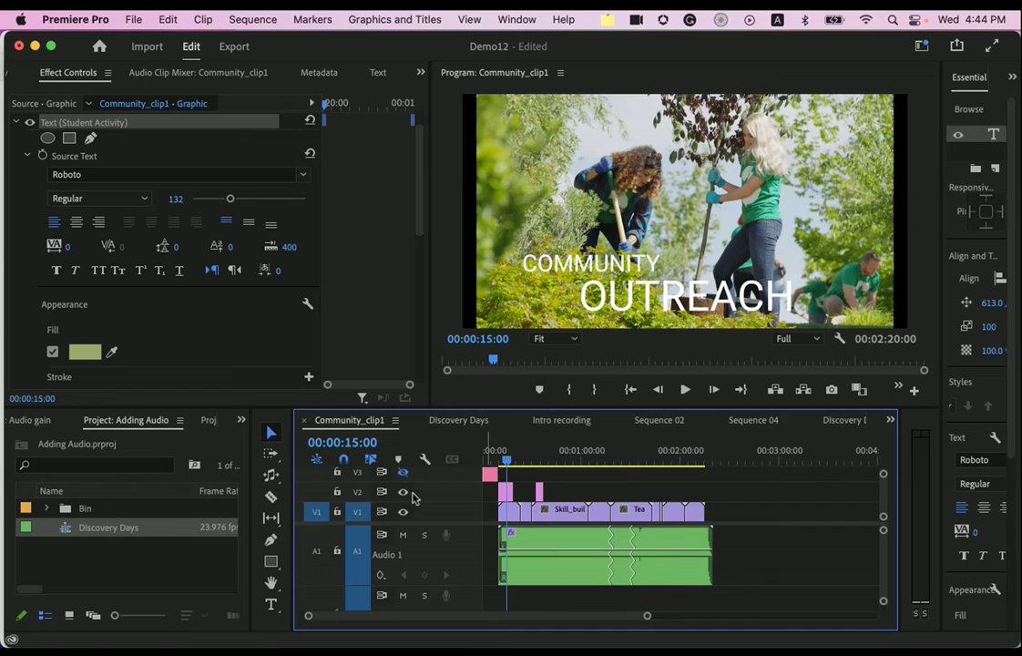
click(540, 453)
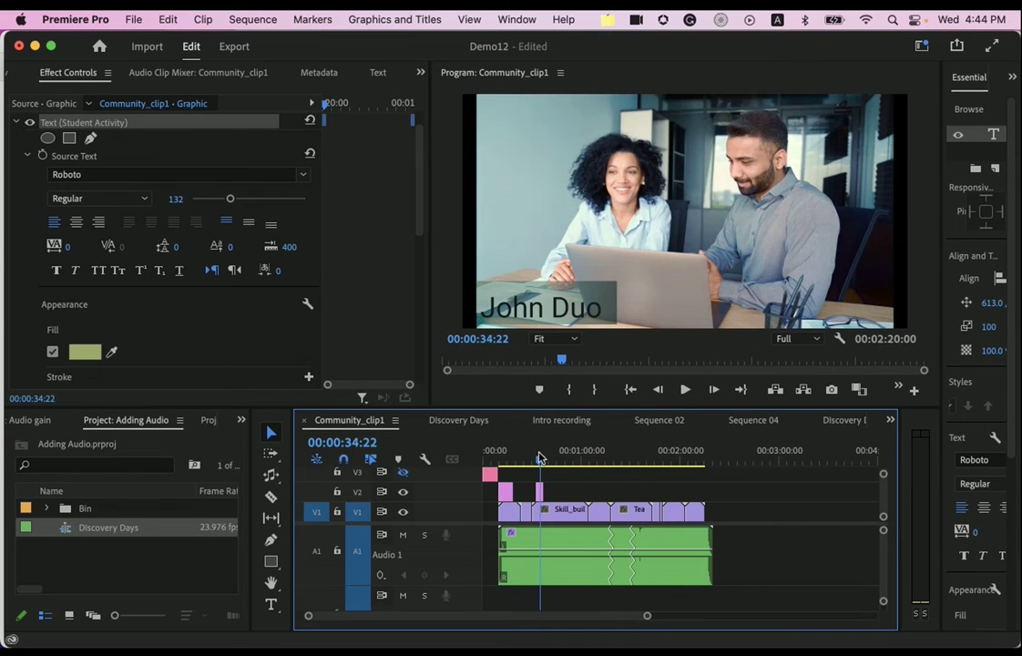
- Examine the name title's text and background shape, the new layer types available, and the shape's linear gradient fill
click(528, 309)
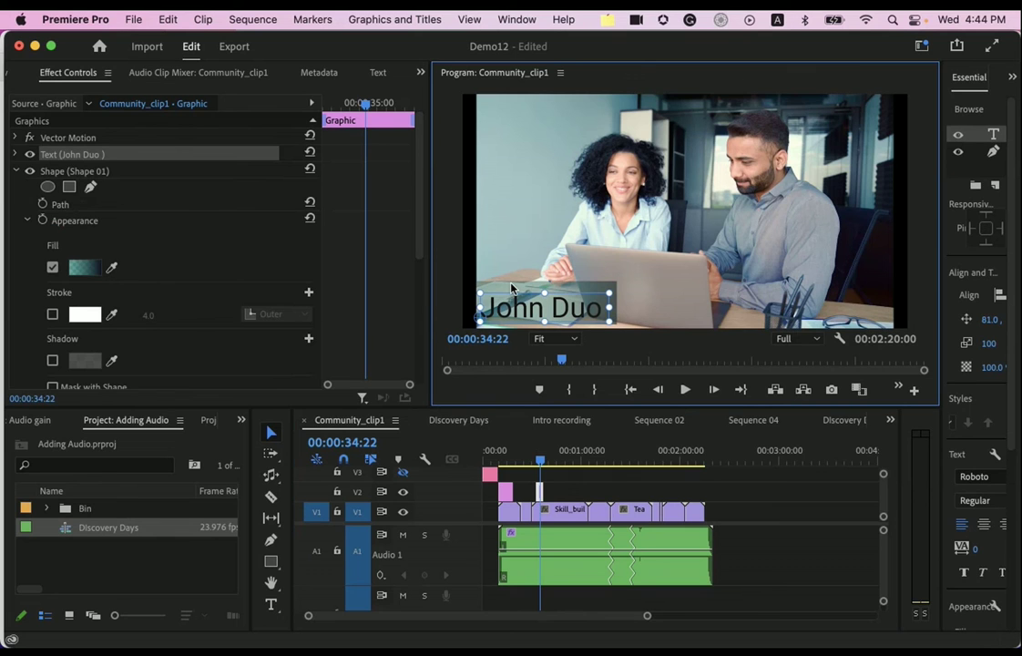
click(223, 171)
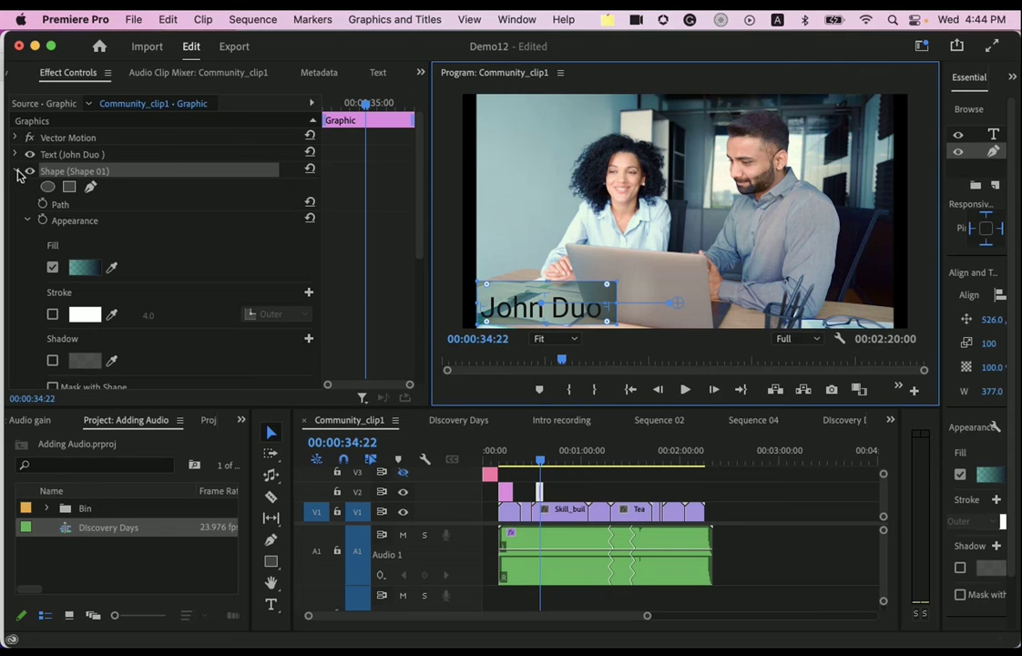
click(363, 19)
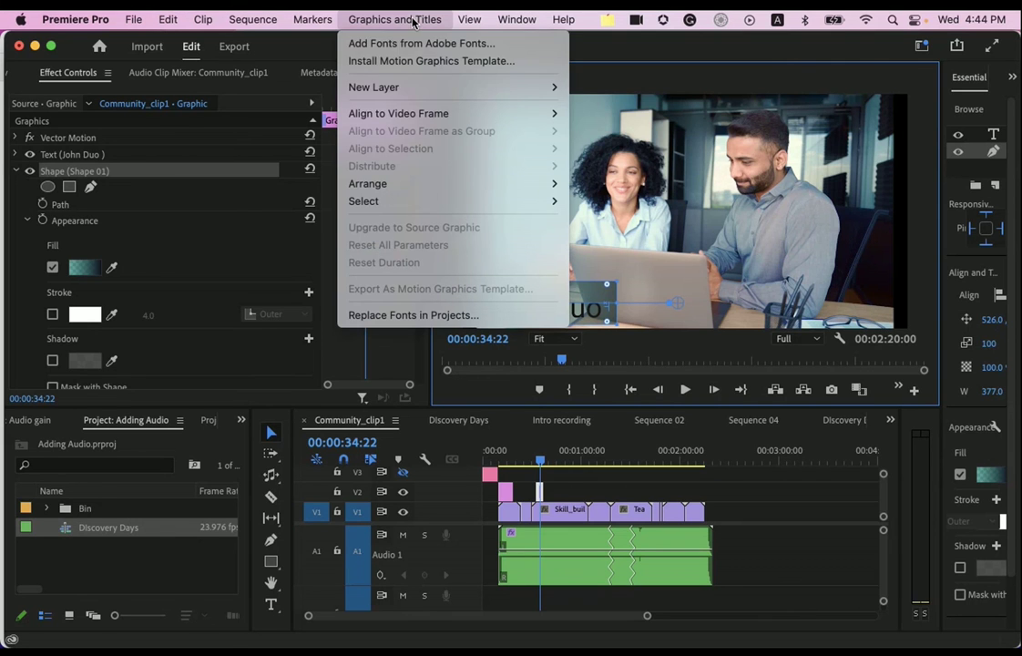
mouse_move(464, 87)
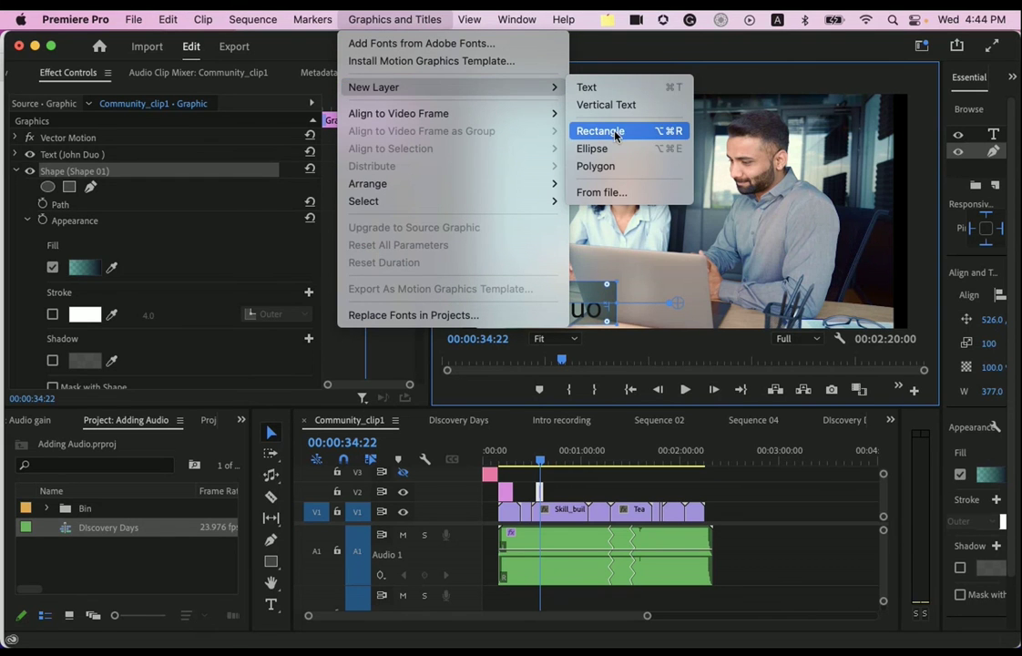
click(133, 232)
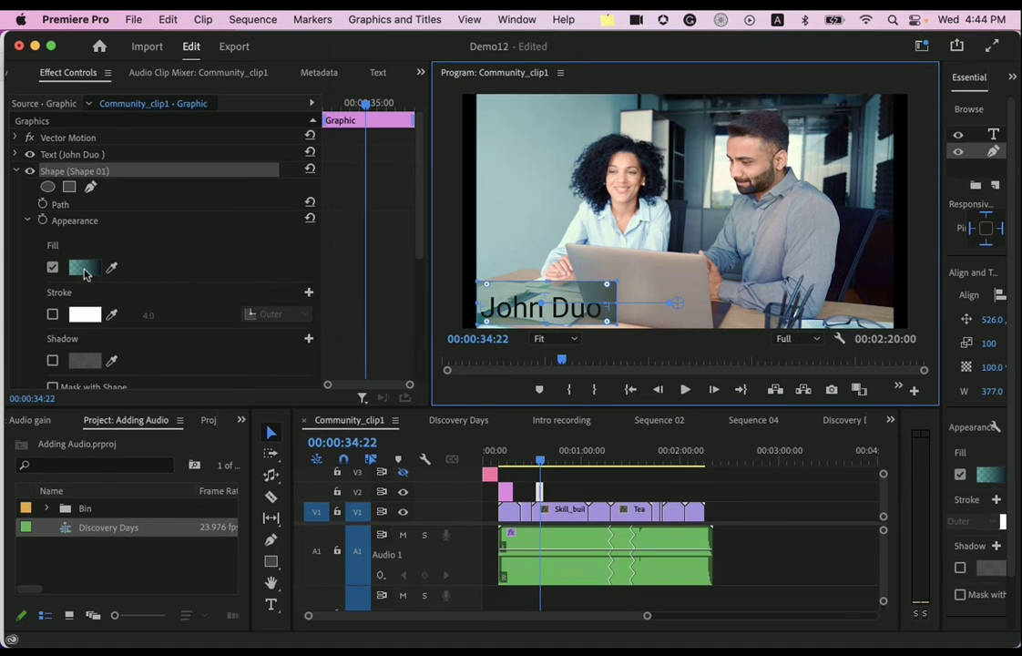
click(82, 267)
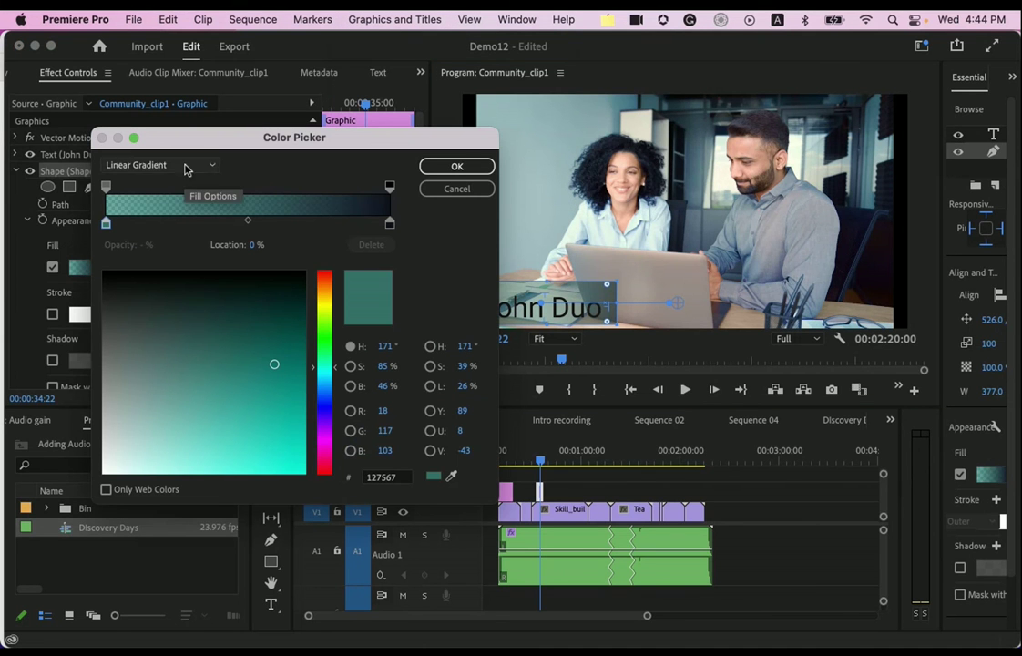
click(456, 189)
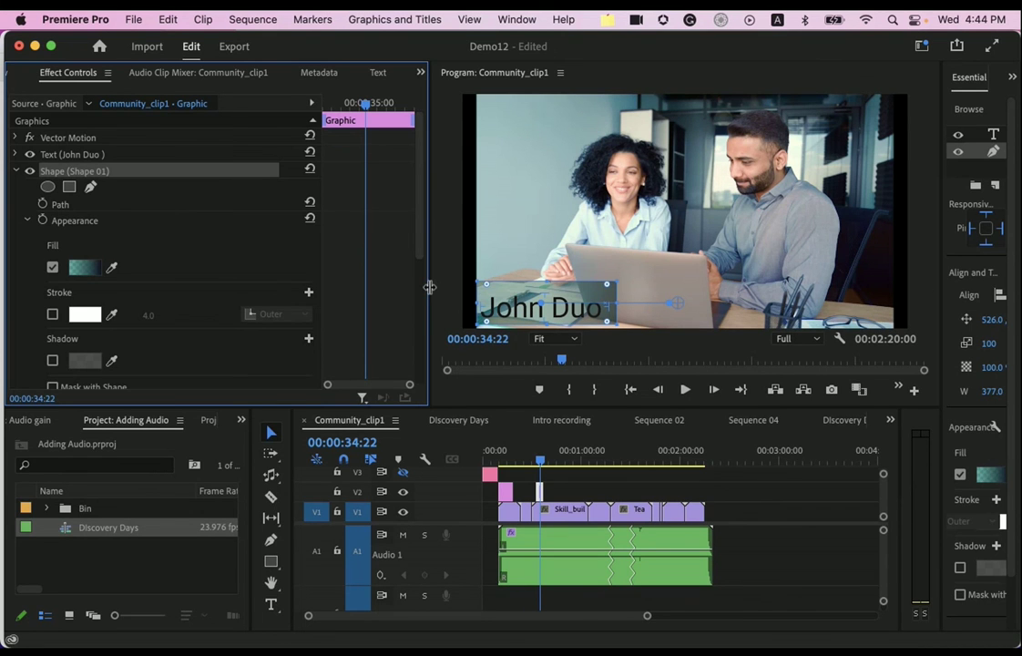
- Enlarge the Essential Graphics area and review the Pin To options of the name title's background shape
drag(429, 287, 287, 285)
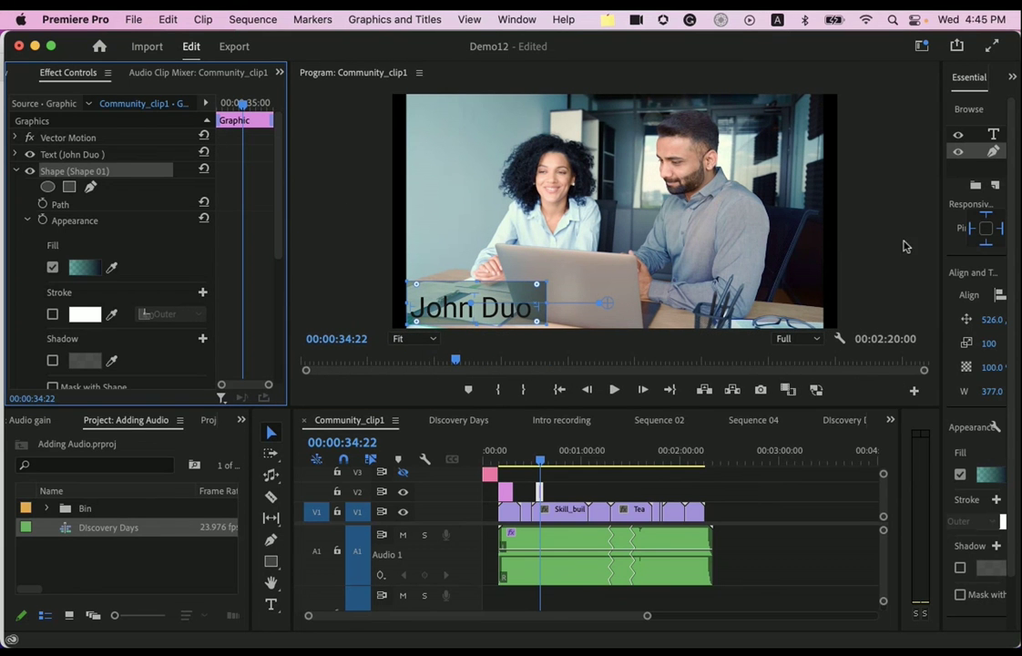
drag(947, 248, 801, 255)
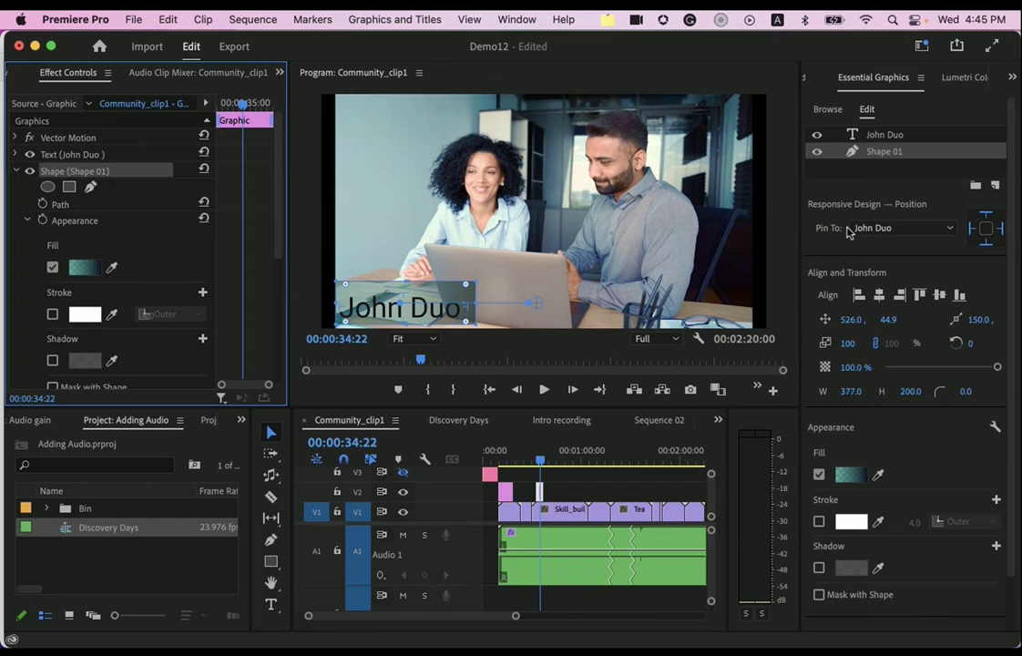
click(905, 228)
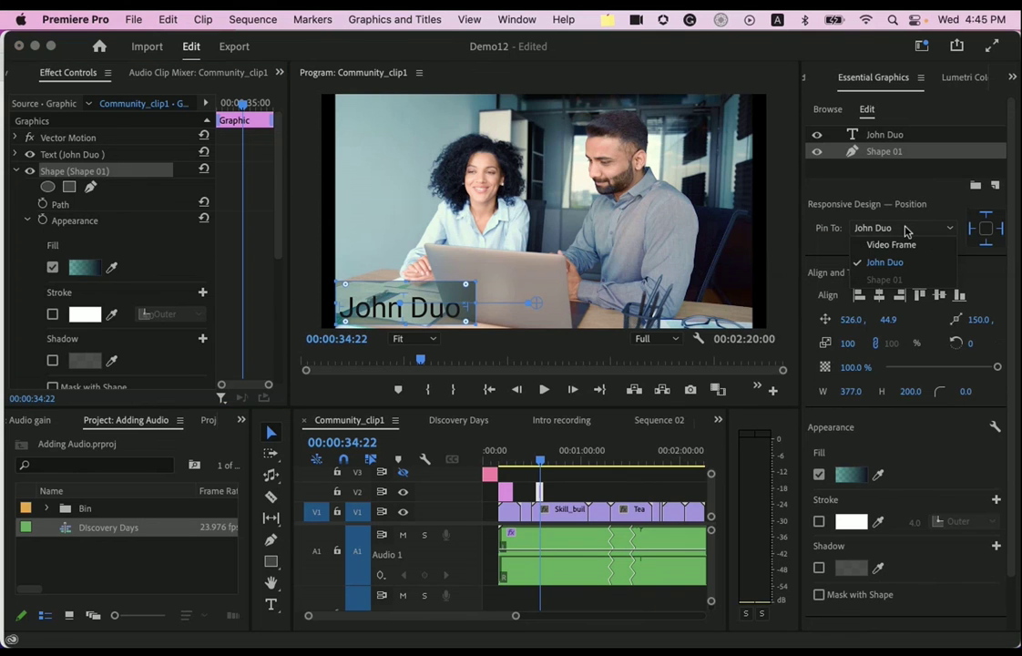
click(927, 201)
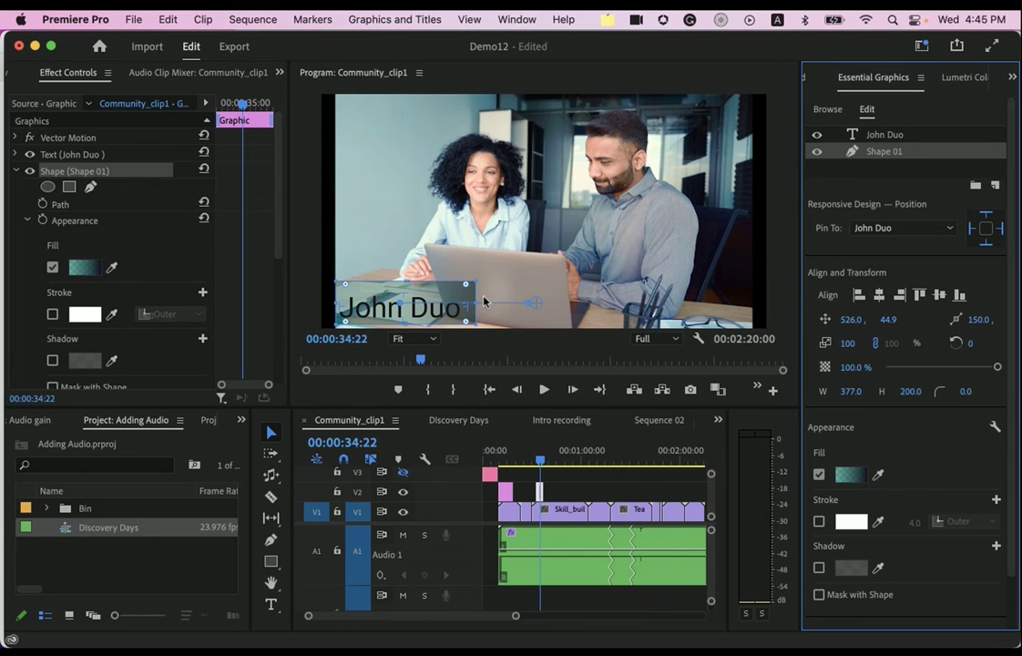
- Delete the surname from the name title's text layer and return to the Selection tool
click(446, 316)
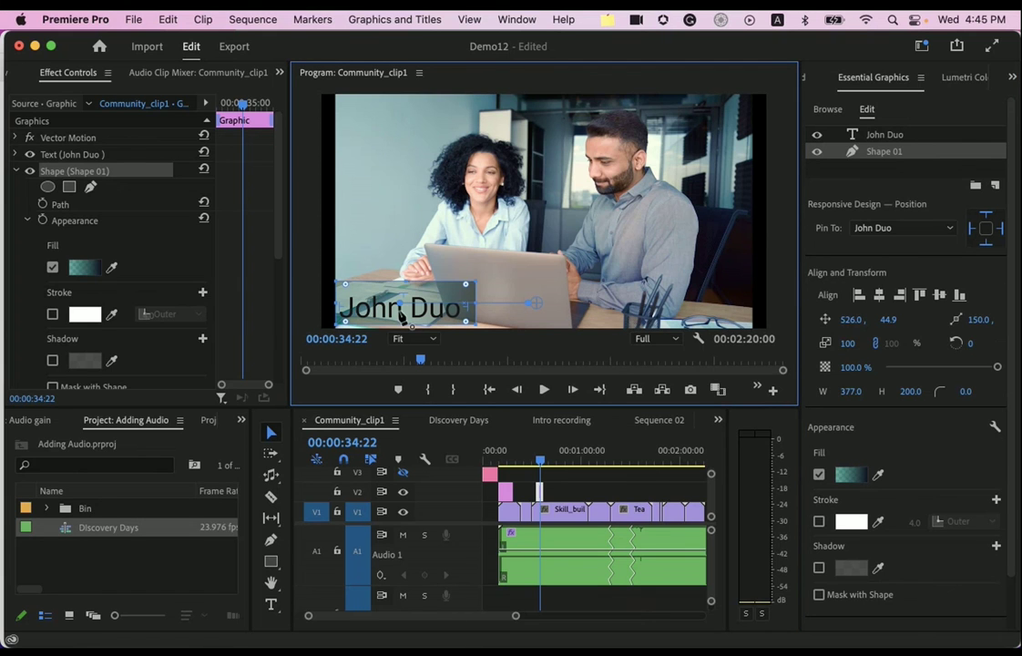
click(93, 157)
double_click(451, 307)
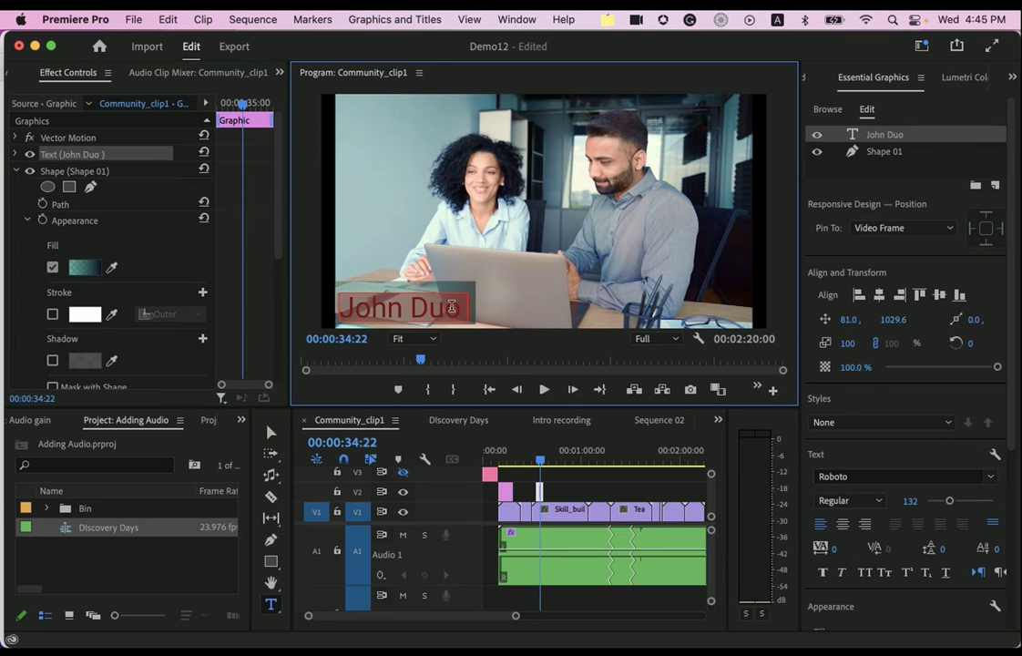
drag(451, 307, 414, 305)
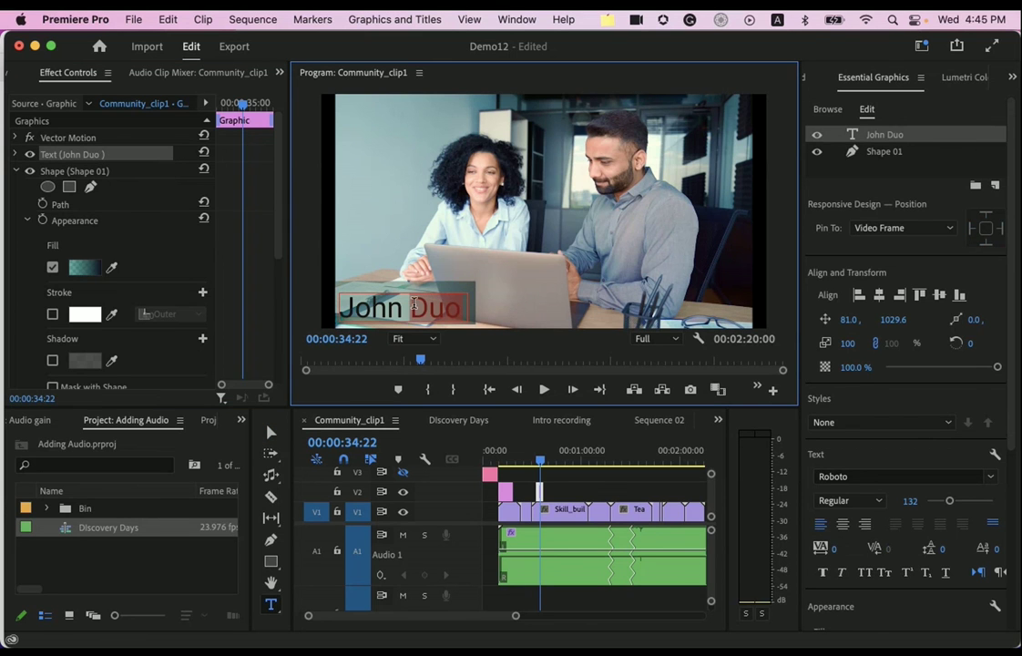
key(BackSpace)
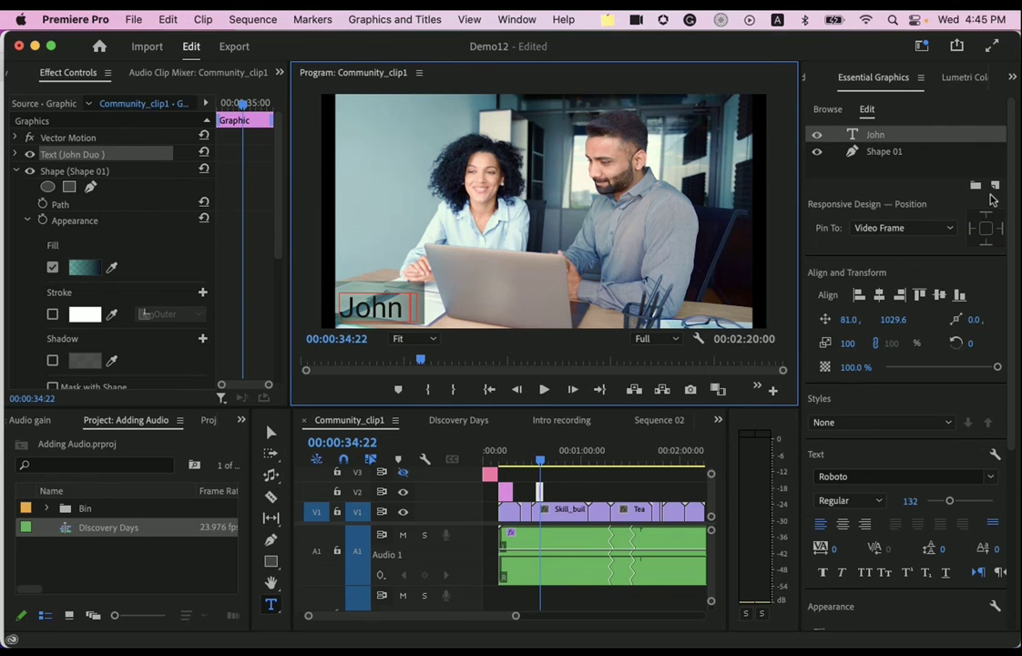
click(858, 247)
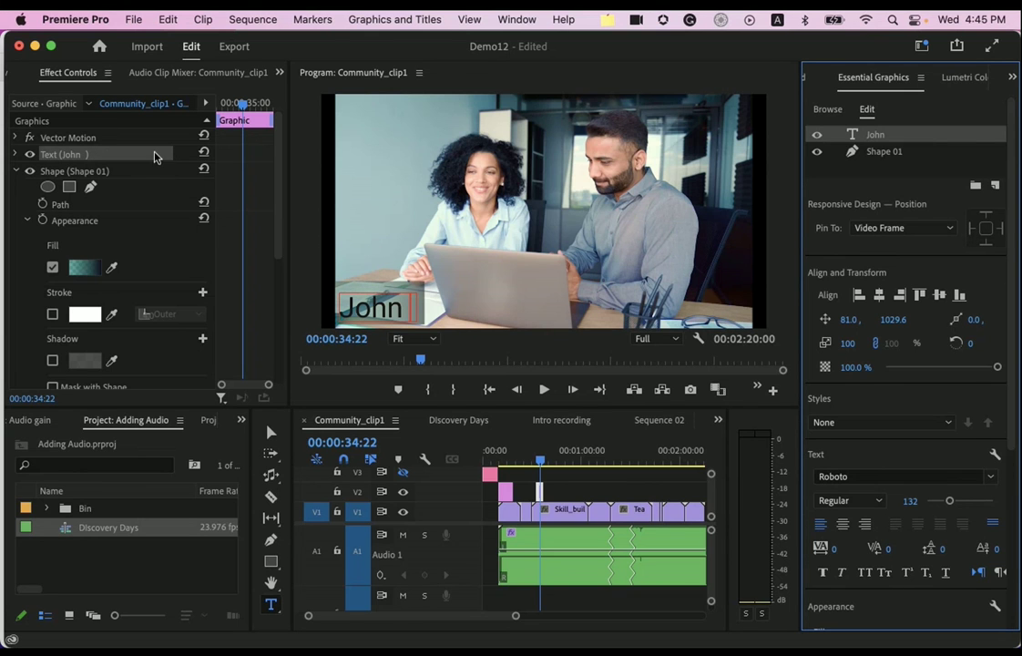
click(270, 433)
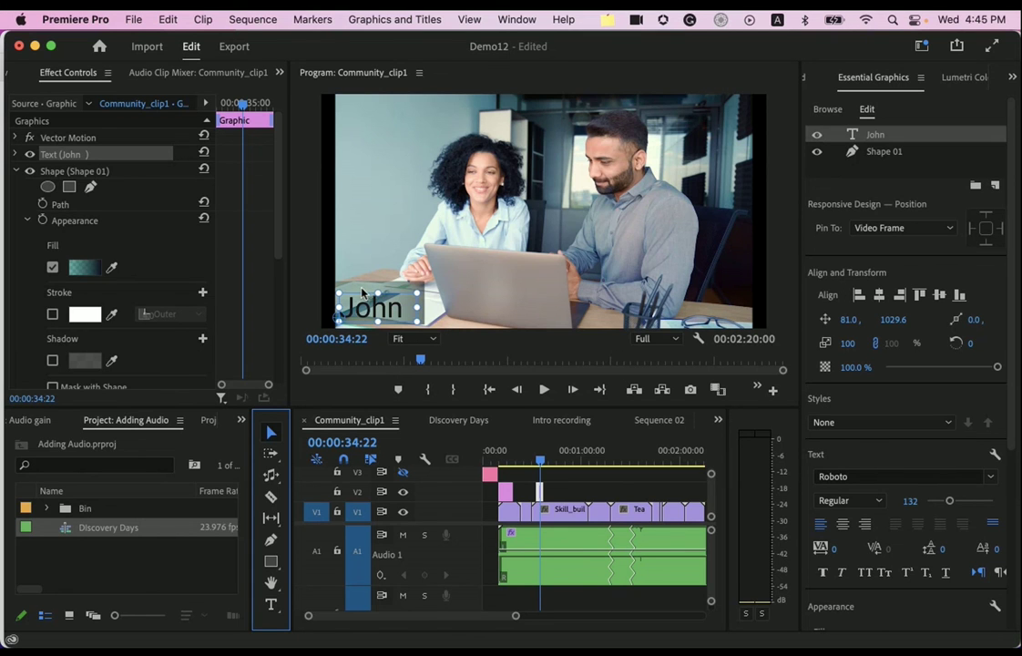
- Clear the "discovery" template search and place the Basic Lower-Third Center template on V2 near 00:01:07:08, over the litter-cleanup footage
click(828, 110)
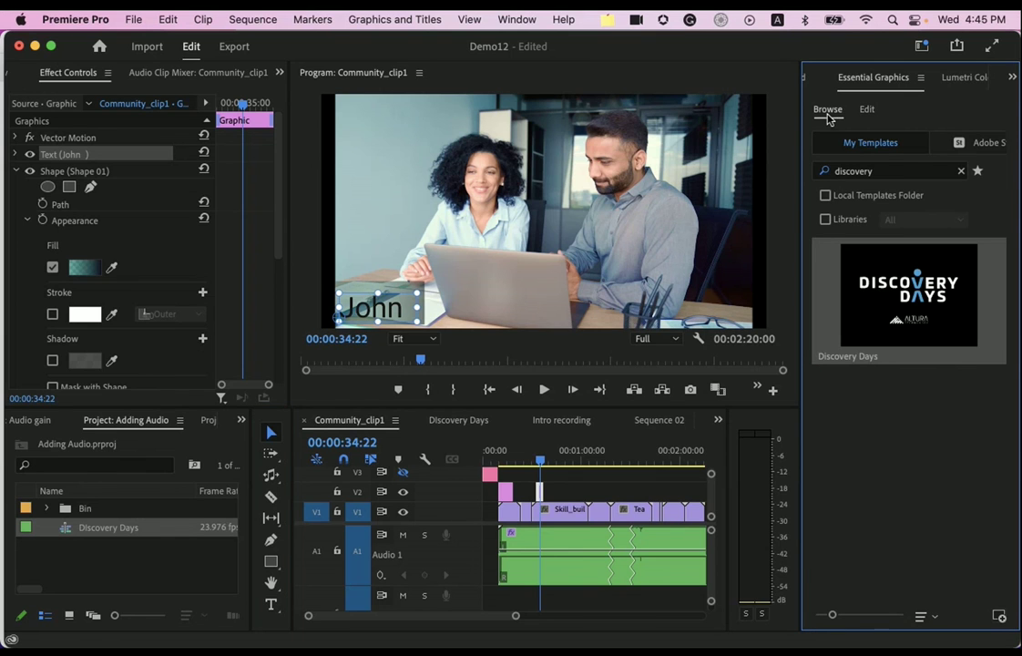
click(957, 171)
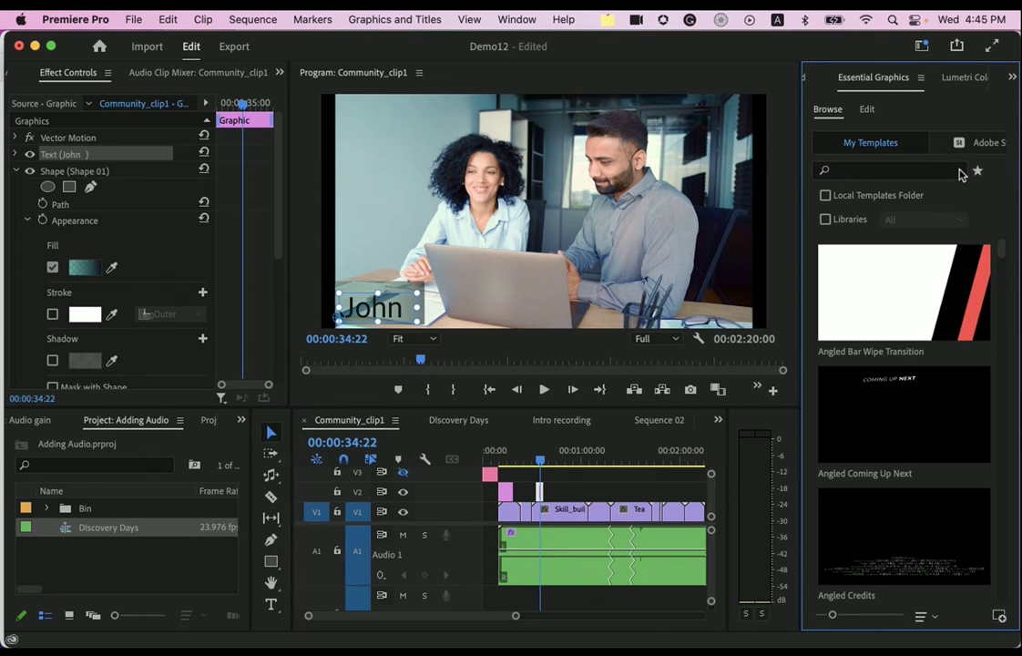
scroll(900, 467, down, 3)
scroll(900, 467, down, 2)
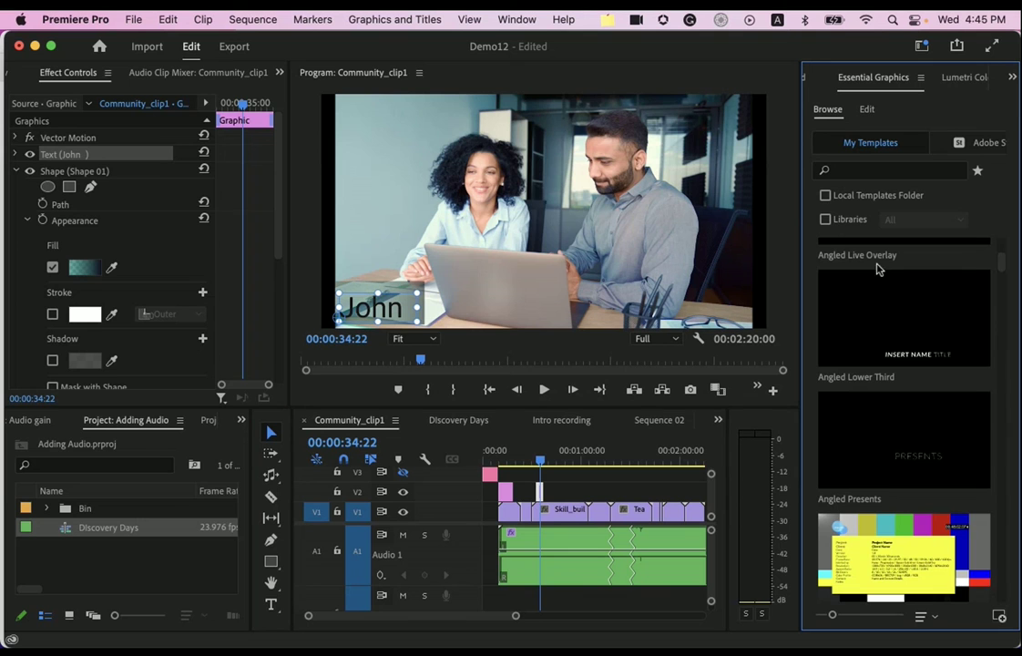
scroll(977, 402, down, 3)
scroll(977, 402, down, 2)
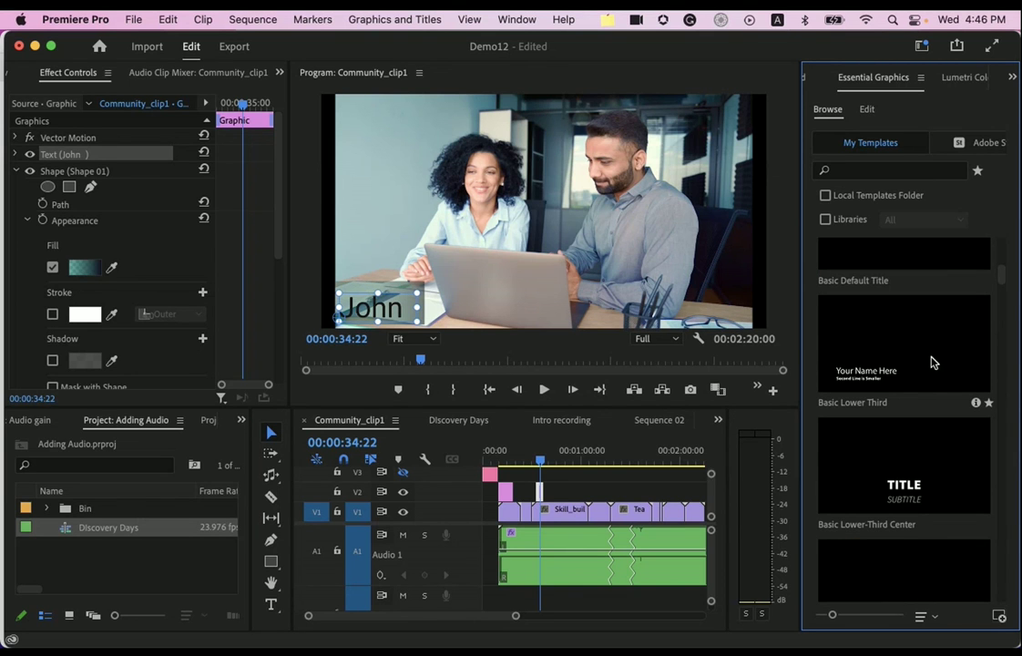
click(583, 462)
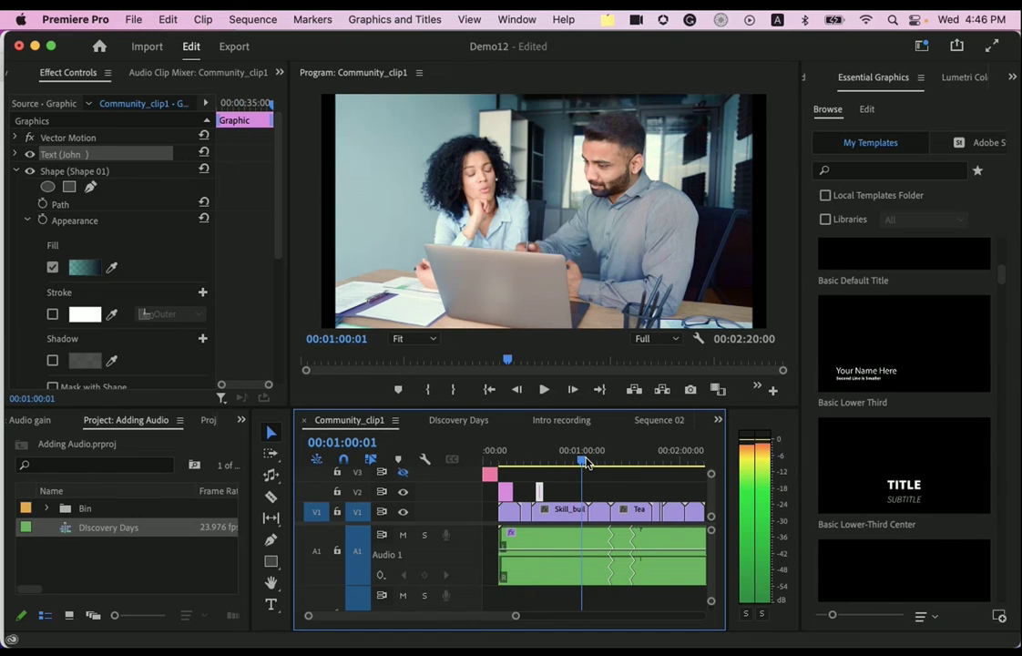
drag(587, 462, 590, 462)
drag(903, 466, 593, 463)
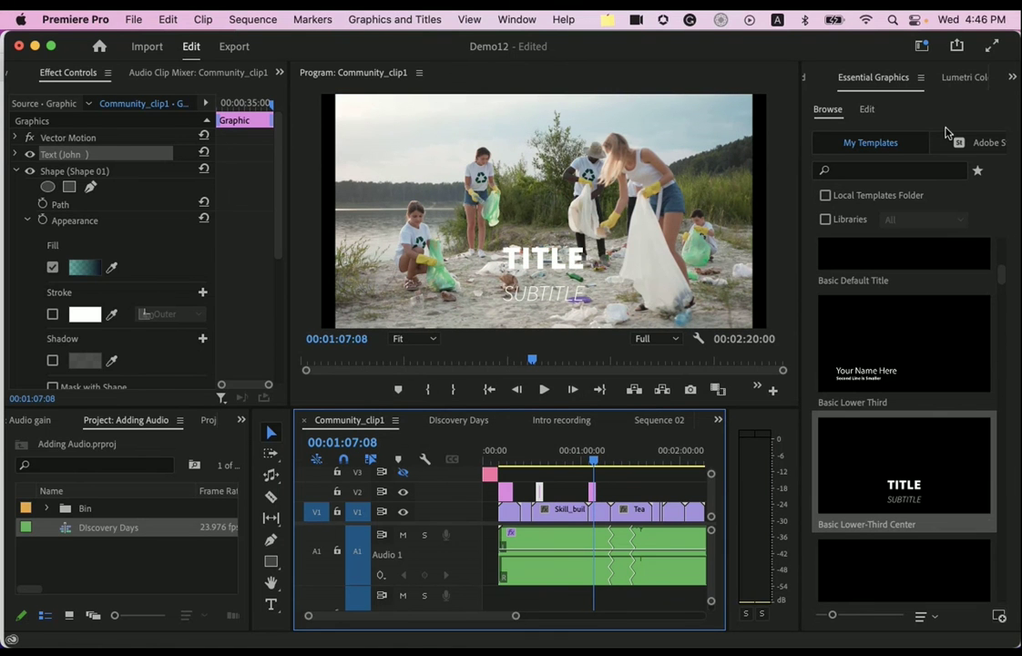
- Replace the TITLE text of the lower third over the litter-cleanup footage with STUDENT
click(865, 108)
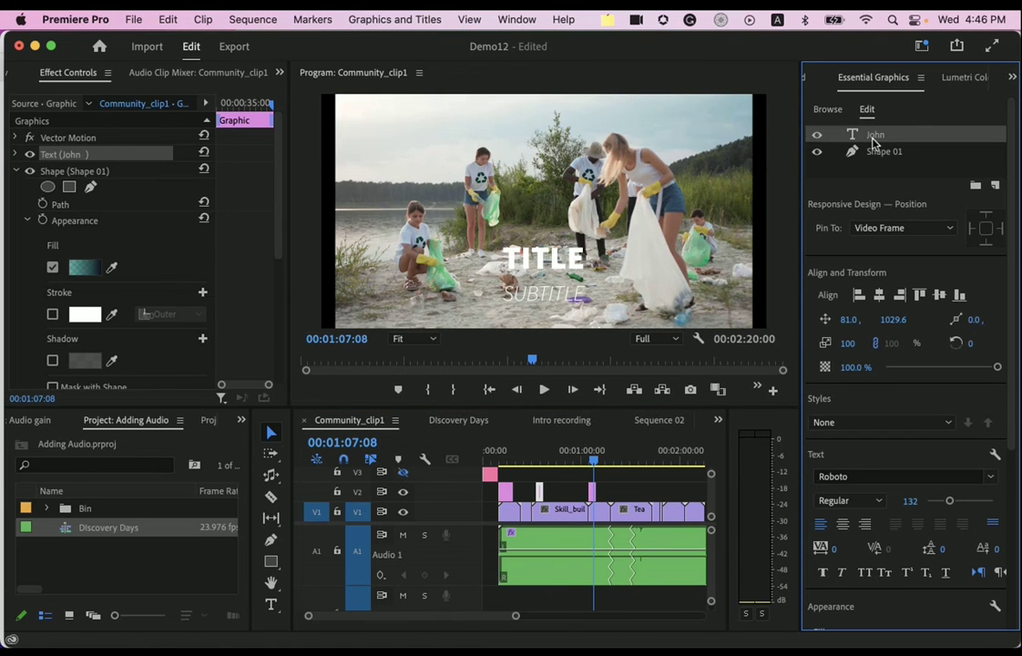
click(593, 493)
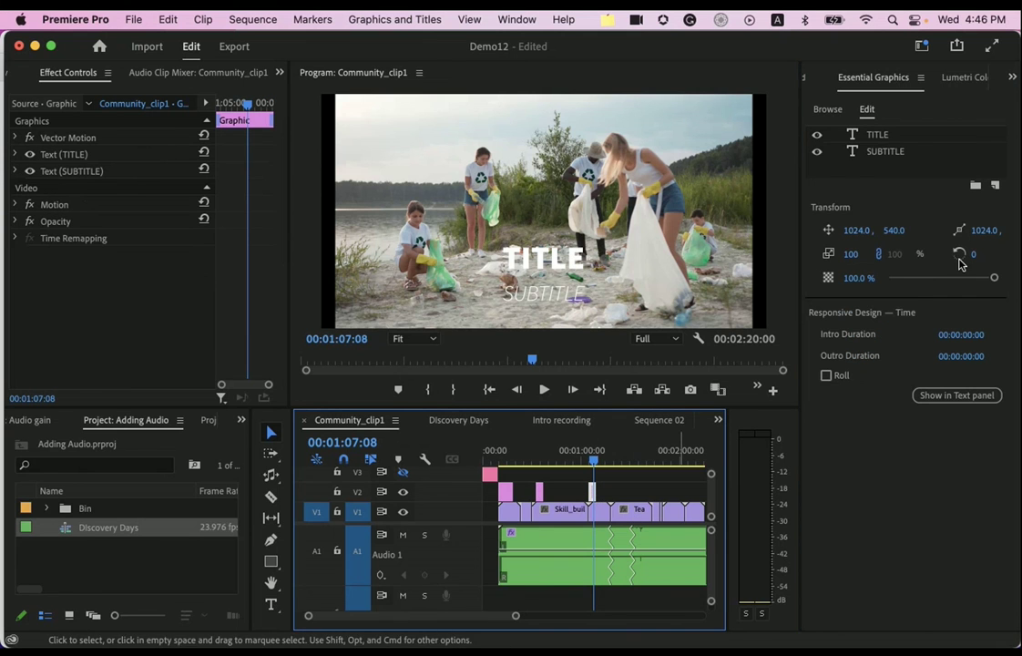
click(519, 263)
click(561, 265)
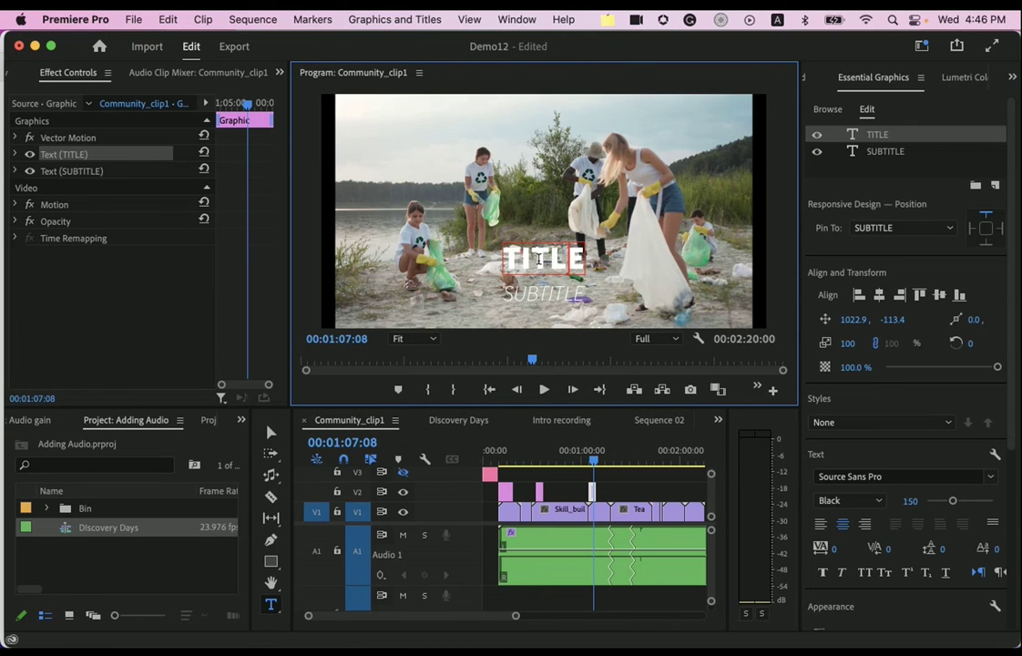
drag(508, 258, 605, 264)
text(S)
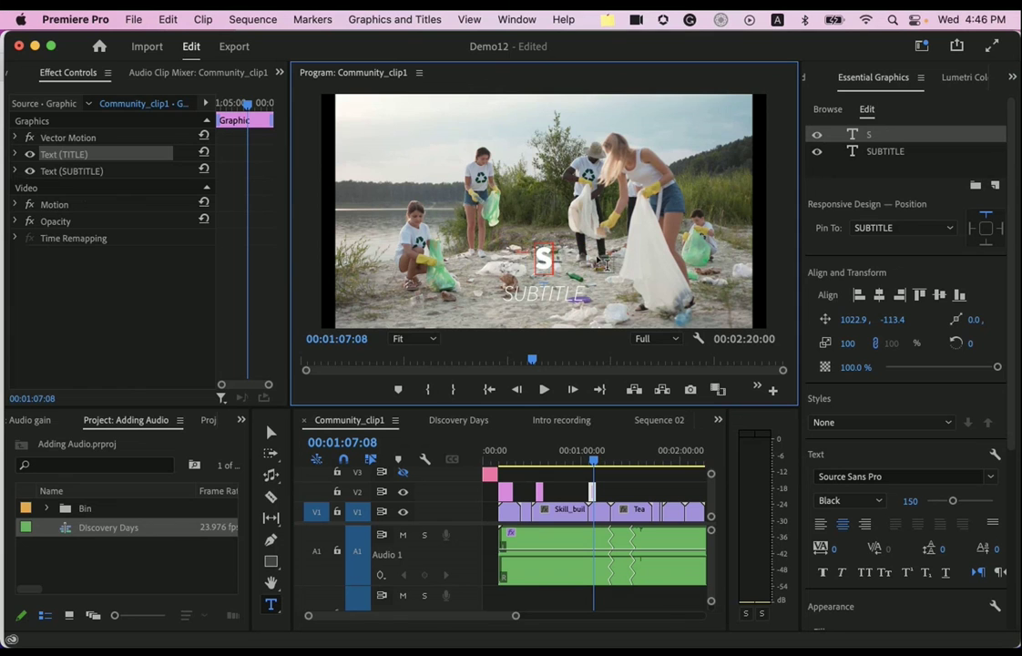
text(TUDENT)
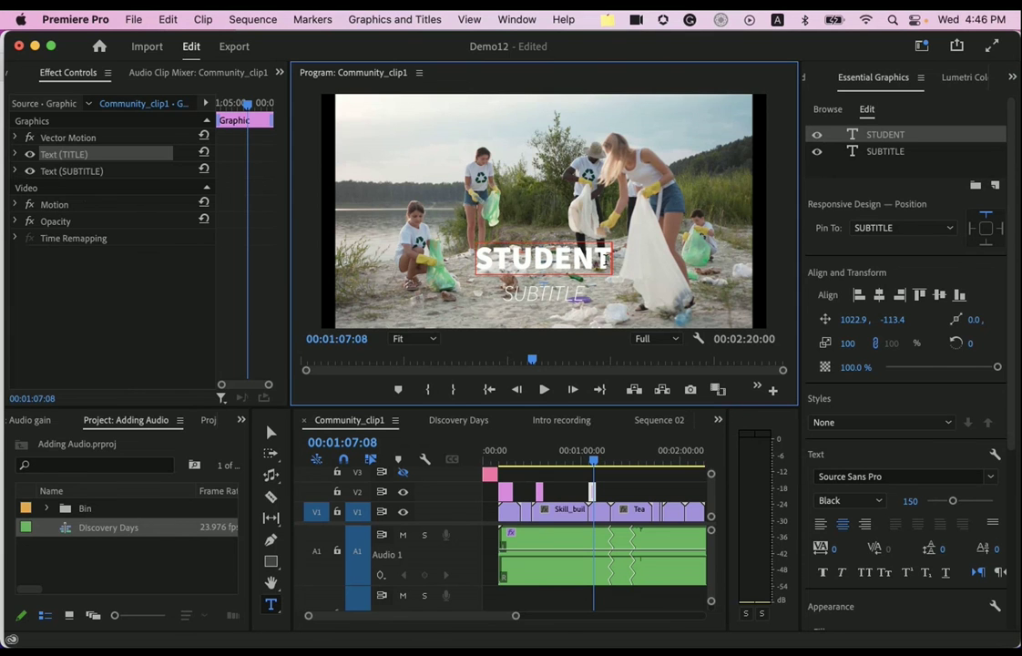
- Replace the lower third's SUBTITLE text with Activity, and return to browsing the graphics templates with the Selection tool active
click(576, 288)
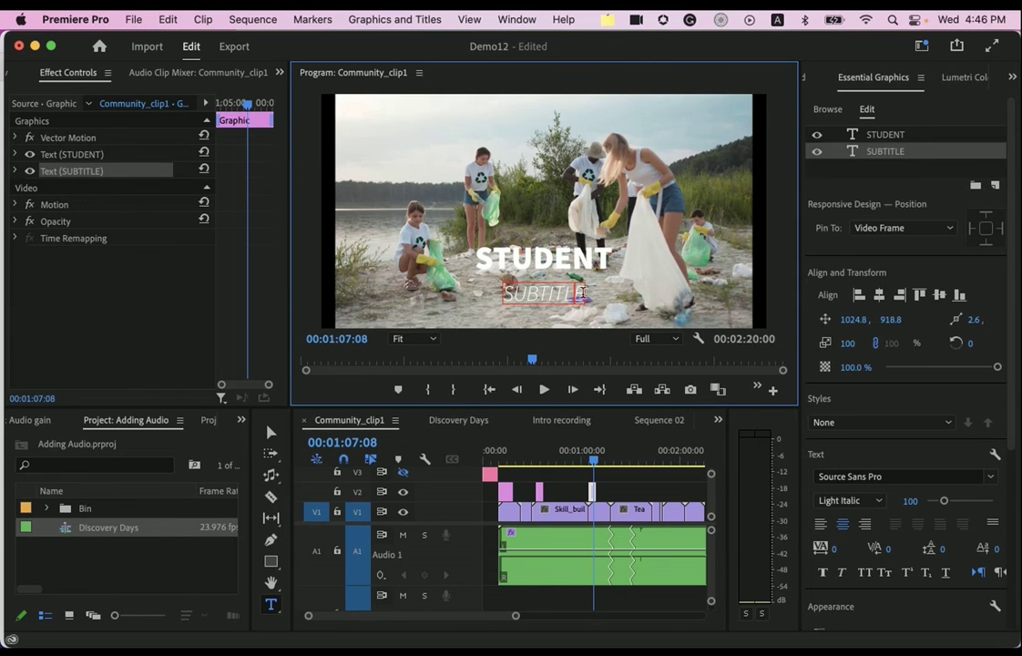
drag(583, 289, 499, 297)
text(Activity)
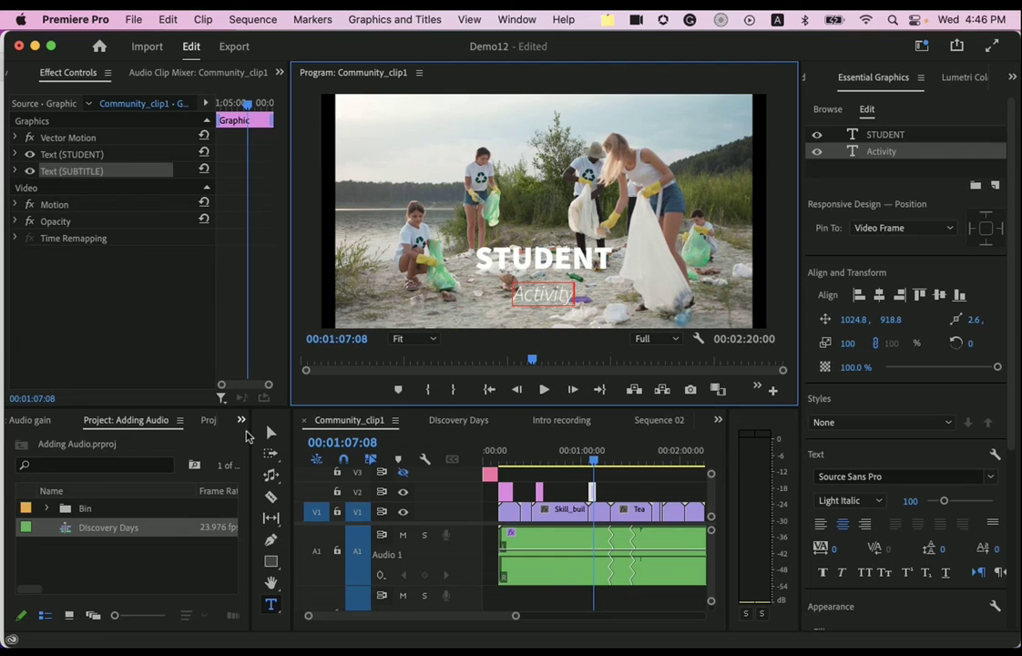
click(270, 432)
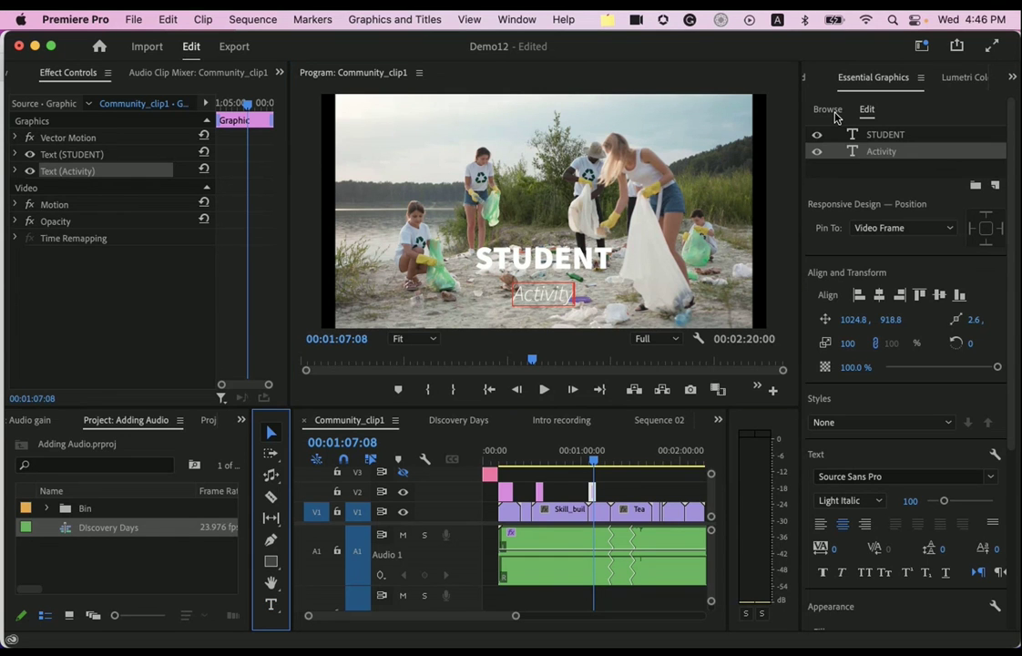
click(832, 113)
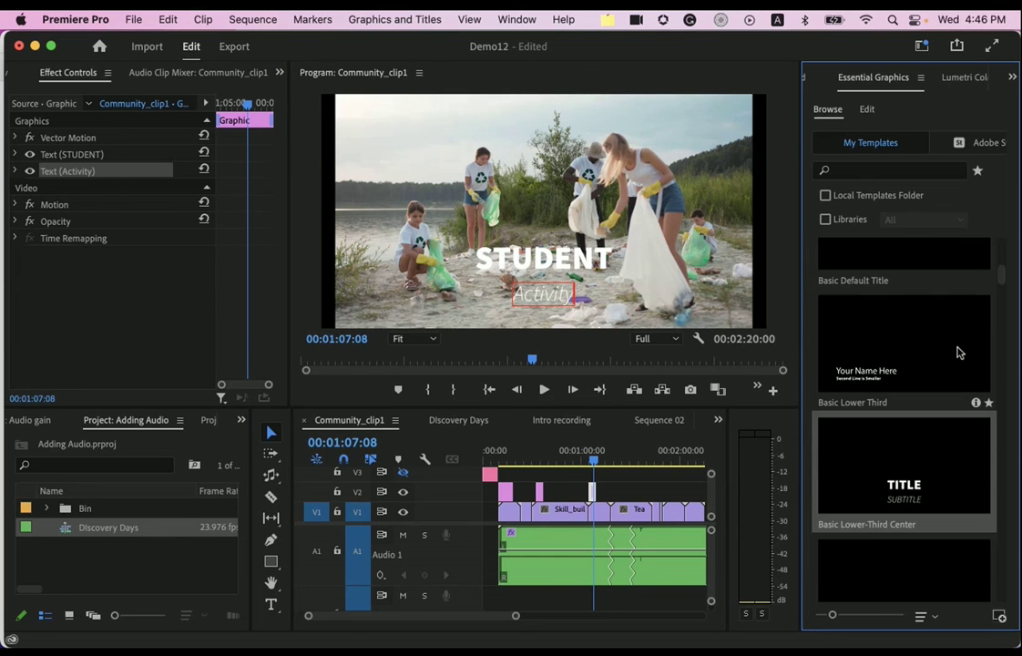
scroll(957, 352, down, 10)
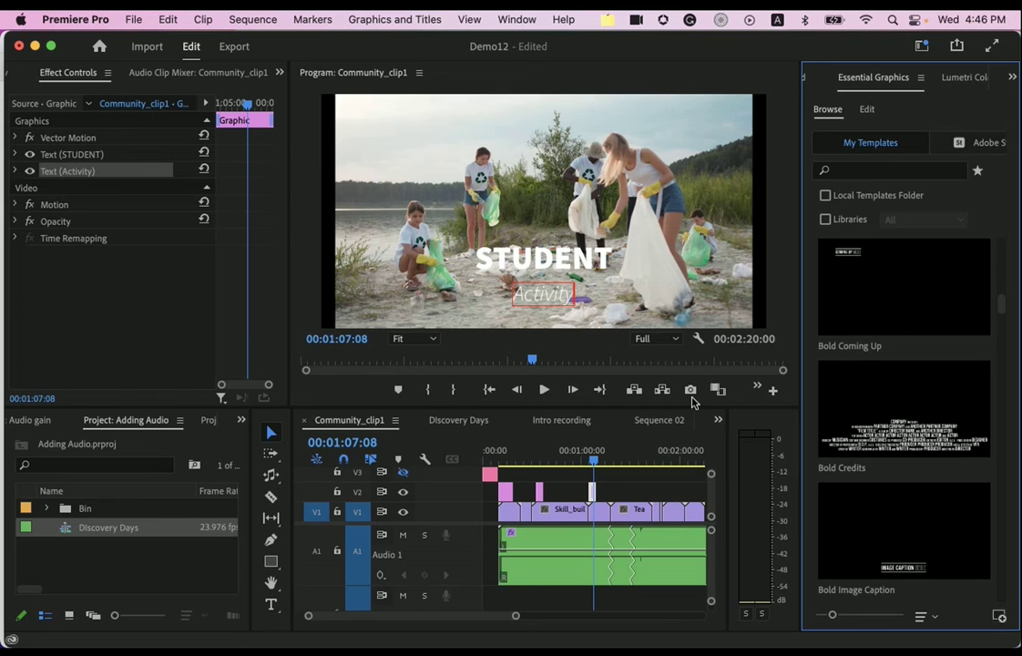
- Make track V3 visible and play the opening from the start of the Community_clip1 sequence
drag(593, 462, 485, 462)
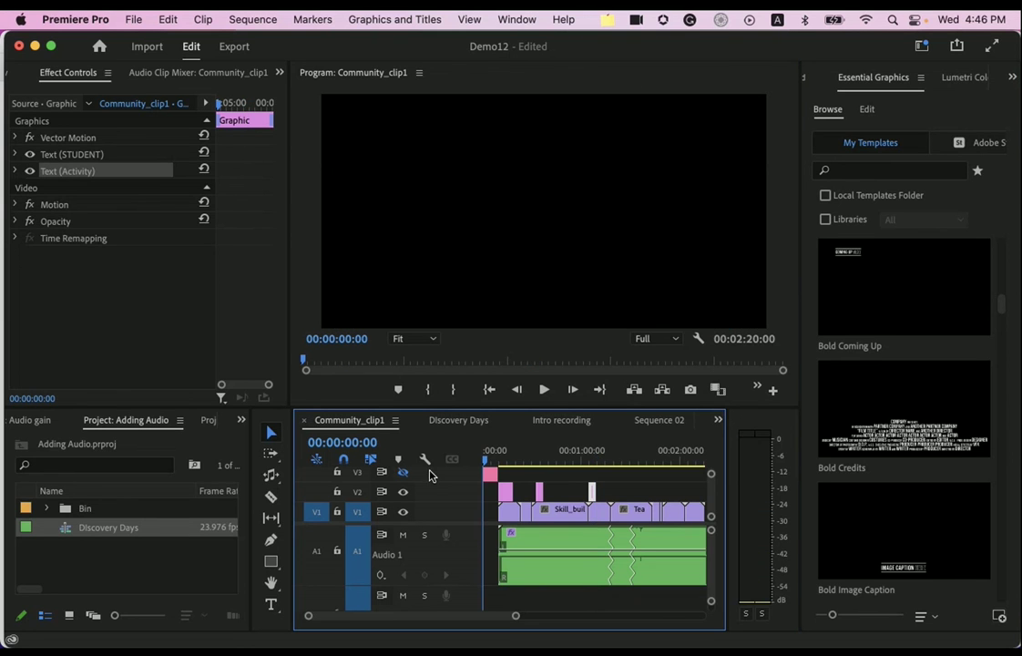
click(543, 389)
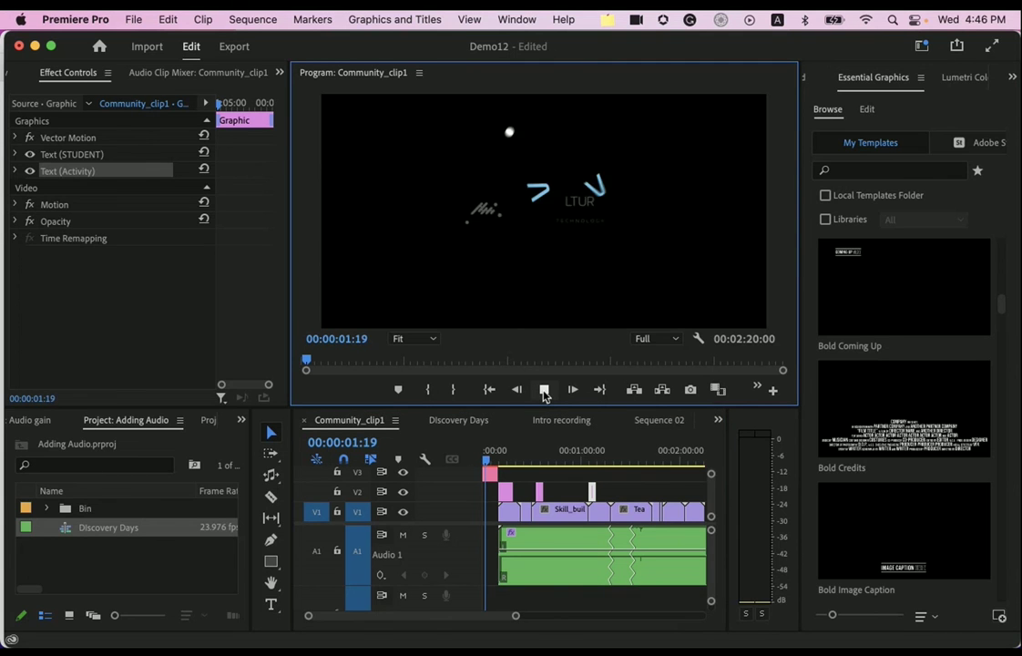
click(543, 390)
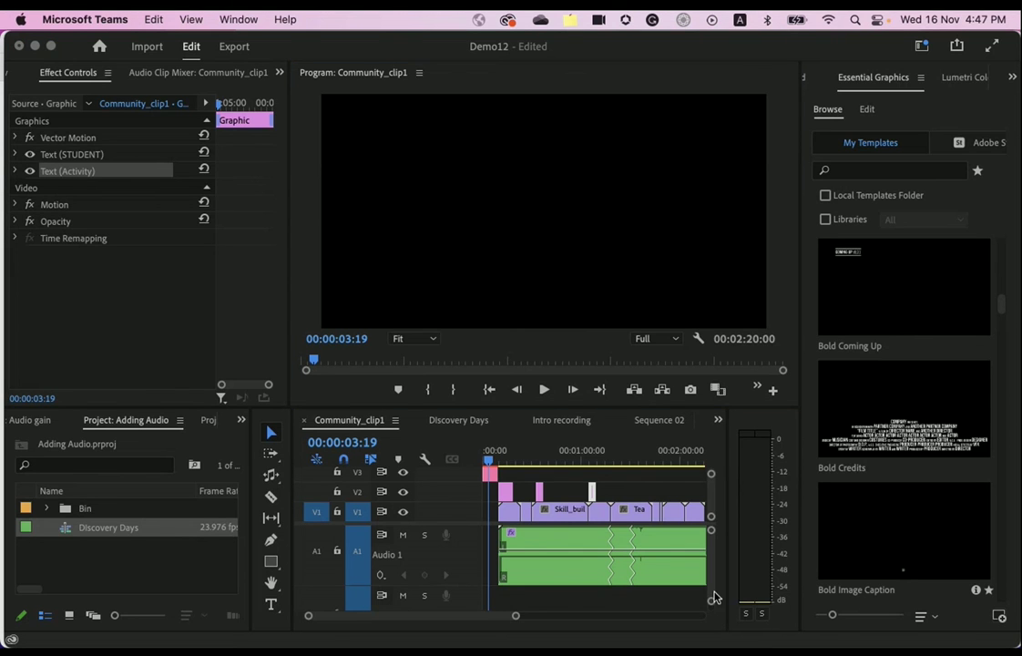
- Try to install the Discovery Days.mogrt motion graphics template, declining to overwrite the existing file
click(1000, 621)
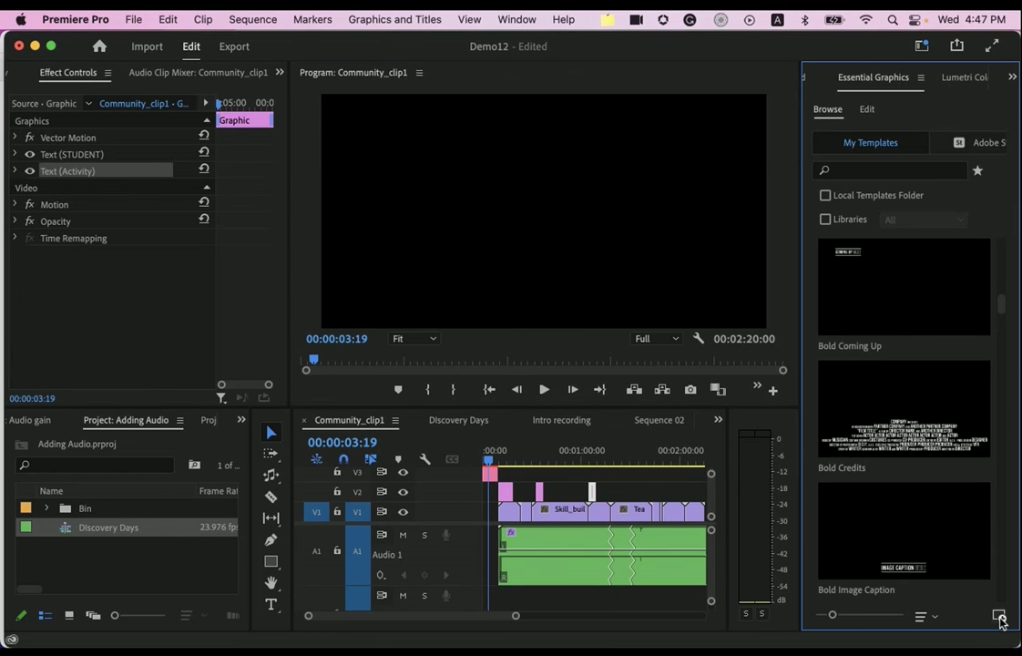
click(999, 621)
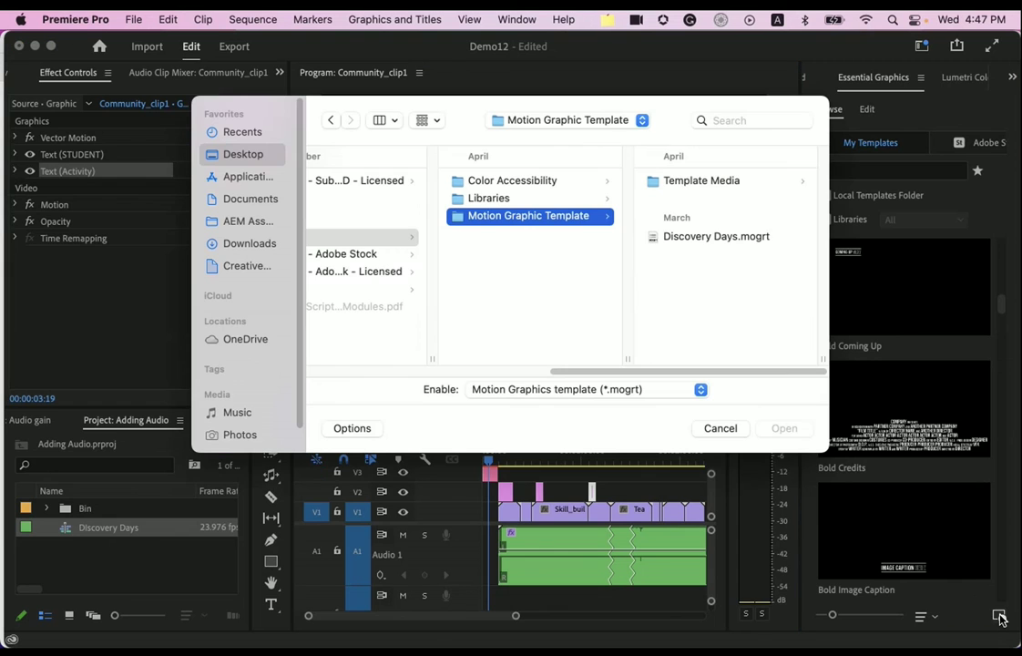
click(706, 238)
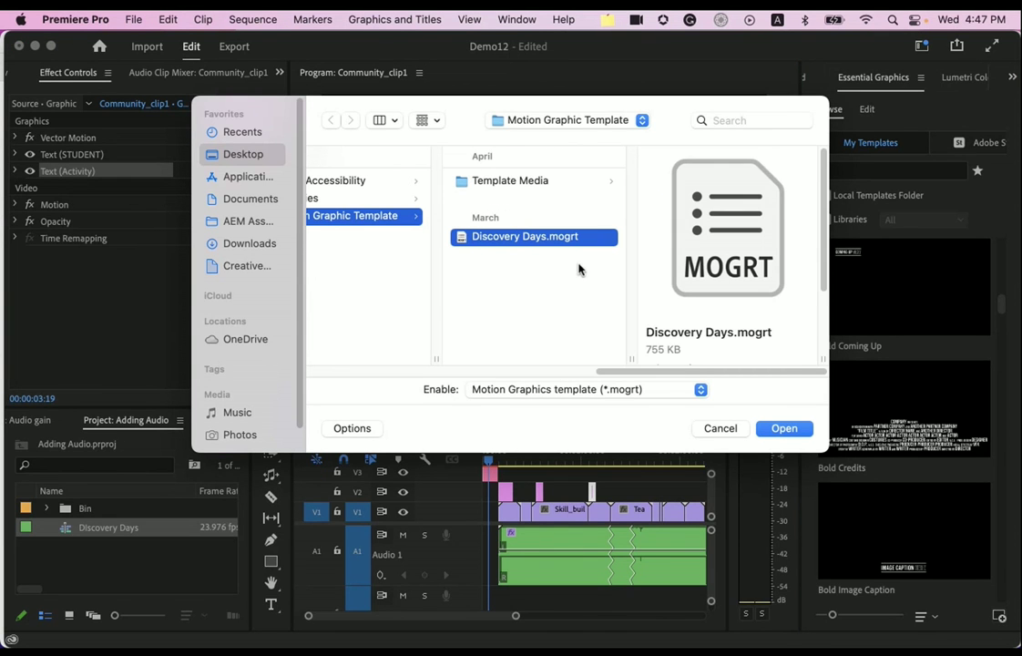
click(784, 429)
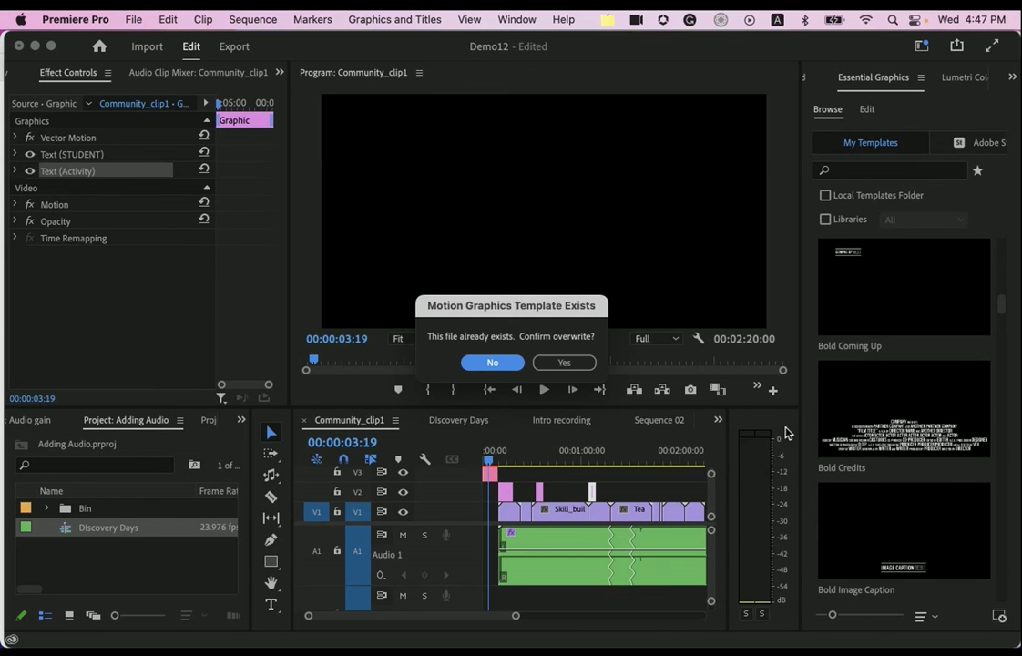
click(494, 363)
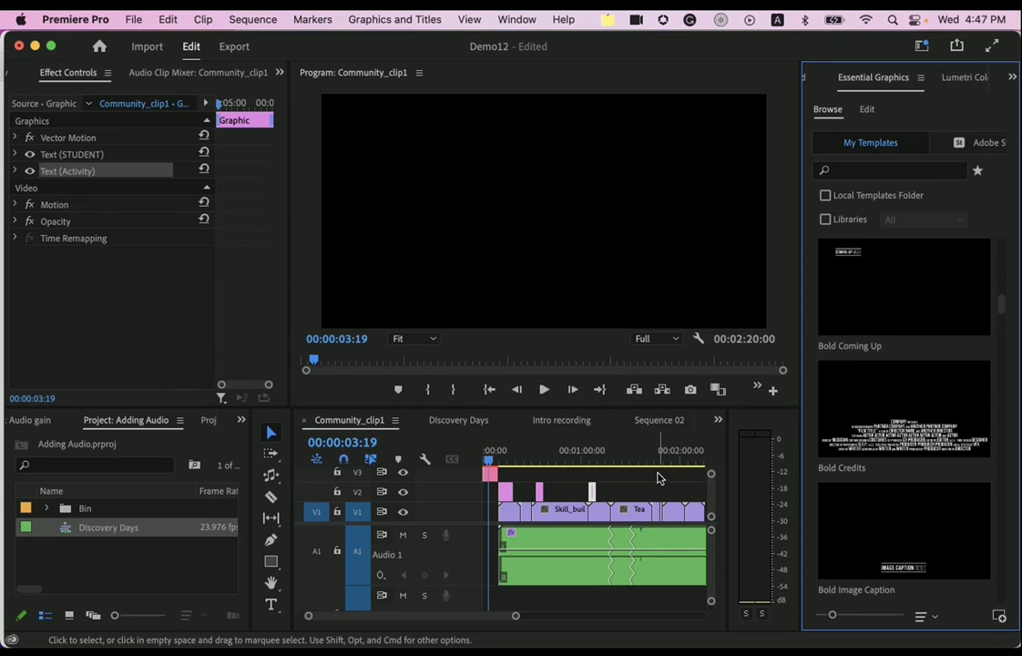
- Show the Community Outreach title at 00:00:16:24, and shrink the Essential Graphics area to widen the program monitor and timeline
mouse_move(500, 463)
mouse_down()
mouse_move(489, 462)
mouse_move(513, 457)
mouse_up()
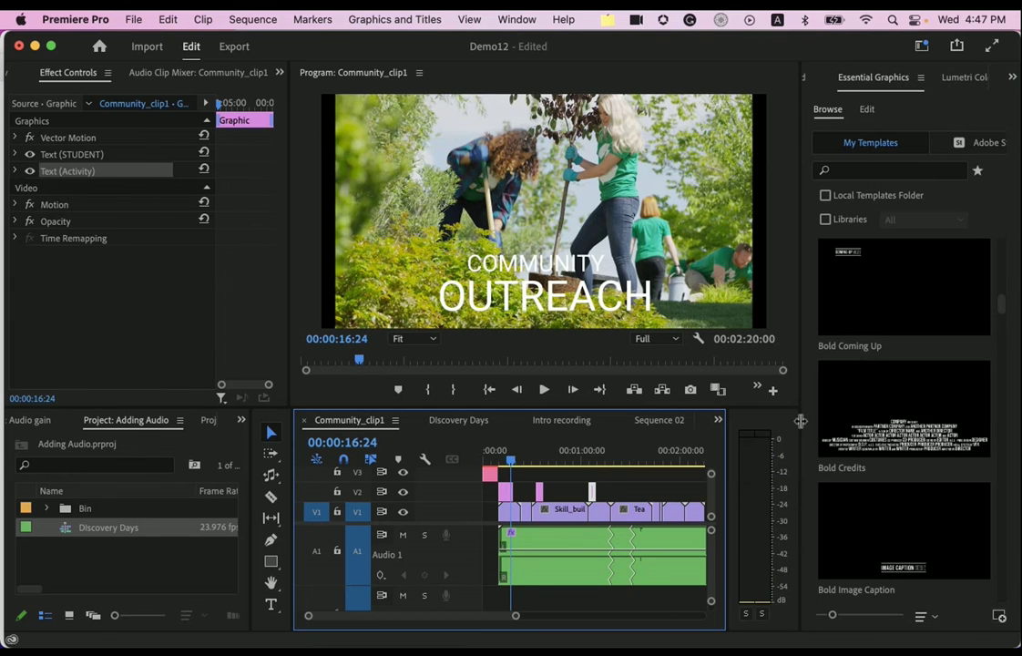
drag(799, 421, 998, 410)
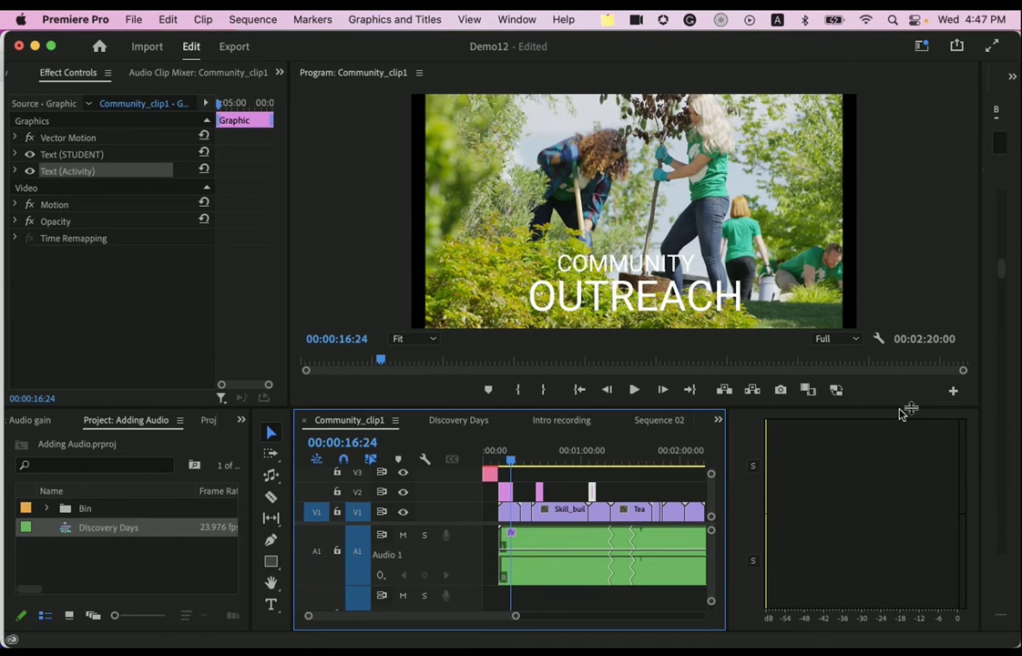
drag(727, 458, 840, 450)
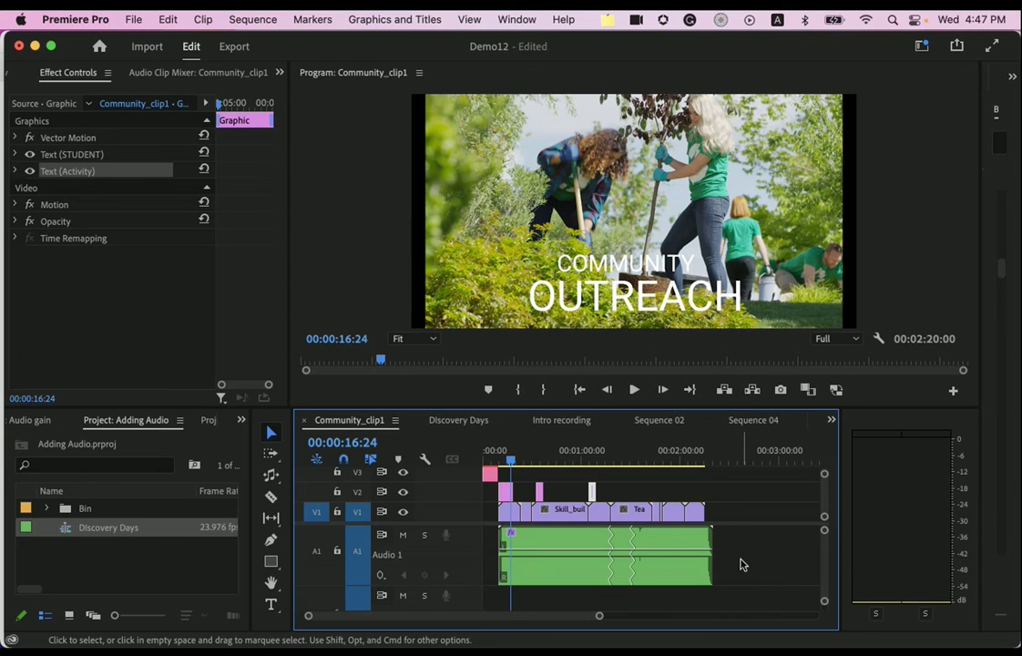
- Place the playhead at 00:01:08:19 and select the litter-cleanup clip on V1
key(super+Tab)
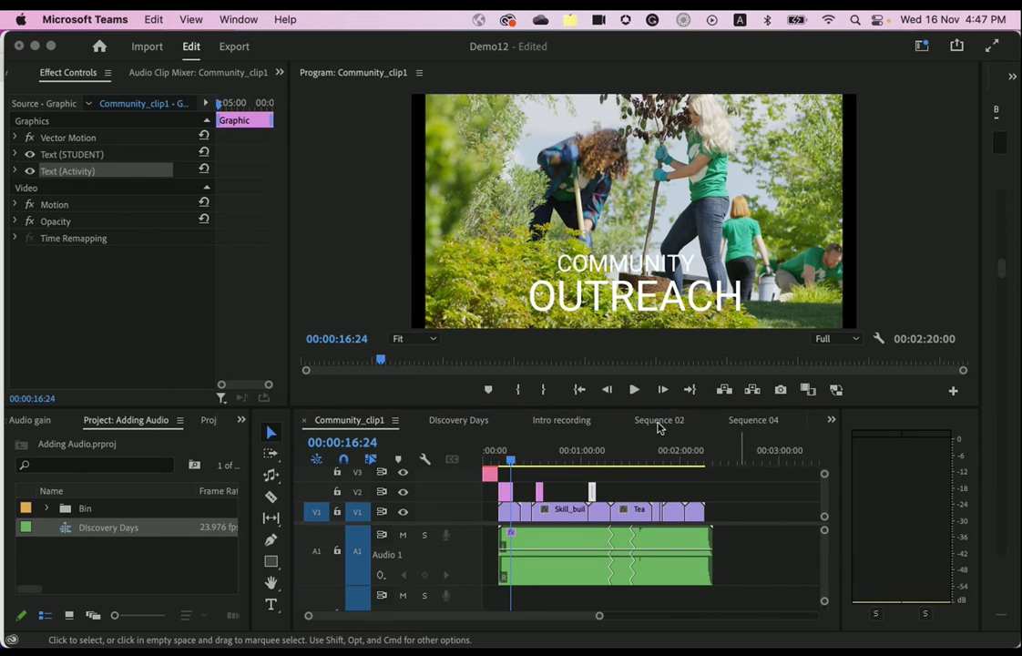
click(566, 514)
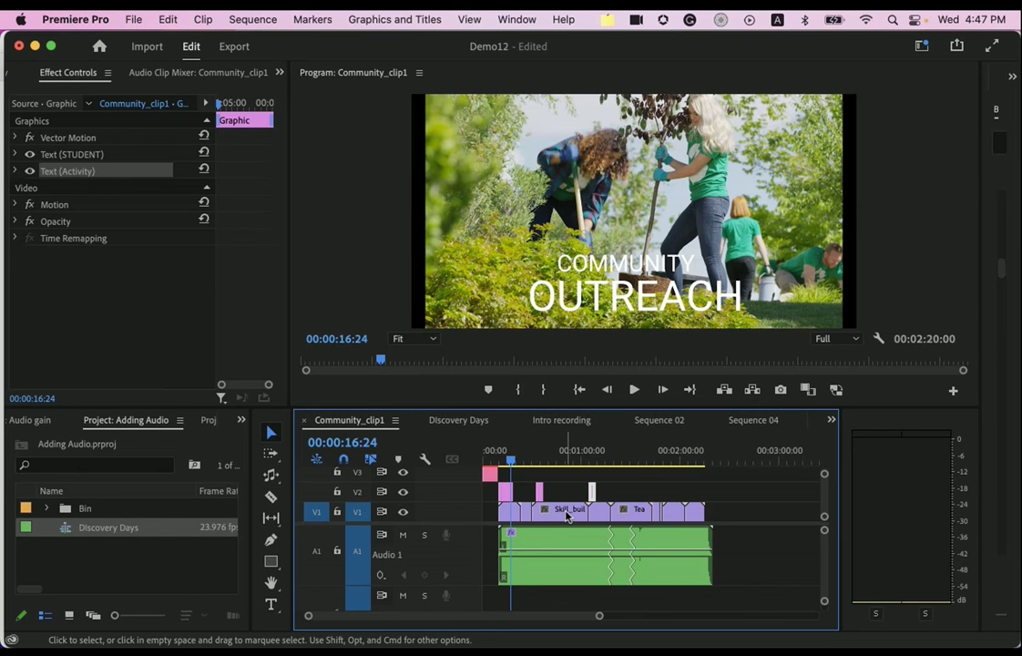
click(566, 515)
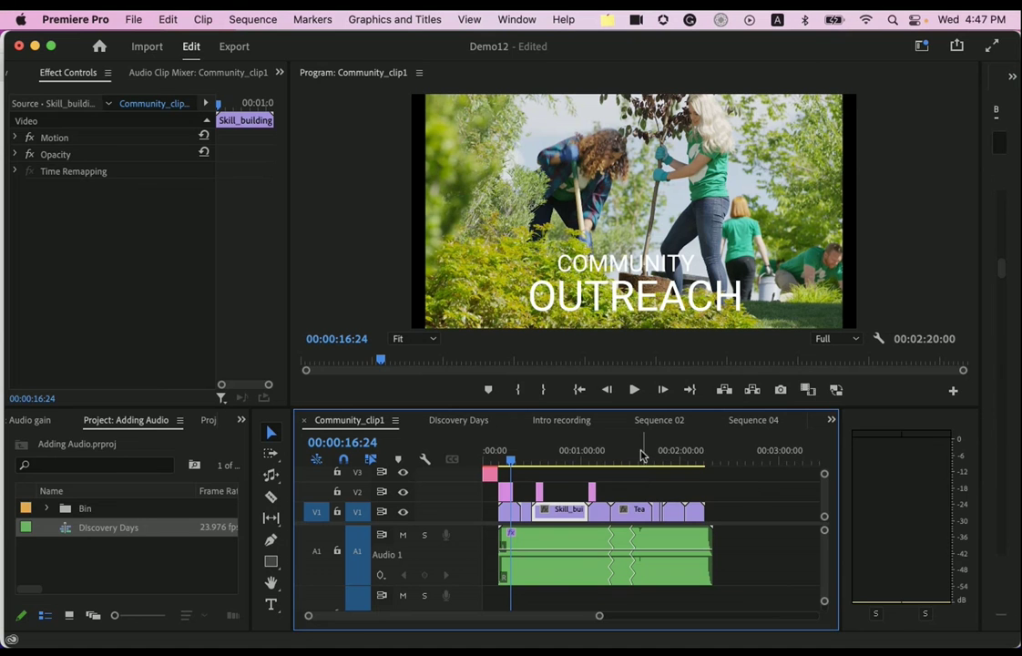
click(599, 514)
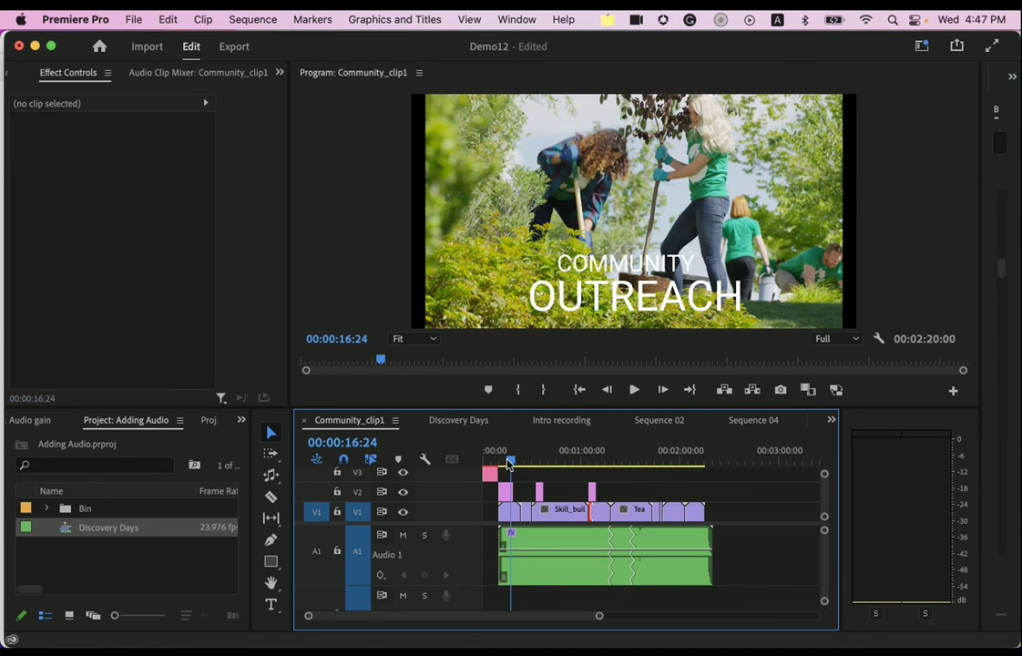
click(602, 455)
mouse_move(602, 455)
mouse_down()
mouse_move(569, 456)
mouse_move(595, 458)
mouse_up()
click(598, 511)
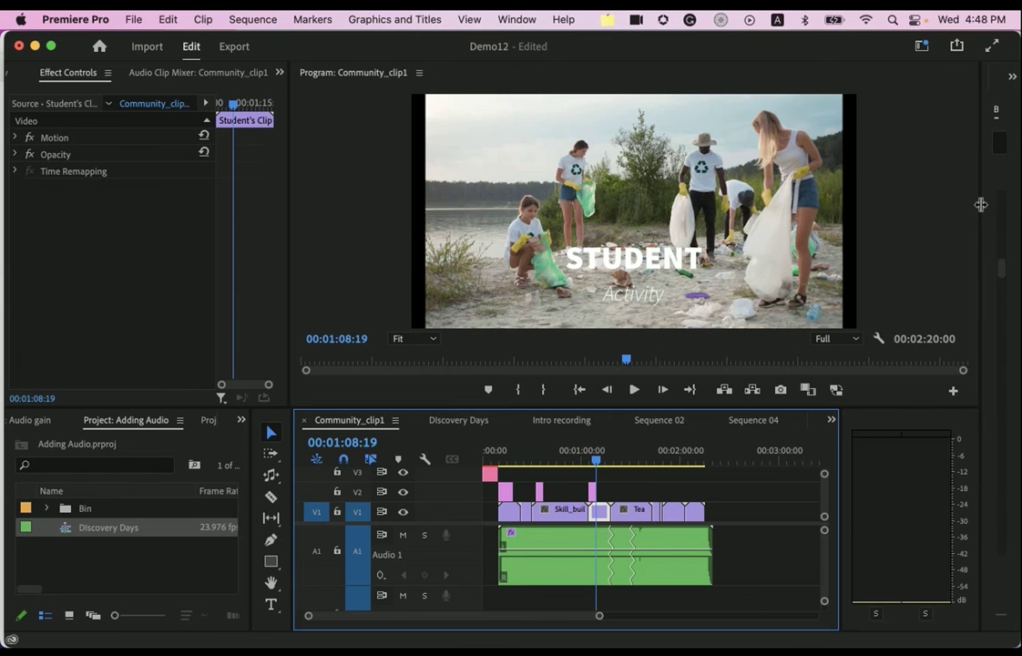
- Widen the Essential Graphics area again and open Lumetri Color's Basic Correction settings for the selected litter-cleanup clip
drag(981, 204, 745, 204)
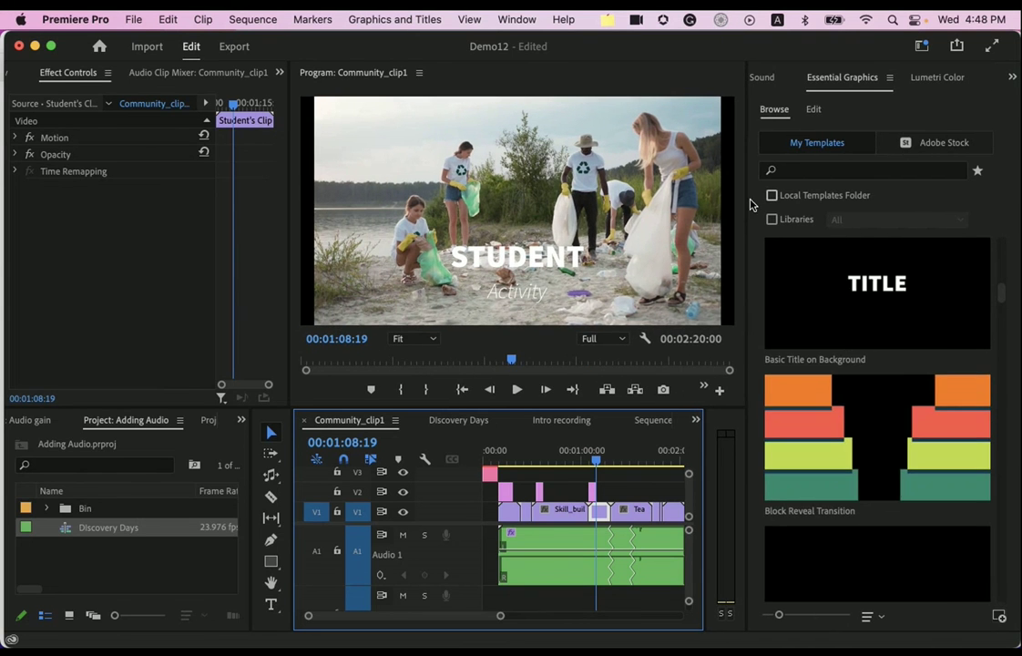
click(938, 79)
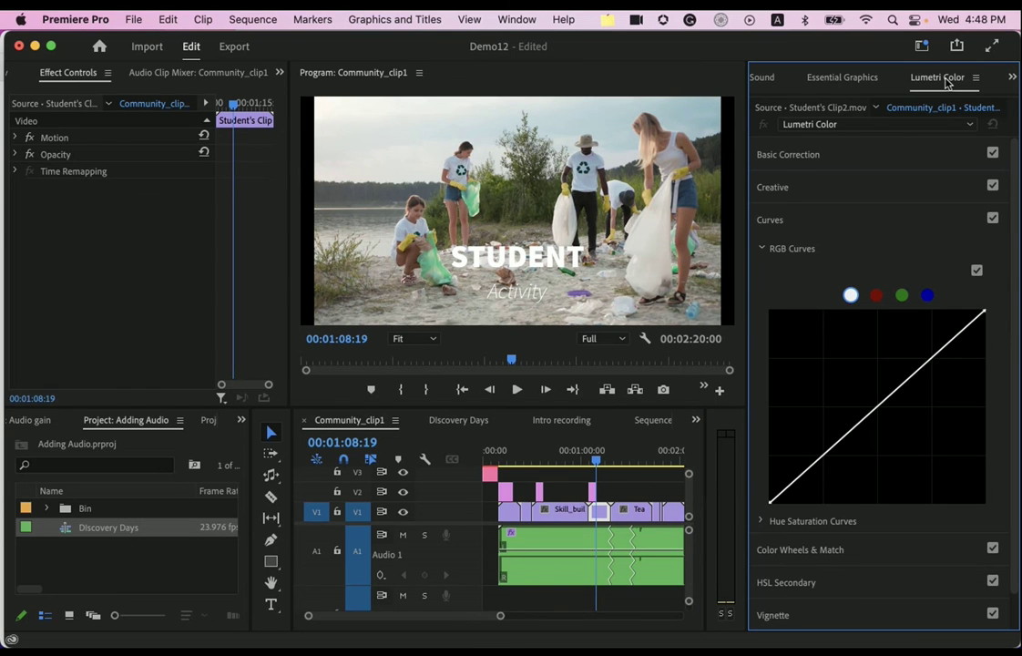
click(783, 156)
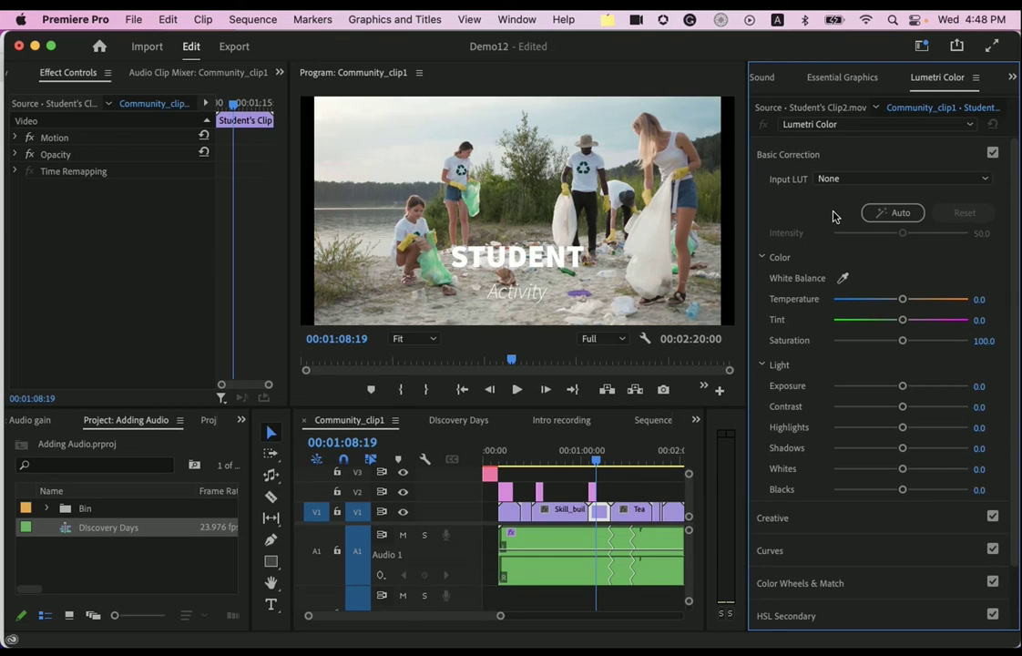
- Try automatic colour correction on the clip at intensities of 97.1 and 57.1, and reset the Lumetri Color effect
click(888, 215)
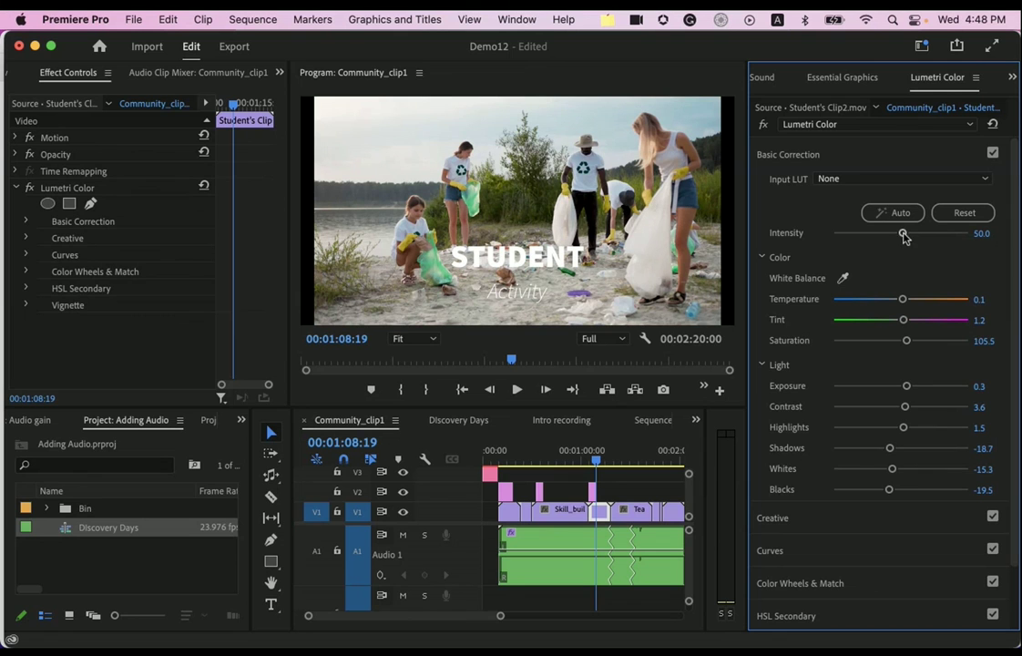
drag(902, 235, 966, 235)
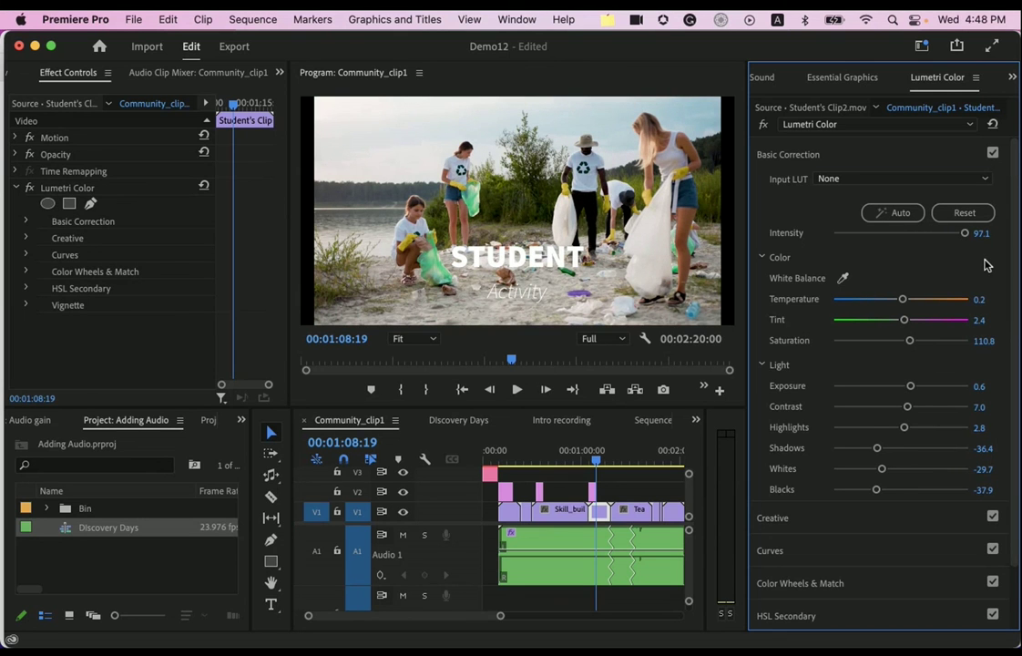
drag(964, 233, 910, 233)
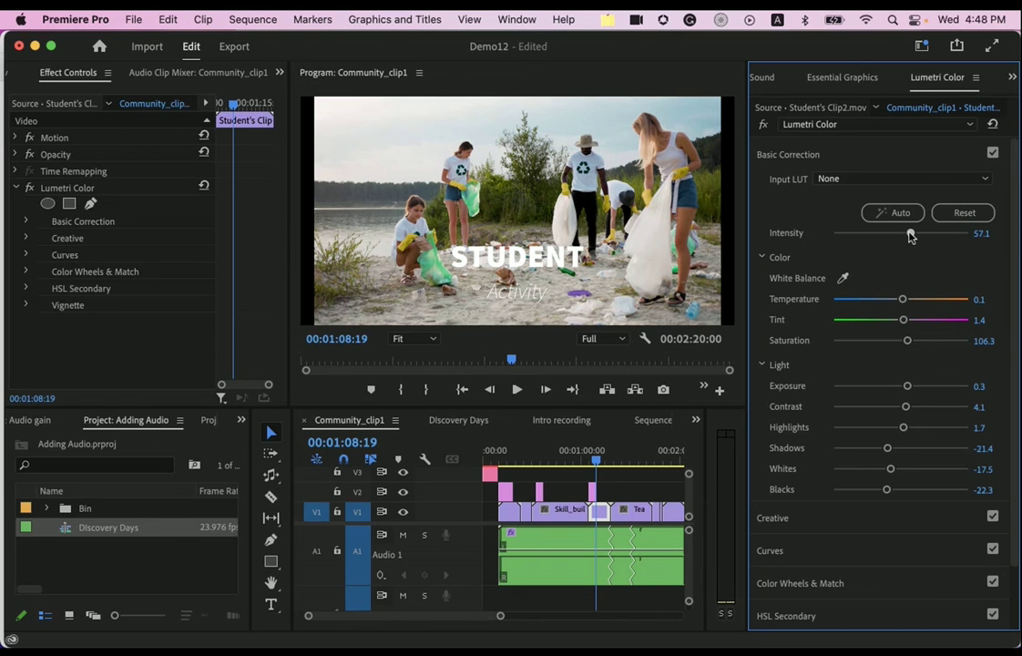
click(993, 124)
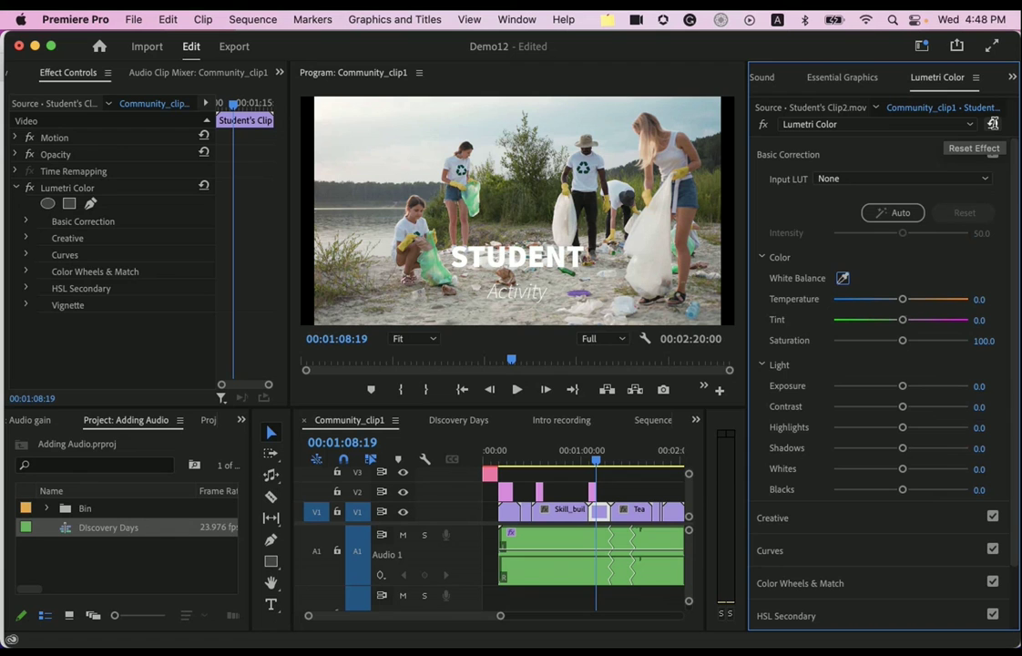
- Manually correct the clip with temperature 23.5, tint -3.5, exposure -0.6 and contrast 14.1, and collapse the Basic Correction settings
drag(902, 299, 912, 379)
scroll(913, 361, down, 2)
scroll(823, 269, up, 2)
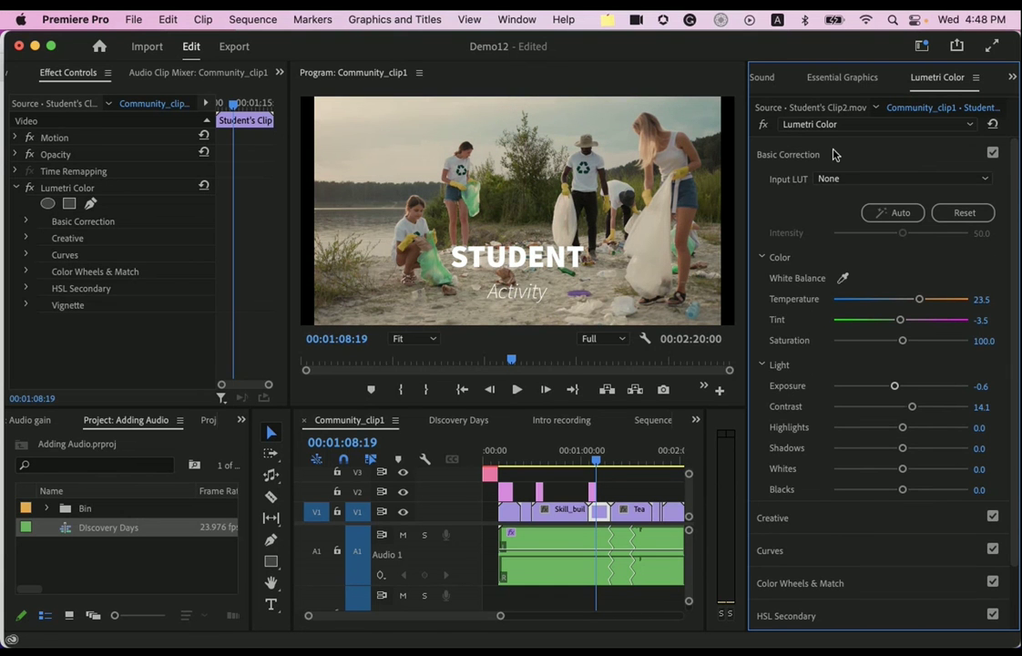
click(802, 156)
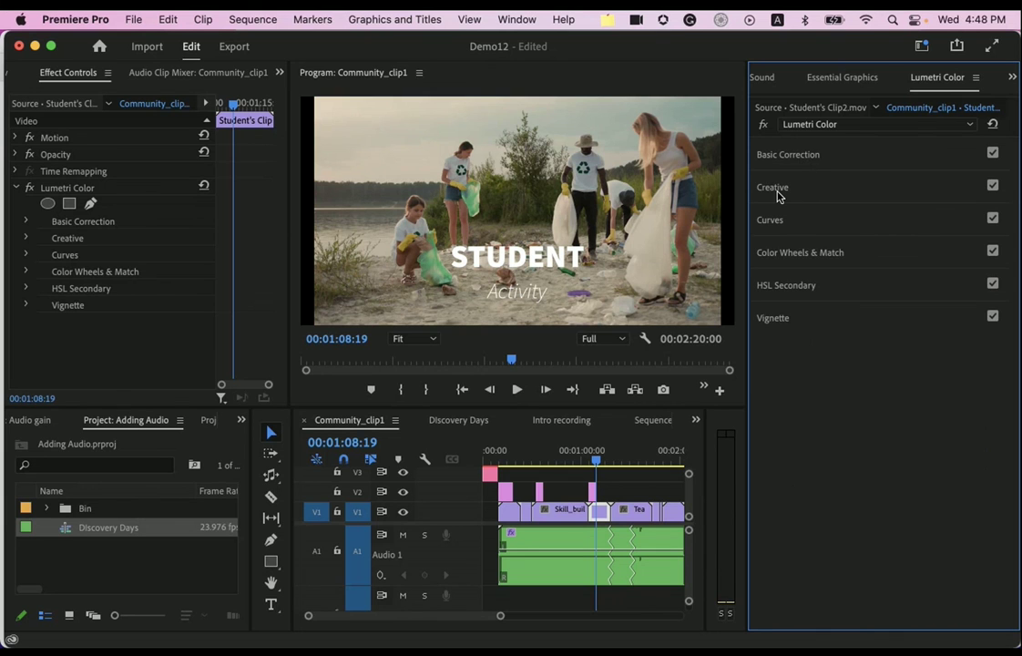
- Darken the litter-cleanup clip by bending the midpoint of Lumetri Color's white RGB curve downward, and collapse the RGB Curves settings
click(775, 222)
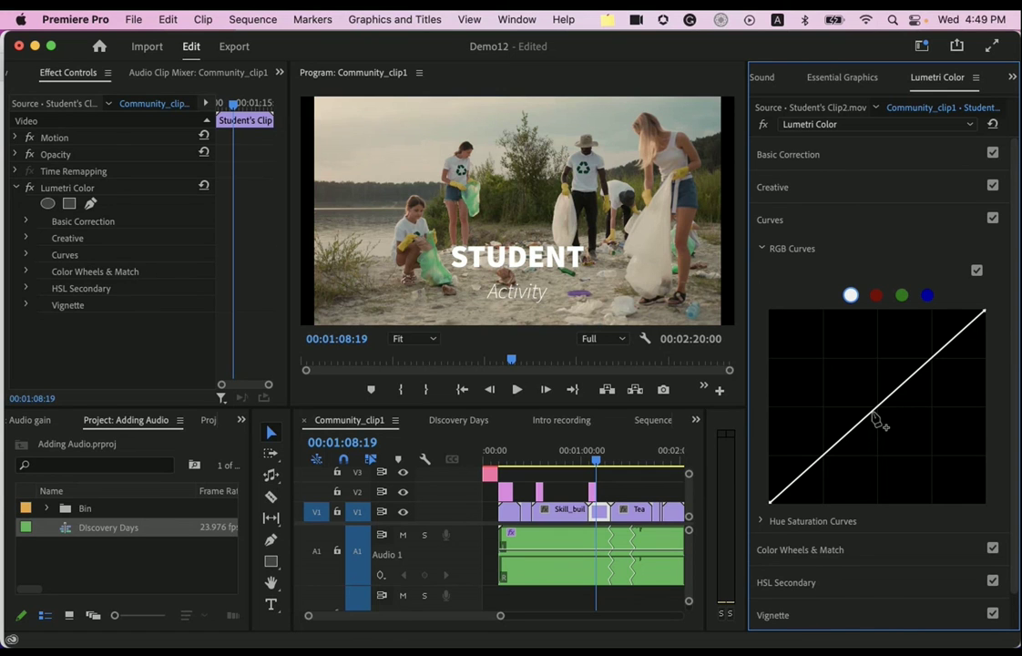
drag(872, 412, 887, 436)
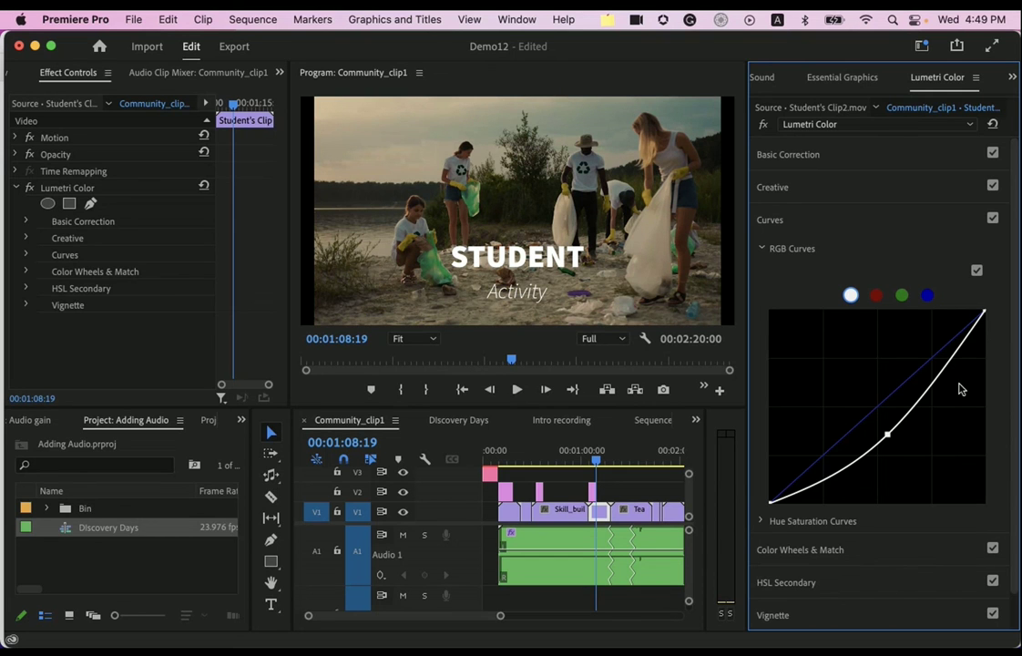
scroll(959, 389, down, 2)
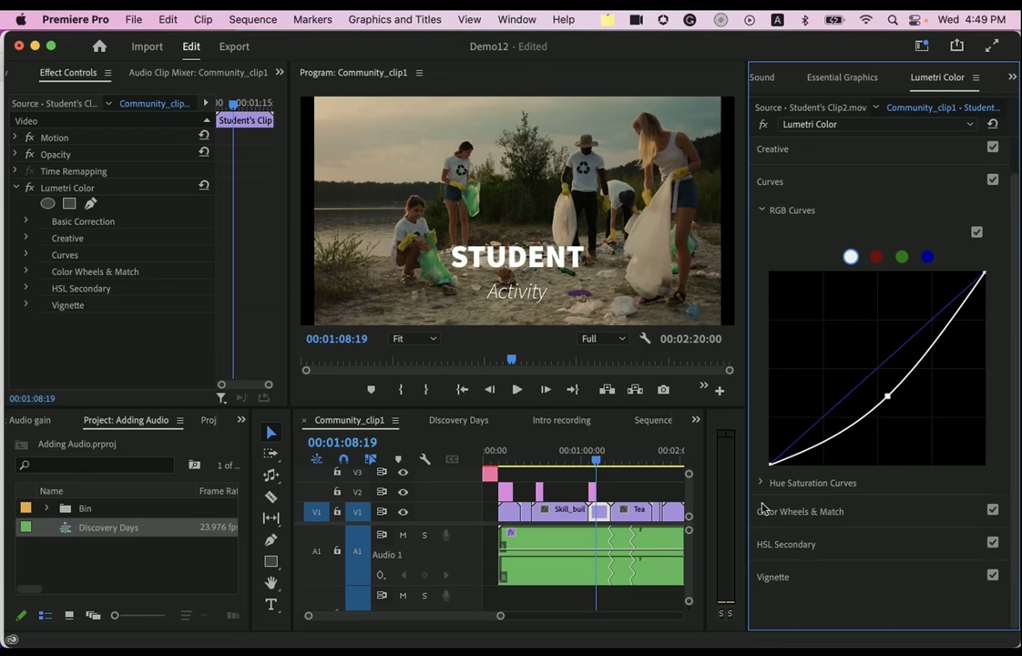
scroll(765, 501, up, 2)
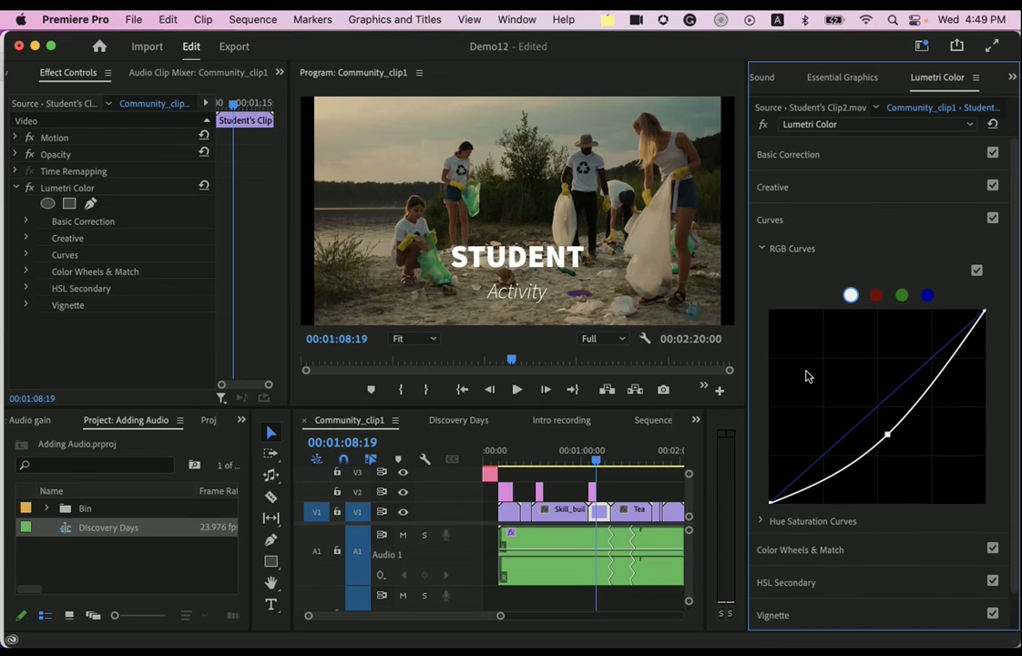
click(761, 248)
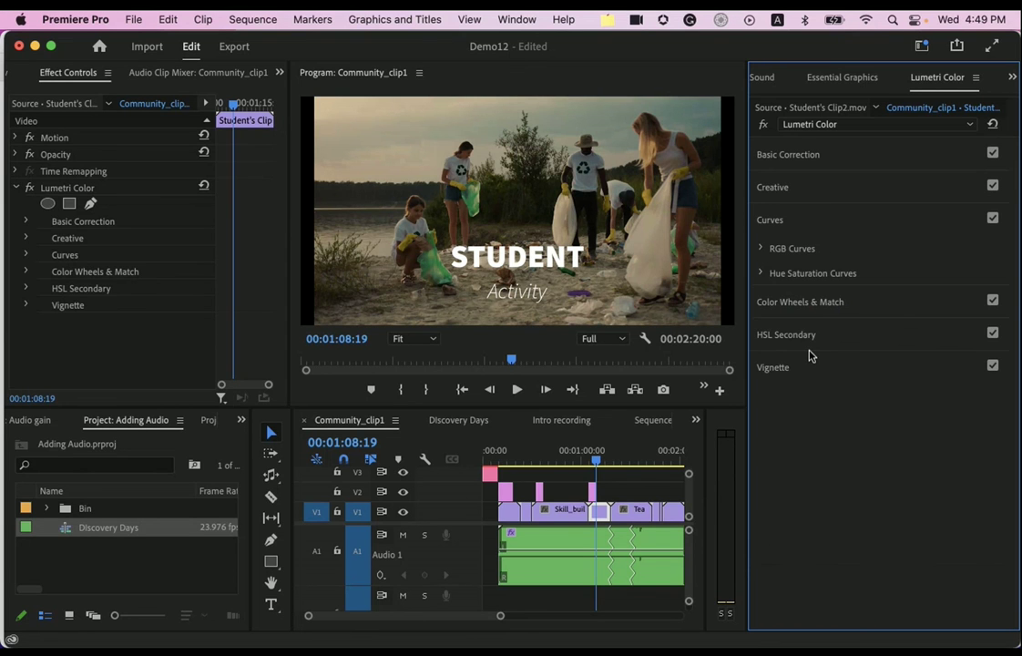
click(844, 125)
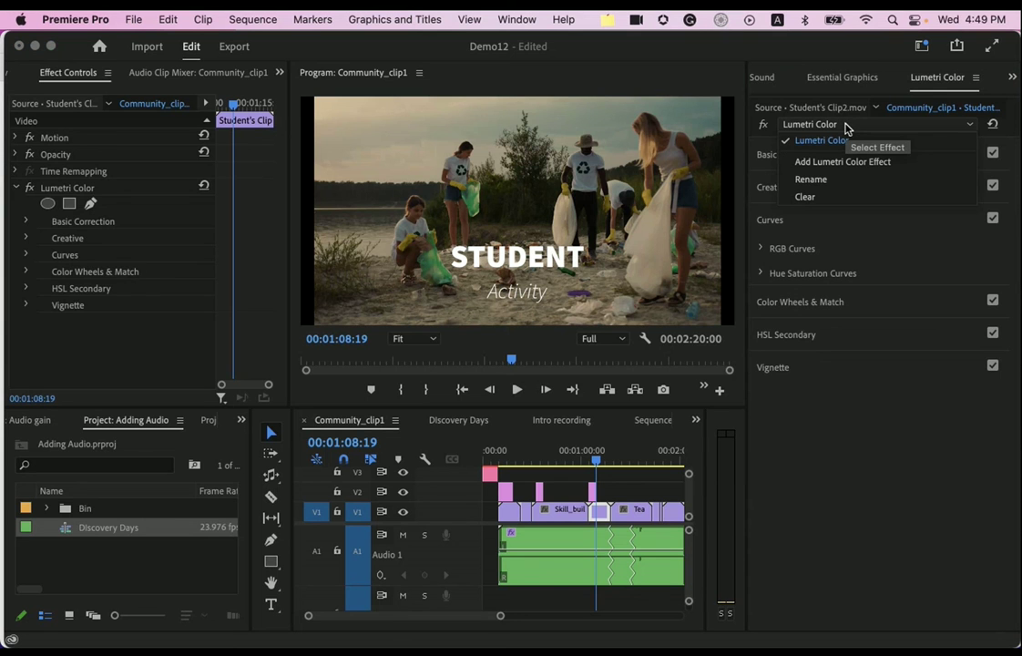
click(917, 421)
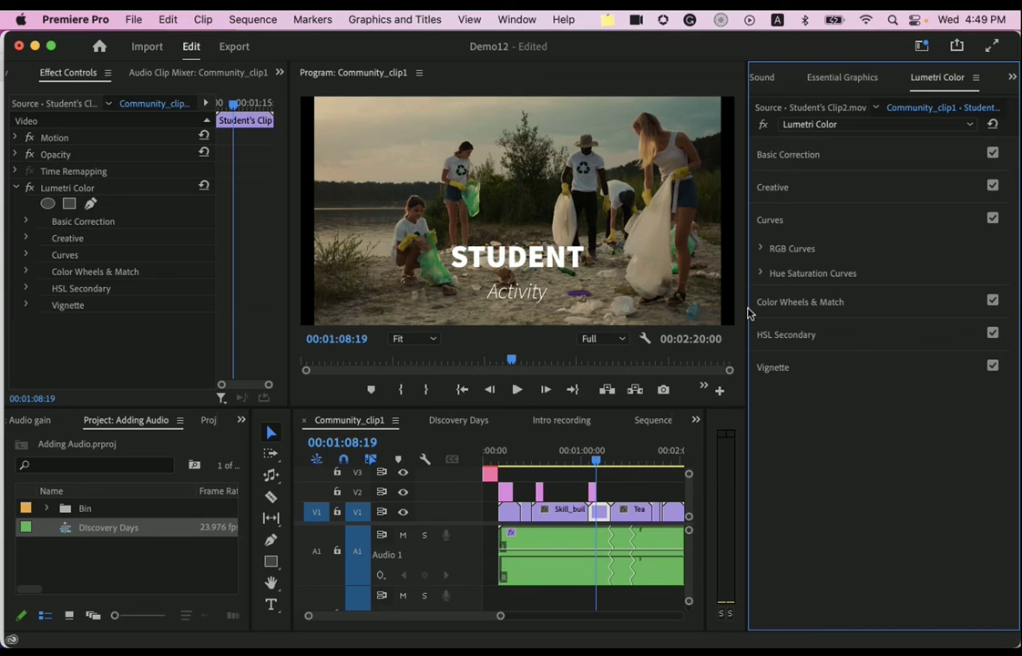
- Narrow the Lumetri Color area and close the Sequence 04, DIscovery Days_01 and Sequence 02 timelines
drag(747, 312, 979, 301)
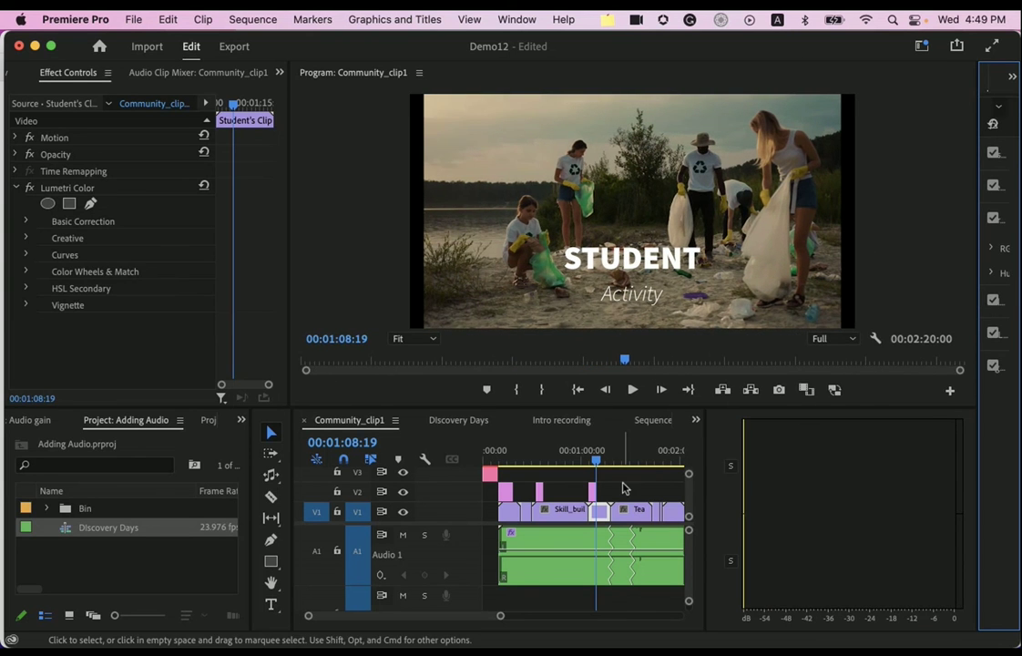
click(562, 421)
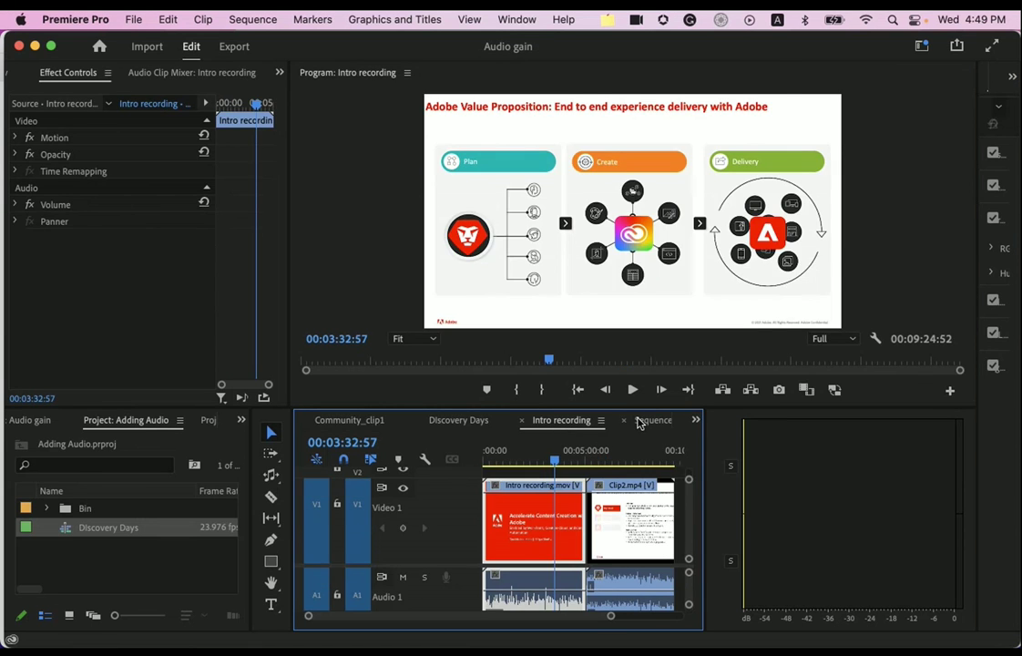
click(640, 421)
click(661, 421)
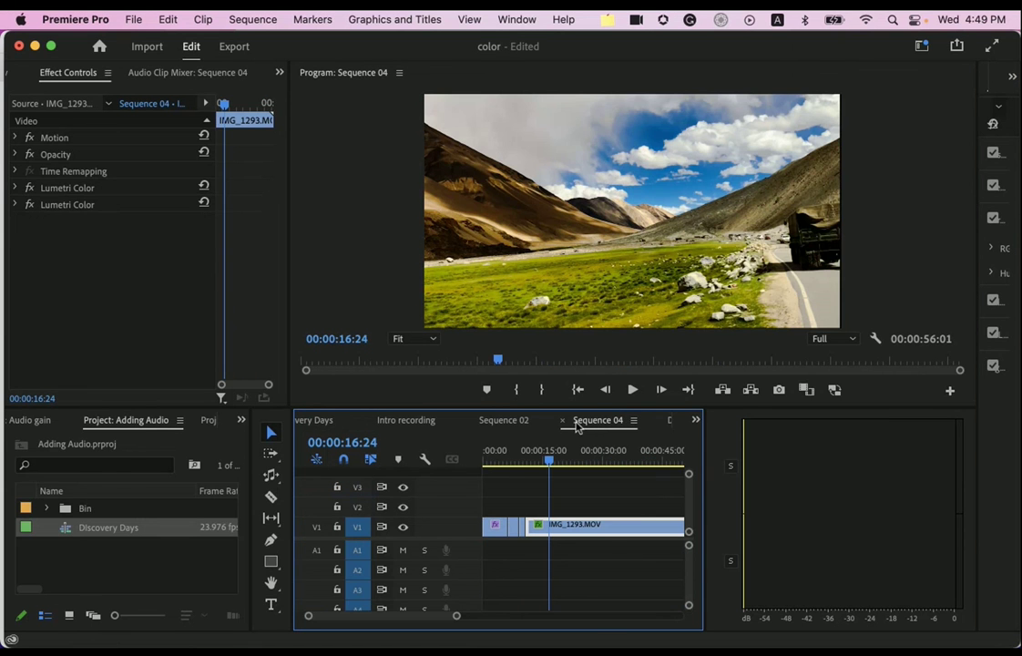
click(562, 420)
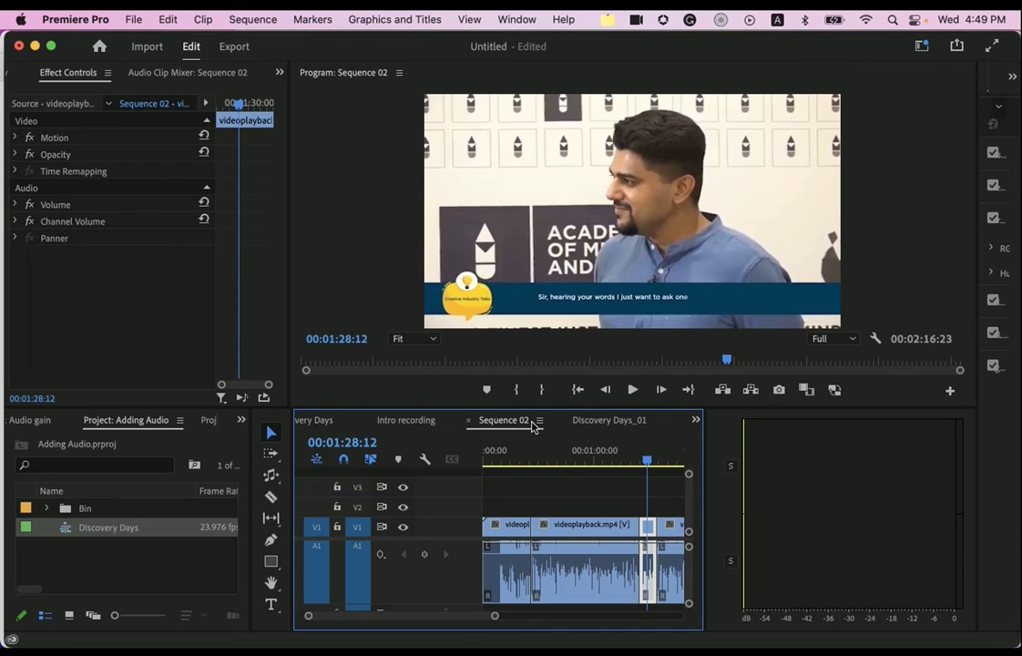
click(563, 421)
click(583, 420)
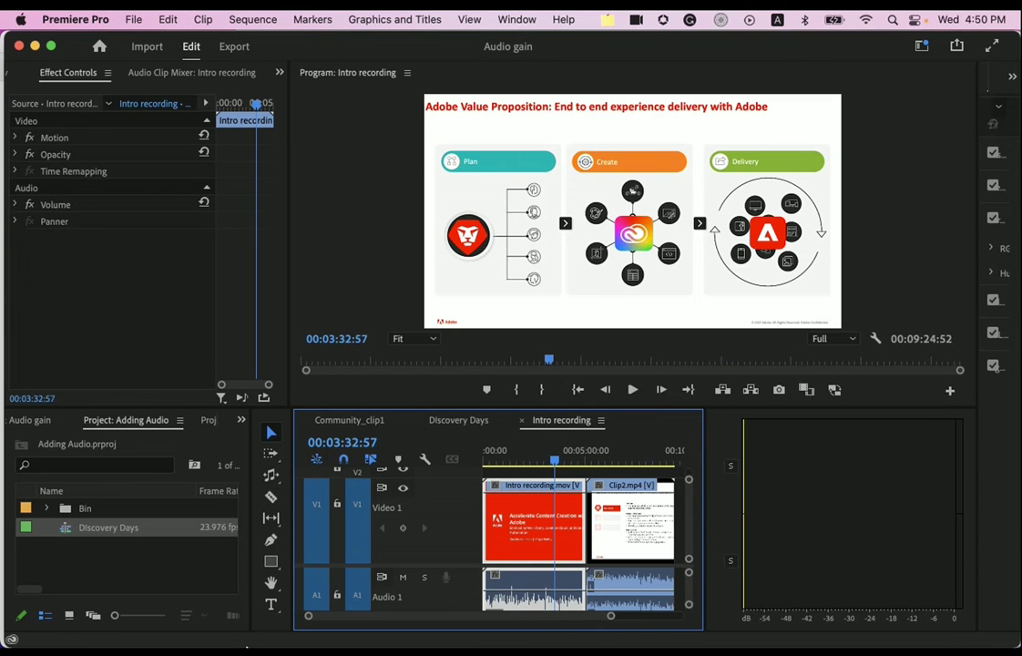
- Start setting up a new project
mouse_move(244, 638)
click(94, 616)
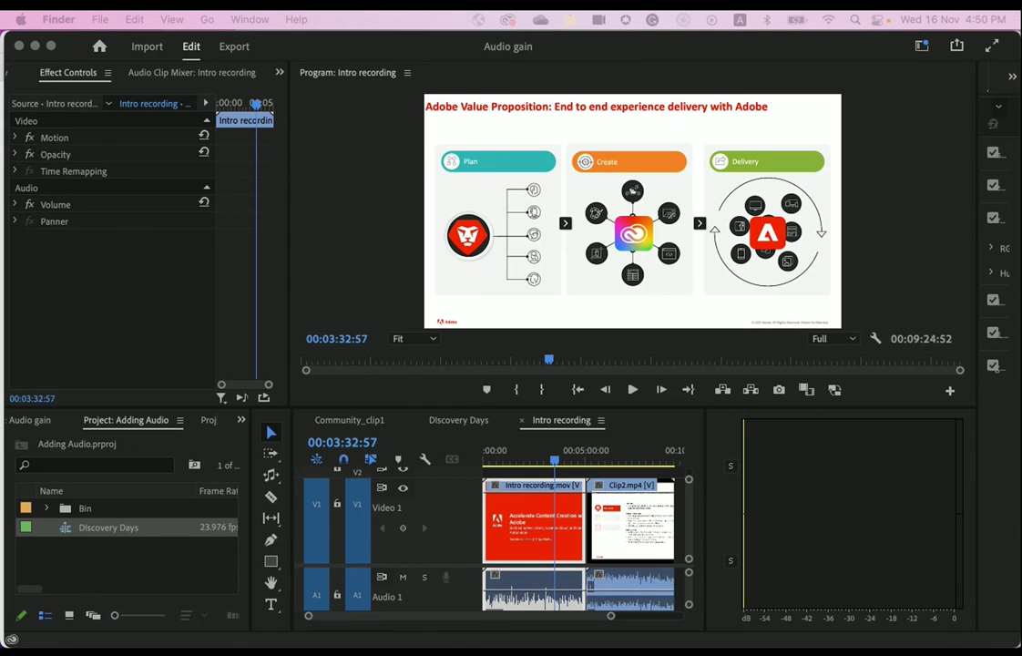
click(71, 44)
click(133, 19)
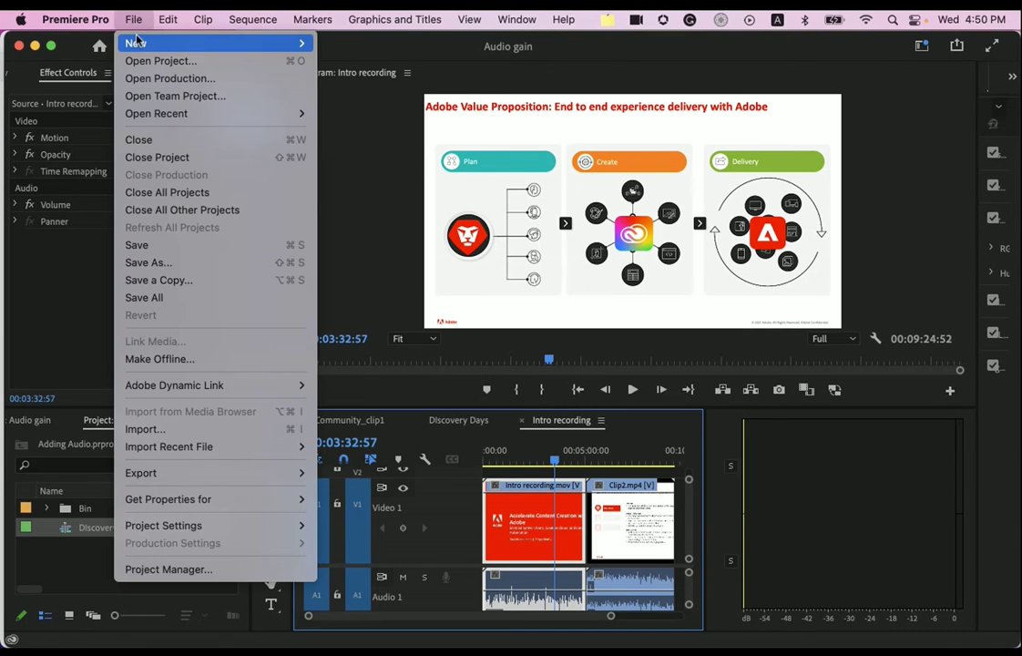
mouse_move(264, 44)
click(344, 43)
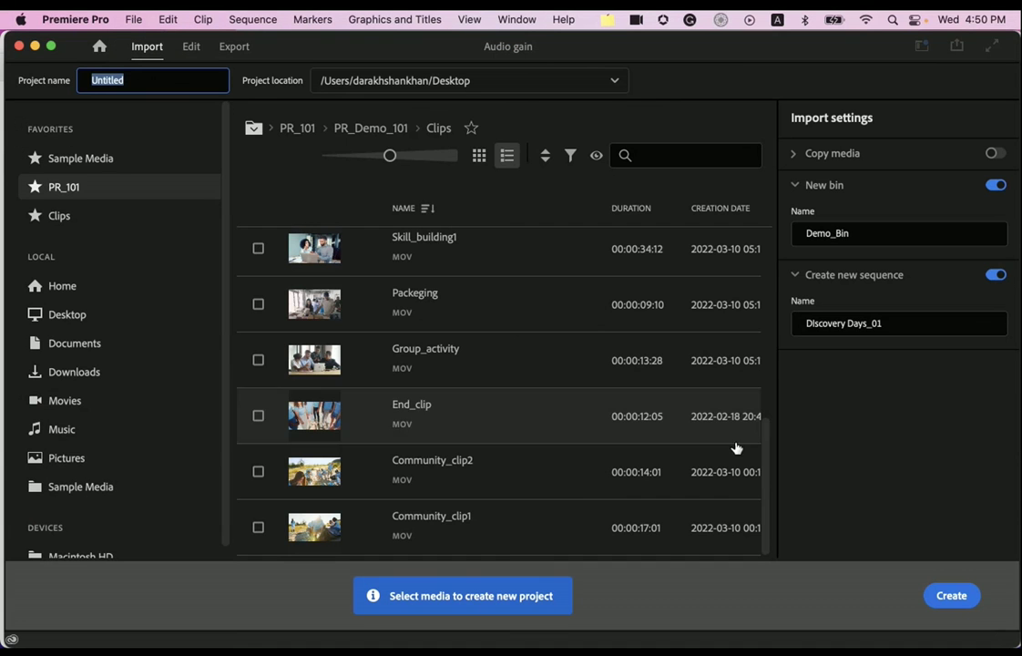
drag(902, 552, 793, 384)
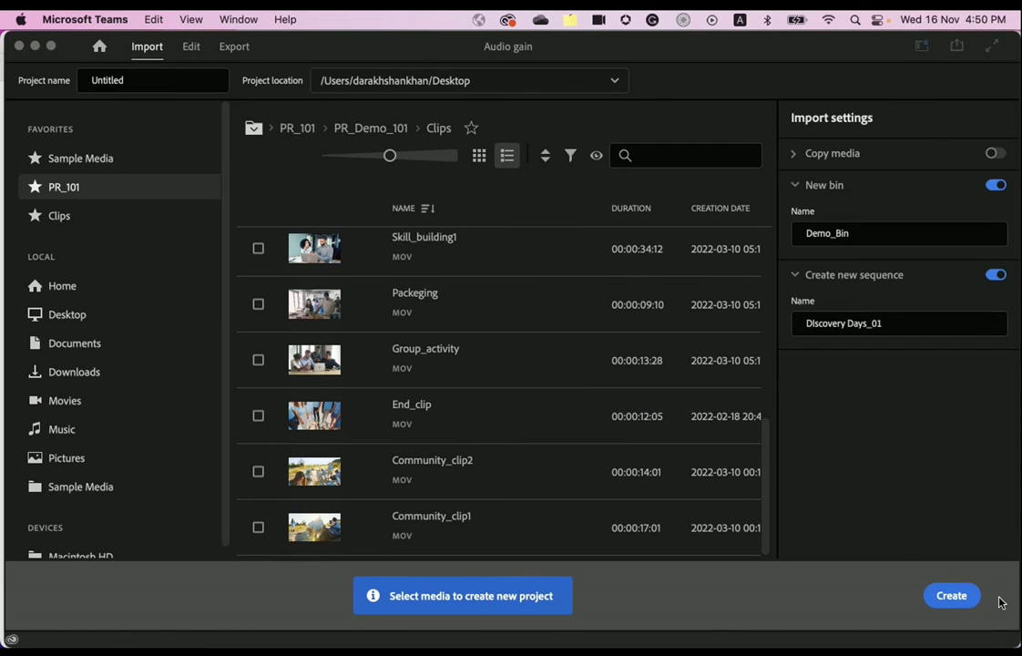
click(962, 603)
click(956, 601)
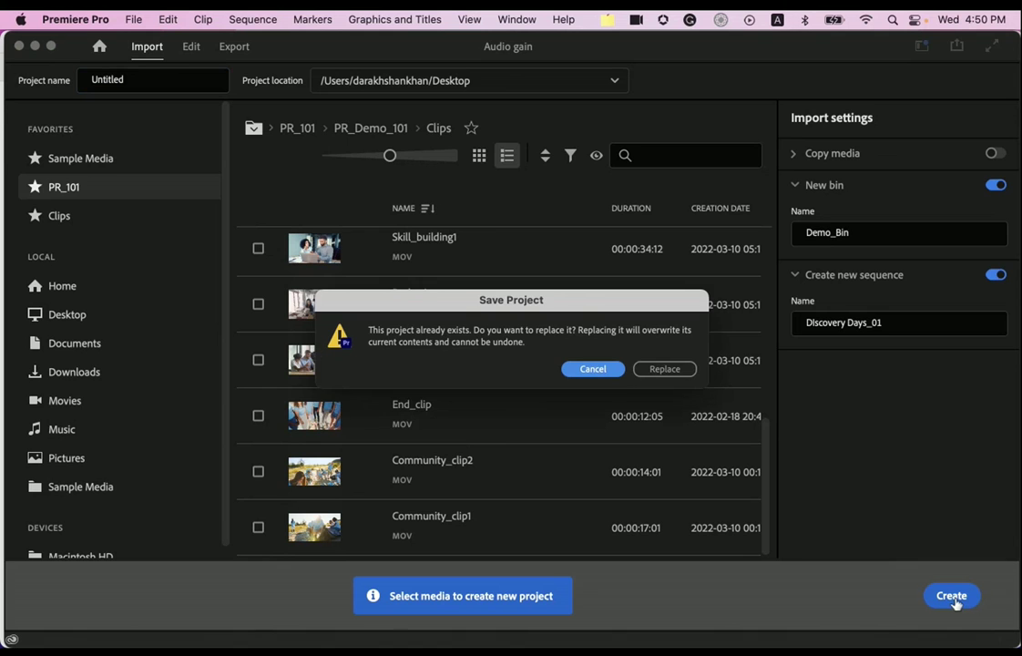
click(594, 368)
- Set the new sequence's name to DIscovery Days_02 and create the Untitled project on the Desktop, replacing the existing one
click(886, 322)
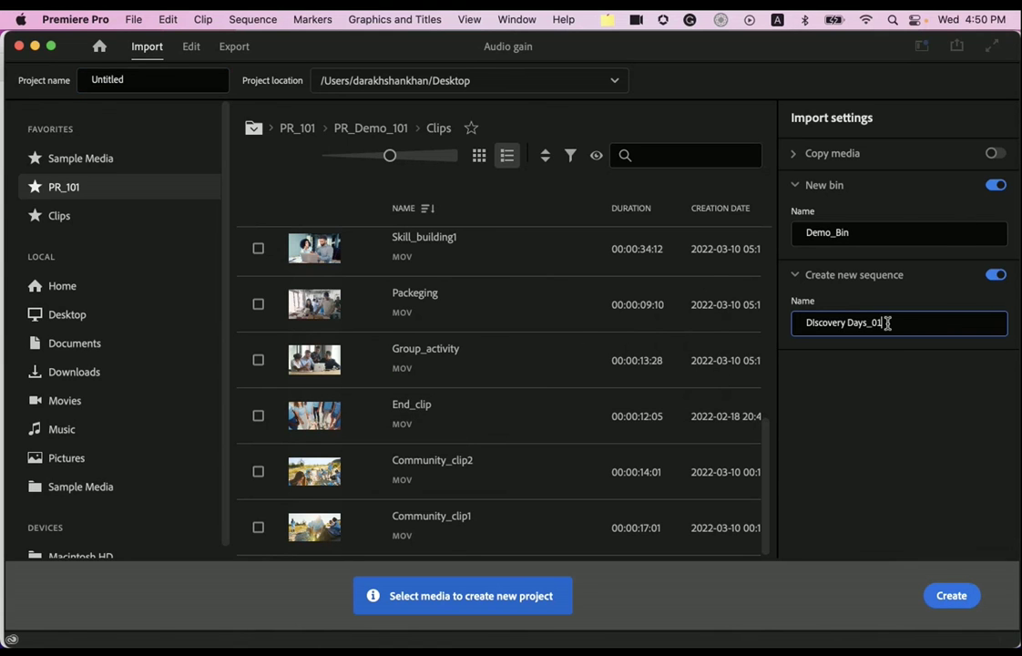
key(BackSpace)
text(2)
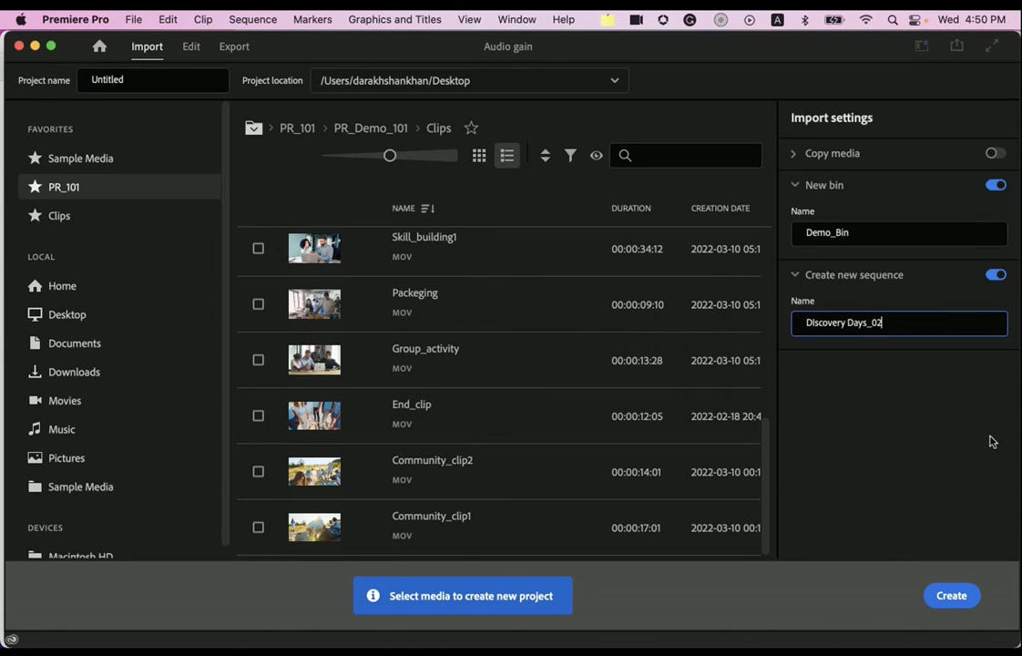
click(951, 597)
click(659, 368)
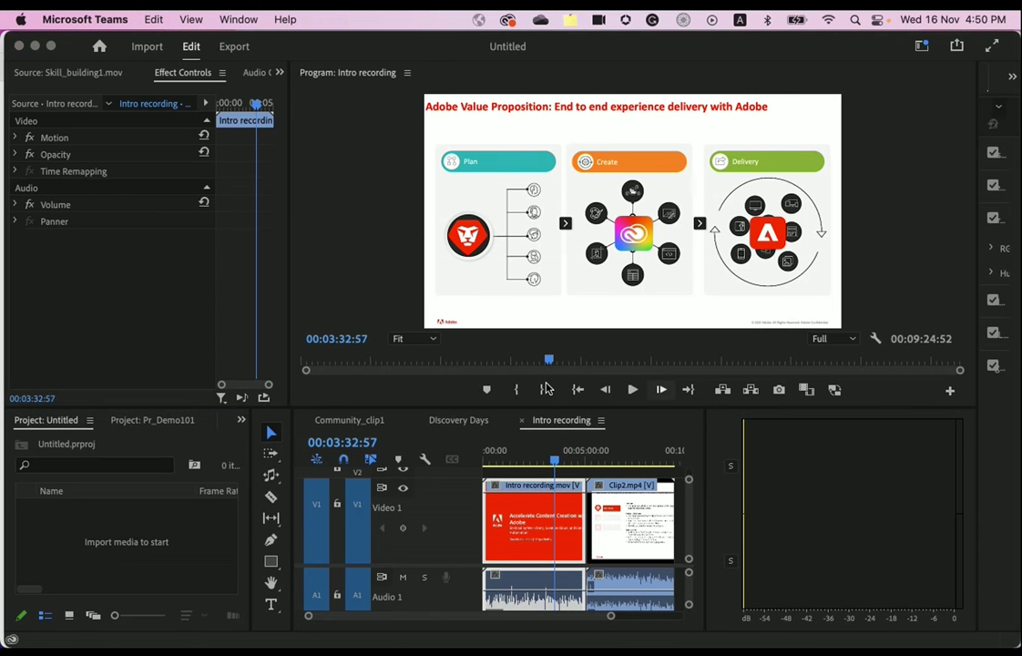
- Bring IMG_0225.MOV, IMG_0255 2.MOV and IMG_0164.MOV into the Untitled project and make a new sequence from the three clips
drag(3, 453, 166, 540)
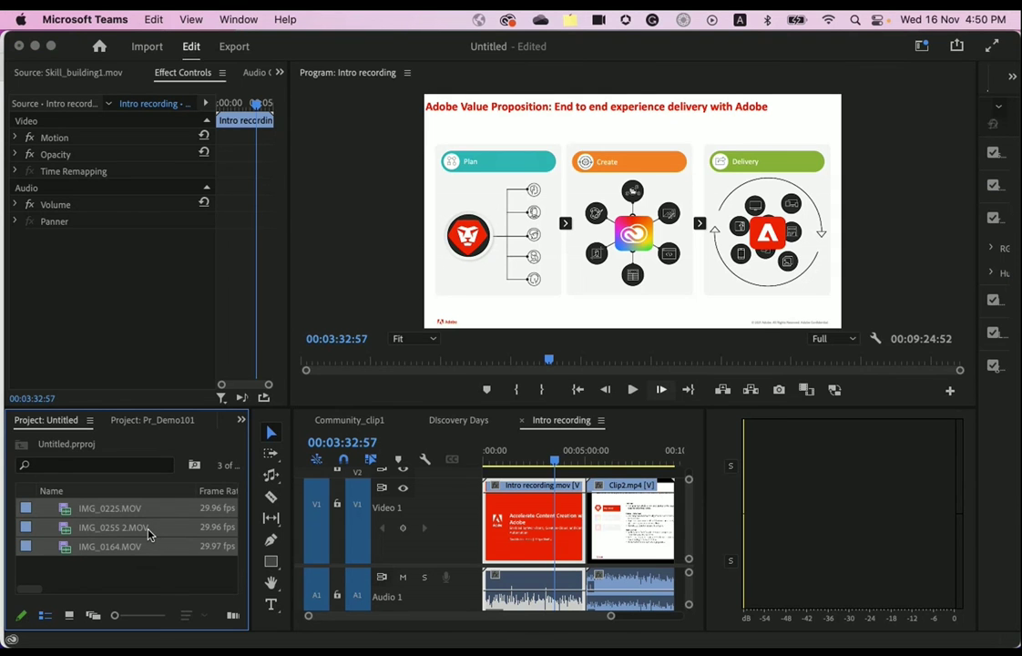
right_click(149, 533)
mouse_move(150, 530)
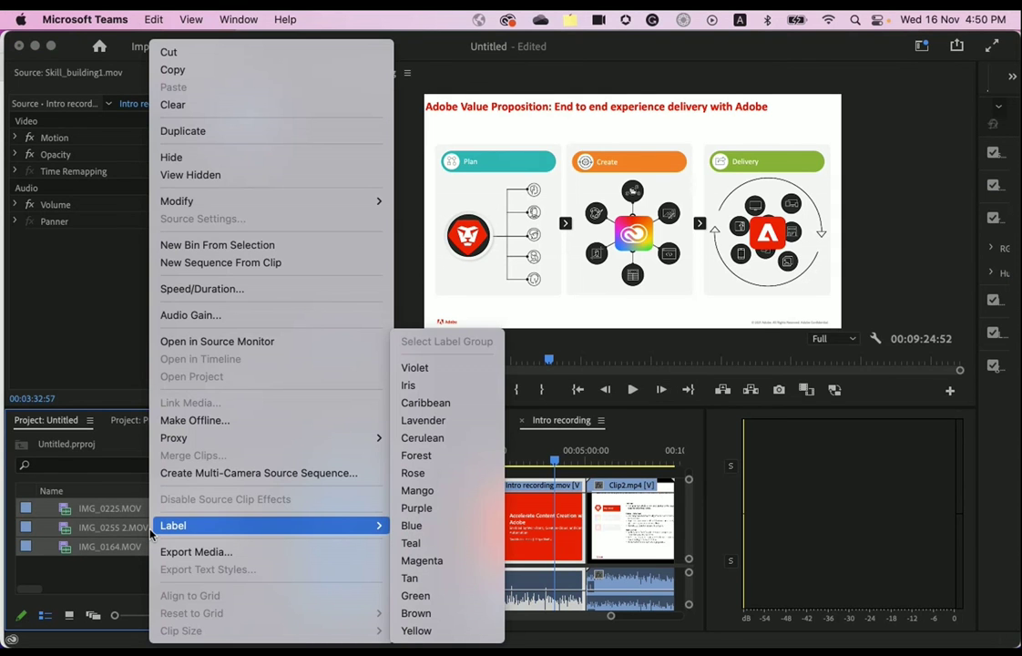
click(255, 263)
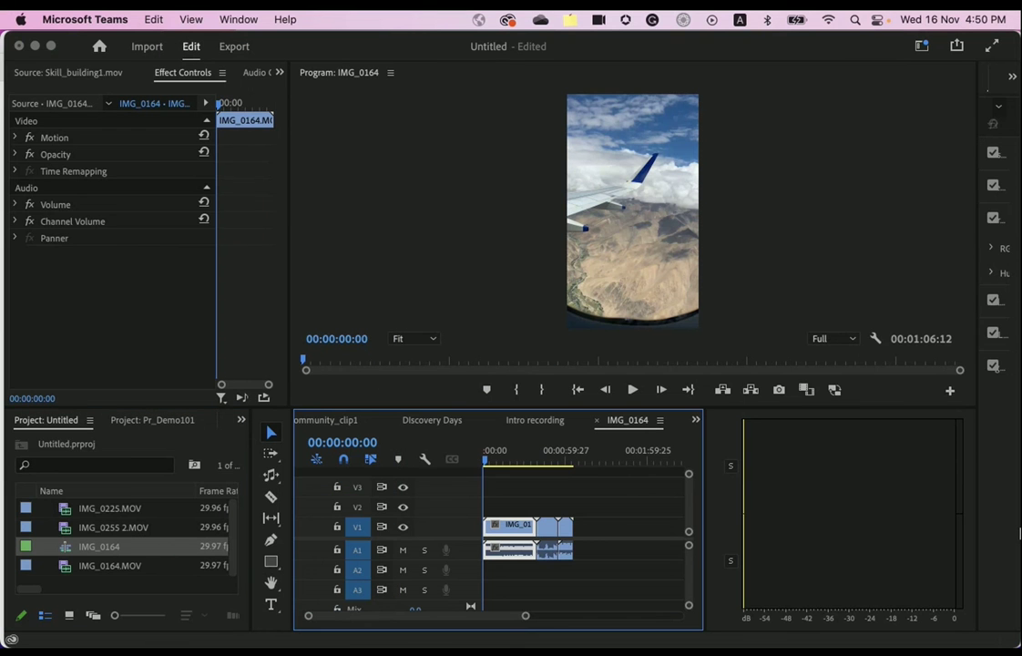
- Move the IMG_0164 sequence's playhead to 00:00:45:24 on the IMG_0225 clip and widen the timeline area
click(488, 461)
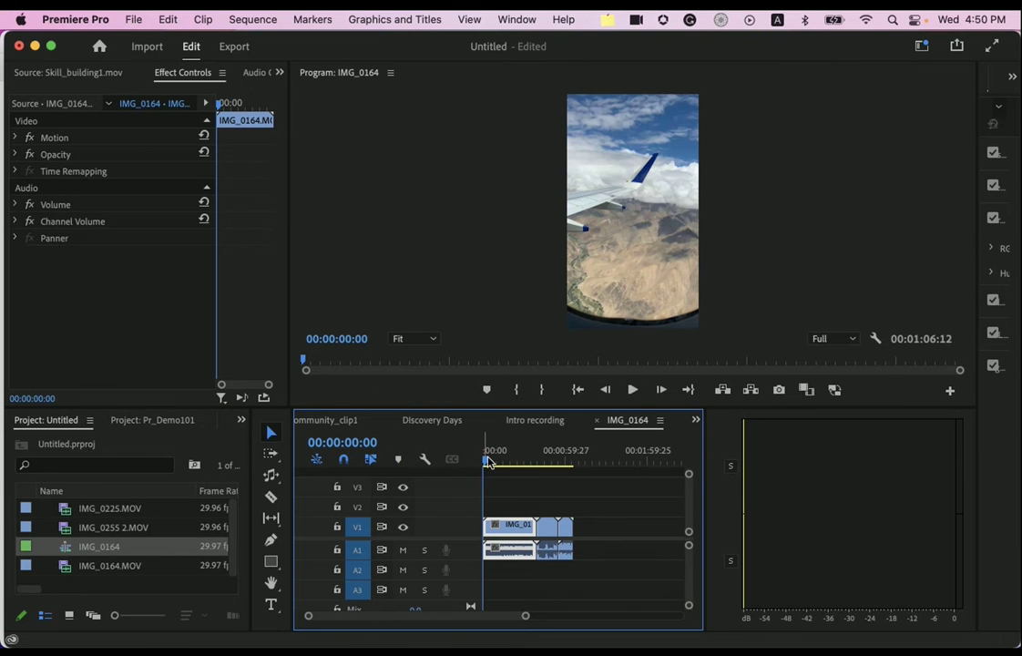
drag(489, 461, 547, 460)
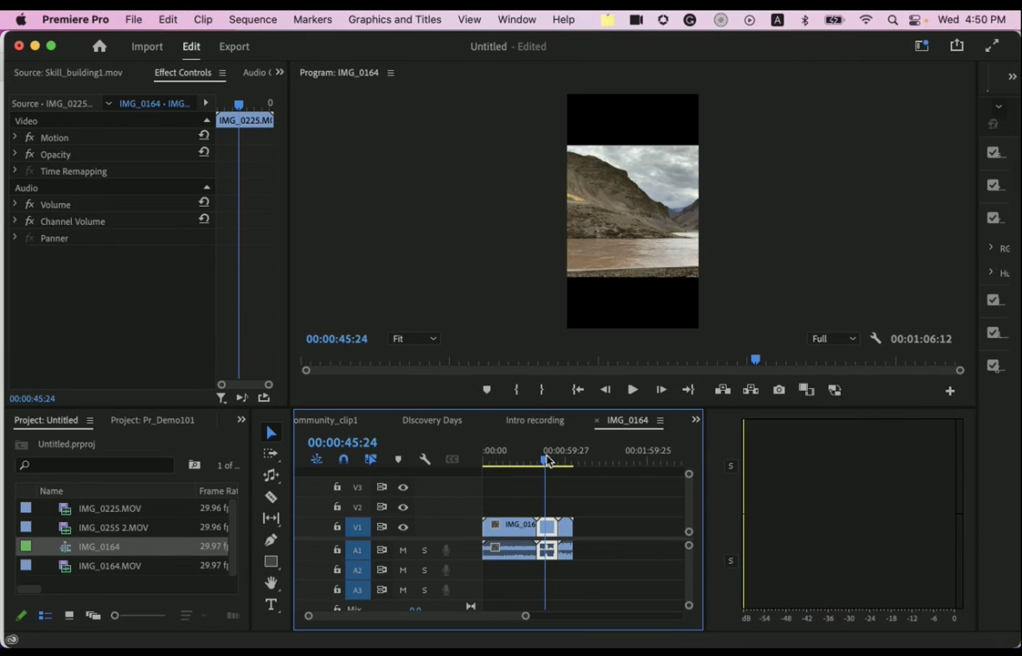
drag(706, 485, 861, 479)
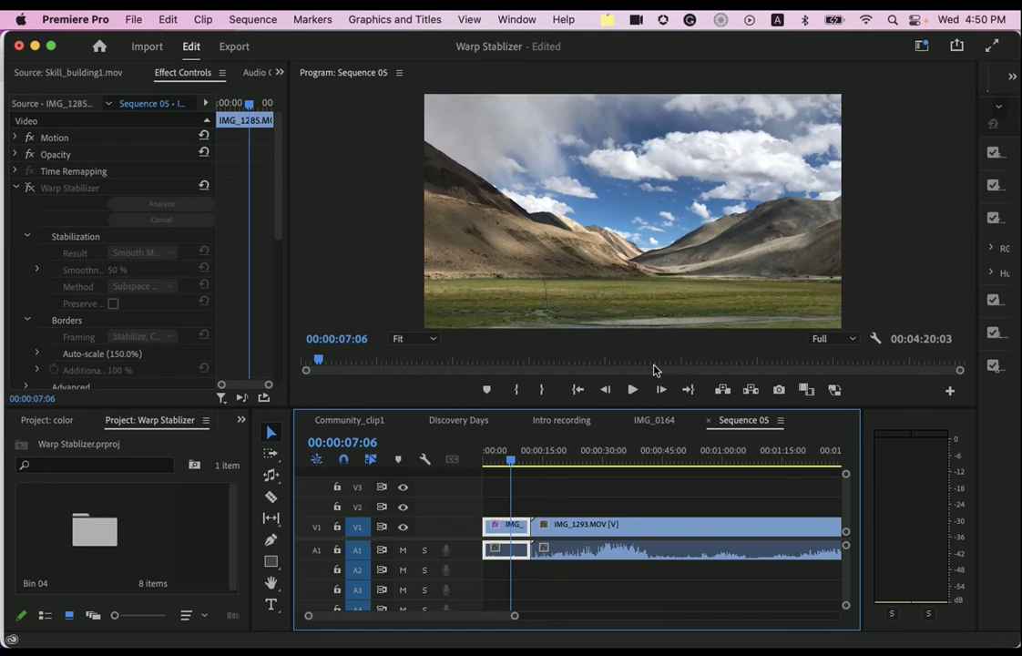
- Place Sequence 05's playhead at 00:00:10:00 and show the list of available effects in place of the Warp Stablizer project's contents
mouse_move(522, 465)
mouse_down()
mouse_move(488, 462)
mouse_move(523, 462)
mouse_up()
click(88, 464)
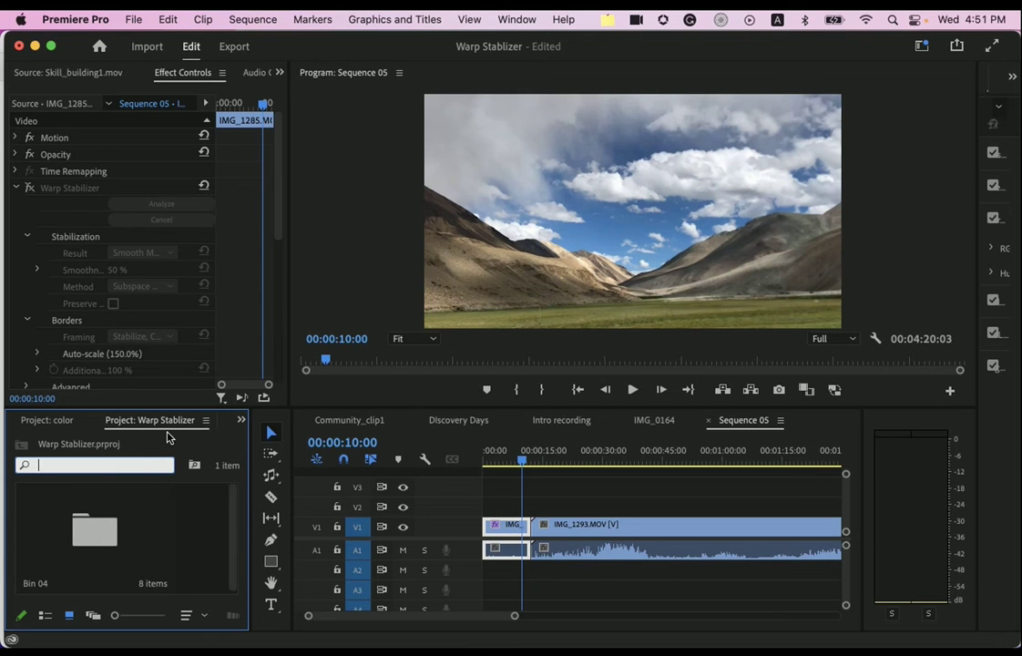
click(240, 419)
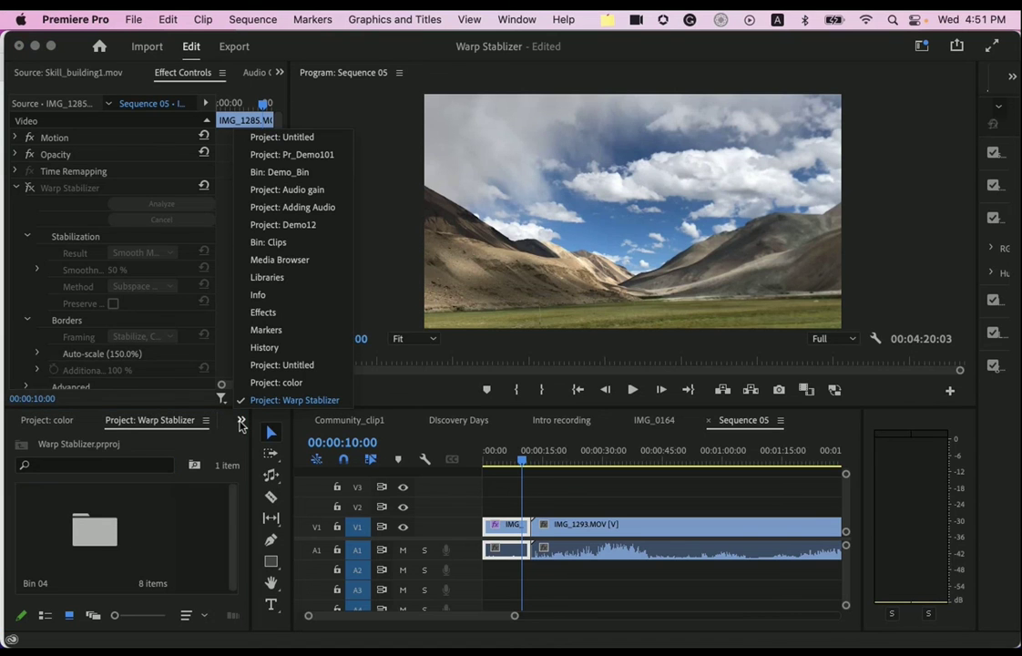
click(273, 312)
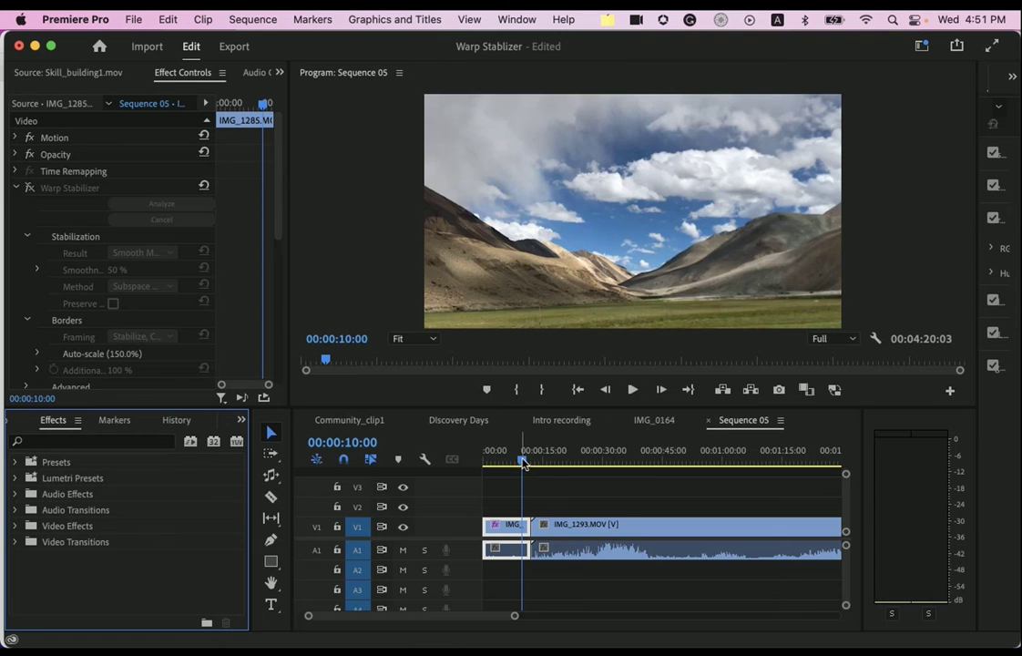
- Trim the end of the first IMG_1293.MOV clip in Sequence 05 to the playhead at 00:00:23:00 and ripple delete the gap
drag(523, 462, 573, 459)
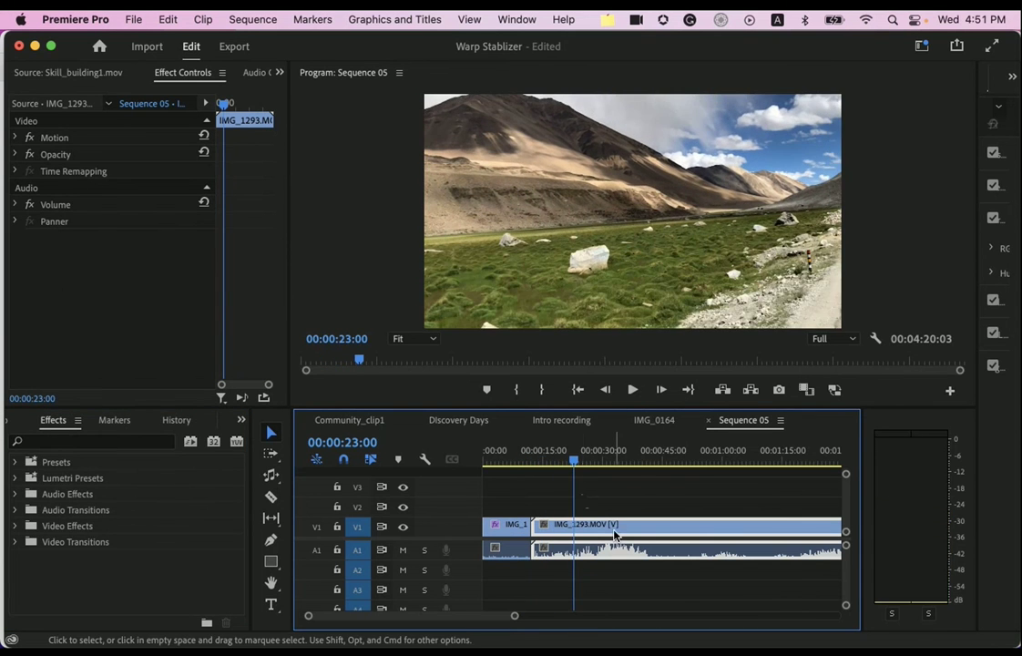
drag(514, 618, 575, 619)
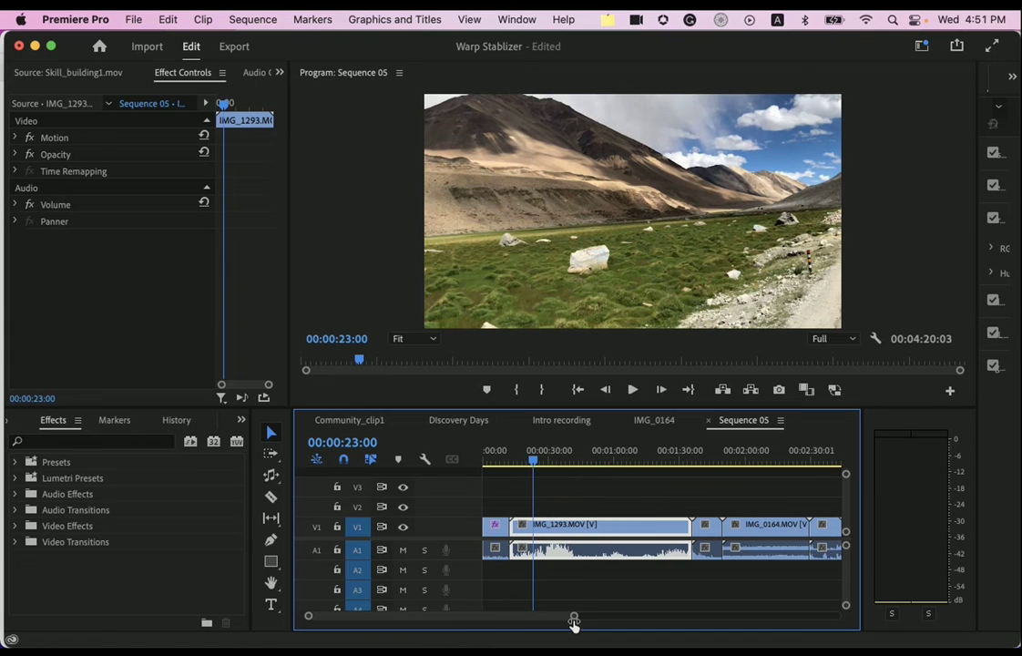
drag(690, 528, 532, 530)
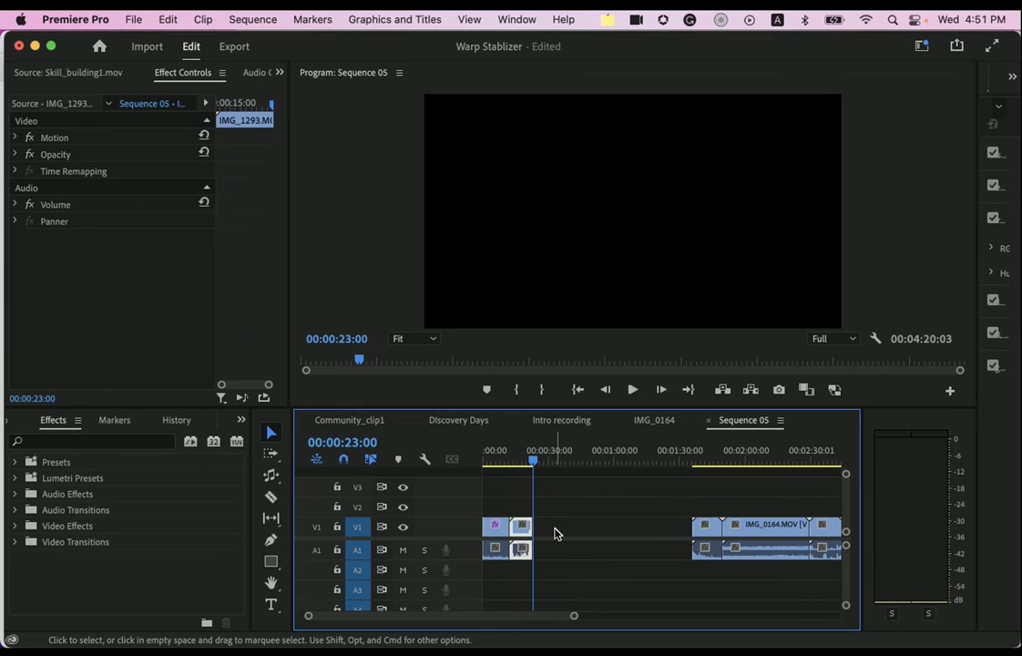
right_click(558, 536)
click(574, 545)
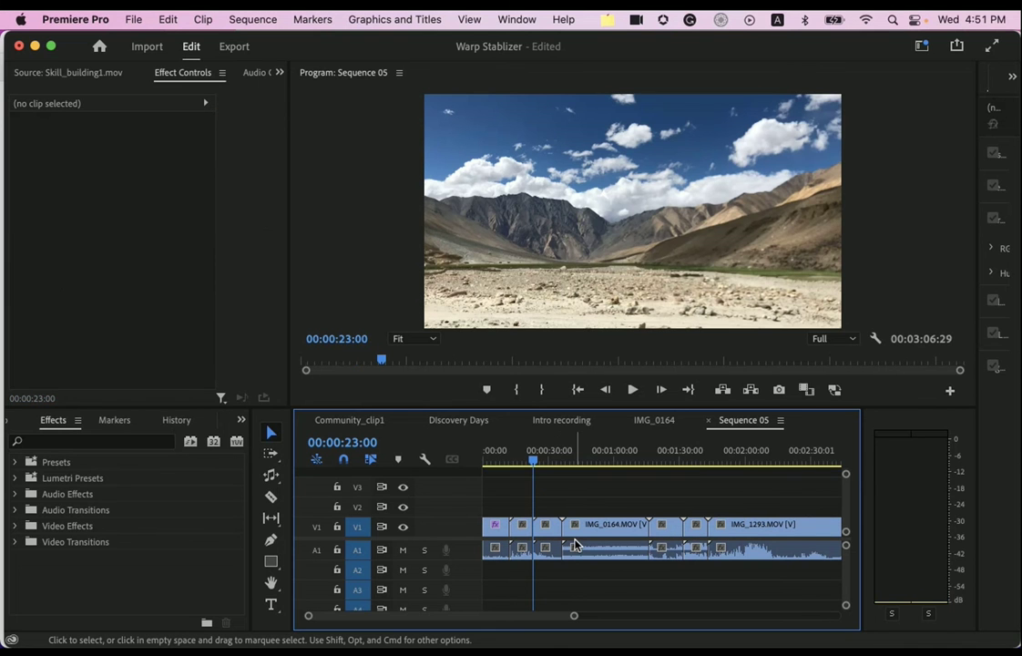
- Find the Warp Stabilizer effect and apply it to the trimmed first IMG_1293.MOV clip in Sequence 05
click(525, 461)
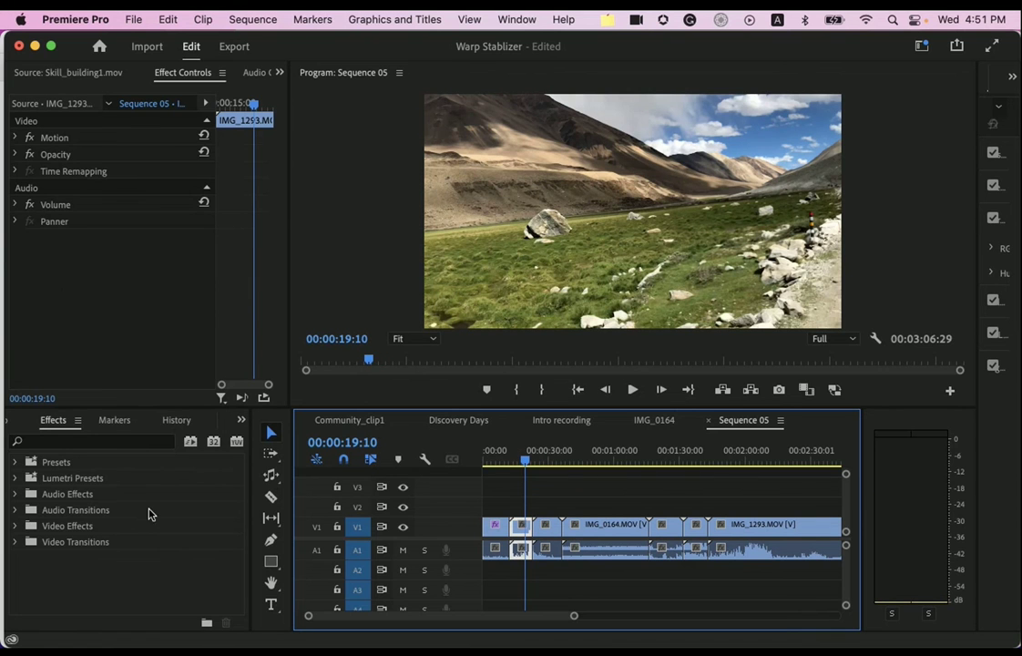
click(116, 442)
text(warp)
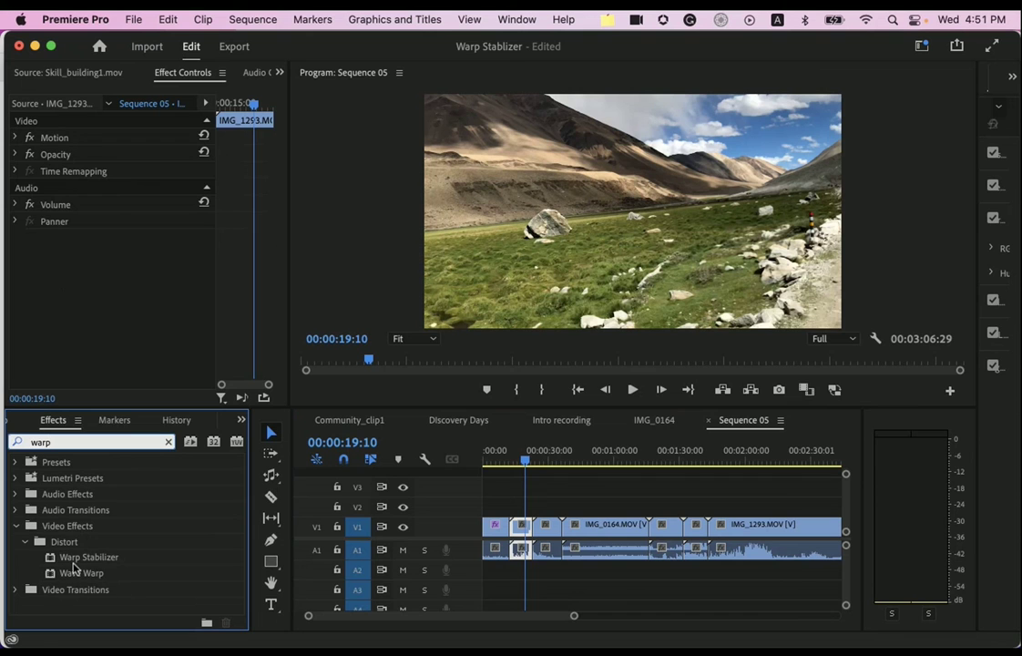
drag(75, 562, 521, 526)
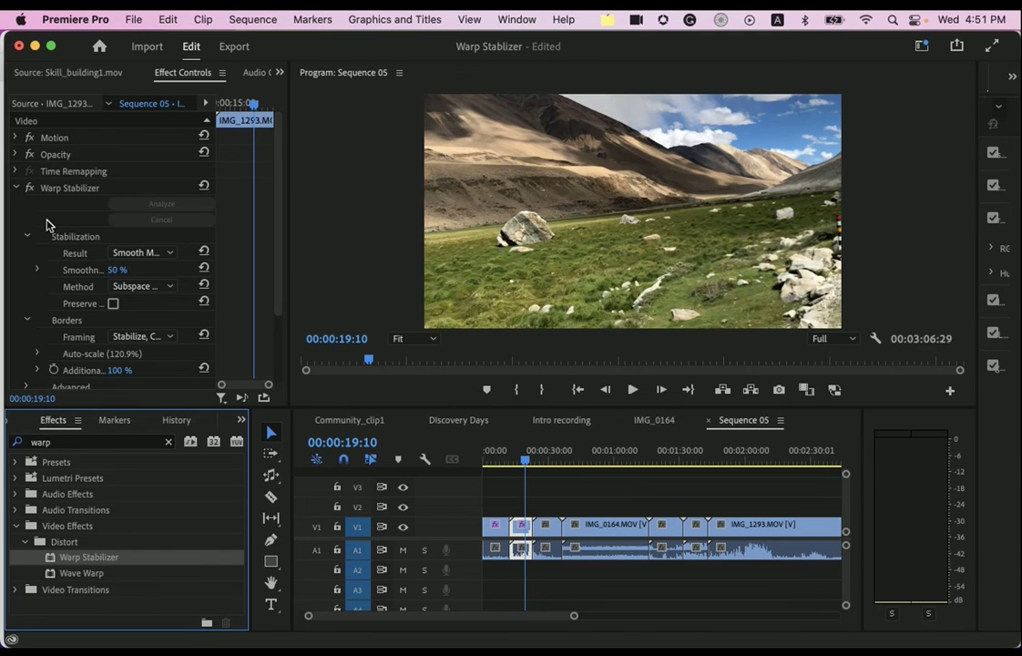
- Play Sequence 05 from 00:00:12:01 into the first IMG_1293.MOV clip to check the stabilised footage
drag(525, 458, 508, 460)
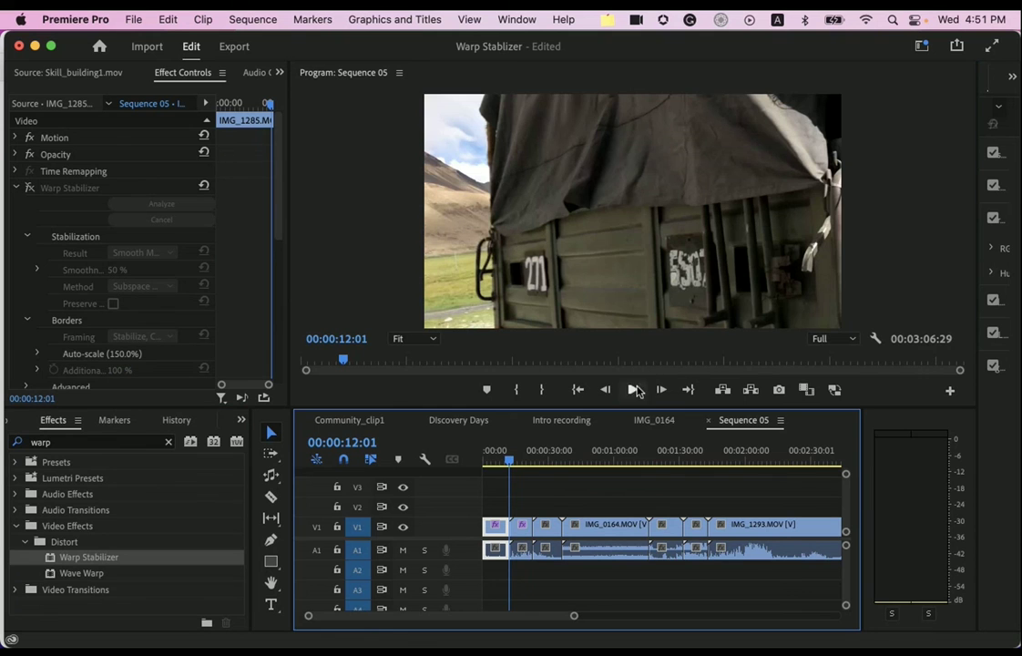
click(635, 390)
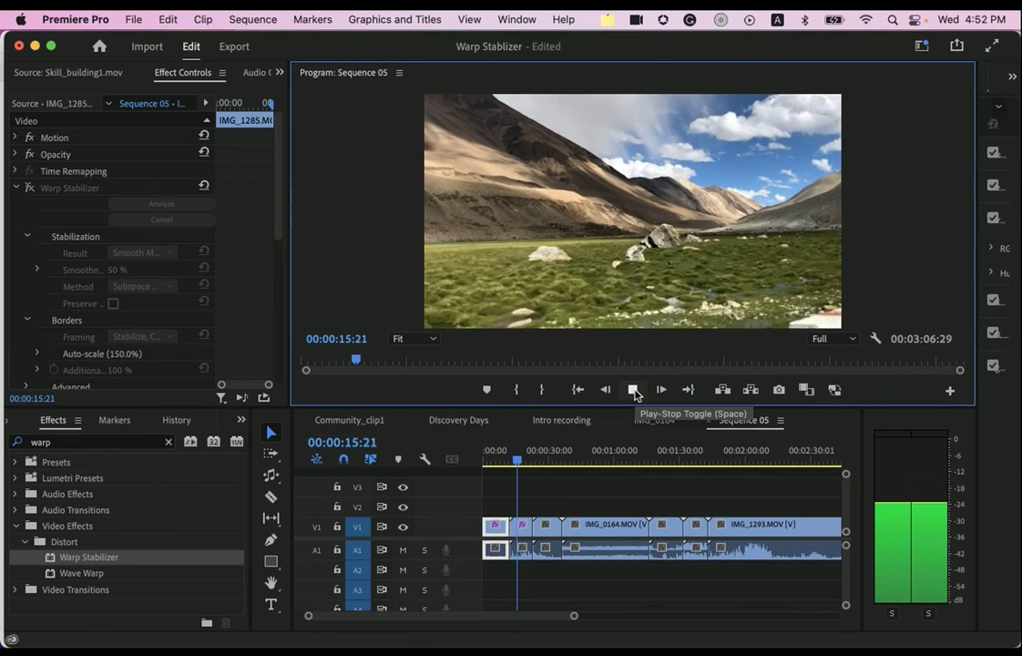
click(634, 389)
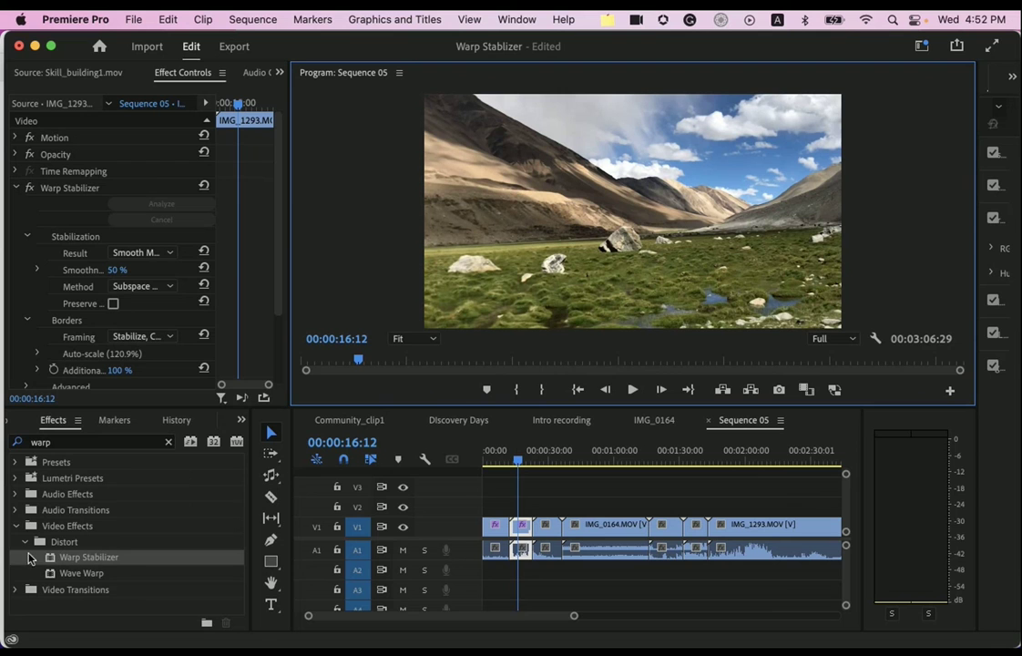
- Replace the effects search with "tran", look over the matching effects and clear the search
click(166, 444)
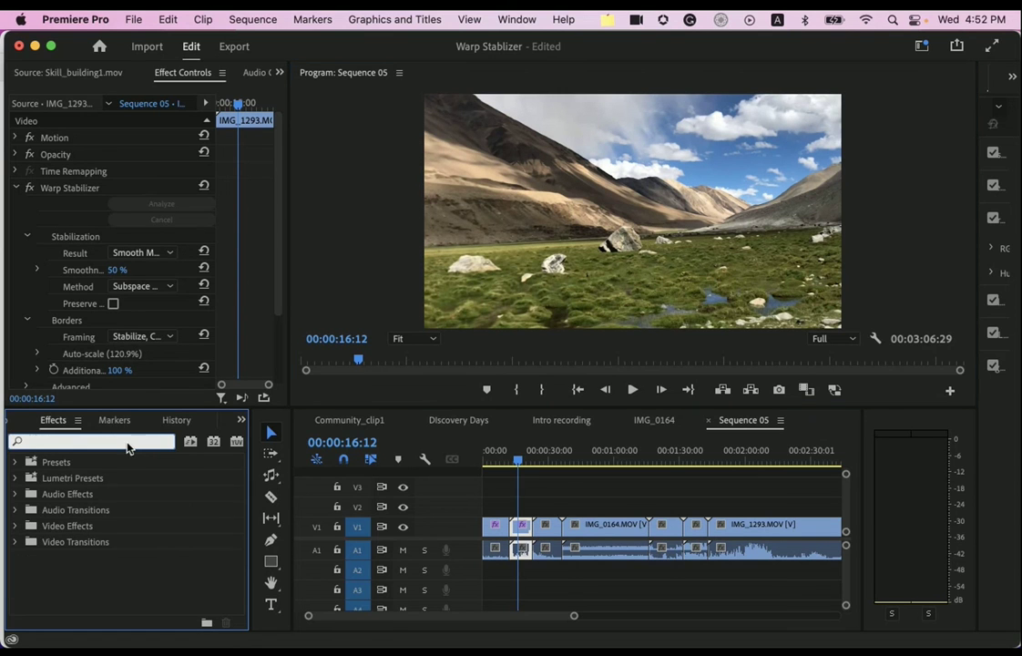
text(tran)
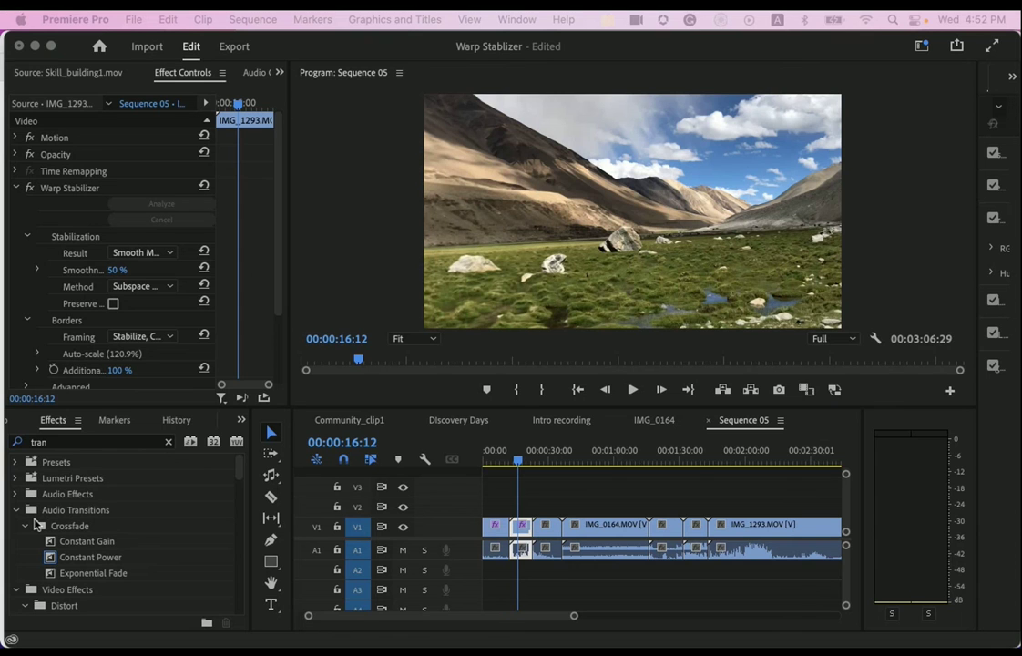
click(166, 444)
click(170, 443)
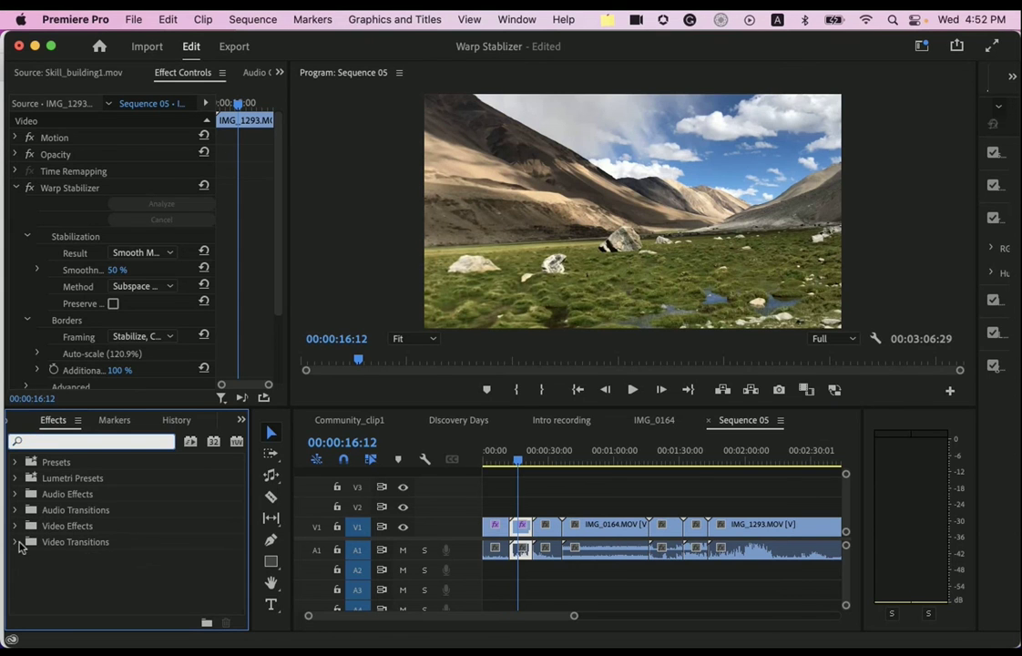
- Find Additive Dissolve among the Dissolve video transitions and apply it to the cut between the first IMG_1293.MOV clip and the IMG_1299 clip
click(17, 525)
scroll(144, 528, down, 3)
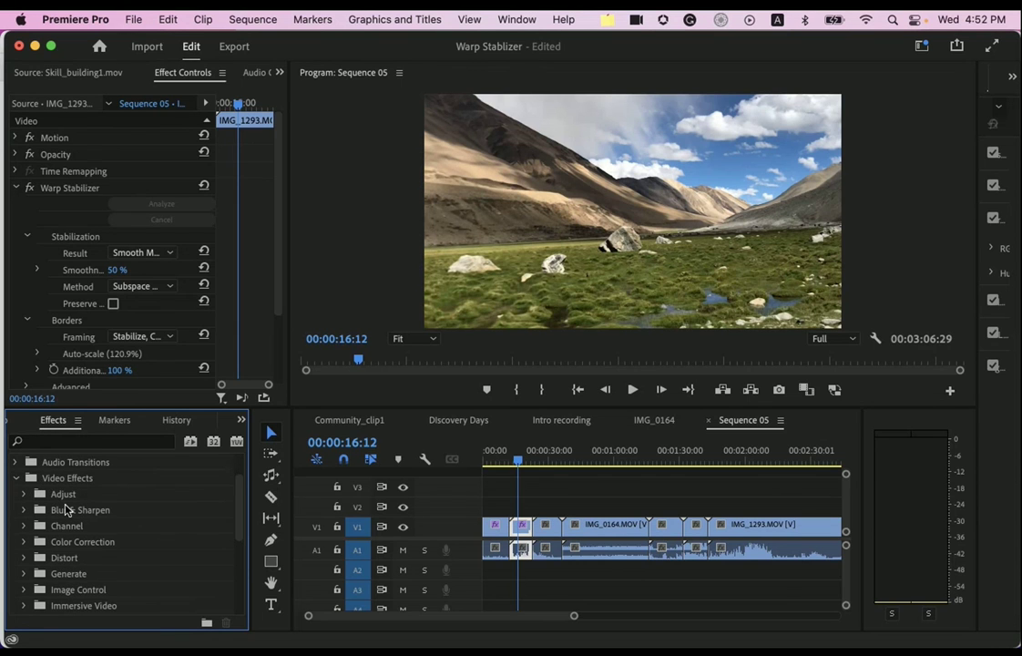
scroll(133, 507, down, 2)
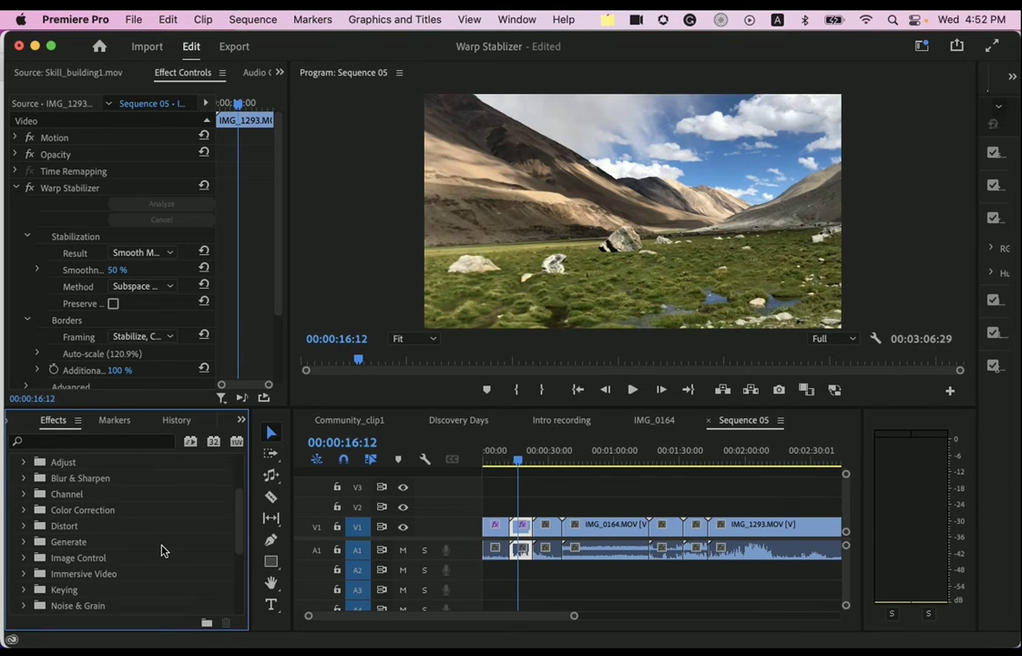
scroll(162, 550, down, 6)
scroll(162, 550, down, 3)
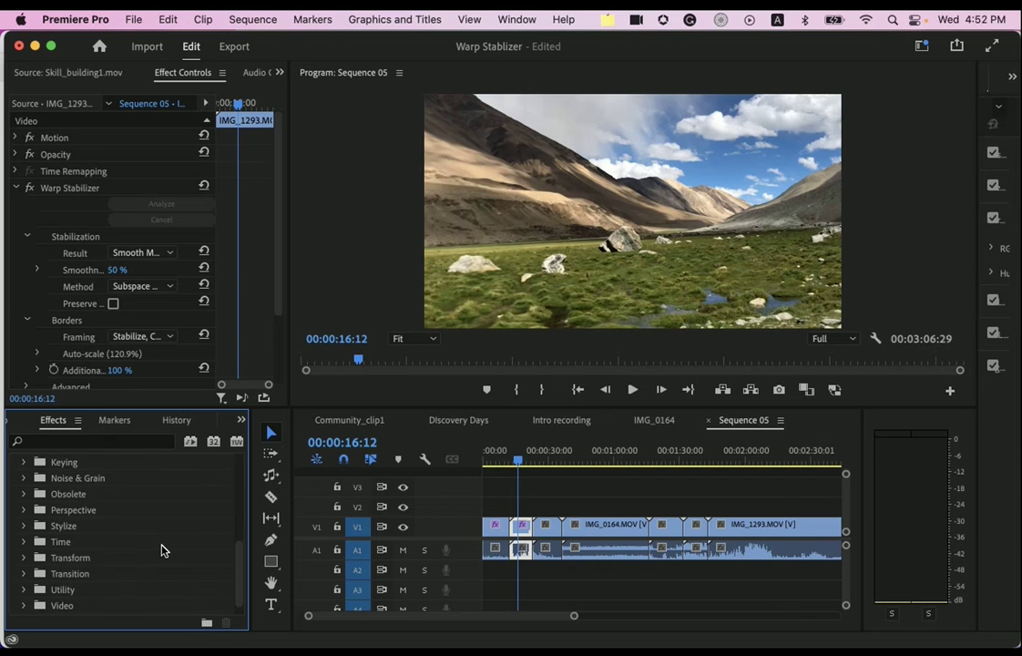
click(16, 610)
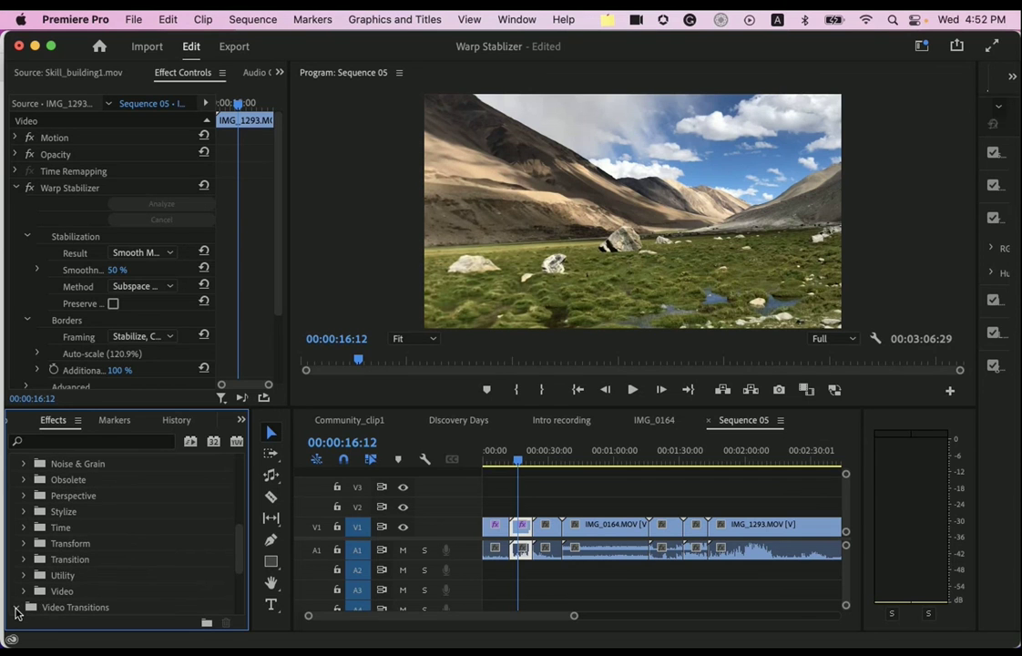
scroll(173, 561, down, 6)
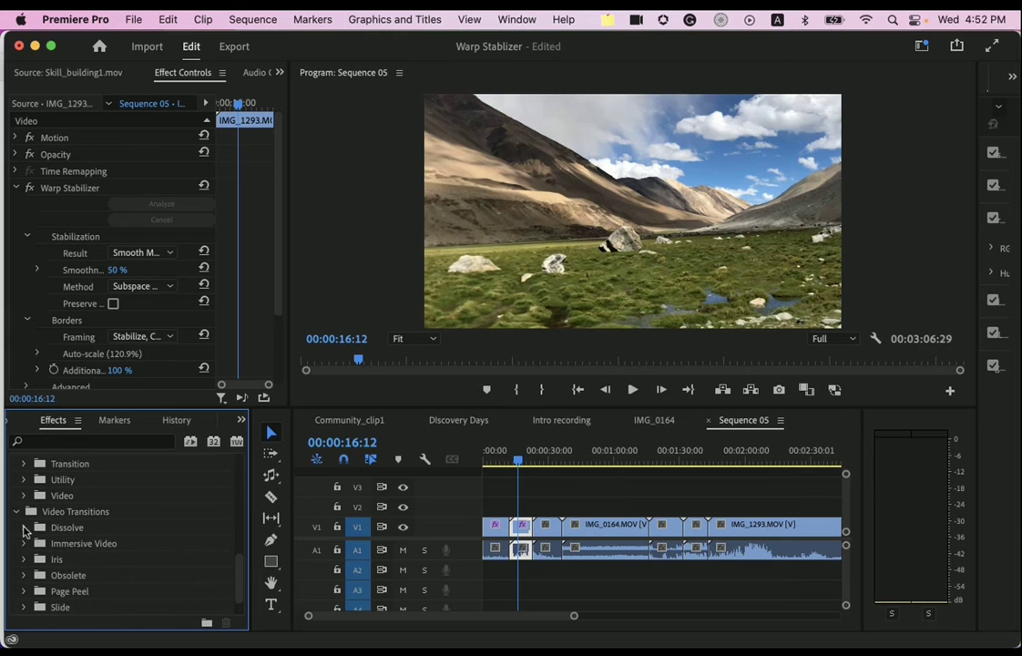
click(24, 528)
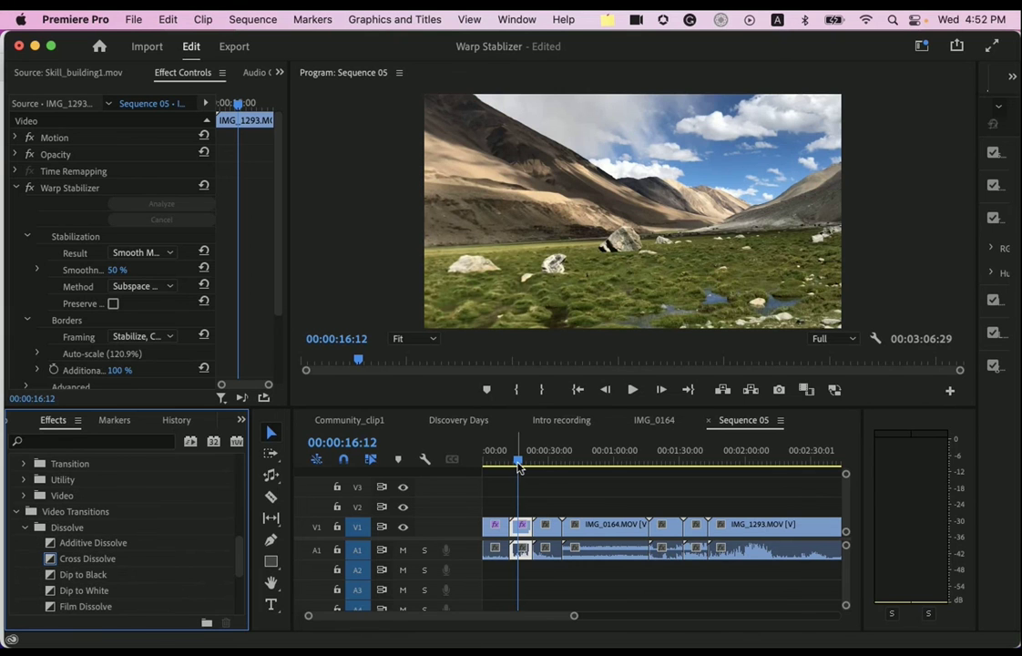
drag(517, 466, 527, 463)
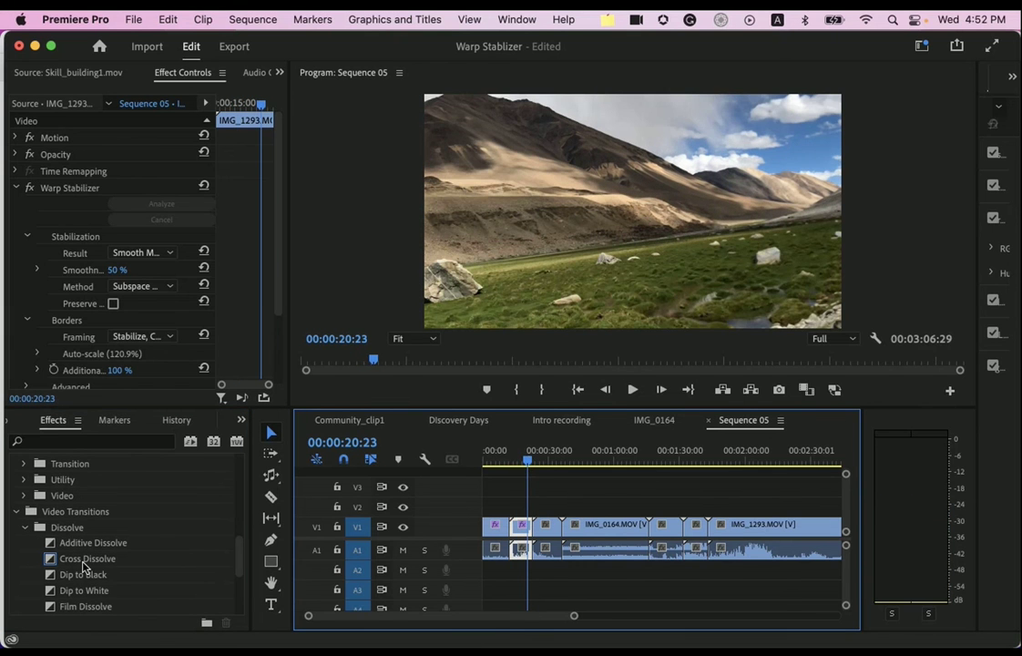
drag(91, 543, 536, 535)
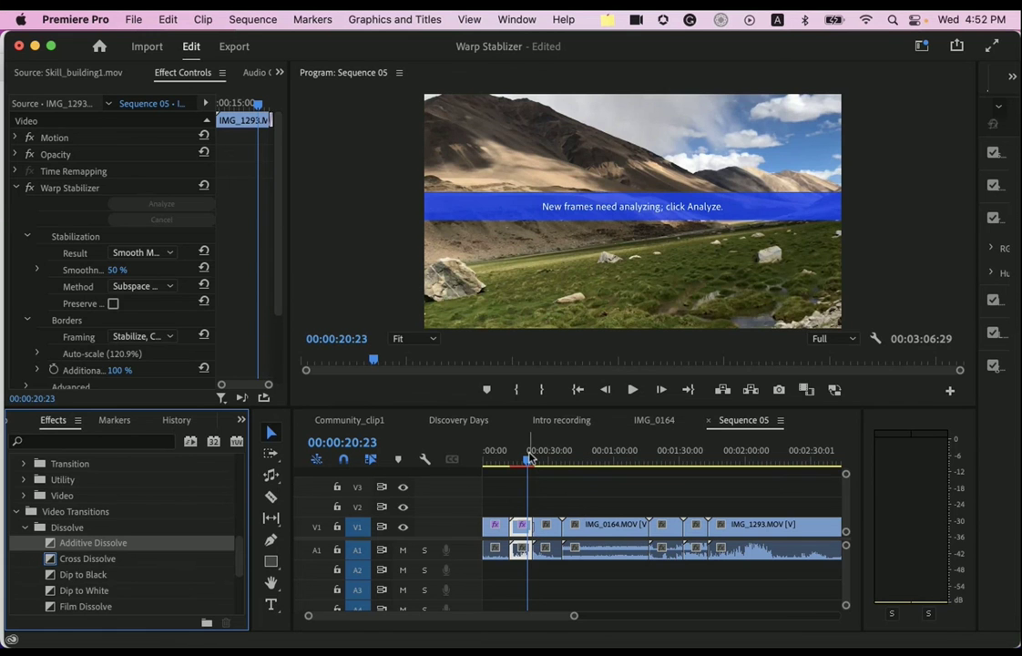
- Apply the default transition at the 00:00:36:03 cut between the IMG_1299 clip and IMG_0164.MOV, accepting repeated frames
drag(528, 460, 562, 460)
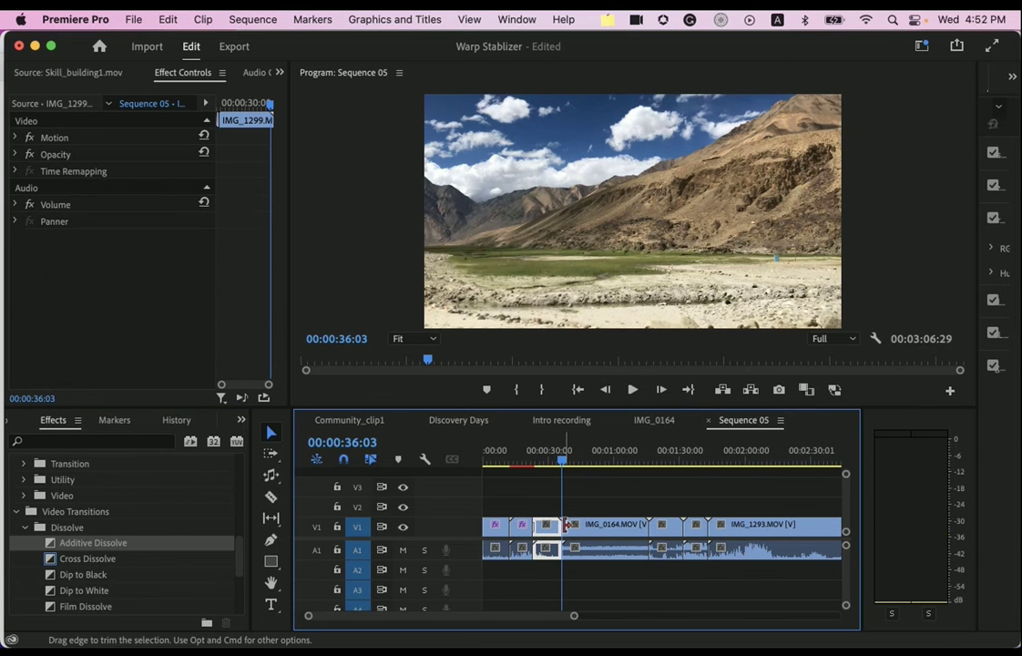
right_click(561, 527)
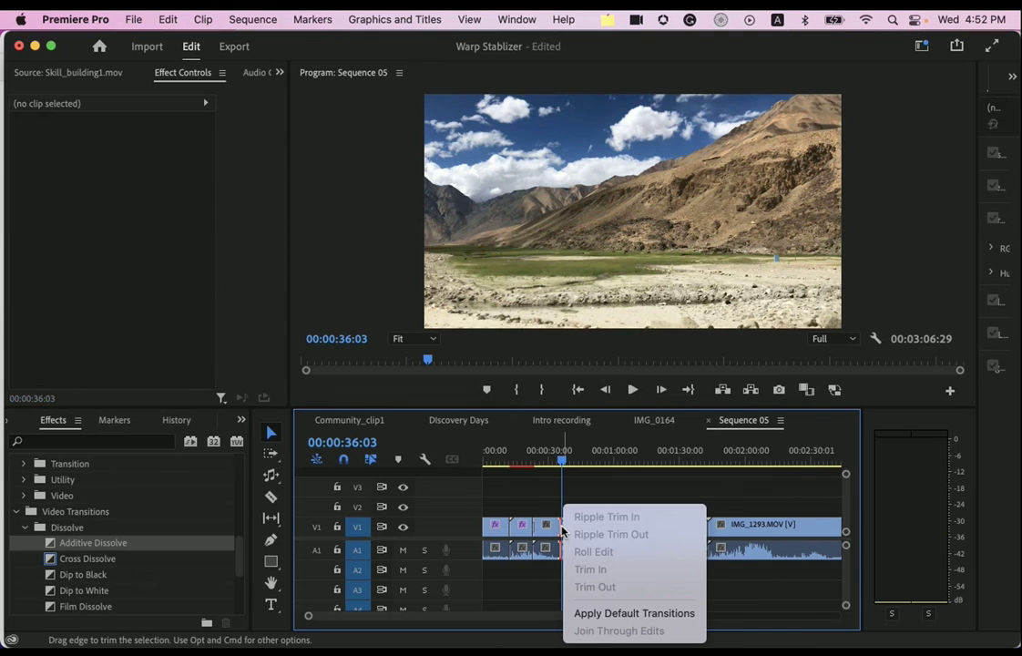
click(595, 613)
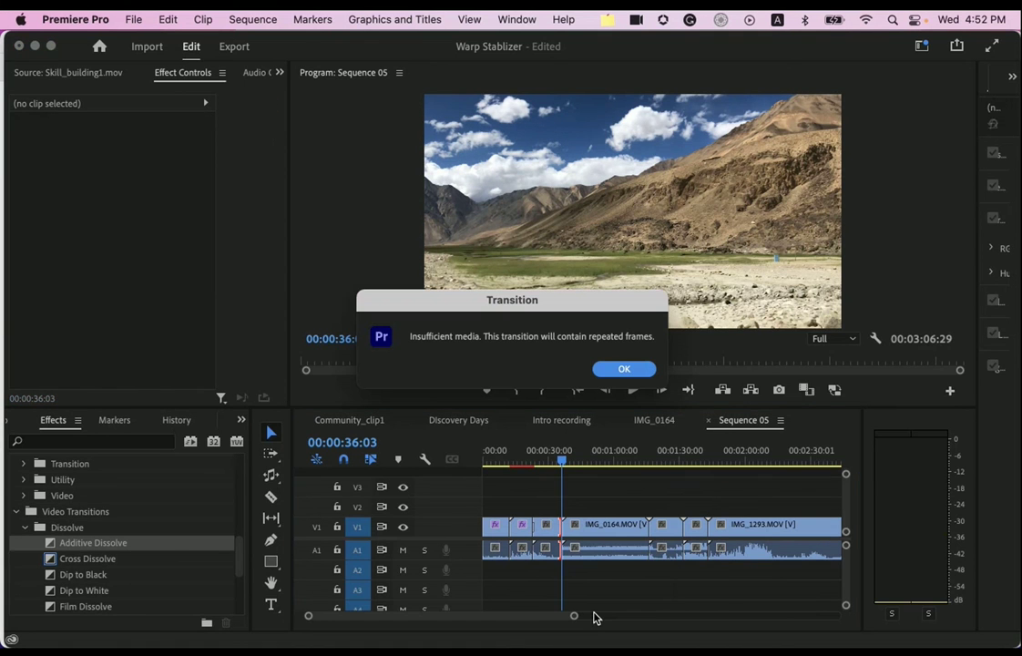
click(624, 368)
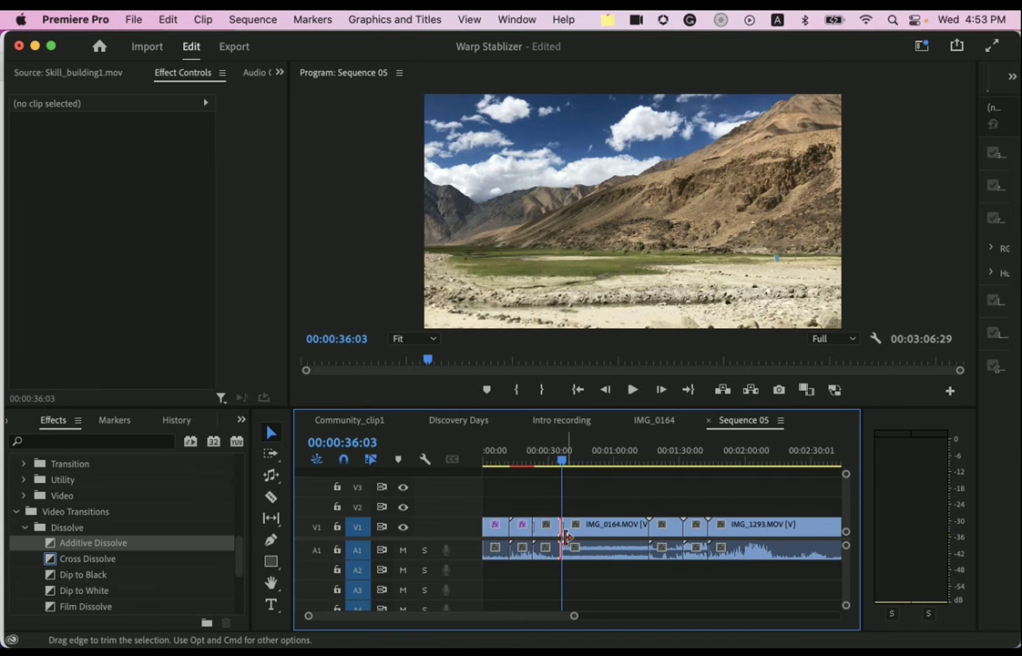
- Copy the Warp Stabilizer effect from the first IMG_1293.MOV clip onto IMG_0164.MOV and place the playhead at 00:00:14:28
drag(562, 461, 530, 455)
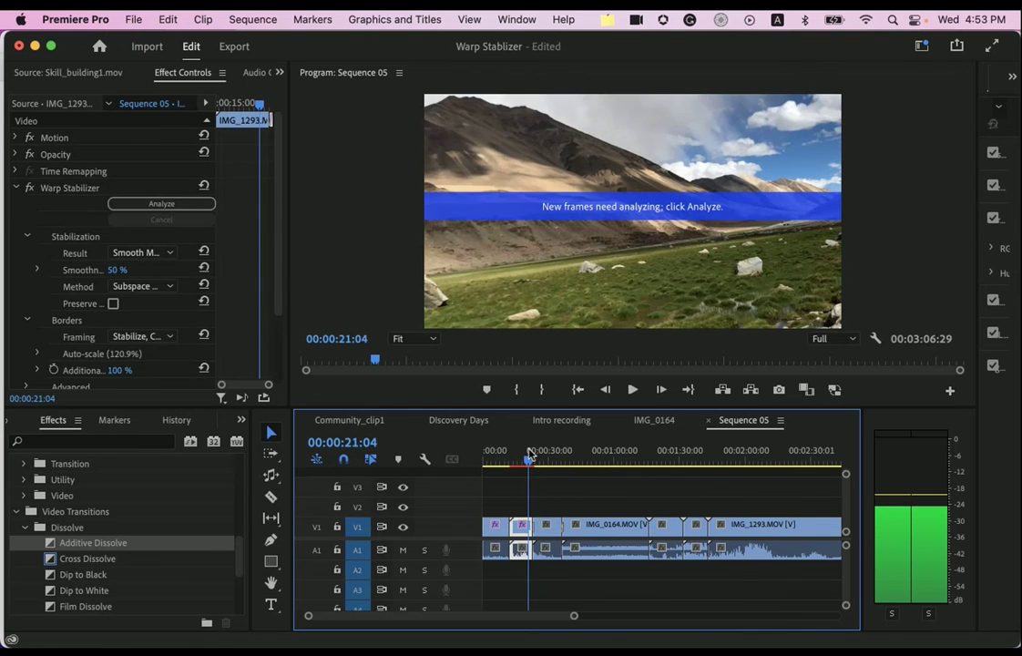
click(16, 188)
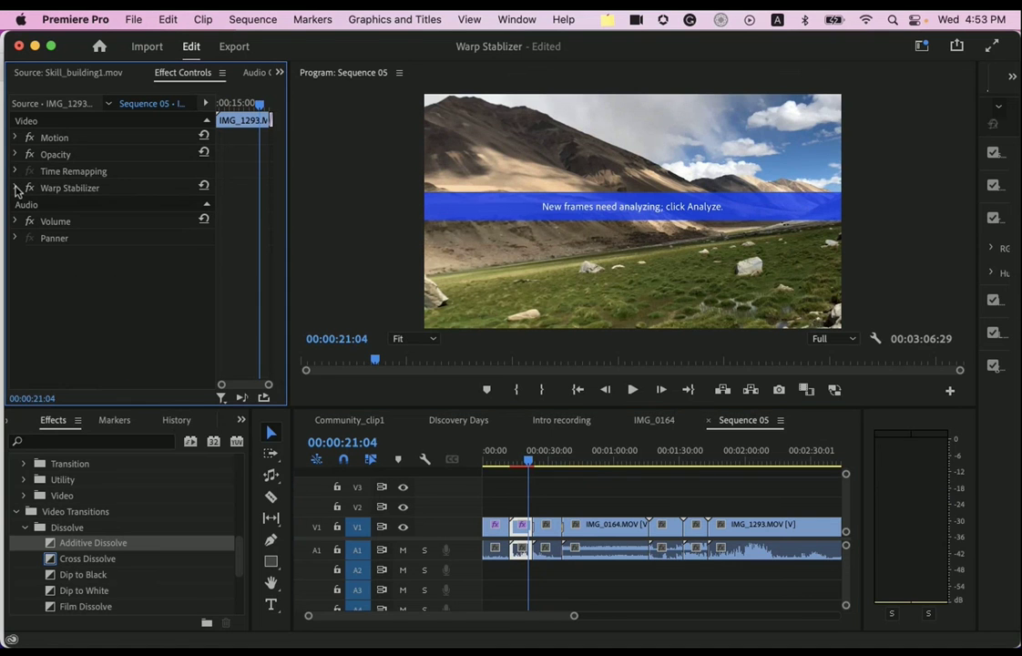
click(56, 188)
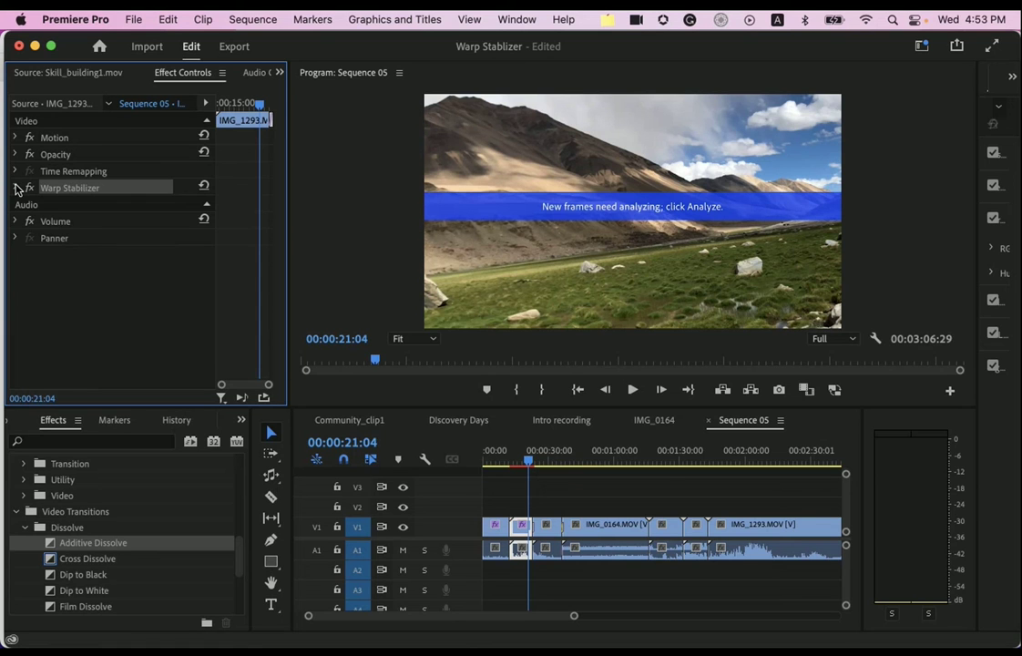
click(16, 187)
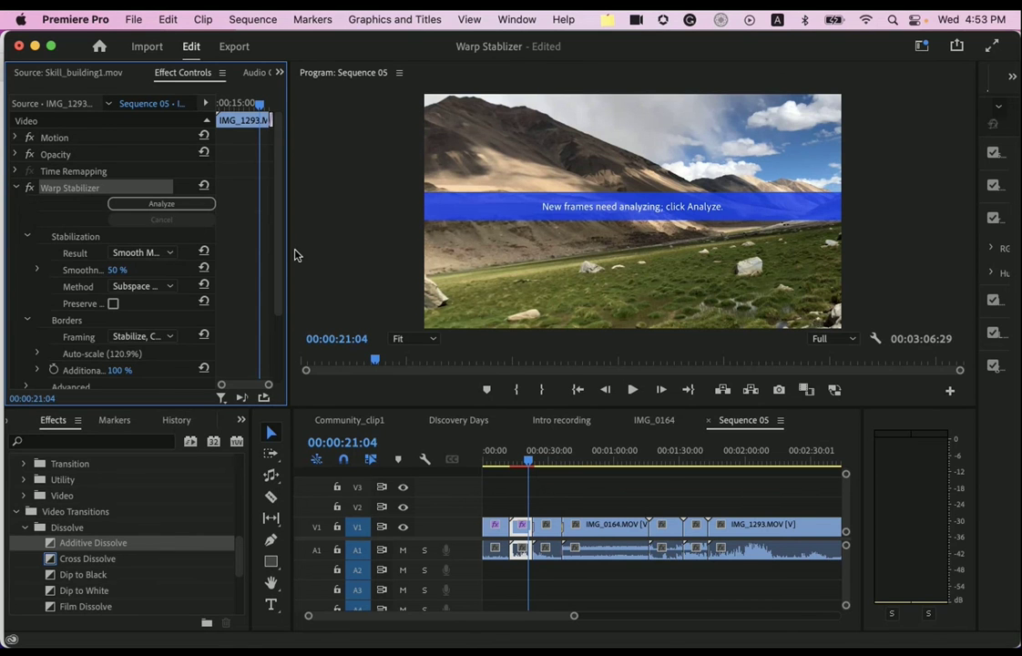
drag(289, 252, 398, 242)
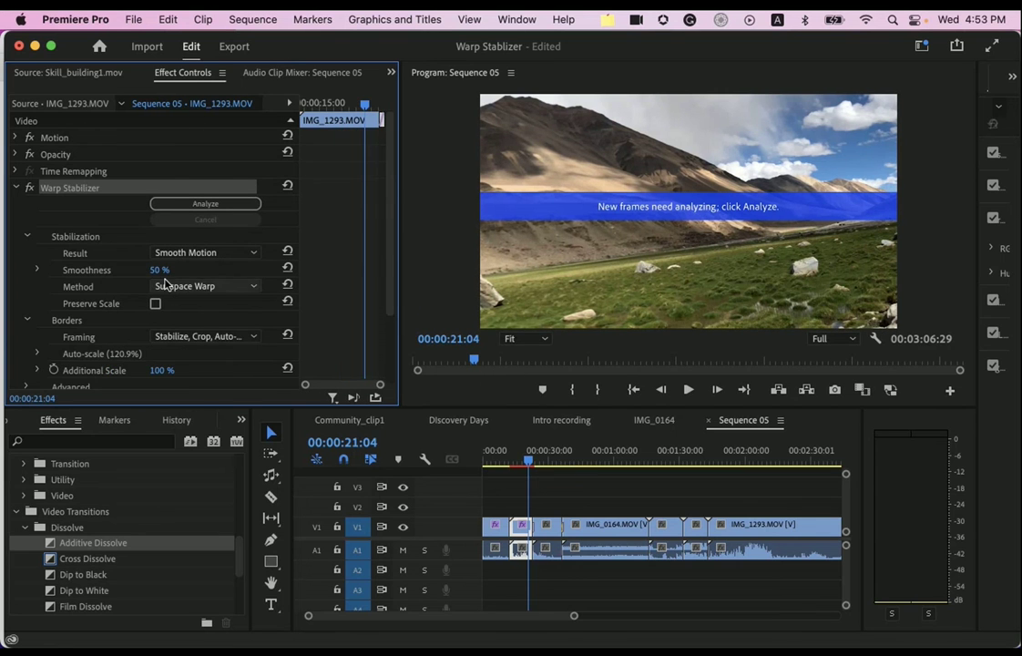
click(15, 188)
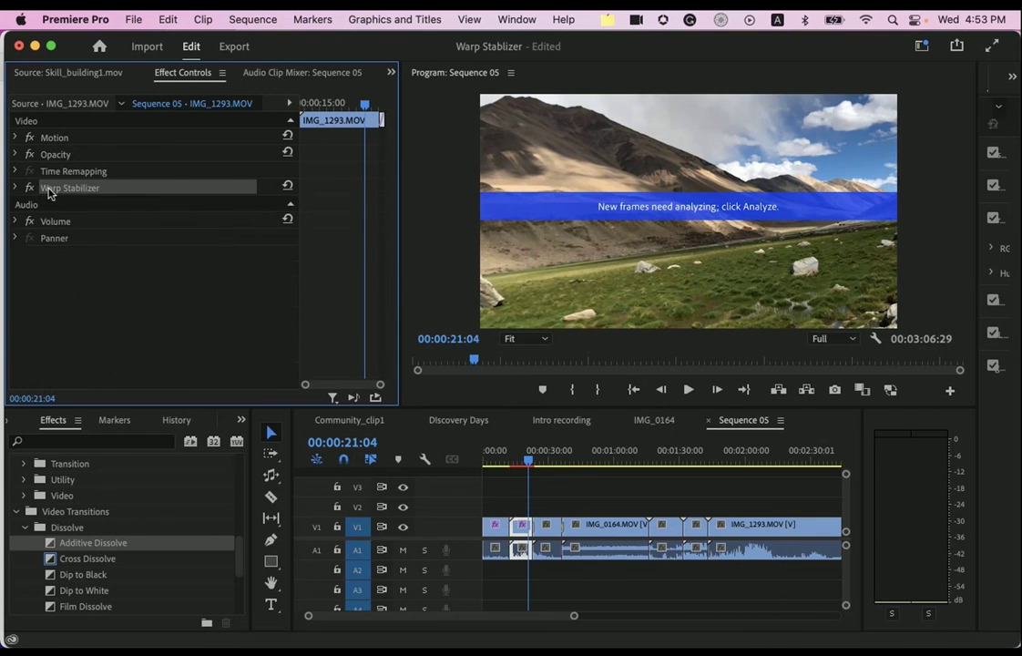
click(600, 534)
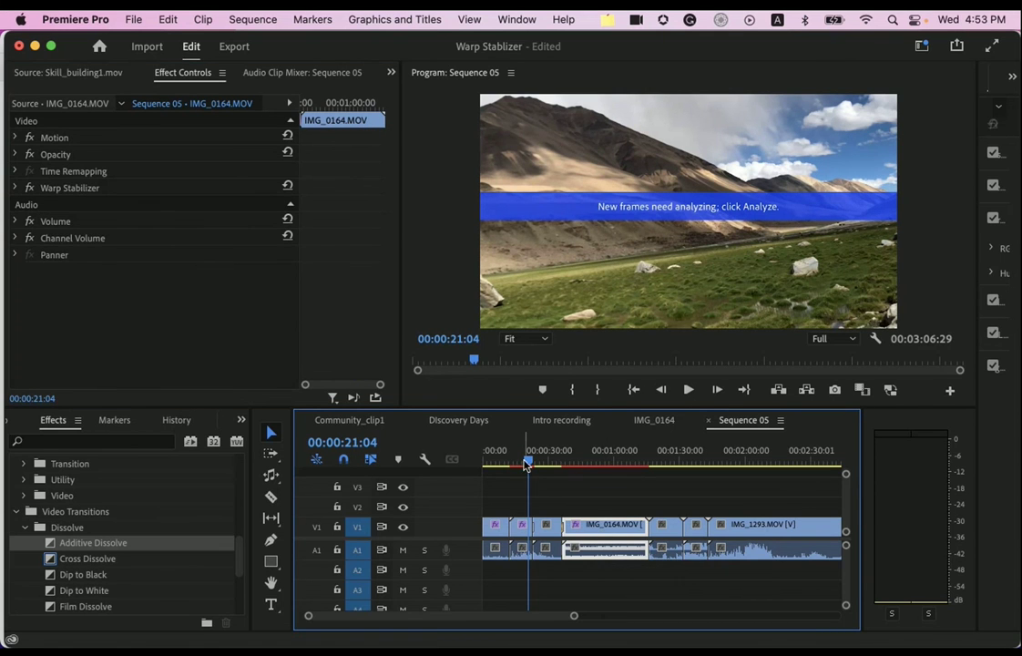
mouse_move(528, 459)
mouse_down()
mouse_move(605, 458)
mouse_move(516, 462)
mouse_up()
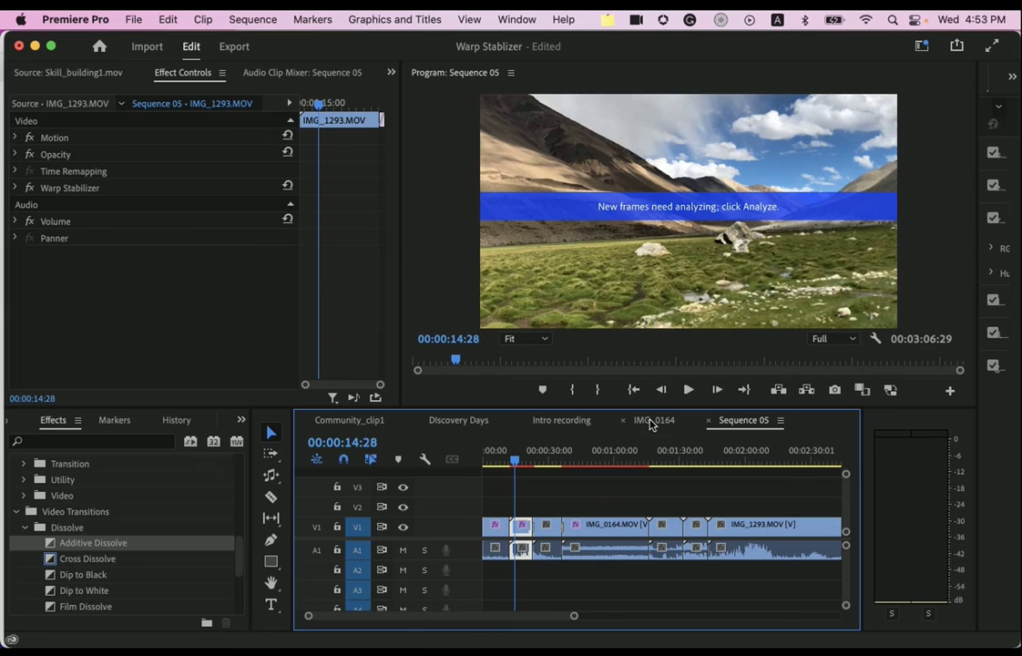
- Open the export settings for the Community_clip1 sequence and enable YouTube as an additional destination
click(329, 420)
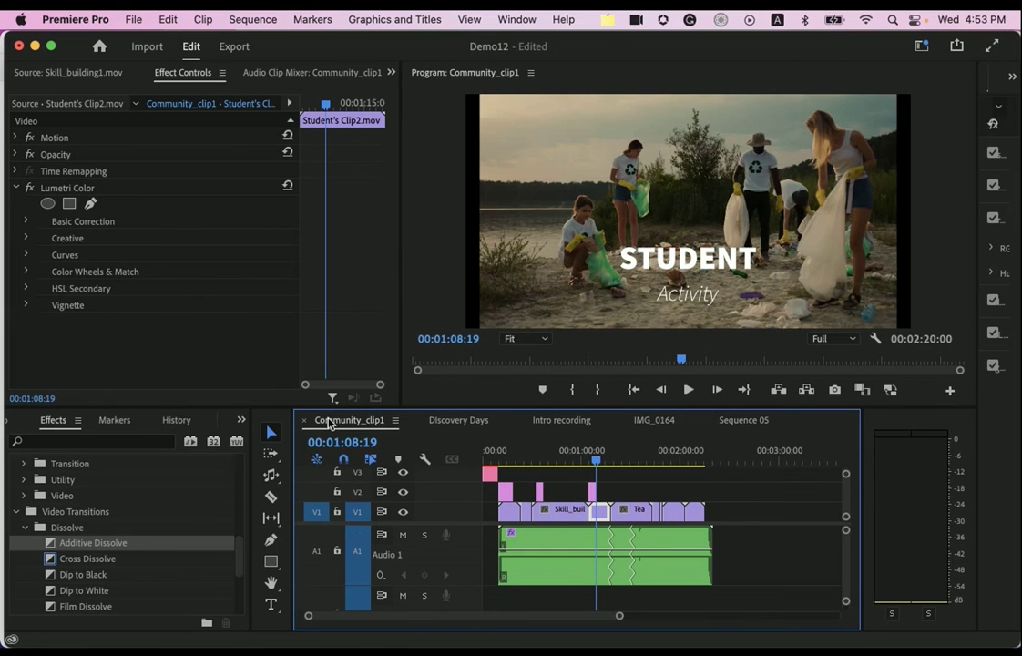
click(231, 48)
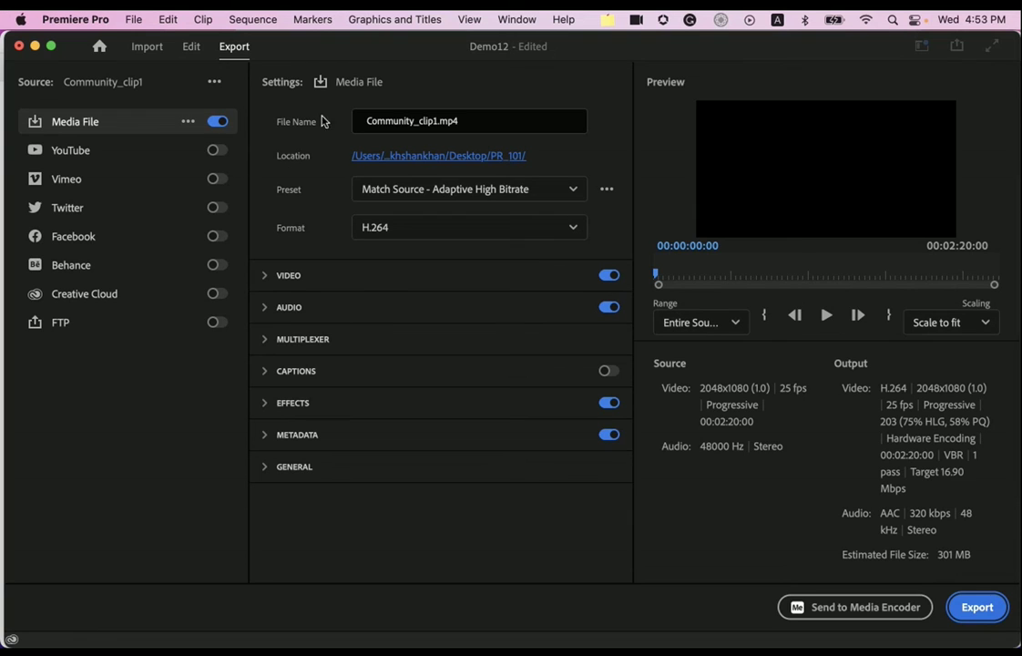
click(214, 152)
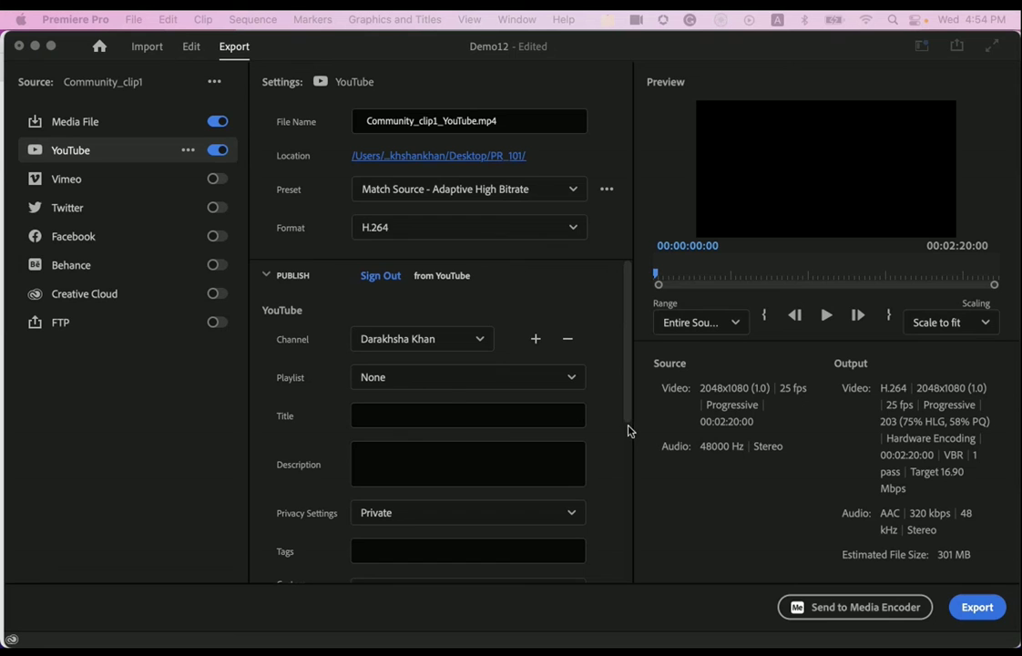
- Set the YouTube upload's playlist to Premiere Pro Demo and look over the remaining publishing options
click(440, 385)
click(441, 386)
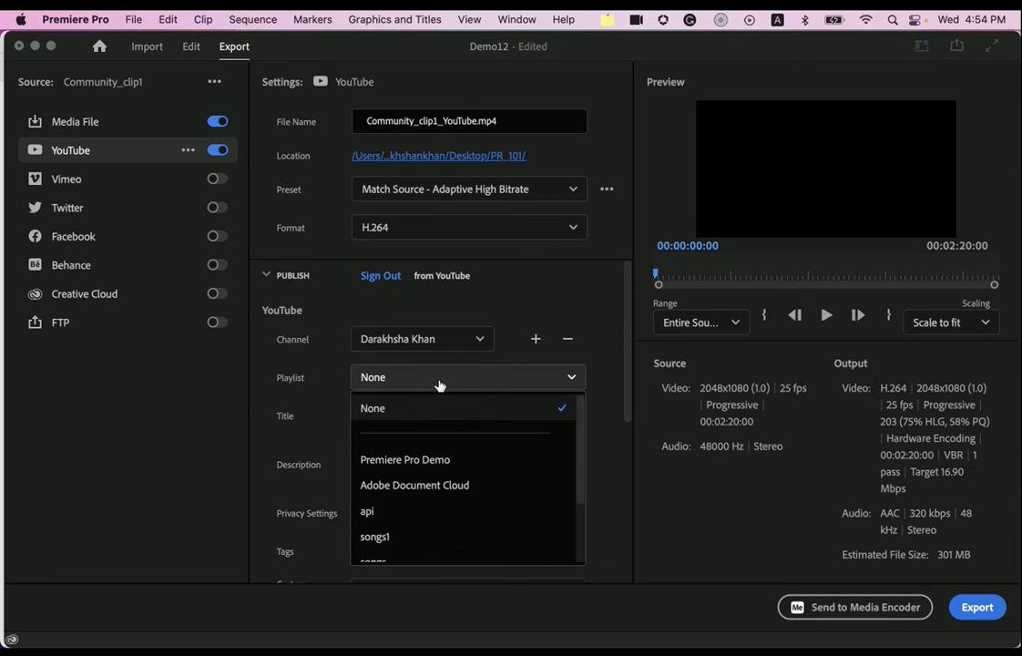
click(431, 461)
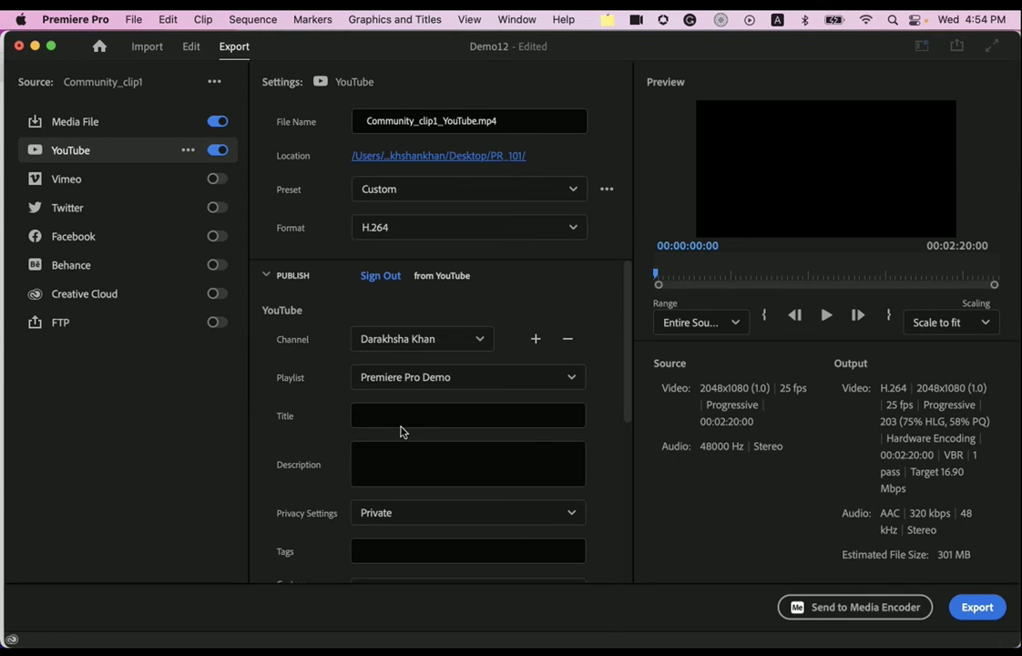
scroll(502, 486, down, 5)
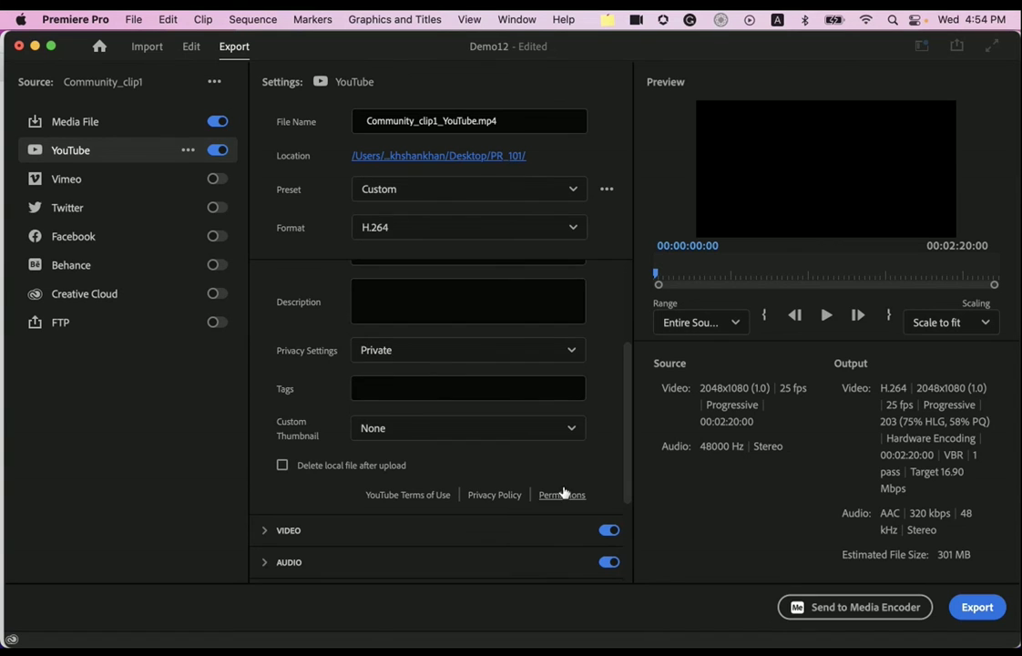
- Return from the YouTube publishing options to the Media File export settings and look over the file name and available presets
scroll(562, 492, up, 5)
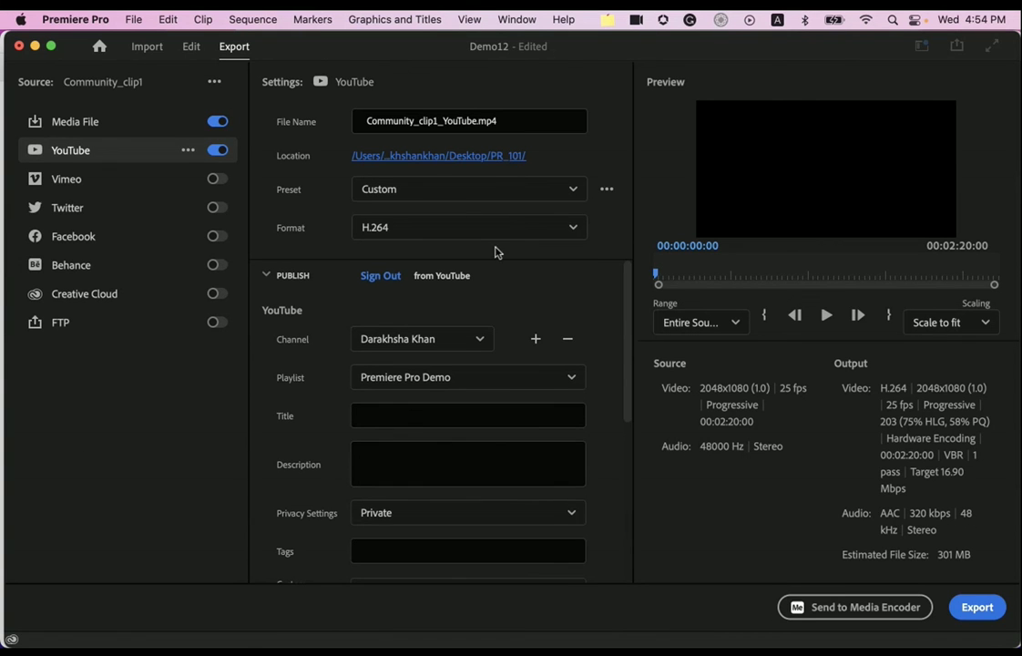
click(266, 274)
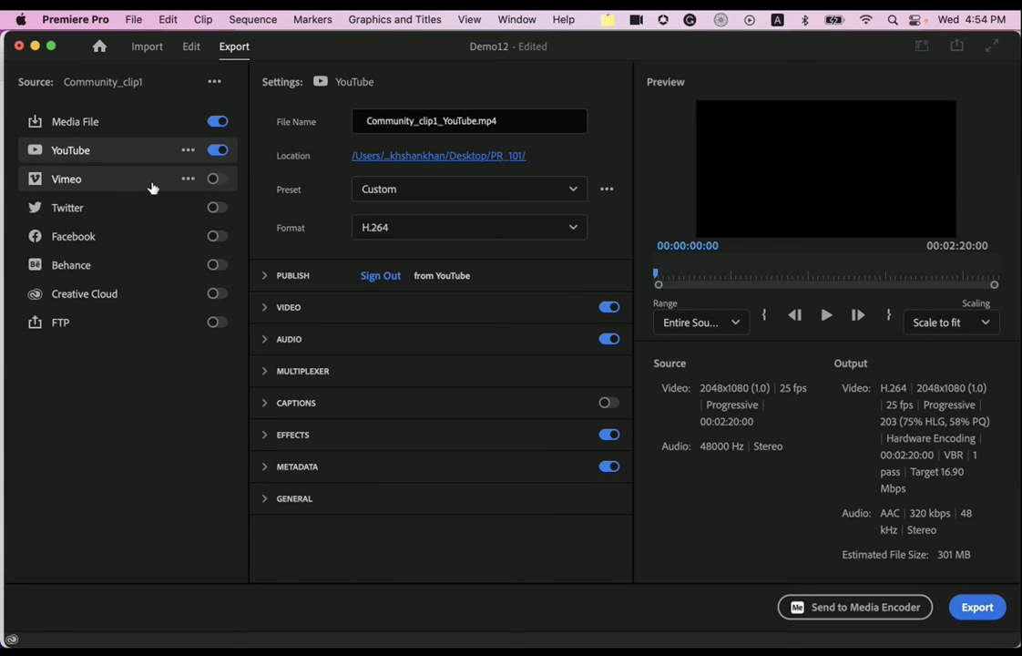
click(76, 126)
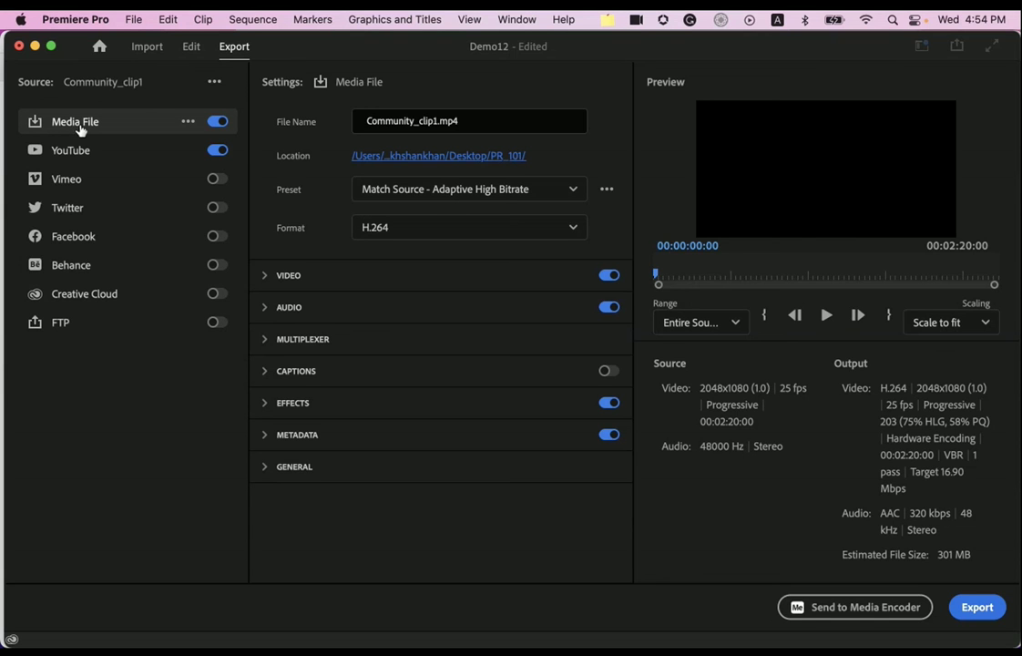
click(468, 122)
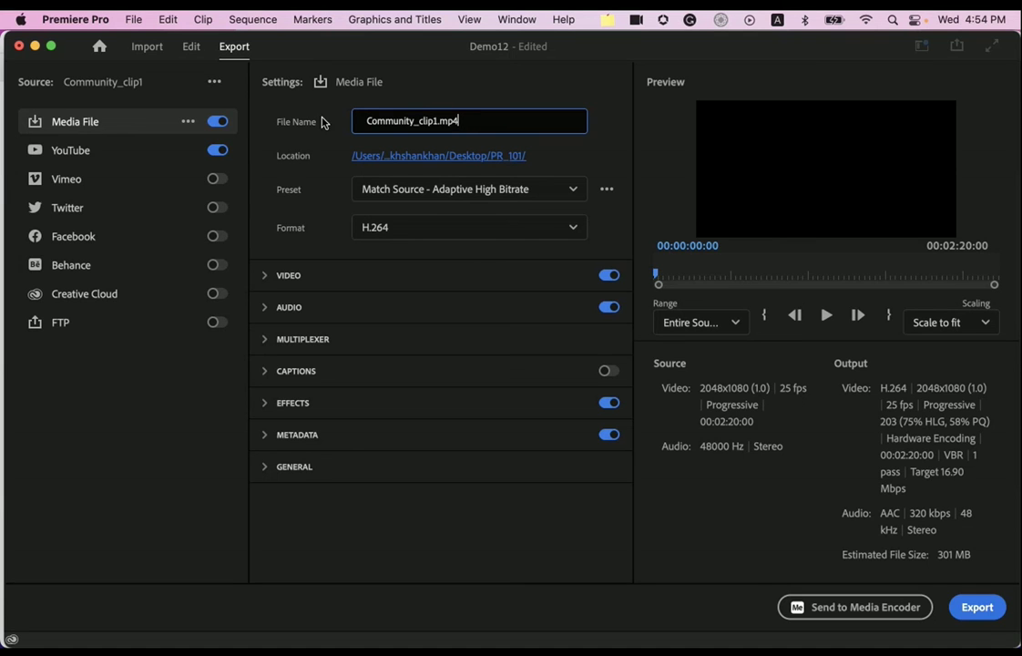
click(492, 191)
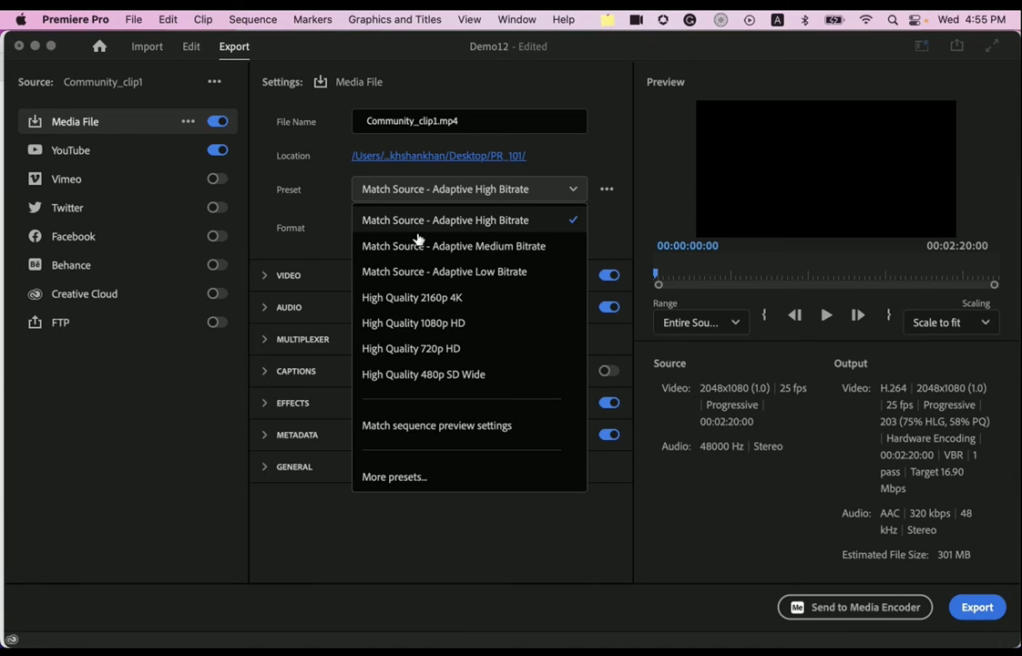
click(290, 247)
- Examine the basic video settings and the audio format, codec and bitrate settings of the media file export
click(268, 280)
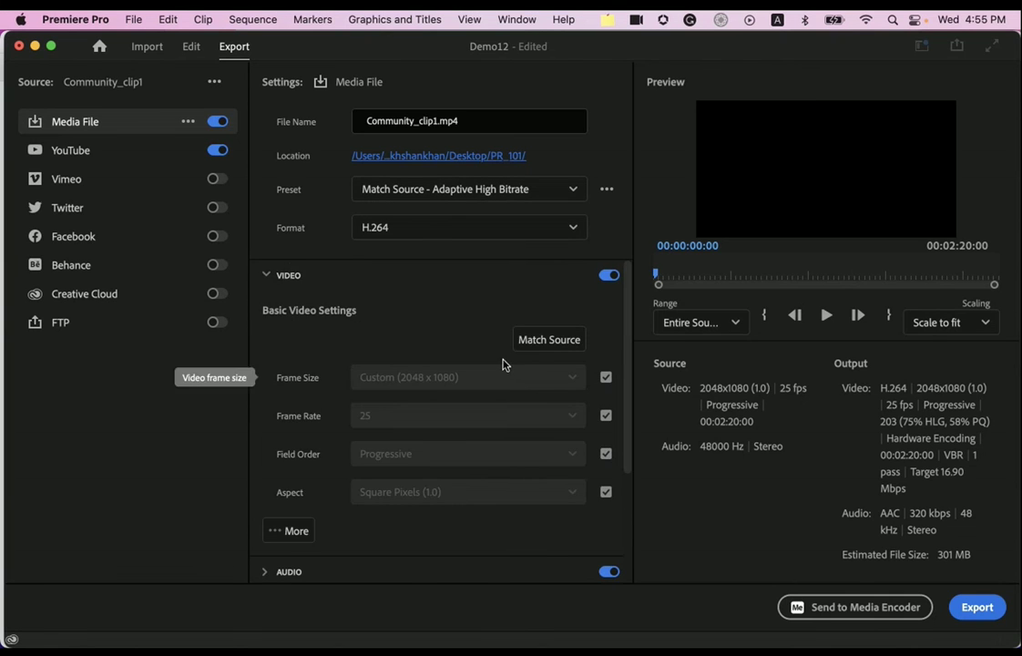
scroll(455, 337, down, 2)
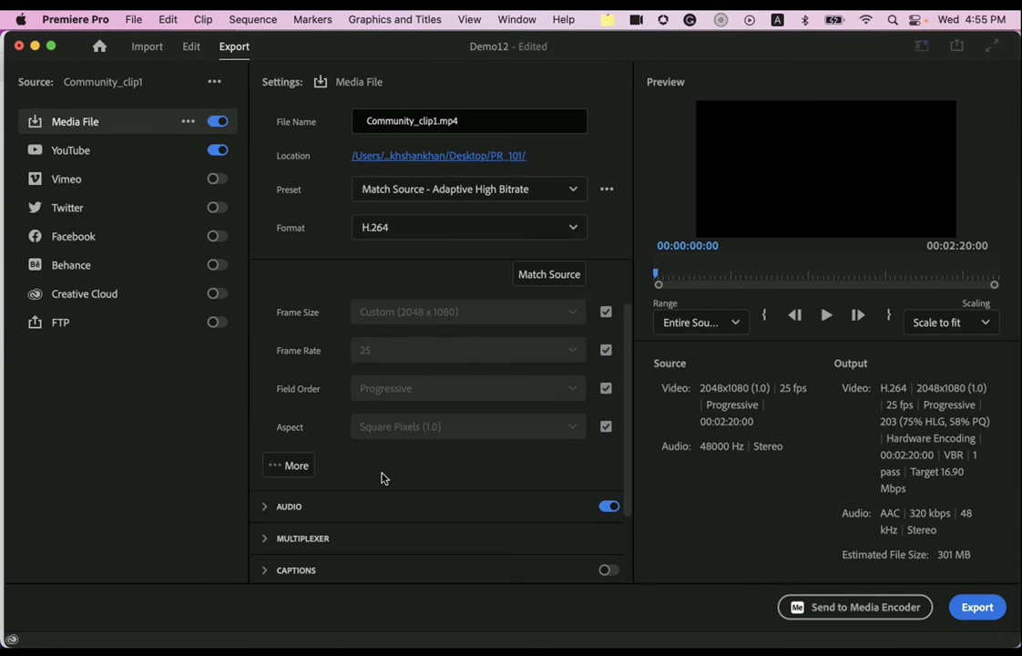
click(266, 506)
scroll(418, 434, down, 3)
scroll(418, 435, down, 2)
scroll(526, 374, up, 4)
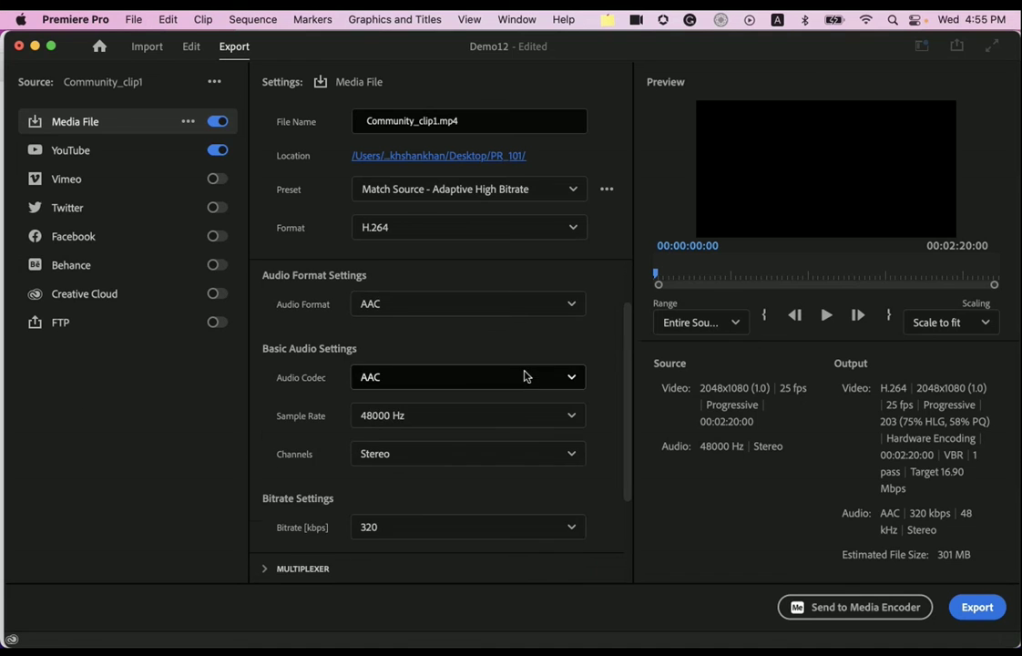
- Switch audio export off and back on, and move the preview playhead to 00:00:34:15
click(608, 304)
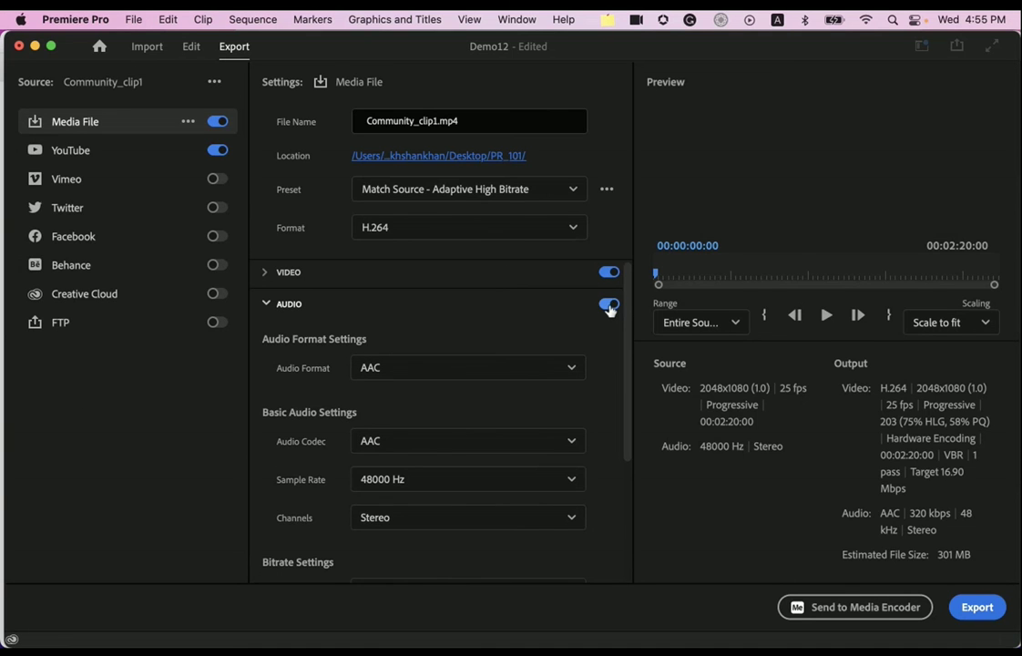
click(607, 304)
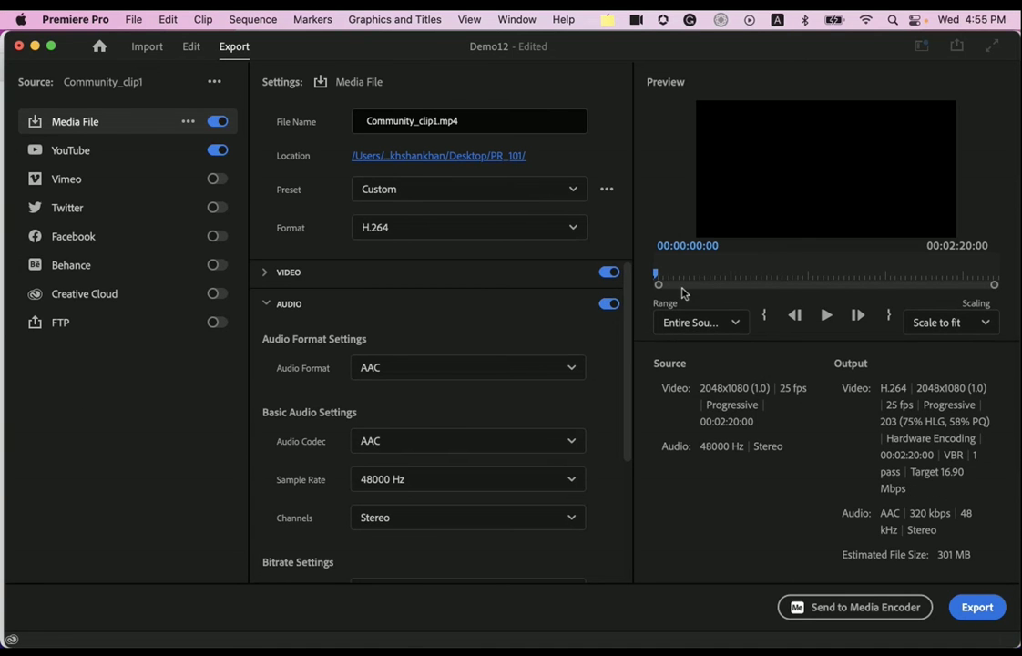
drag(659, 273, 738, 273)
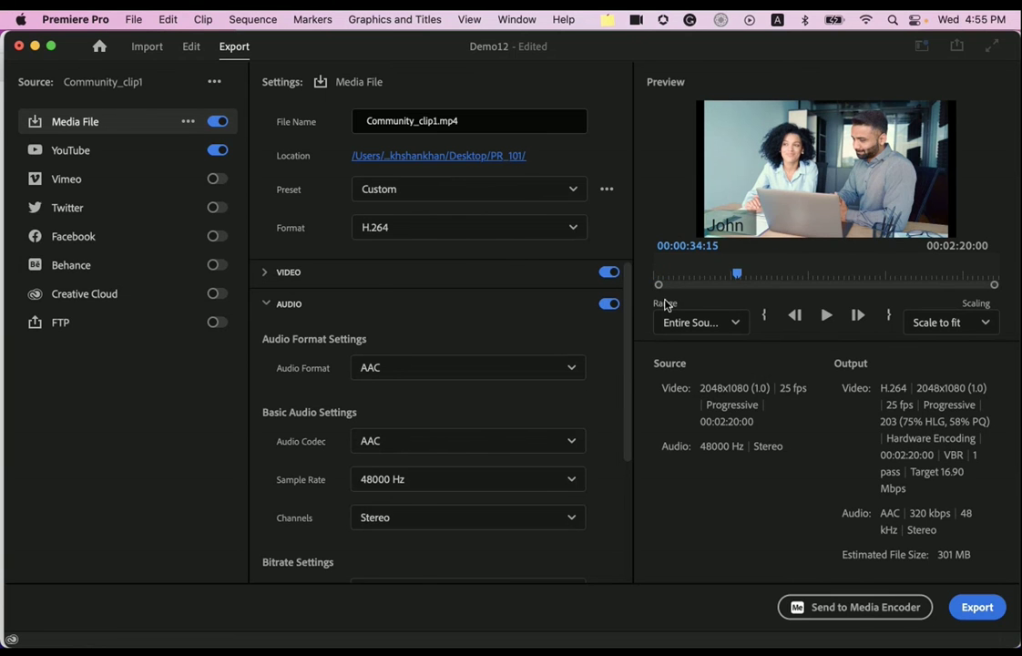
- Examine the captions options and the list of effects available for the media file export
scroll(601, 384, down, 2)
scroll(601, 384, down, 2)
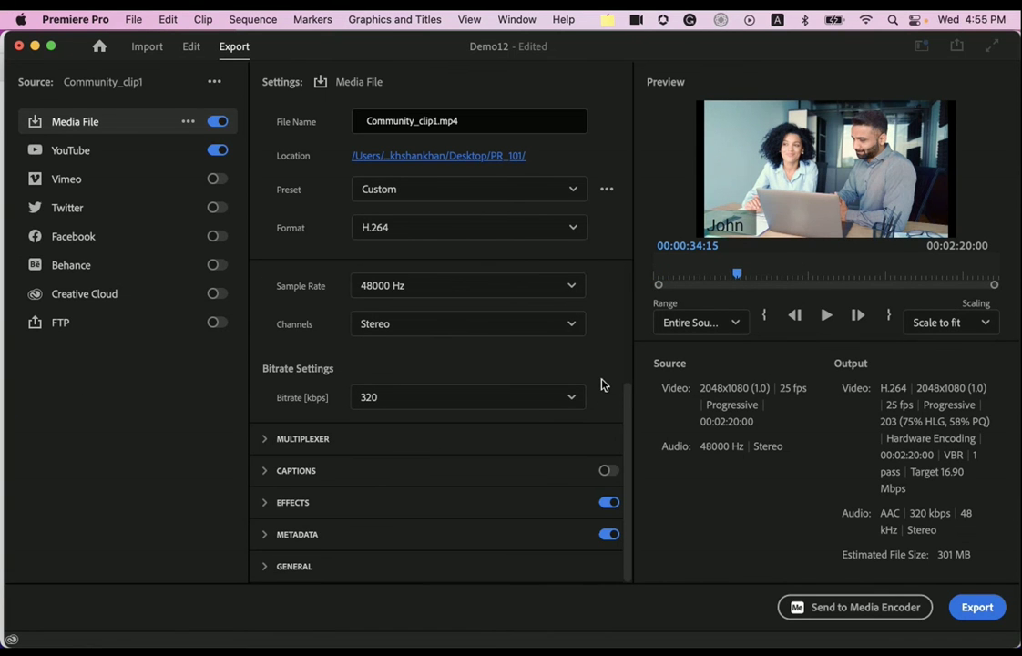
click(264, 470)
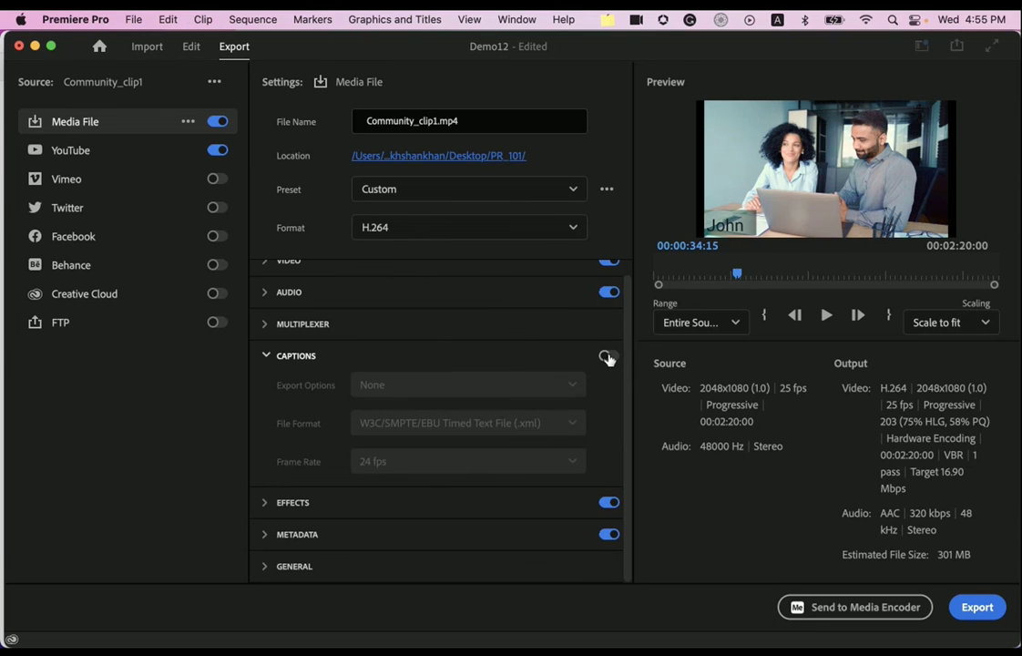
click(266, 356)
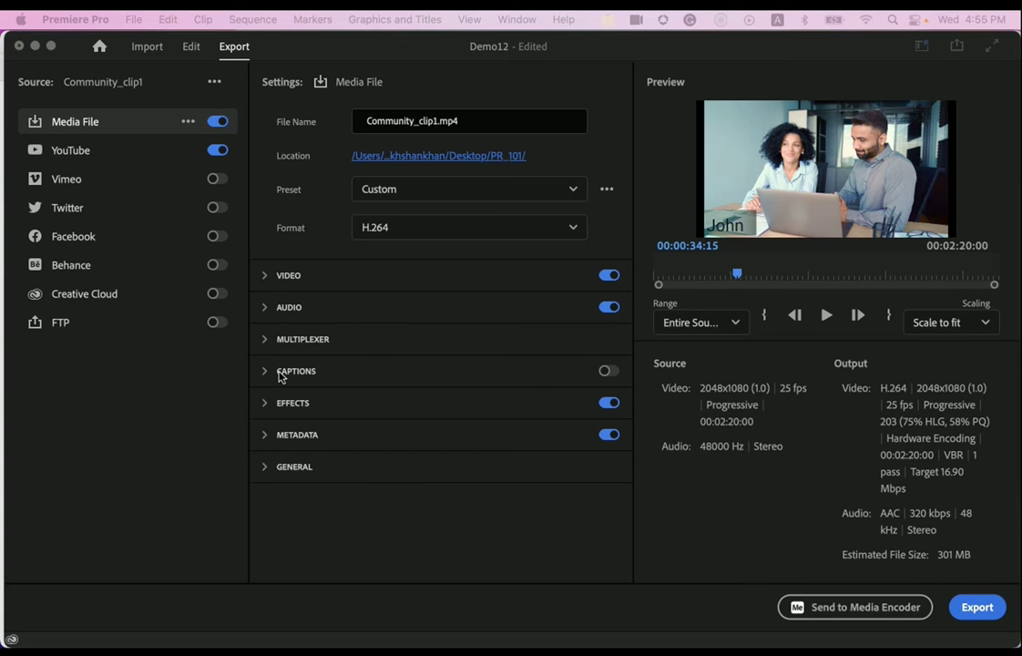
click(265, 410)
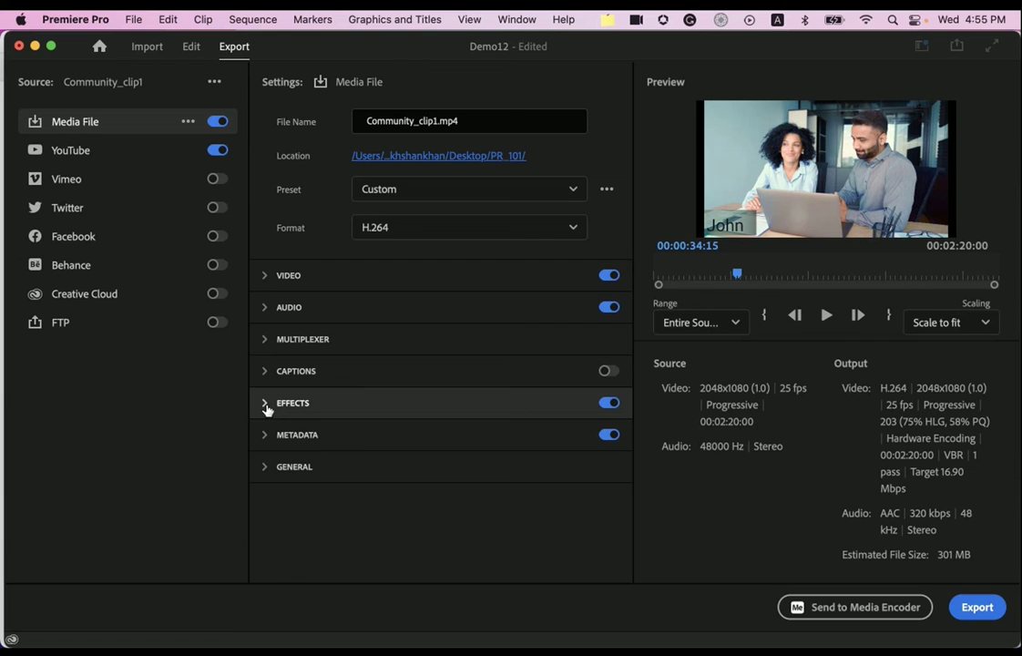
click(265, 407)
scroll(417, 435, down, 3)
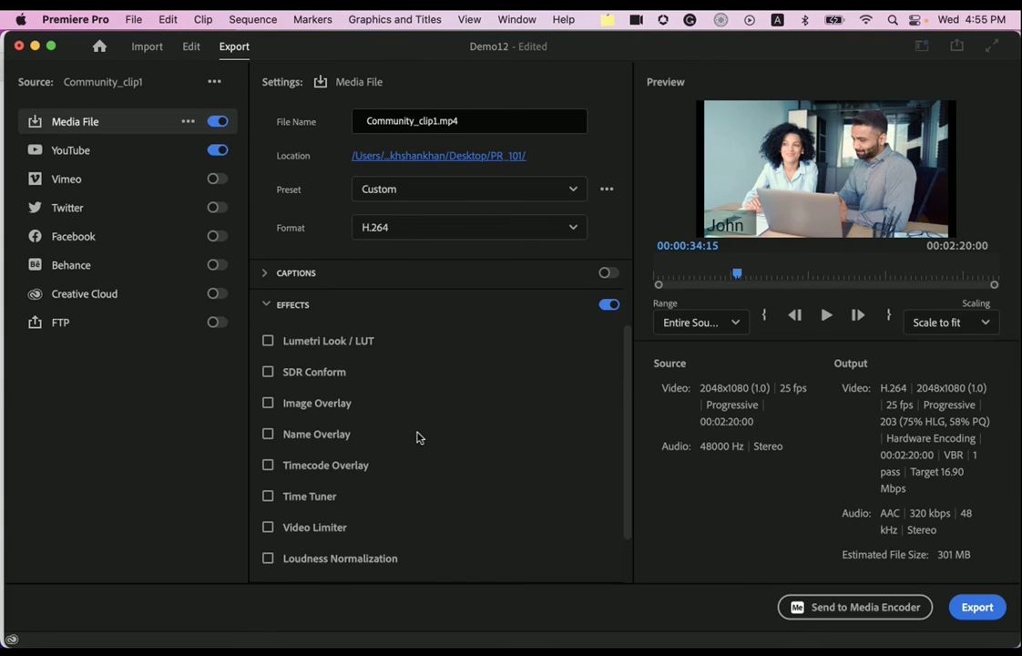
scroll(416, 437, down, 2)
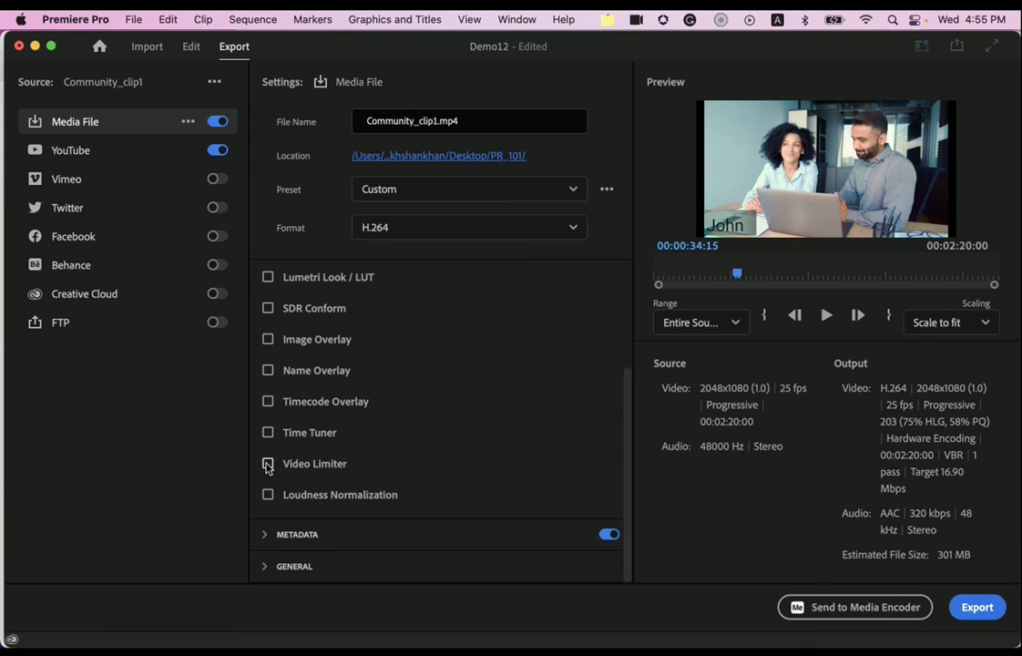
scroll(331, 430, up, 2)
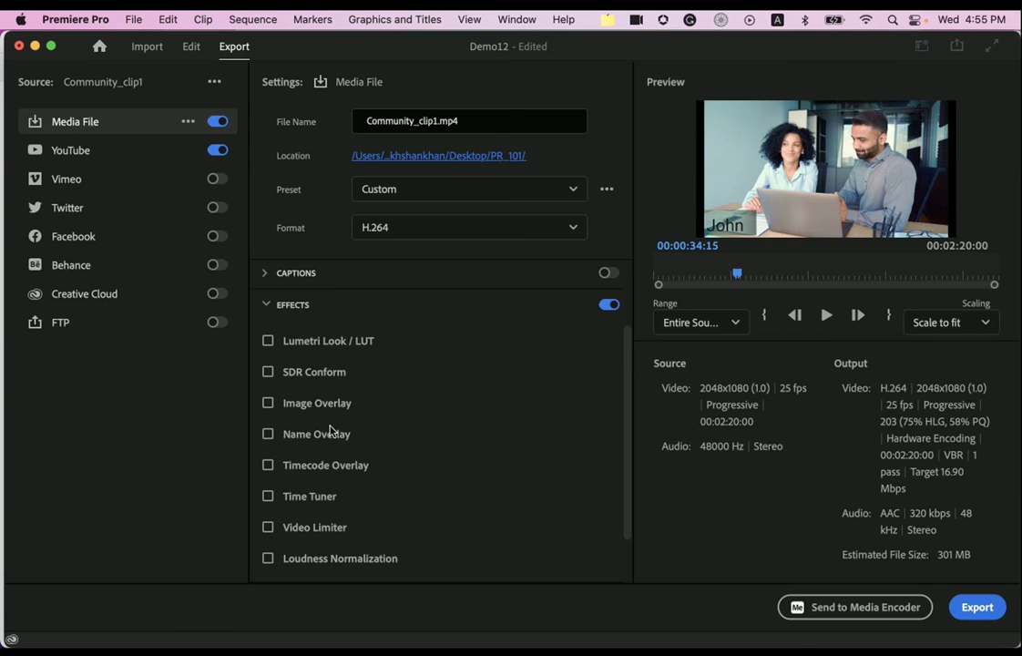
- Try the SDR Conform export effect with its brightness set to 30 and disable it again
click(268, 372)
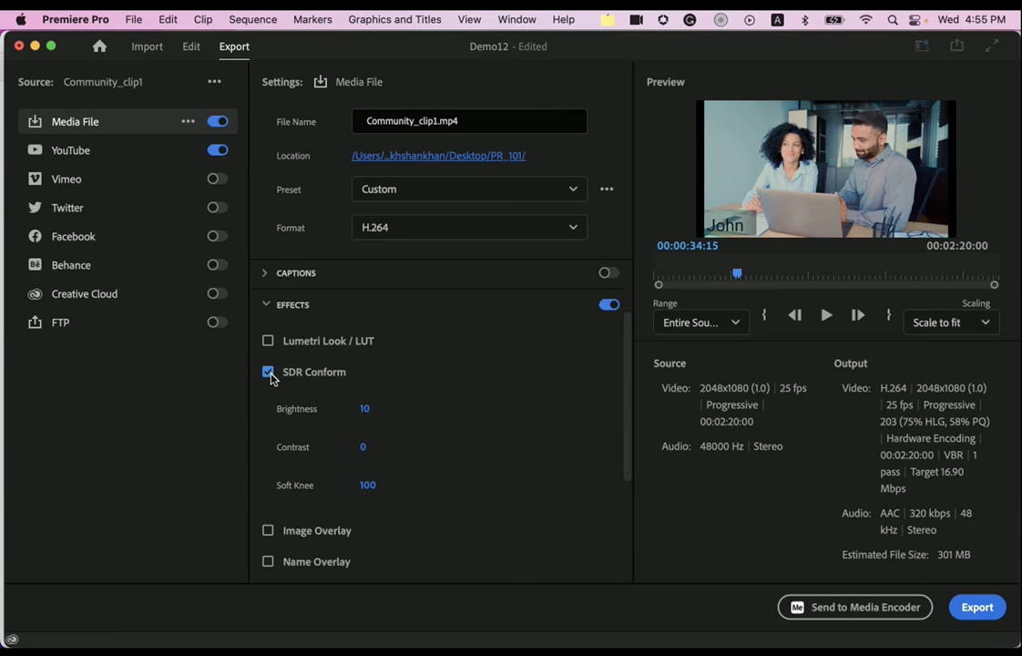
drag(366, 408, 403, 413)
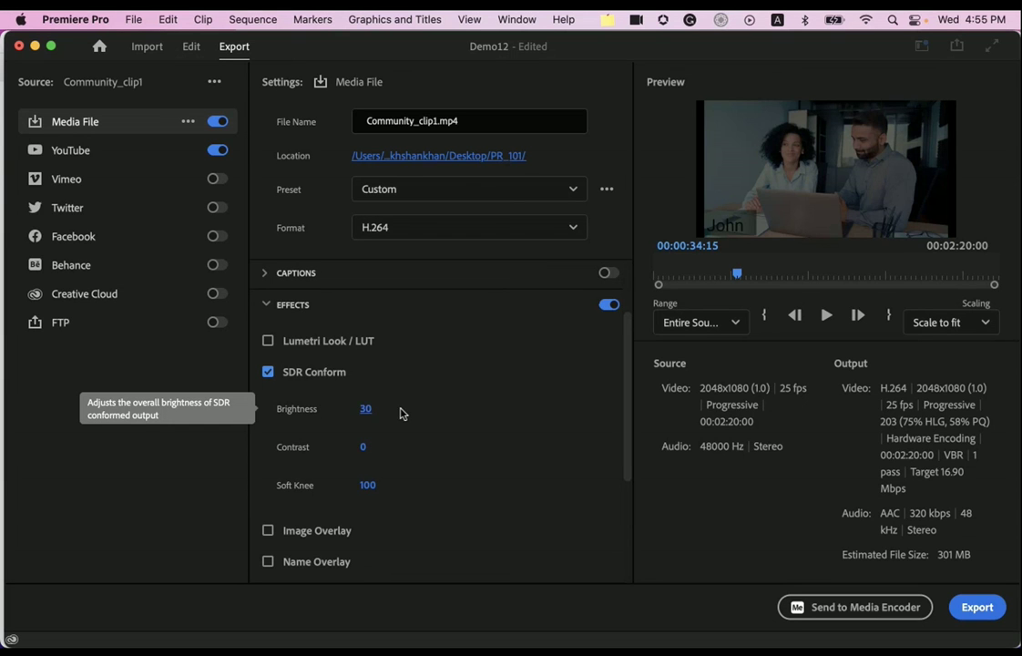
click(267, 372)
- Try the Lumetri Look / LUT export effect with the SL BIG MINUS BLUE look and disable it again
click(268, 340)
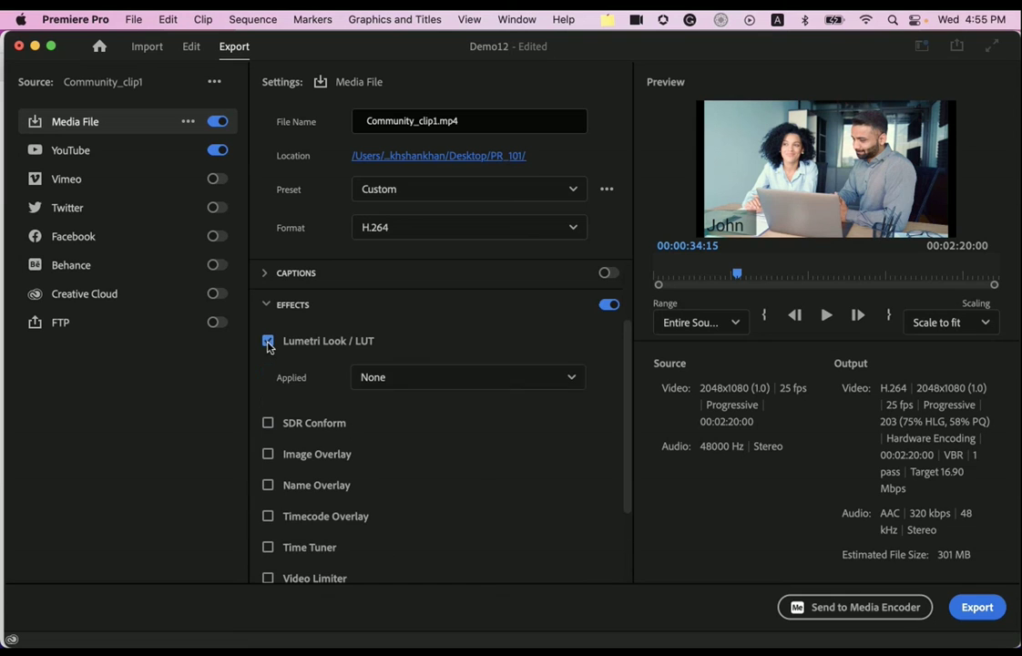
click(422, 376)
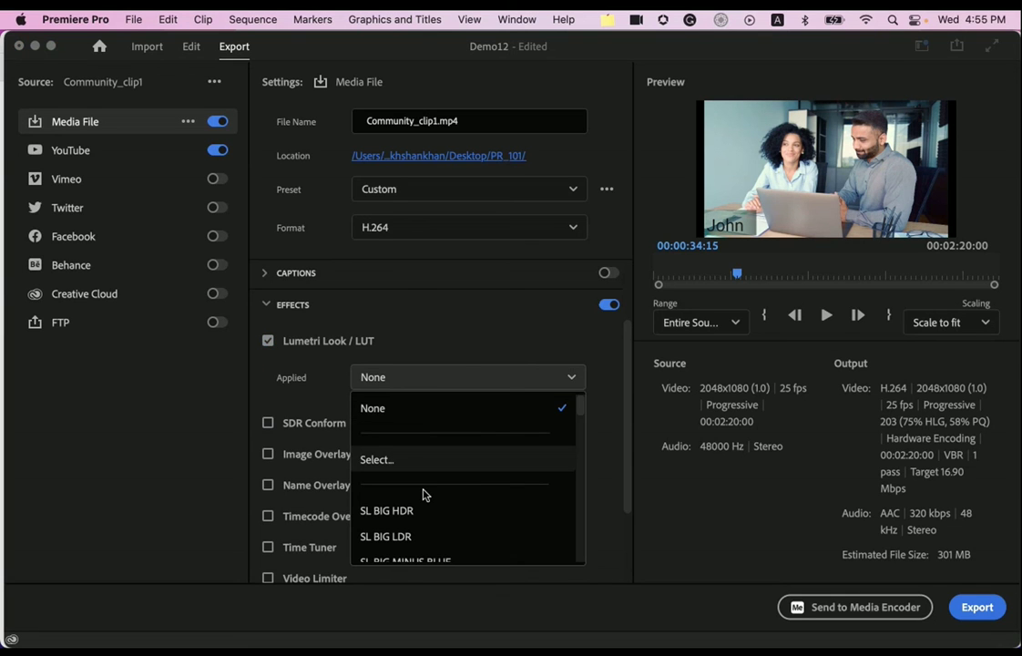
scroll(424, 506, down, 2)
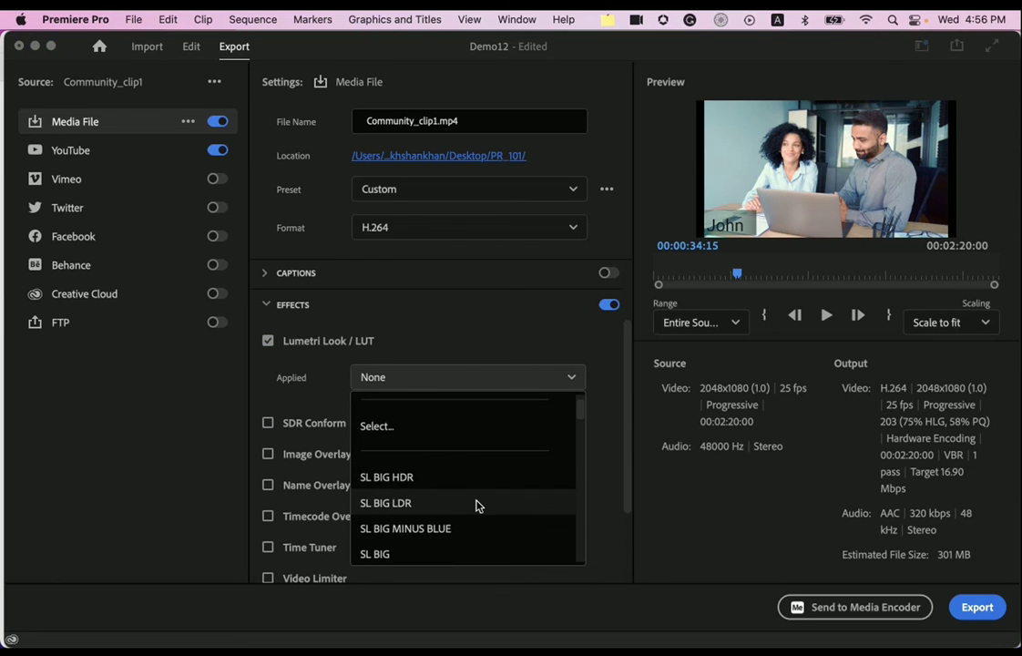
click(426, 529)
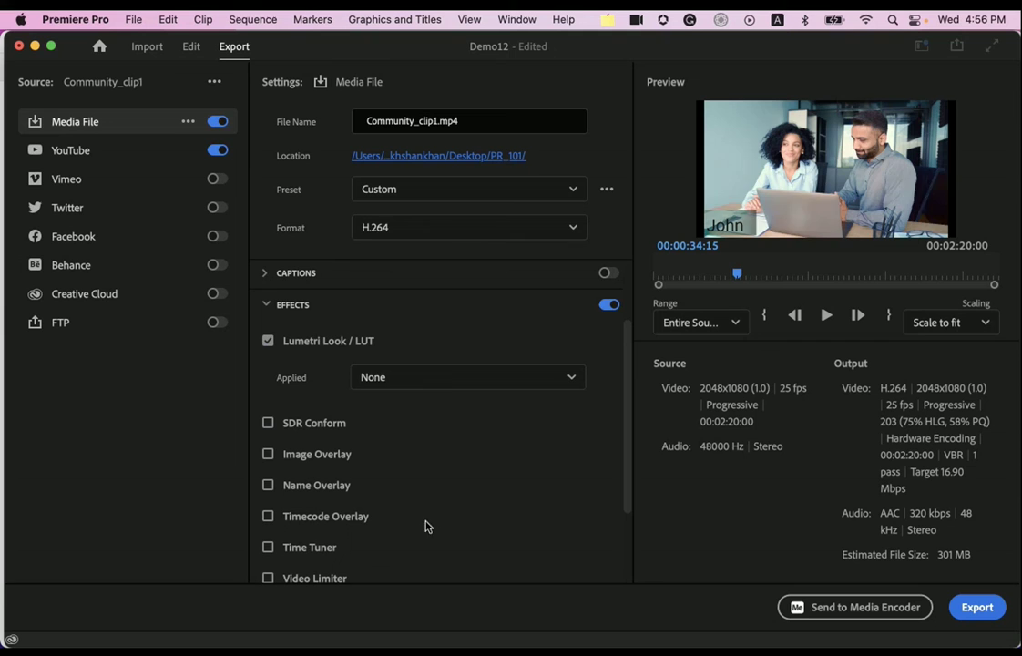
click(492, 386)
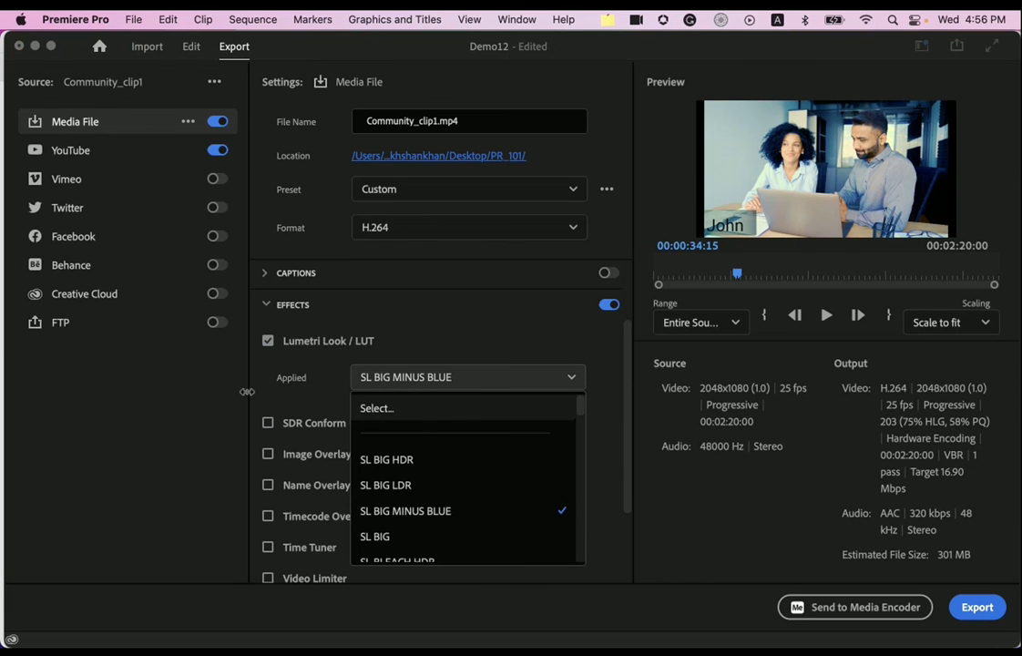
click(265, 347)
click(266, 344)
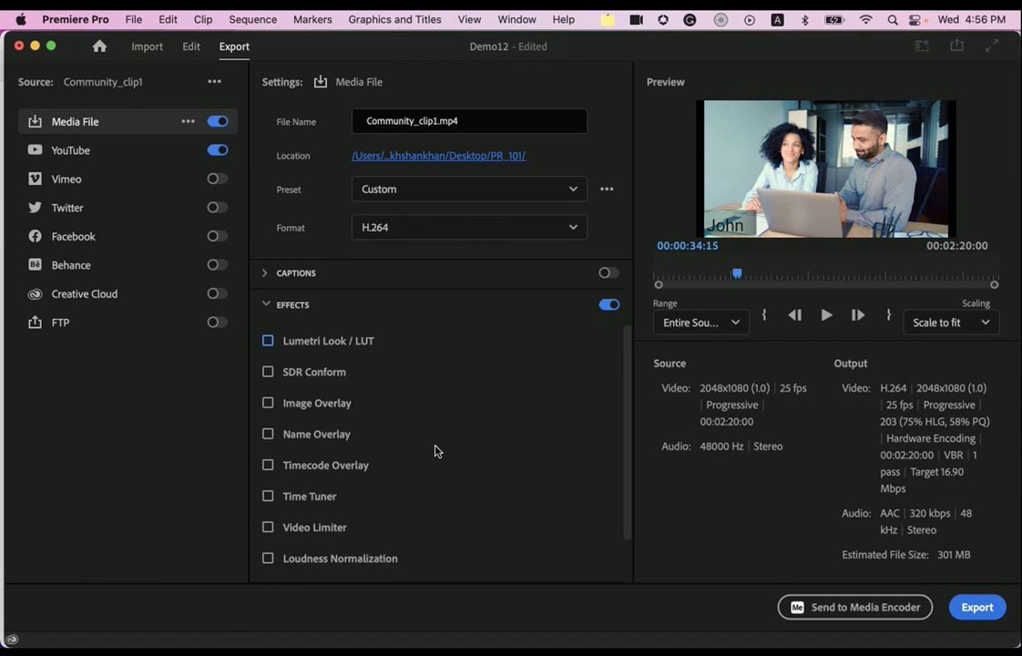
- Look over the metadata export options, reopen the export effects list and switch to Microsoft Teams
scroll(488, 462, down, 2)
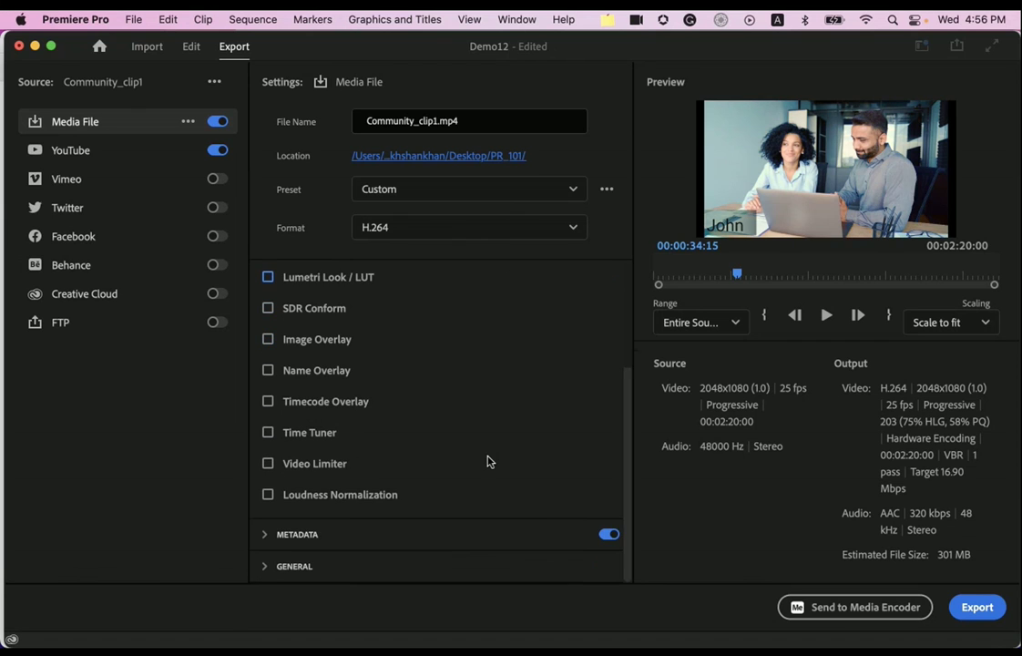
click(266, 535)
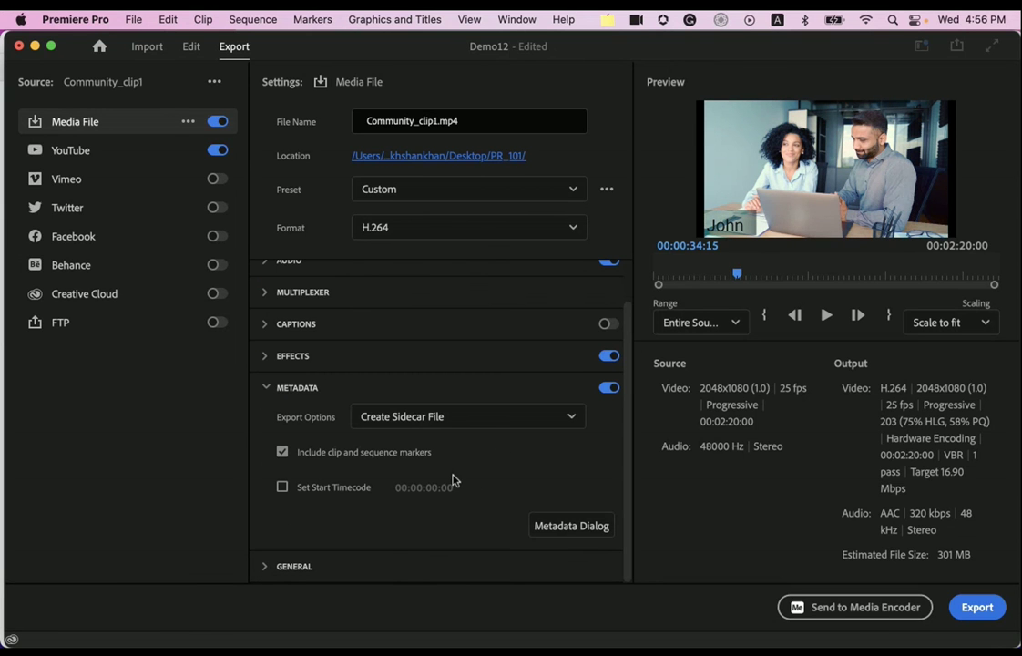
click(265, 356)
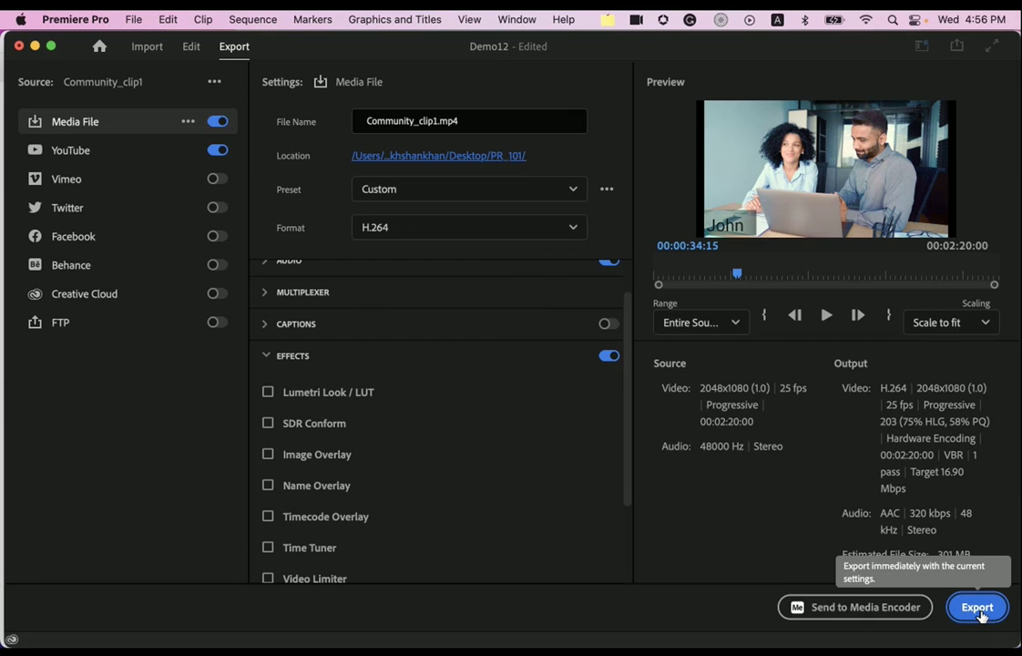
key(super+Tab)
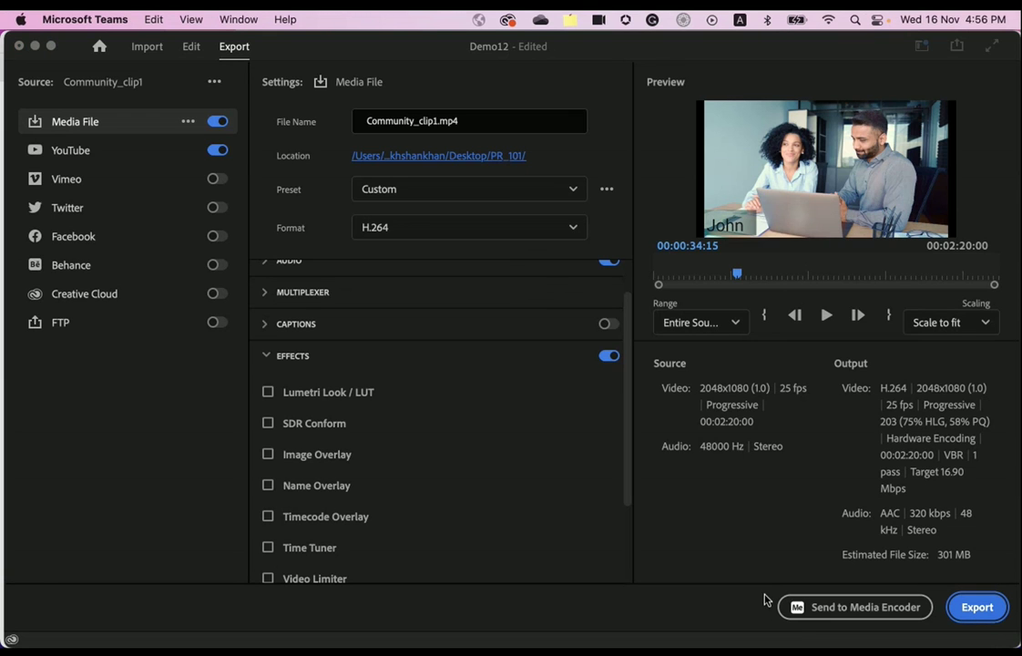